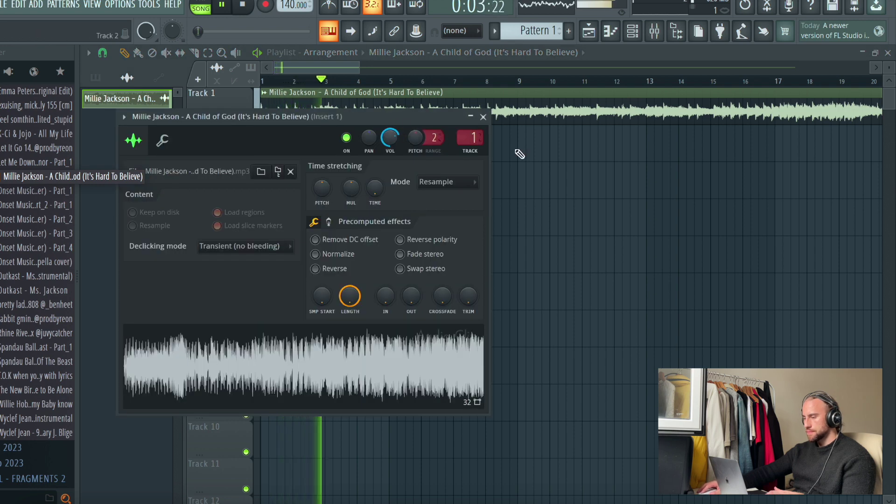
Step: Slice the Millie Jackson clip on Track 1 just past bar 9 and delete everything after the cut
click(482, 116)
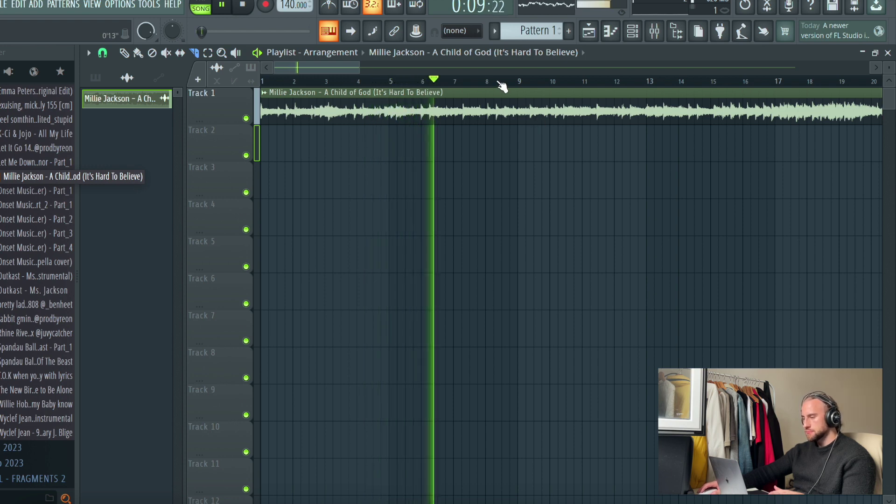
scroll(507, 88, up, 2)
scroll(508, 87, up, 2)
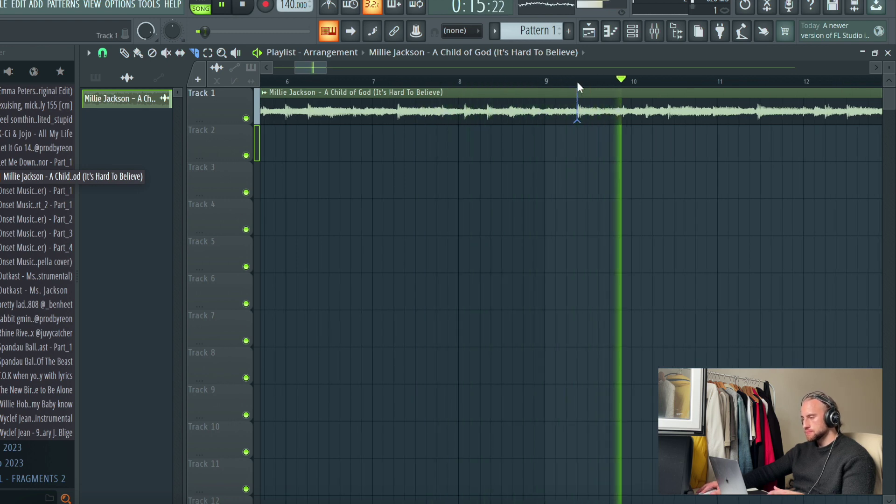
scroll(583, 87, down, 3)
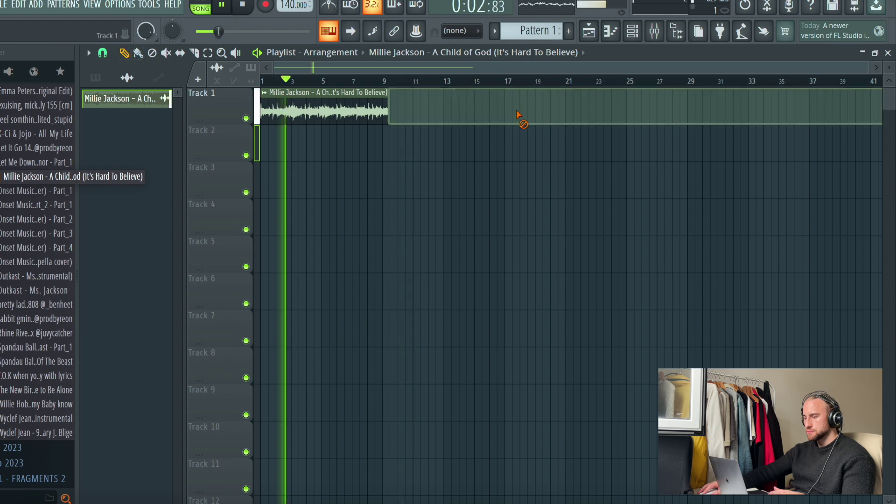
scroll(344, 84, up, 3)
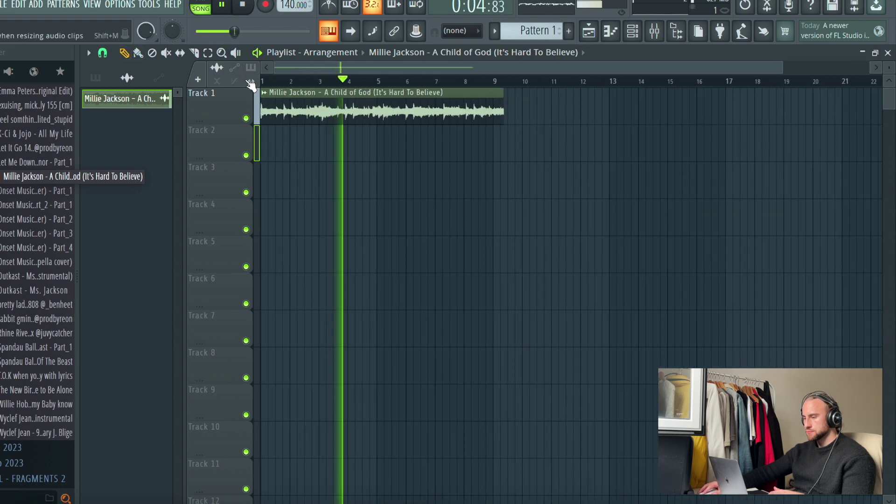
Step: Time-stretch the sample clip so it ends exactly at bar 9, and place a copy of it directly after
drag(502, 110, 488, 133)
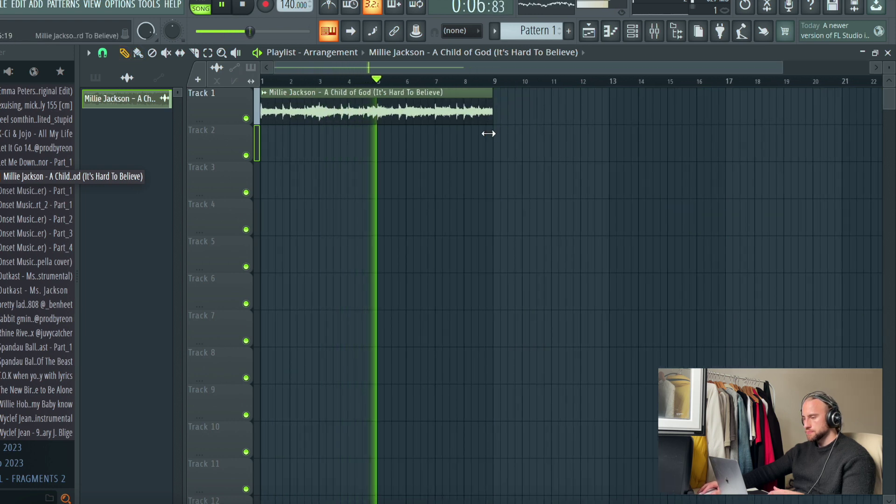
scroll(497, 81, up, 5)
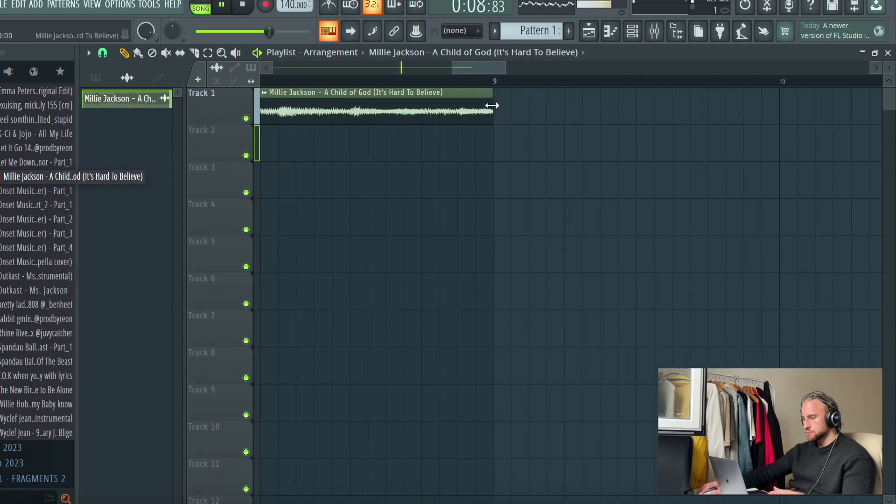
click(494, 98)
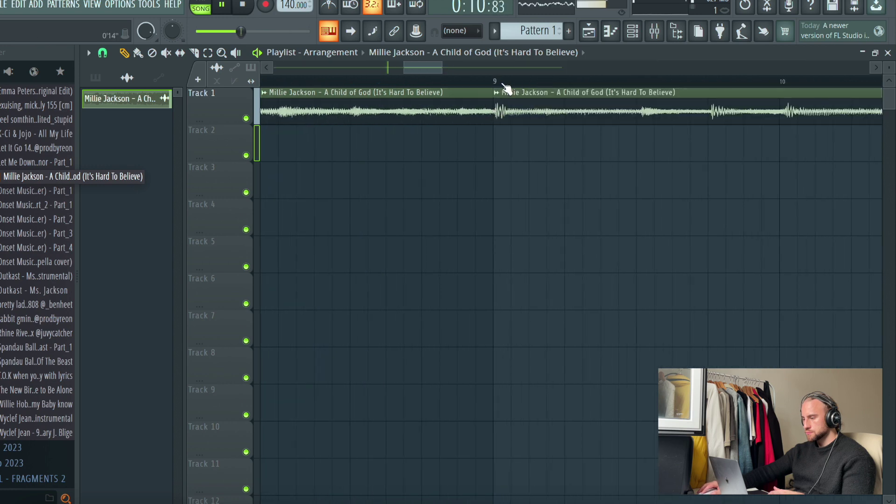
Step: Set the project tempo to 171 BPM and replay the loop from the start
scroll(505, 85, down, 5)
key(space)
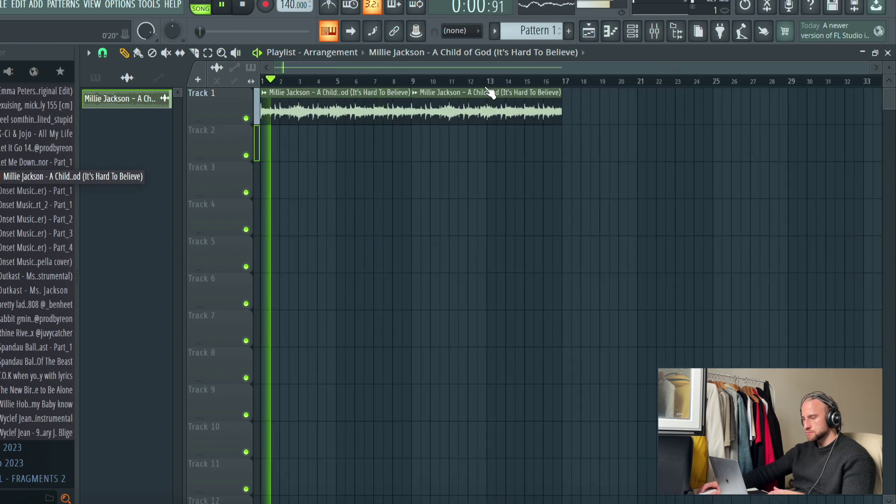
drag(293, 6, 293, 3)
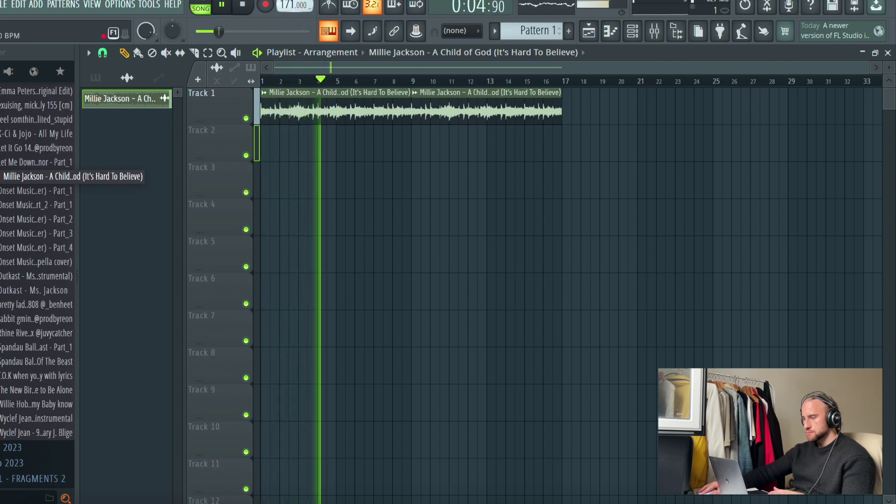
key(space)
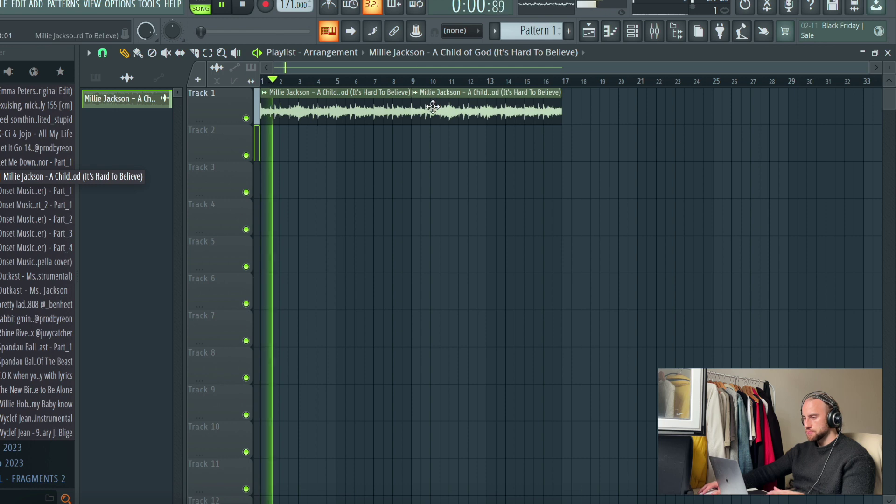
Step: Load FF Pro-Q into the first effect slot of the sample's mixer track, Insert 1
double_click(540, 108)
click(656, 34)
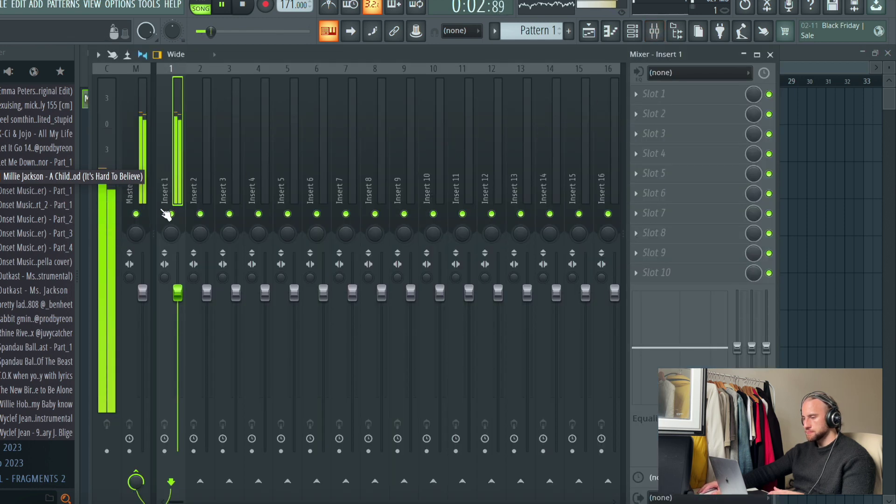
click(636, 94)
click(290, 159)
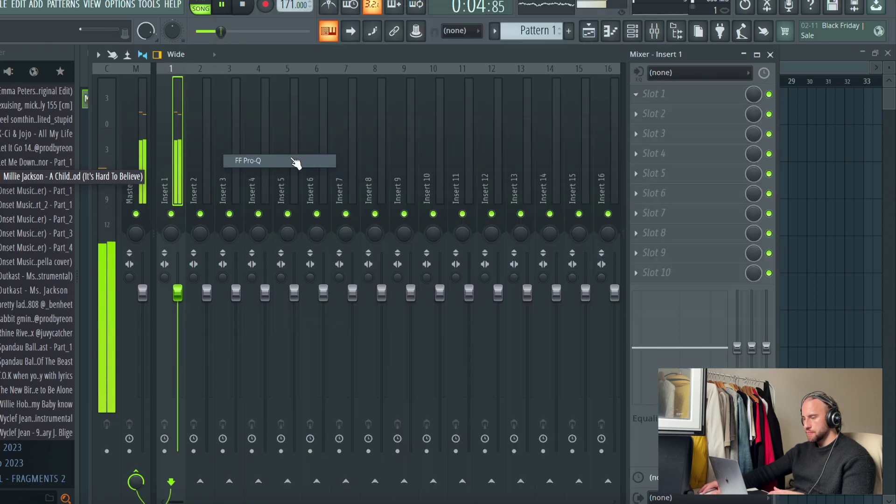
Step: Cut the sample's lows with a -30 dB low shelf around 60 Hz, roll off its highs, and return to the playlist
drag(76, 224, 133, 436)
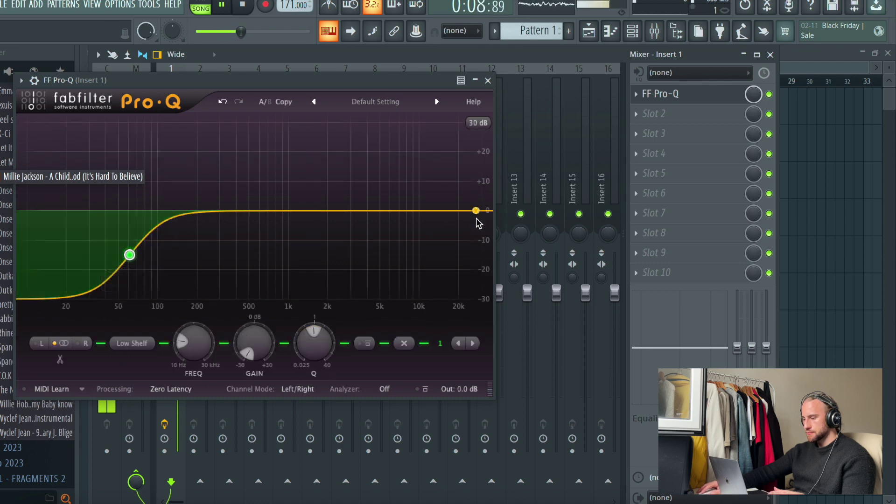
drag(476, 210, 413, 255)
click(488, 81)
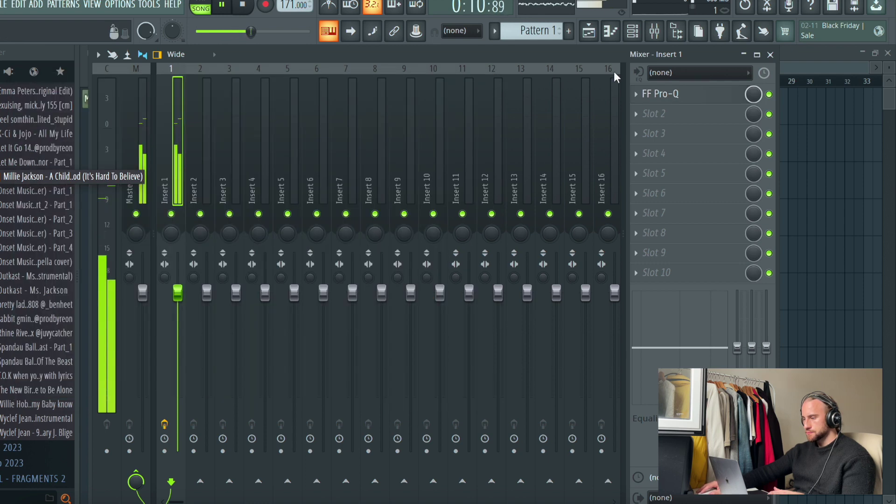
click(771, 54)
click(484, 116)
Step: Add the OTECLAP 1 sample from THE ESSENTIALS drum kit to the channel rack as a new channel
scroll(6, 180, up, 9)
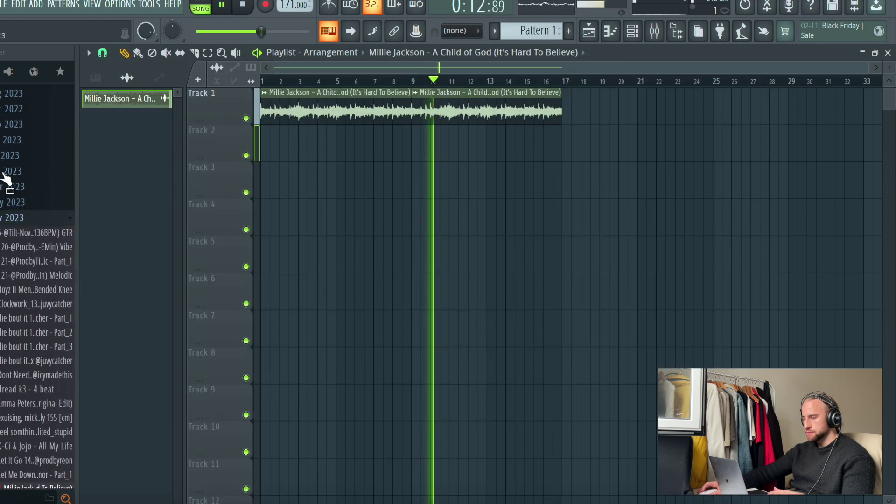
click(11, 148)
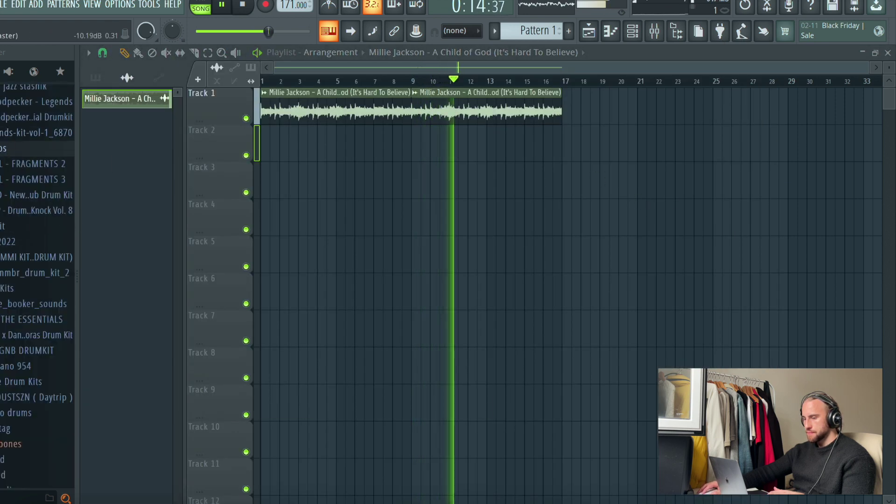
click(630, 31)
click(545, 31)
scroll(11, 185, up, 4)
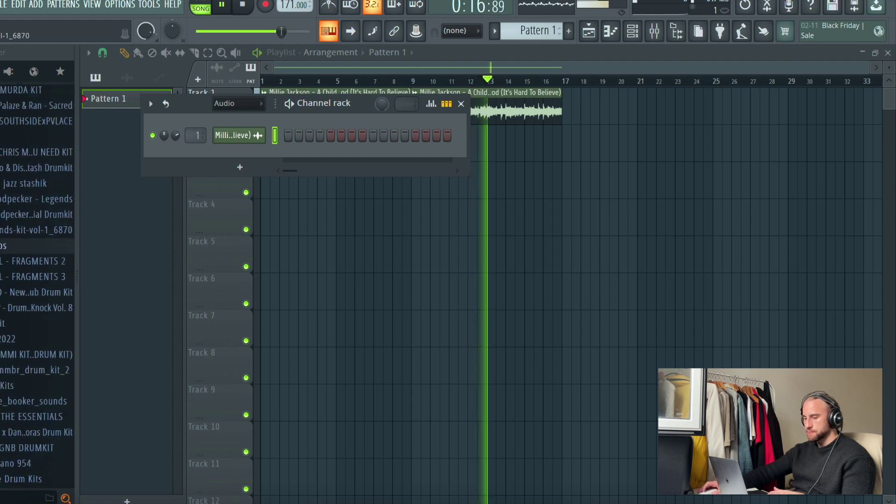
scroll(38, 289, down, 5)
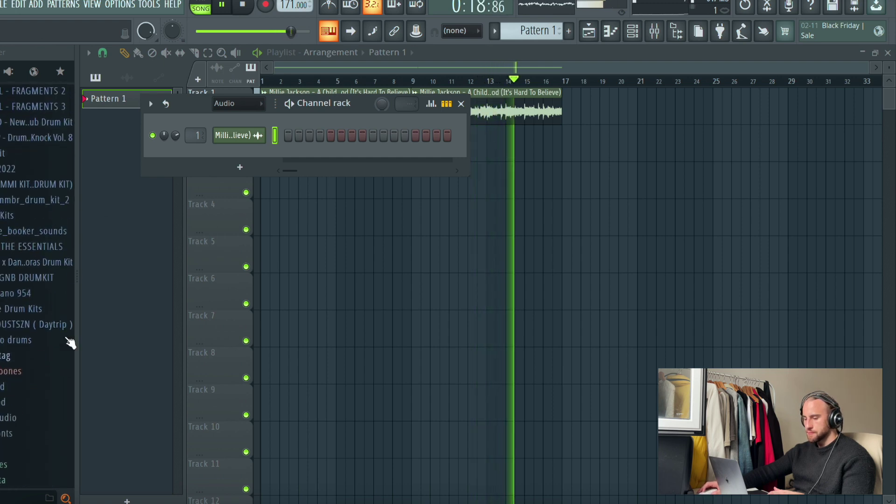
click(50, 256)
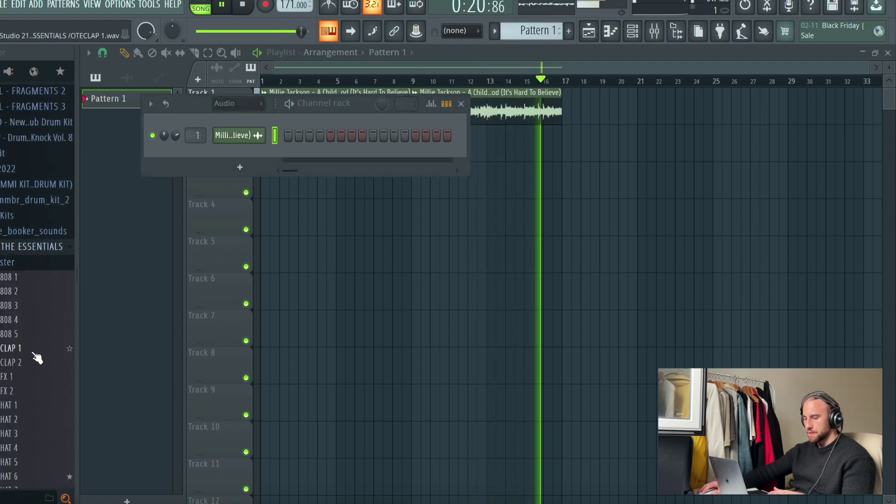
drag(35, 349, 241, 156)
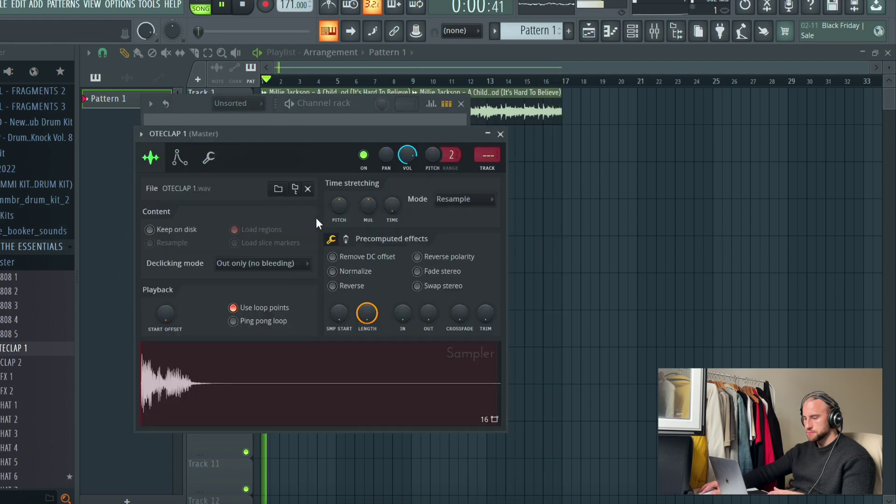
click(500, 134)
Step: Open the OTECLAP 1 channel in the piano roll and place a C5 note on beat 3 of bar 1
right_click(261, 154)
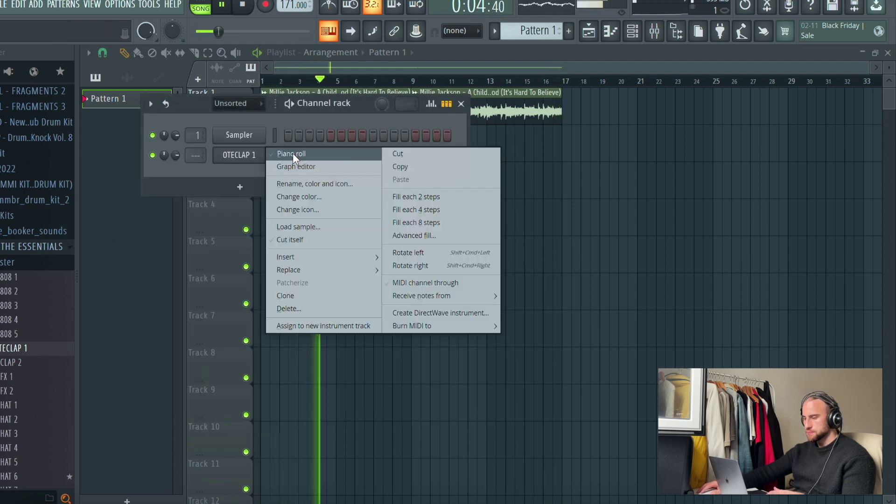
click(293, 154)
key(space)
scroll(176, 214, down, 2)
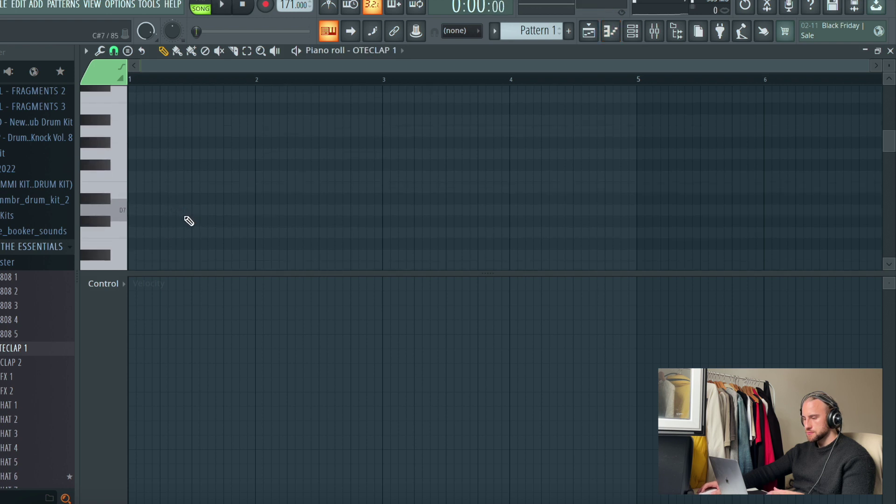
scroll(189, 220, down, 6)
mouse_move(194, 164)
mouse_down()
mouse_move(186, 202)
mouse_move(199, 201)
mouse_up()
click(114, 50)
click(123, 82)
key(space)
Step: Add C5 clap notes on beat 3 of bars 2, 3 and 4, removing the misplaced C#5 note
click(324, 189)
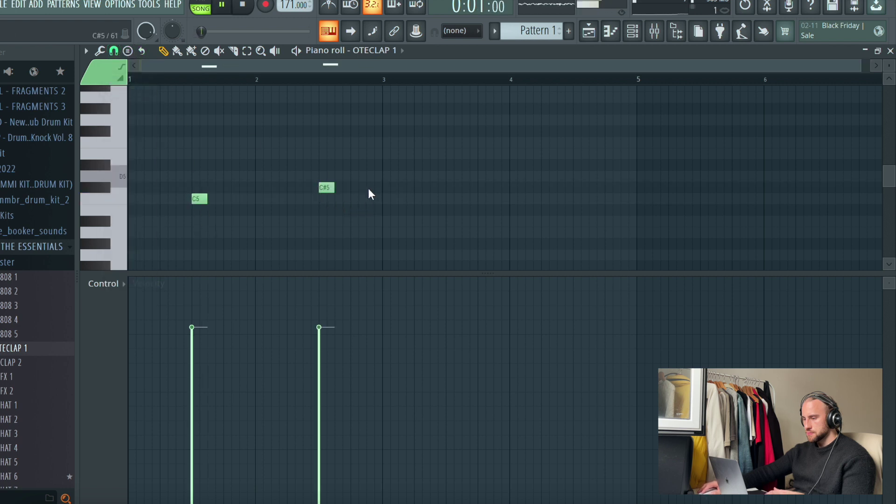
right_click(328, 188)
click(328, 200)
click(447, 200)
click(576, 200)
Step: Duplicate the four clap notes and shift the copies to beat 3 of bars 5 to 8
key(ctrl+b)
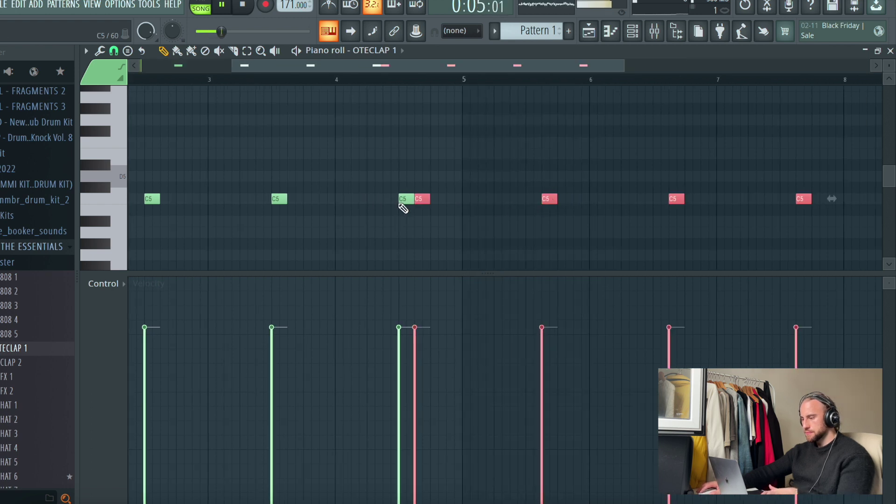
drag(423, 200, 534, 205)
key(ctrl+d)
Step: Place Pattern 1 on Track 2 of the playlist at bar 1 and again at bar 9
click(591, 32)
key(space)
click(267, 145)
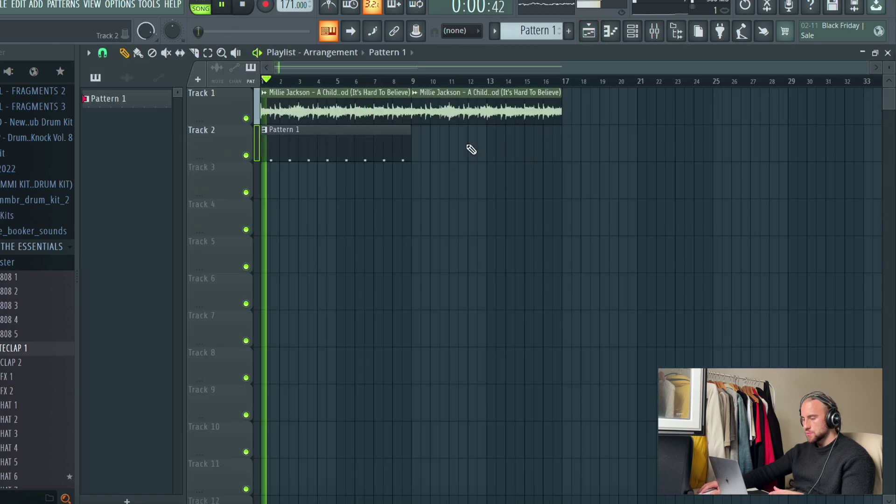
drag(496, 150, 414, 160)
Step: Add the OTEHIHAT 1 sample from THE ESSENTIALS kit to the channel rack, close the rack and stop playback
click(632, 32)
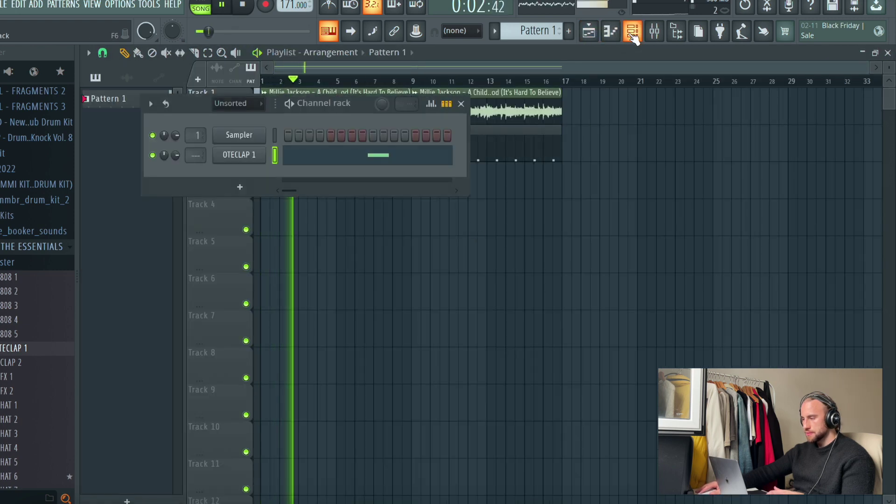
scroll(21, 306, down, 5)
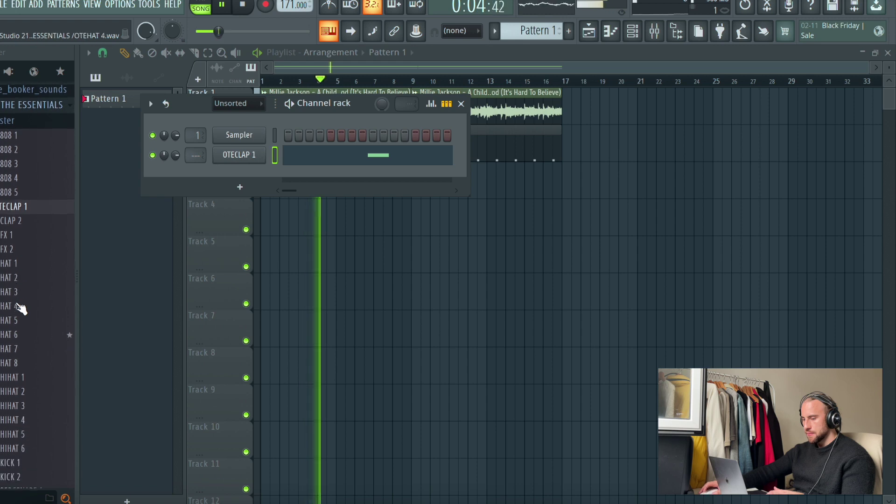
drag(21, 378, 242, 178)
right_click(658, 236)
key(space)
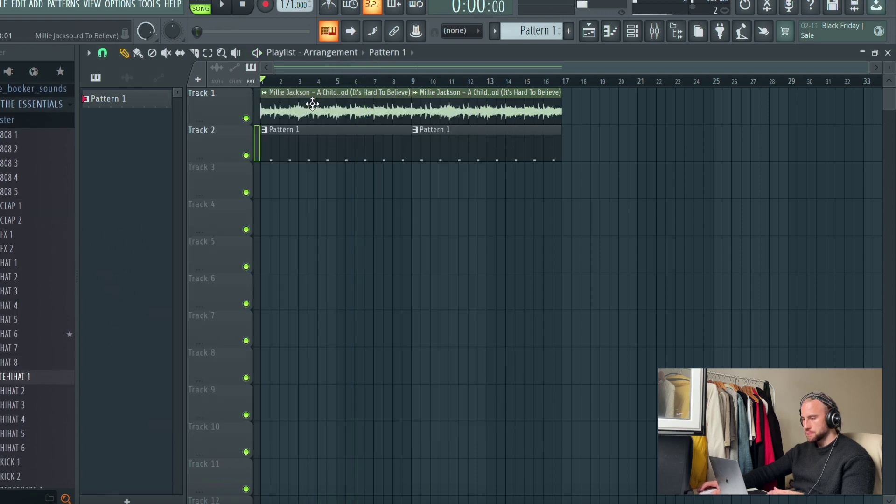
Step: Slice the sample clip at the hit near bar 3, line the slice up with bar 3, and play it back
key(space)
scroll(297, 82, up, 5)
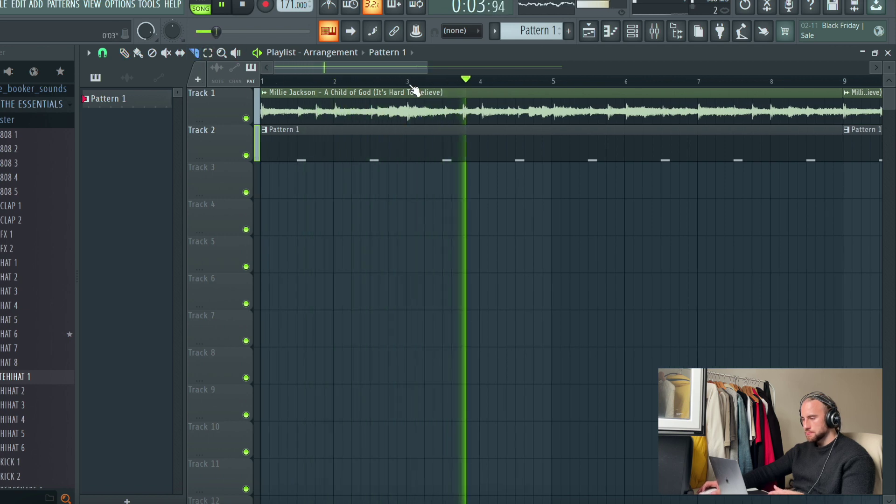
key(space)
scroll(416, 93, up, 5)
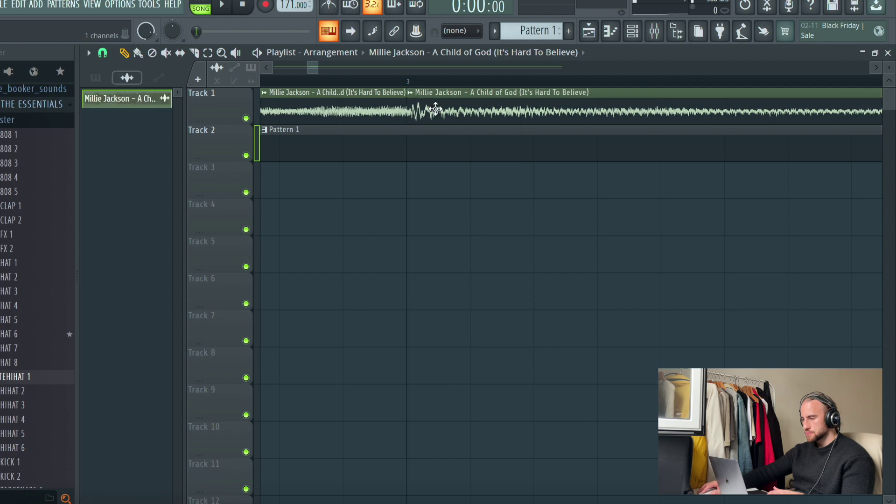
ctrl+scroll(436, 91, up, 2)
key(space)
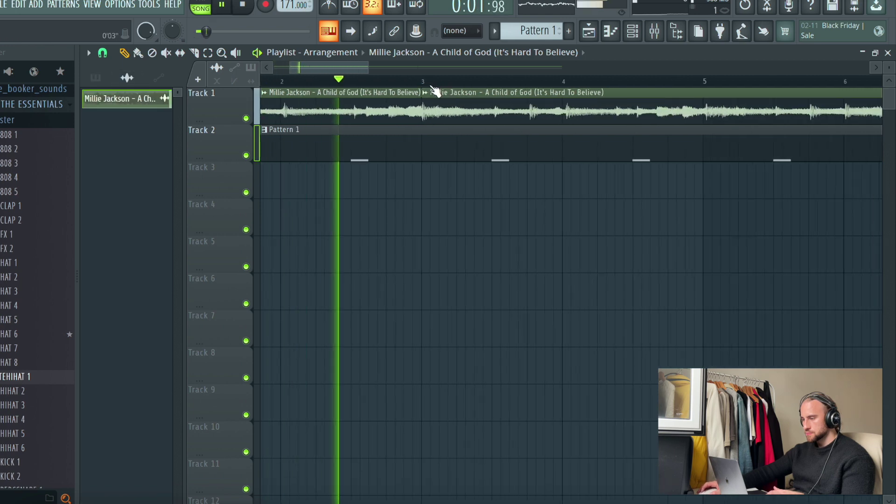
Step: Slice the sample near bar 2, trim the slice's start to the hit, and move it to begin at bar 2
key(space)
key(space)
scroll(282, 86, up, 8)
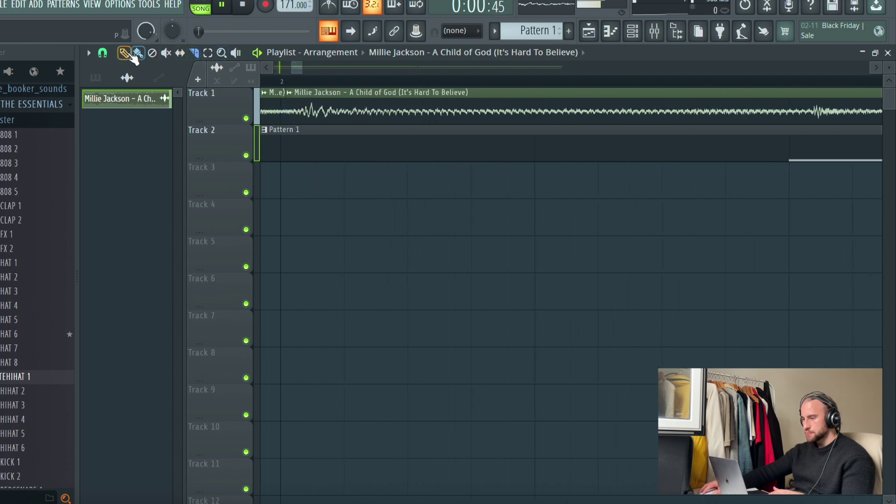
key(space)
drag(287, 111, 308, 120)
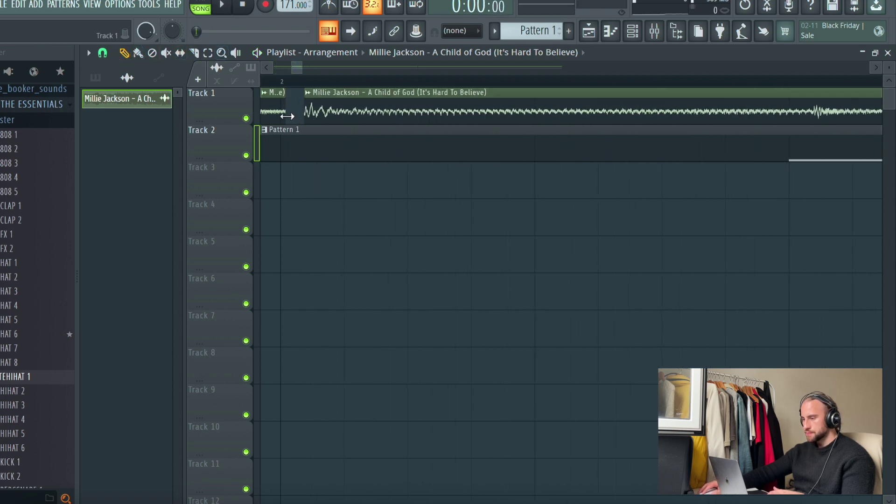
drag(370, 110, 346, 110)
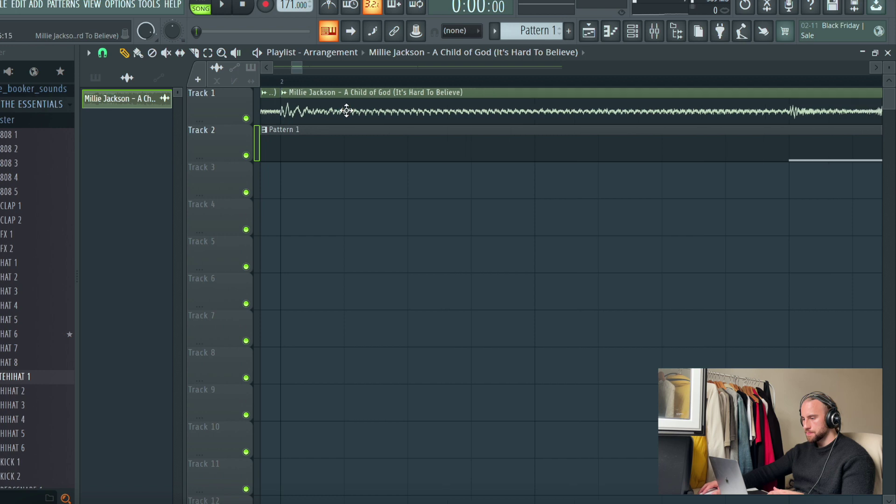
scroll(363, 90, down, 6)
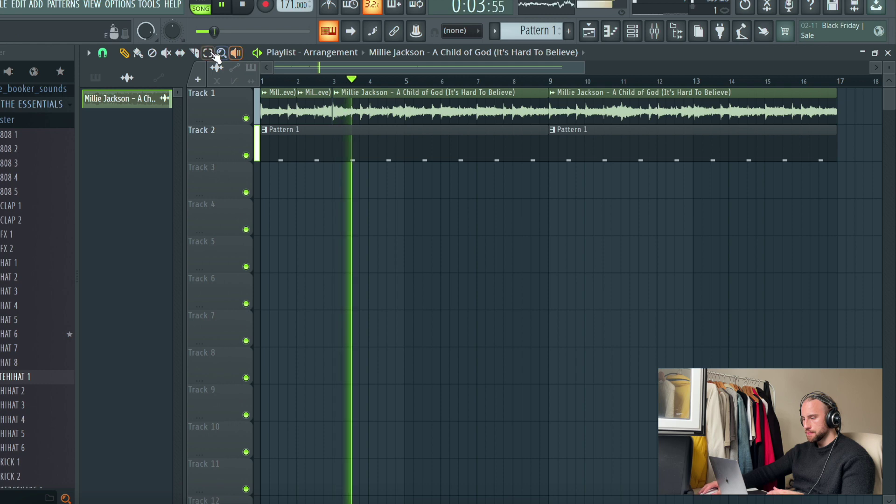
Step: Slice the sample at the hits near bars 4 and 5 and line the slices up with those bars
key(space)
scroll(355, 88, up, 5)
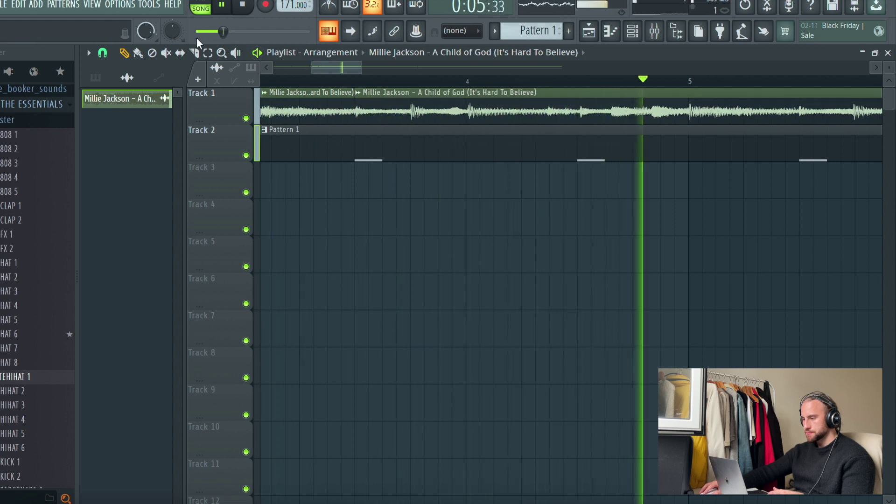
key(space)
key(c)
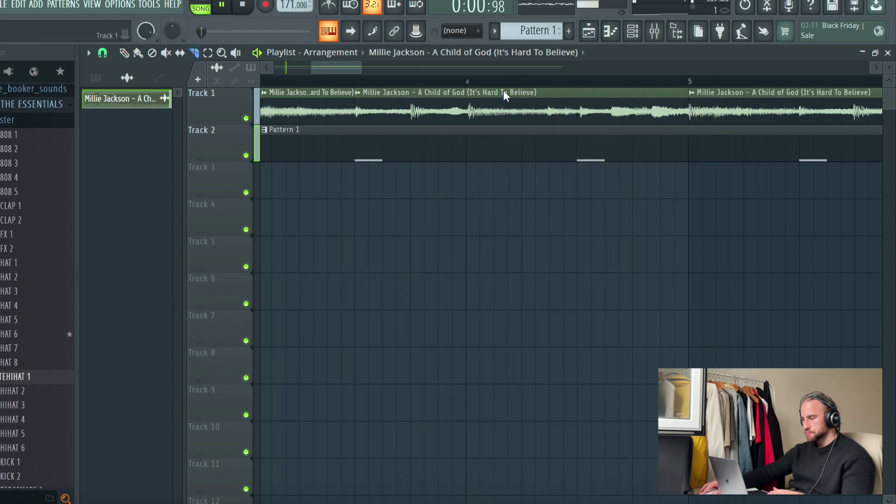
click(468, 123)
key(space)
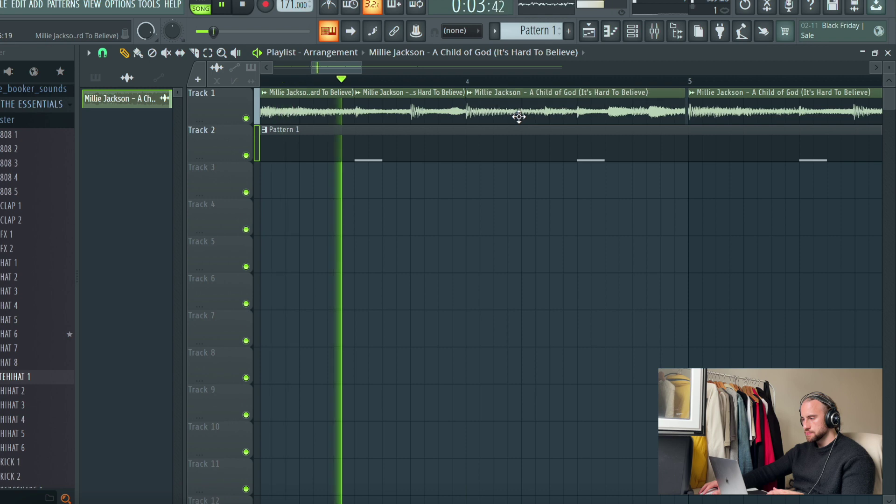
Step: Slice the sample at the hit near bar 6 and line the slice up with bar 6
drag(340, 65, 370, 68)
click(208, 54)
click(195, 53)
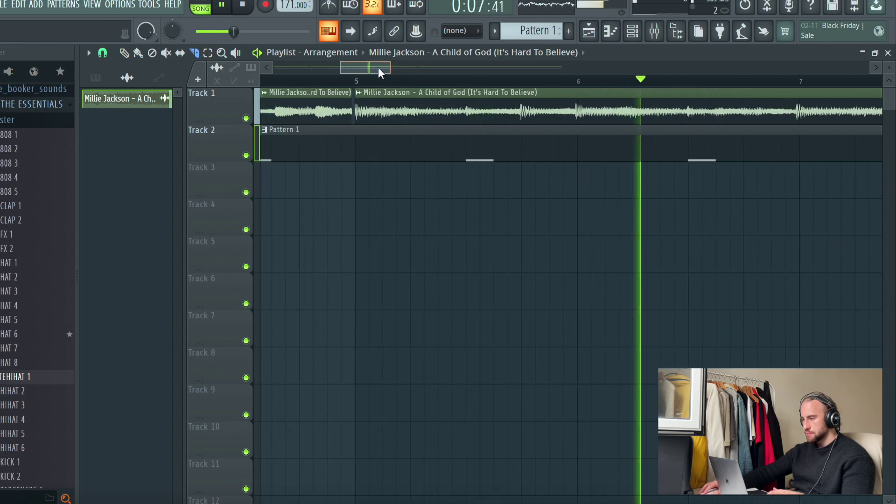
drag(378, 67, 387, 67)
key(space)
key(space)
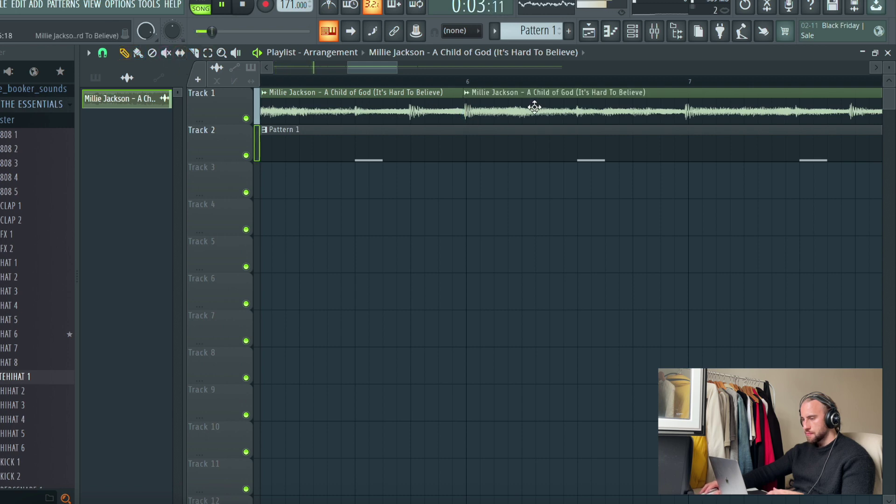
Step: Slice the sample at the hit midway through bar 6 and nudge the slice onto beat 3 of that bar
drag(376, 73, 393, 70)
click(195, 52)
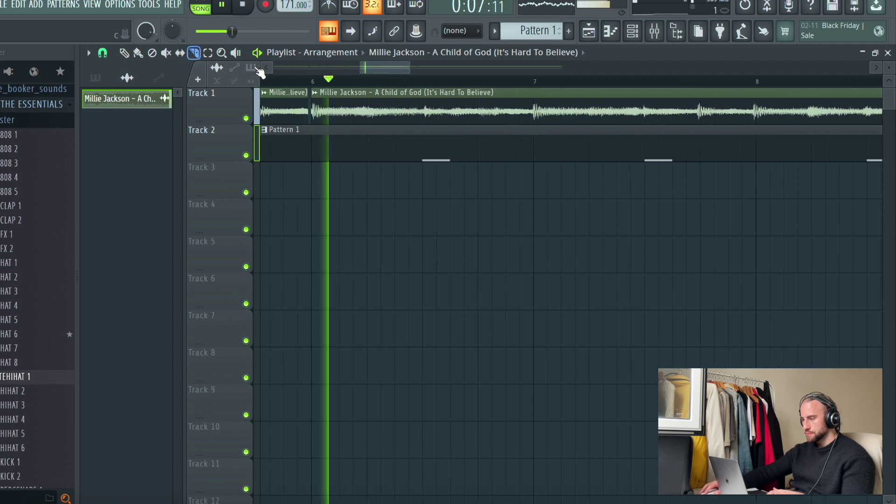
drag(424, 123, 424, 89)
key(space)
key(space)
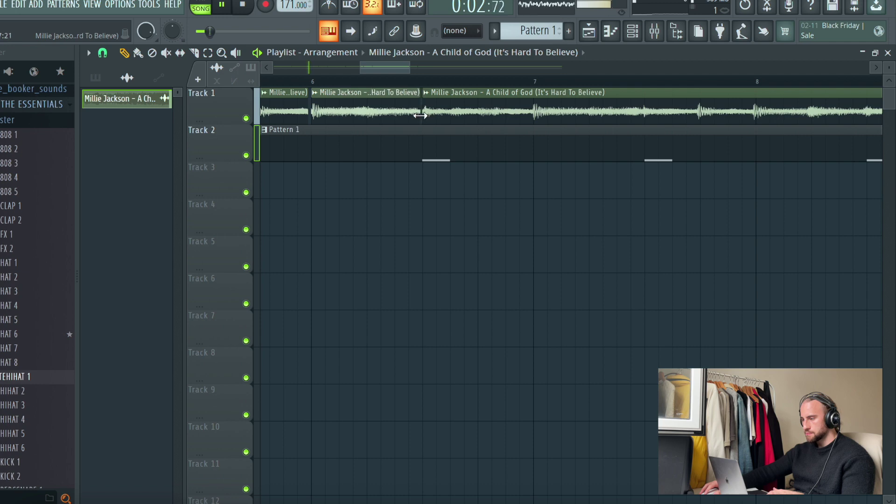
drag(446, 109, 442, 110)
Step: Slice the sample at the hits midway through bar 7 and at bar 8, and line the slices up with the grid
drag(387, 75, 412, 79)
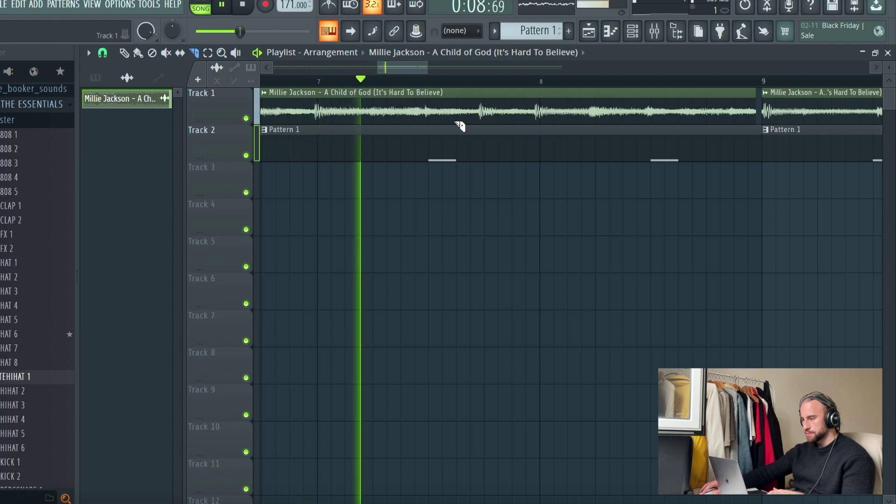
key(space)
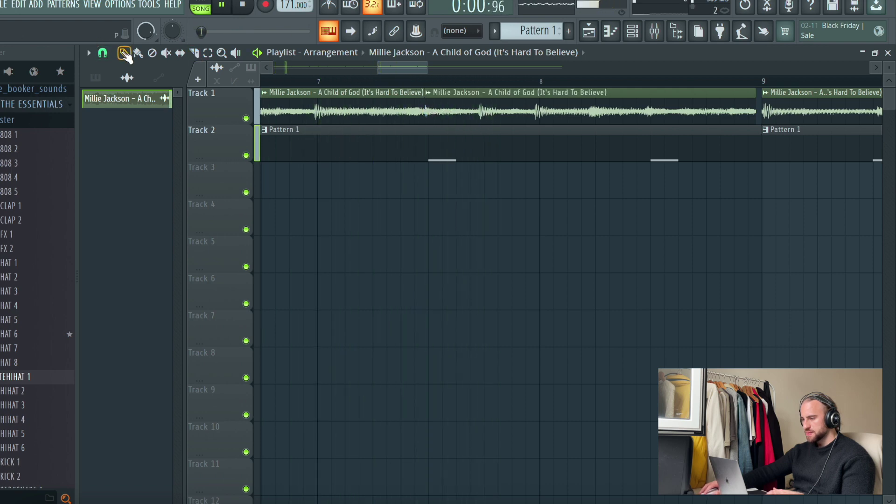
drag(397, 68, 412, 74)
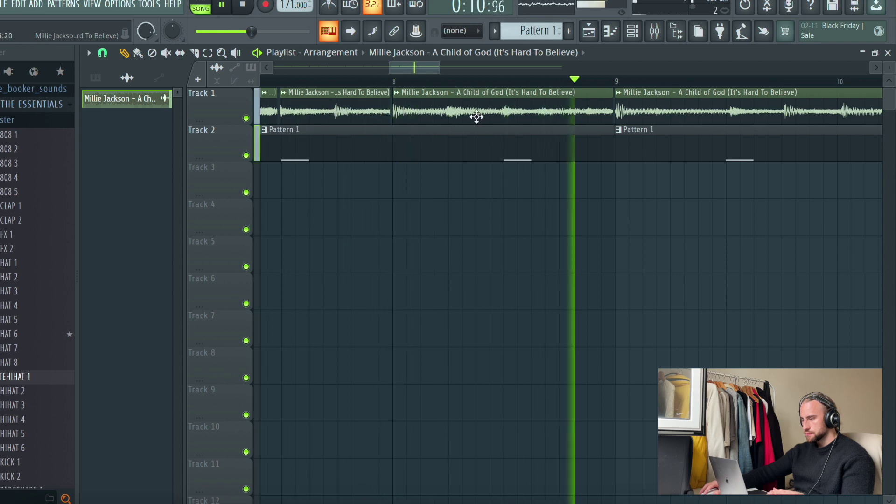
key(space)
Step: Delete the second sample clip and the second Pattern 1 clip starting at bar 9
scroll(552, 115, down, 5)
right_click(552, 116)
right_click(549, 145)
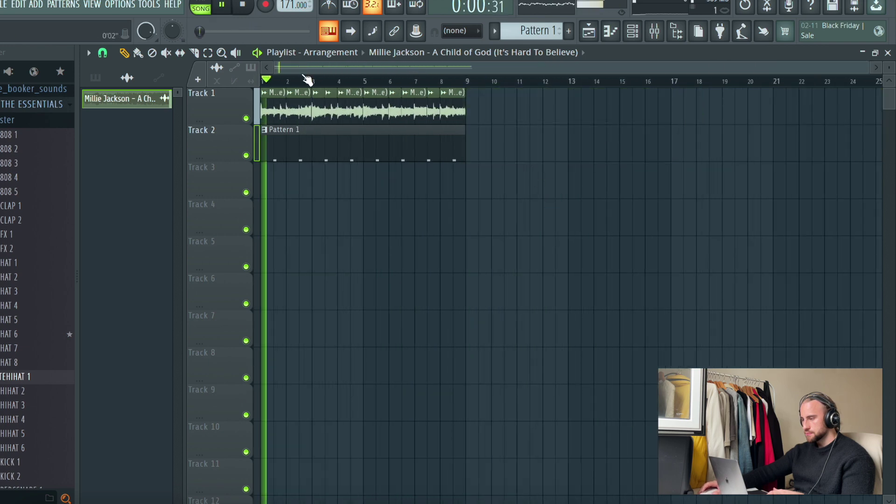
Step: Select all sample slices and the Pattern 1 clip in bars 1 to 8, duplicate them to bar 9, and deselect
scroll(470, 83, up, 10)
scroll(470, 83, down, 9)
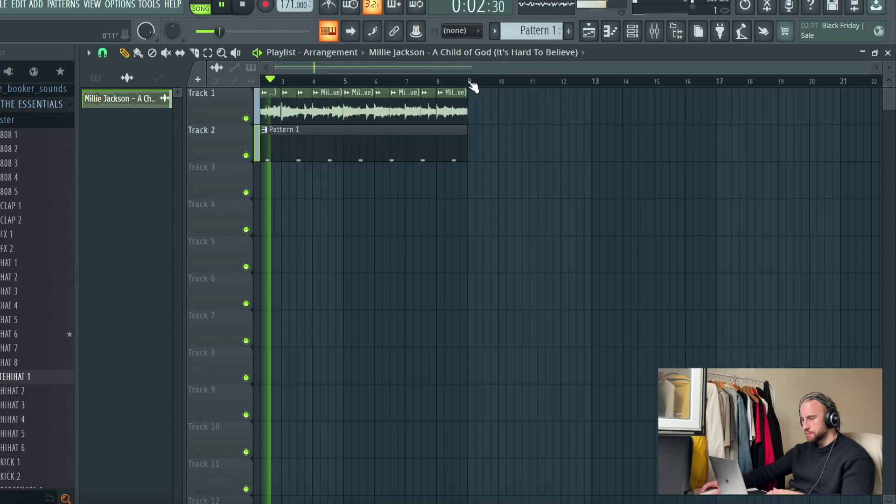
scroll(470, 83, down, 1)
click(208, 53)
drag(505, 189, 220, 85)
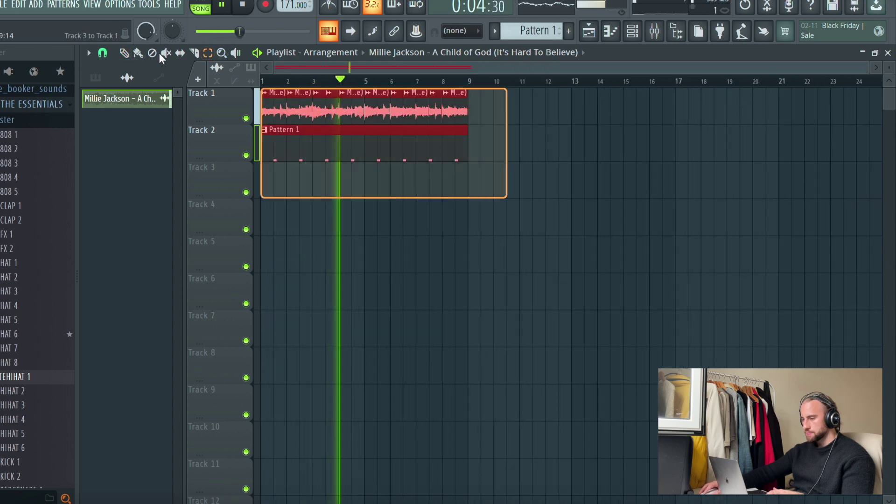
click(124, 53)
key(ctrl+b)
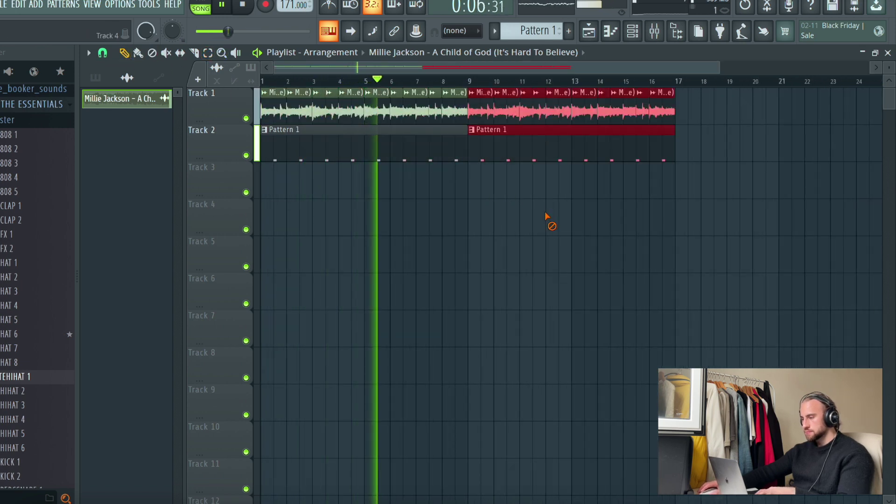
key(ctrl+d)
scroll(472, 83, up, 10)
scroll(472, 83, down, 11)
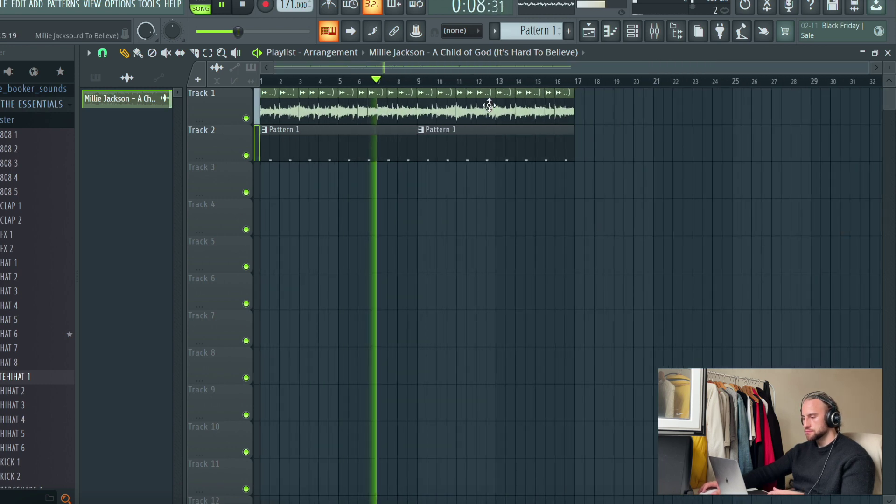
Step: Load FF Pro-Q and ValhallaVintageVerb onto the first two effect slots of mixer Insert 1
click(652, 32)
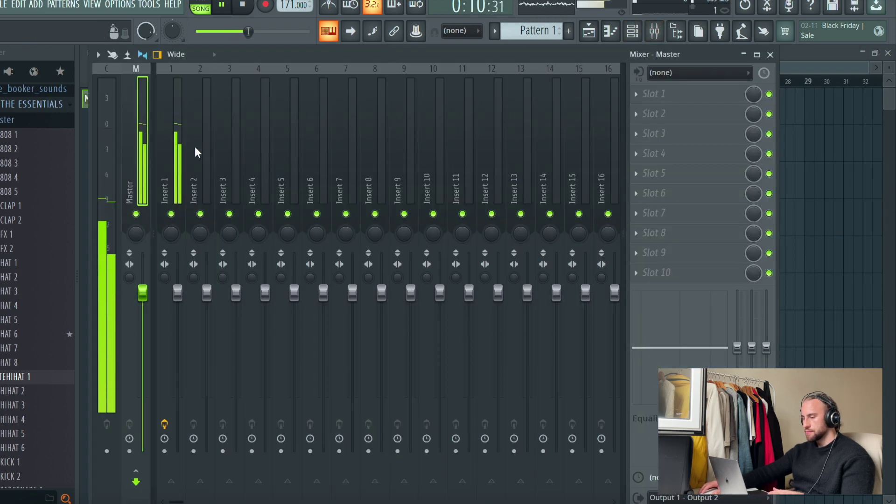
click(644, 120)
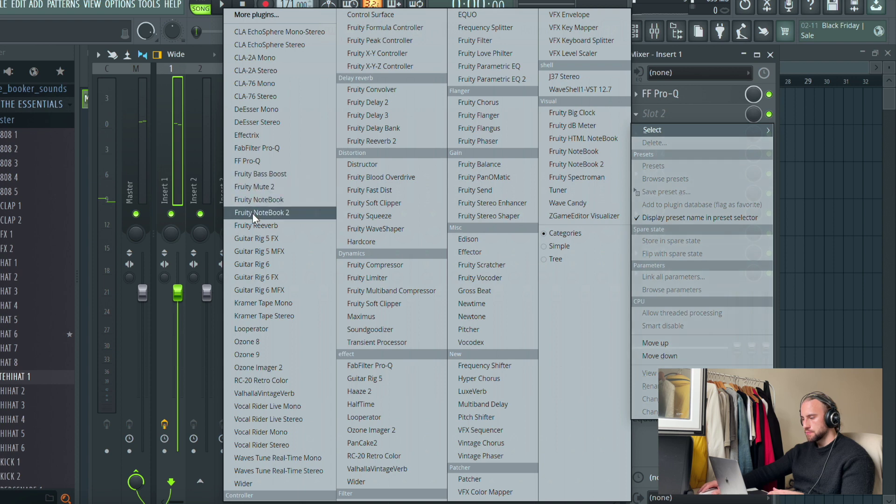
click(382, 464)
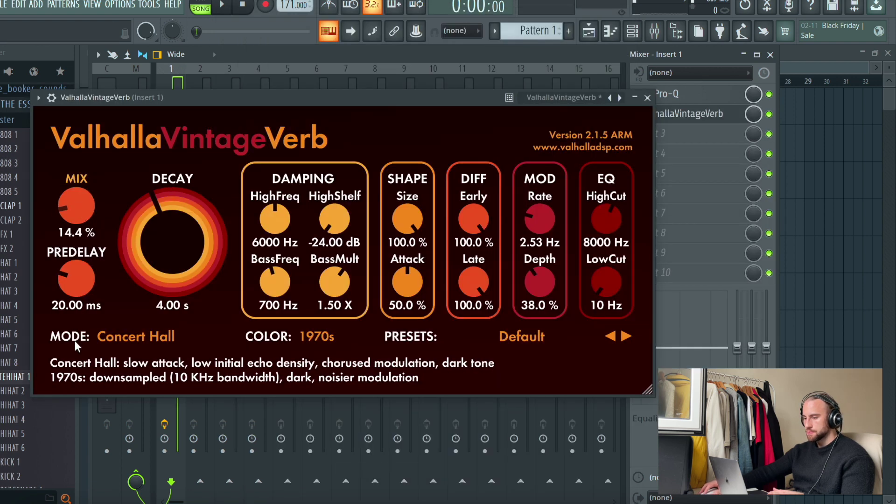
Step: Set the reverb's HighCut to 4800 Hz, LowCut to 410 Hz and Mix to 12.8 %, and close the plugin
drag(608, 294, 608, 260)
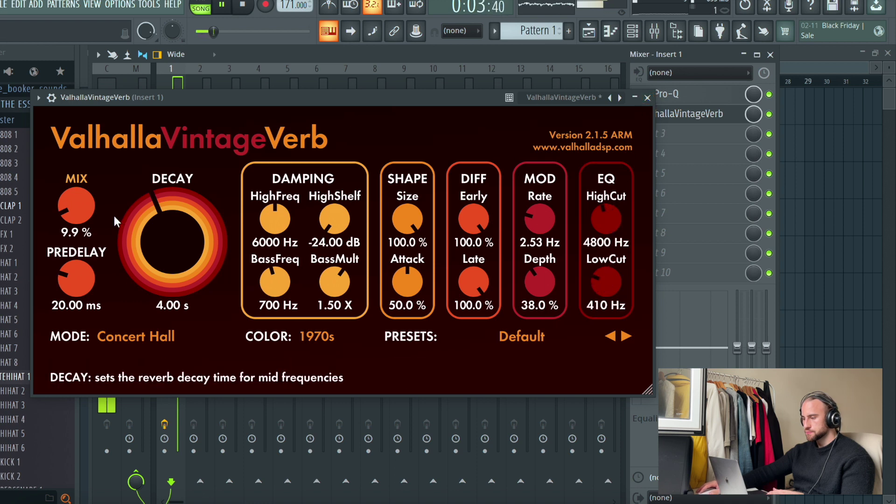
drag(77, 203, 77, 198)
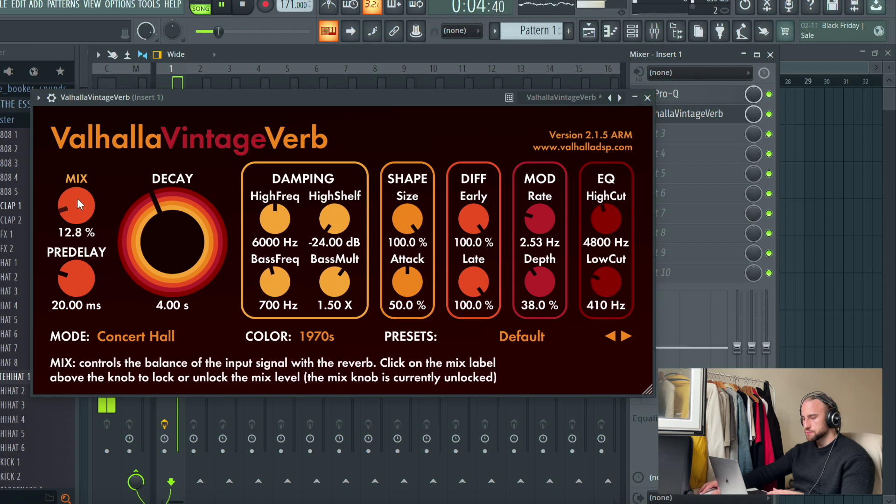
click(647, 98)
click(4, 5)
click(27, 66)
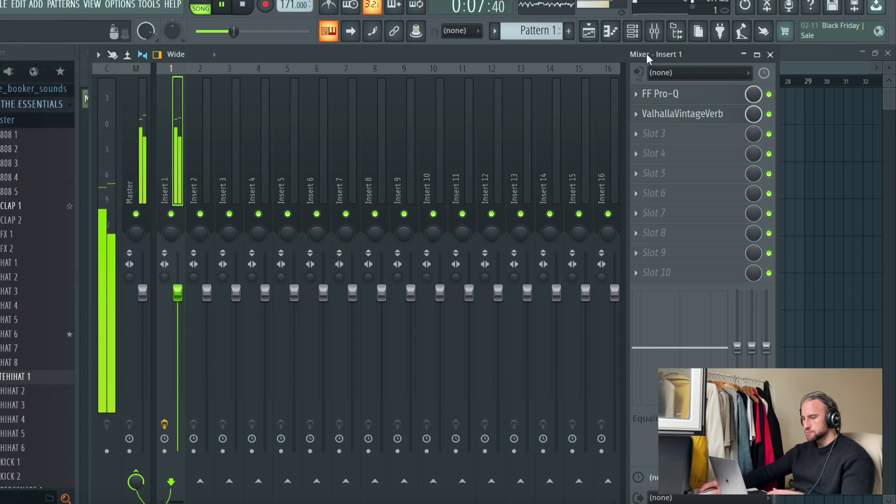
Step: Open the OTEHIHAT 1 channel's piano roll and place C5 notes on beats 1 and 4 of bar 1
click(590, 34)
scroll(33, 189, up, 1)
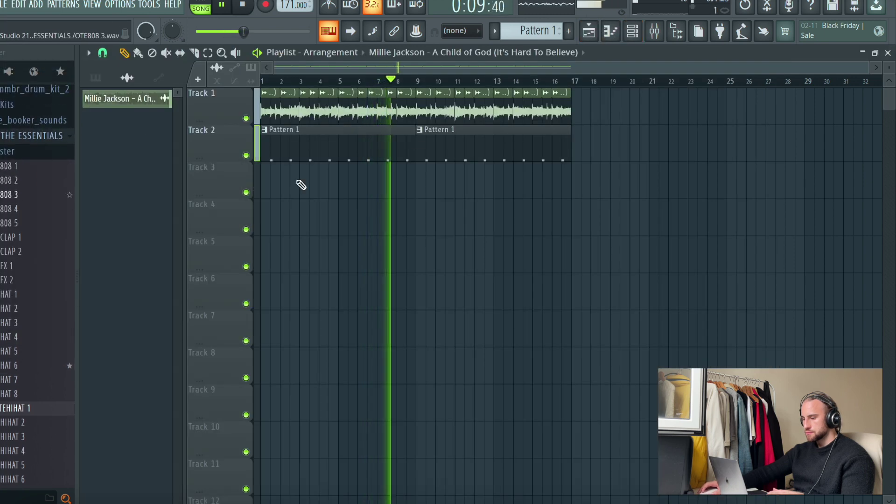
click(632, 31)
right_click(260, 177)
click(299, 174)
drag(16, 197, 20, 203)
drag(192, 200, 226, 201)
key(space)
key(space)
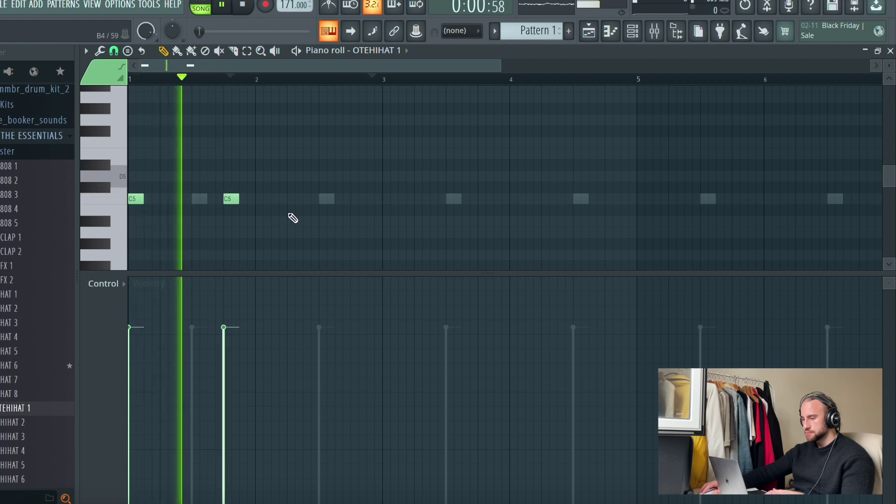
Step: Lower the velocity of the hi-hat note on beat 4 of bar 1 and add a C5 note at bar 2
key(space)
click(228, 426)
mouse_move(244, 197)
mouse_down()
mouse_move(260, 203)
mouse_move(239, 198)
mouse_up()
click(243, 191)
key(space)
key(space)
click(242, 384)
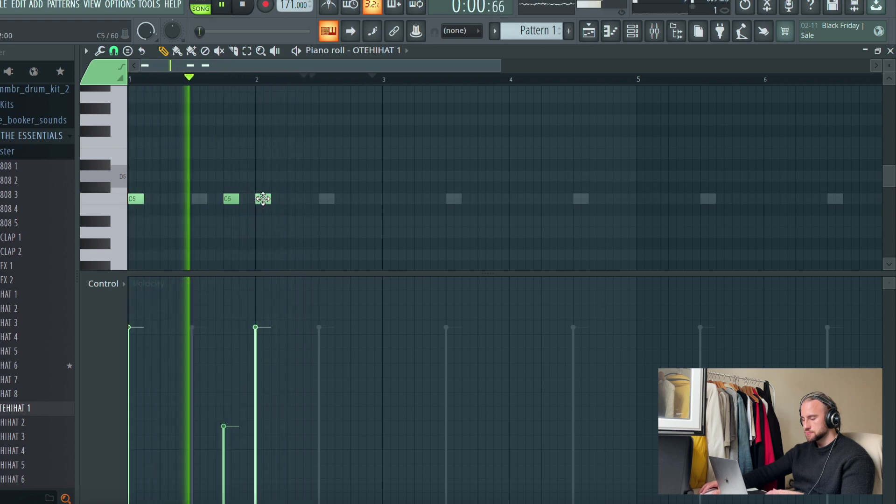
Step: Add C5 hi-hat notes in bar 2, one halfway between beats 2 and 3 and one on beat 4
click(326, 198)
key(space)
drag(325, 198, 302, 198)
key(space)
click(358, 201)
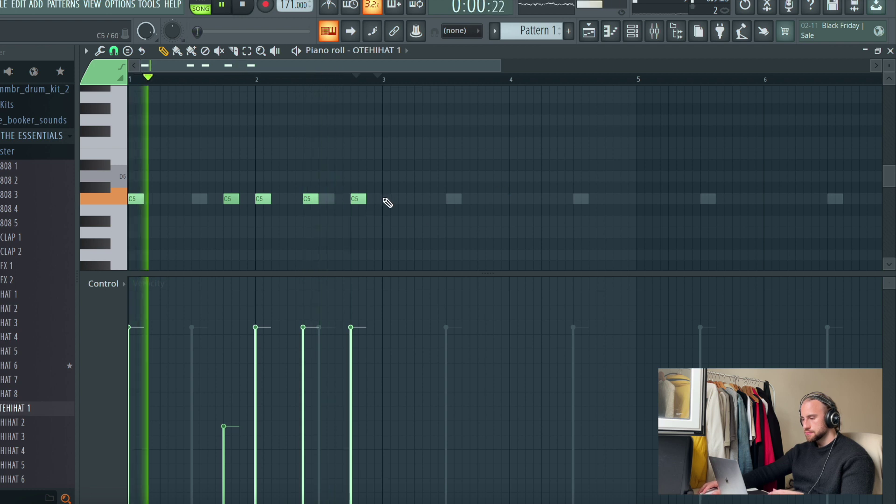
Step: Add C5 hi-hat notes at the start of bar 3, on beat 2 of bar 4, and midway between beats 3 and 4 of bar 4
click(386, 200)
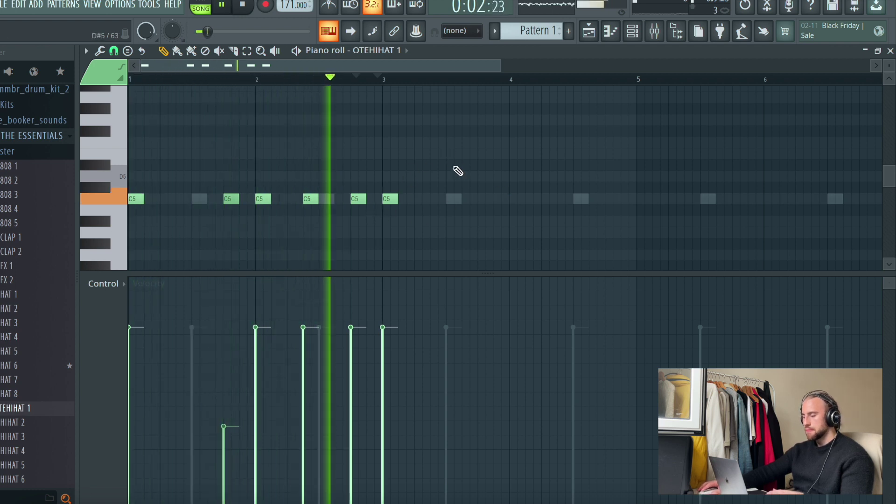
click(541, 200)
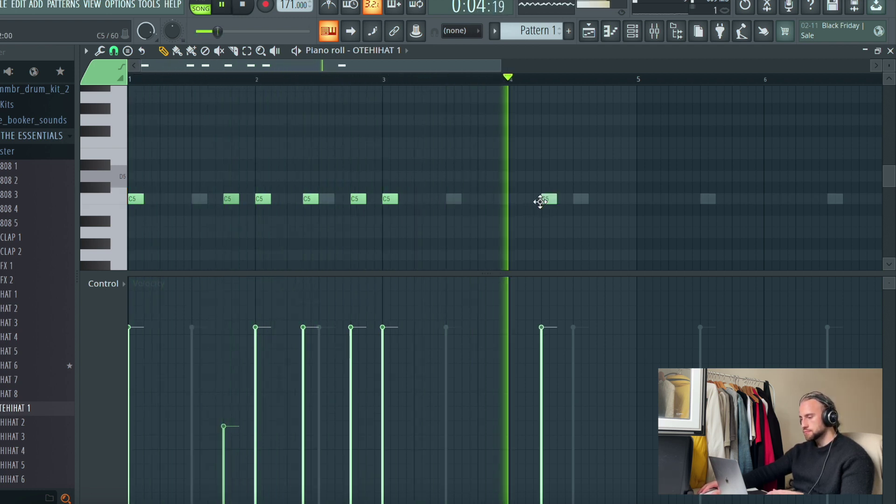
click(593, 200)
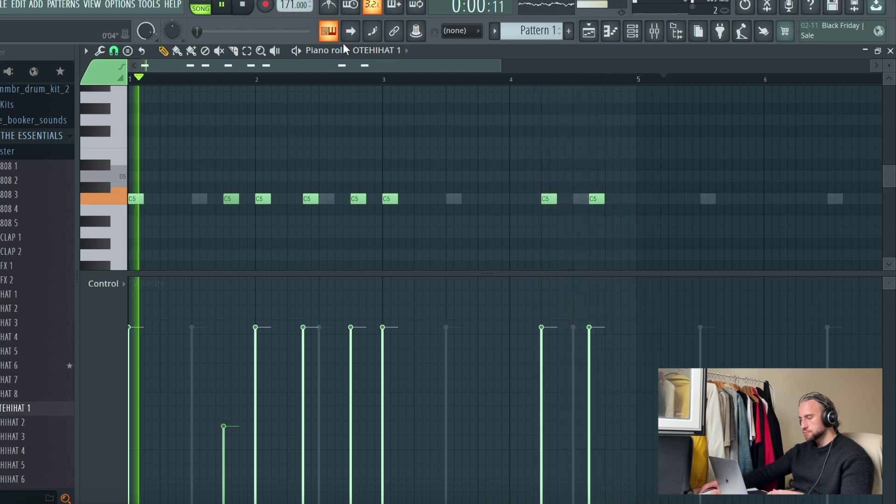
Step: Switch to a finer snap and add a roll of six short C5 notes with rising velocity at the end of bar 4
click(113, 51)
click(133, 151)
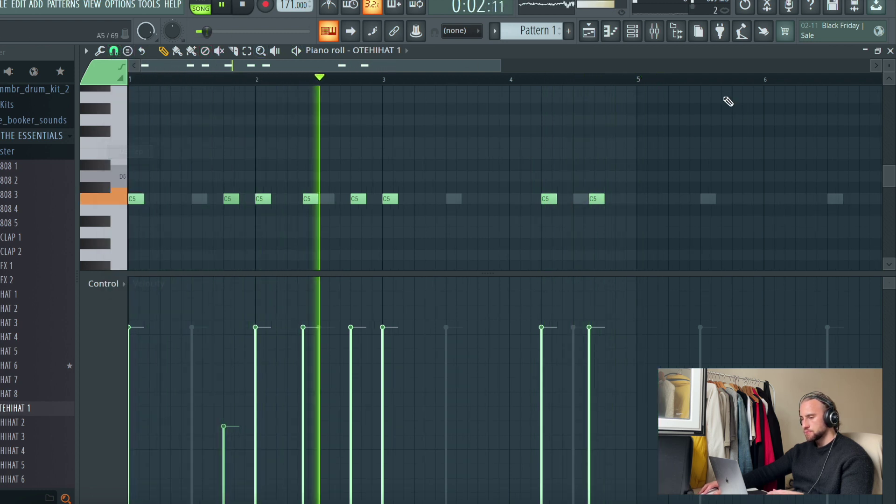
scroll(642, 83, up, 5)
drag(525, 189, 504, 199)
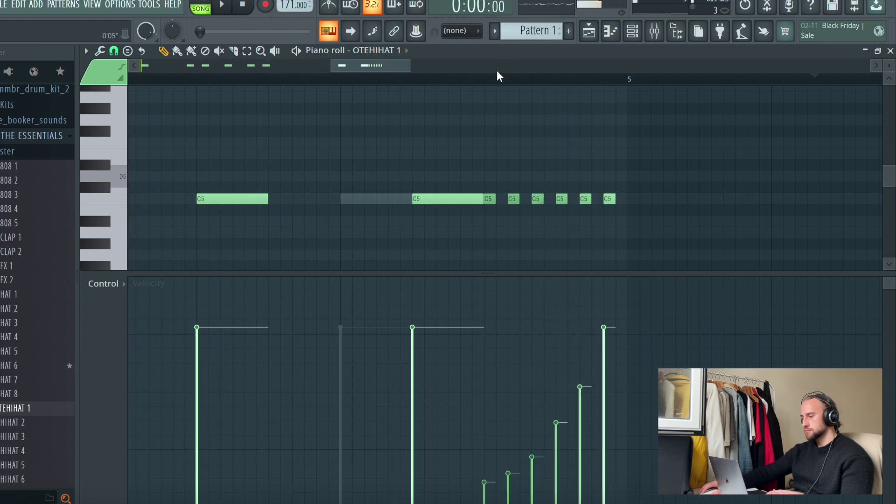
Step: Duplicate the four-bar hi-hat part and line the copy up with bar 5
scroll(493, 88, down, 4)
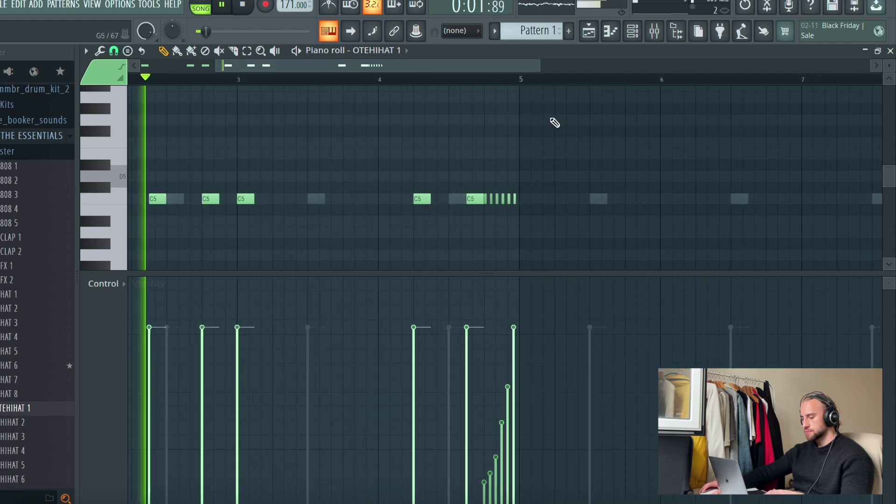
key(ctrl+b)
scroll(247, 89, up, 4)
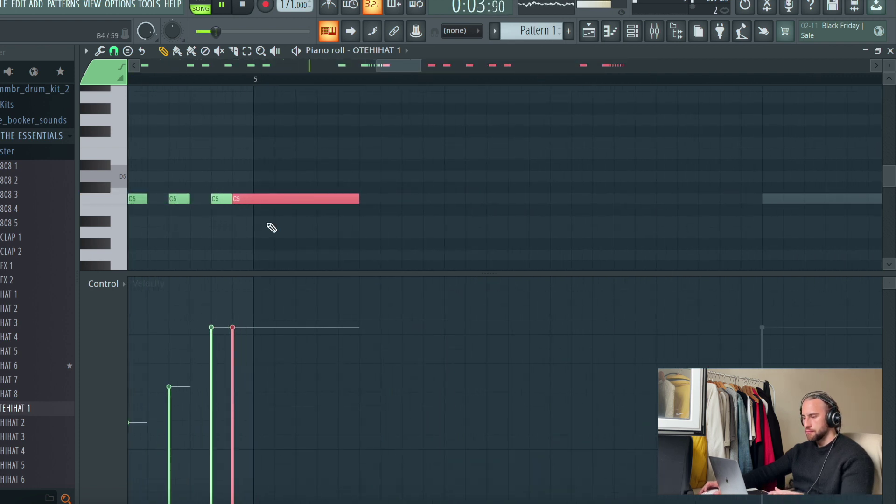
scroll(331, 86, down, 4)
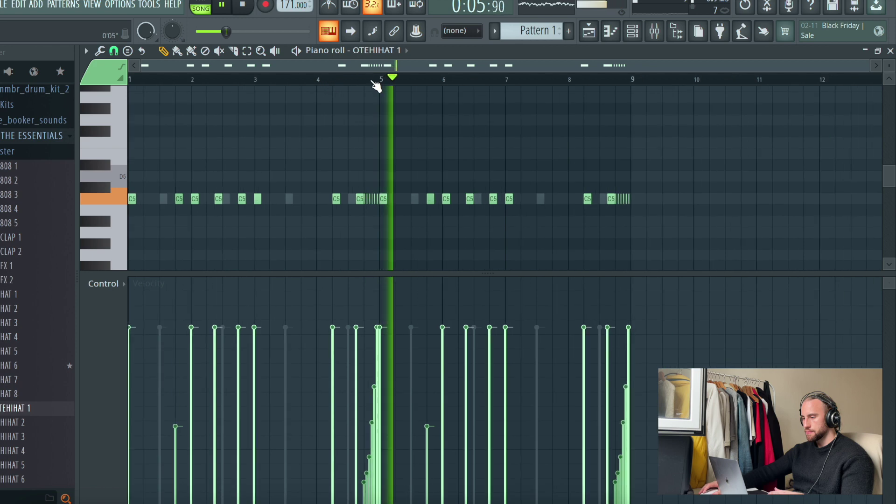
Step: Replace the hi-hat roll at the end of bar 8 with five C5 notes of falling velocity on a finer snap
scroll(635, 79, up, 4)
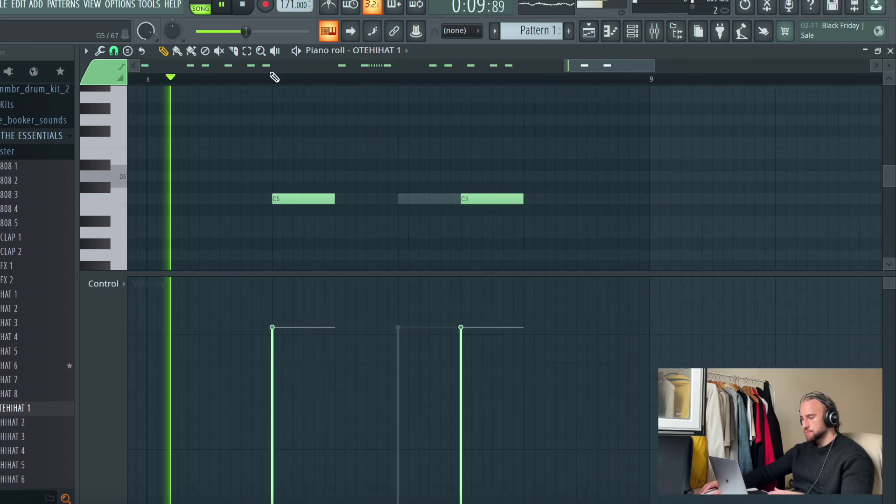
click(113, 51)
click(130, 139)
key(space)
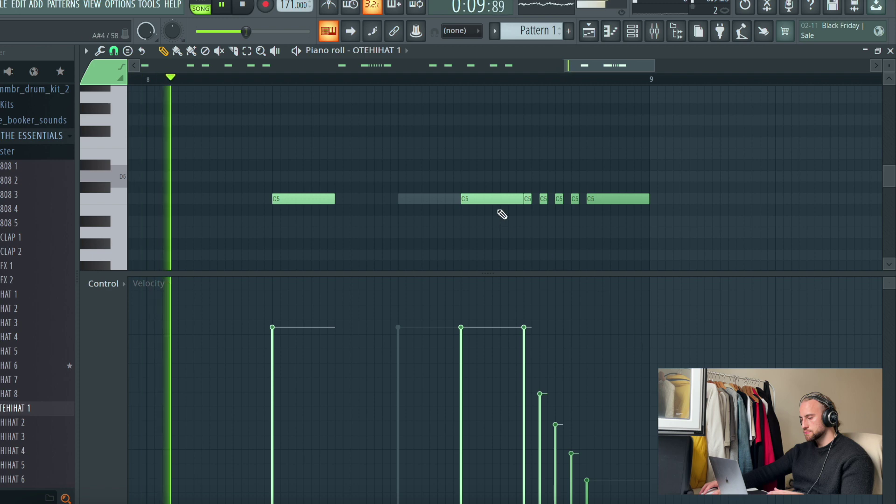
Step: Delete the falling five-note roll at the end of bar 8 and fill its place with two full-length C5 notes
scroll(554, 80, down, 2)
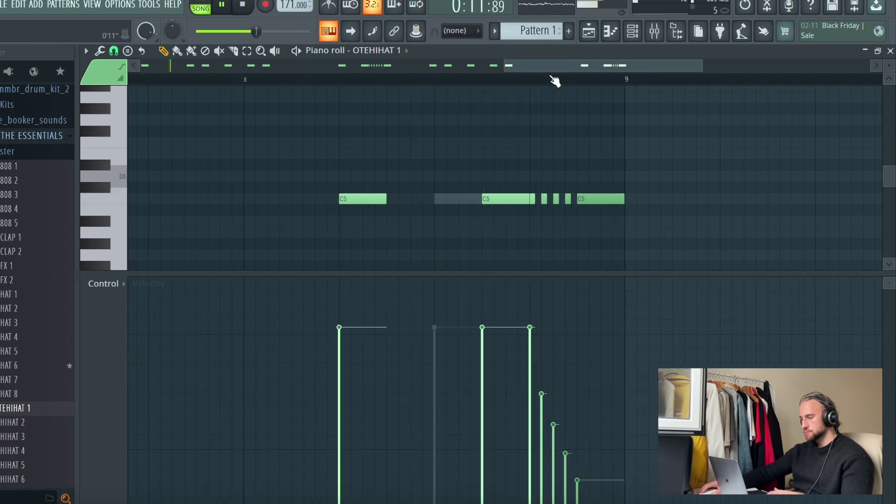
scroll(634, 80, down, 4)
scroll(636, 82, up, 5)
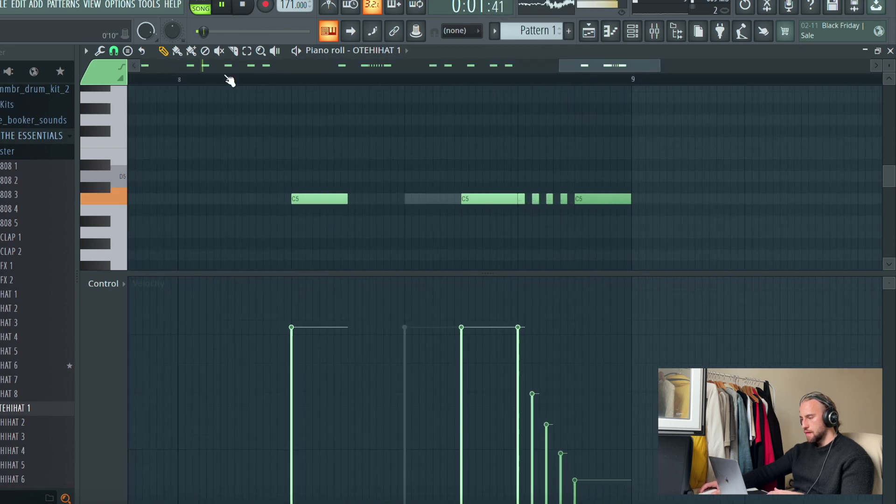
right_click(578, 201)
right_click(564, 202)
right_click(549, 201)
right_click(535, 201)
right_click(522, 200)
click(583, 202)
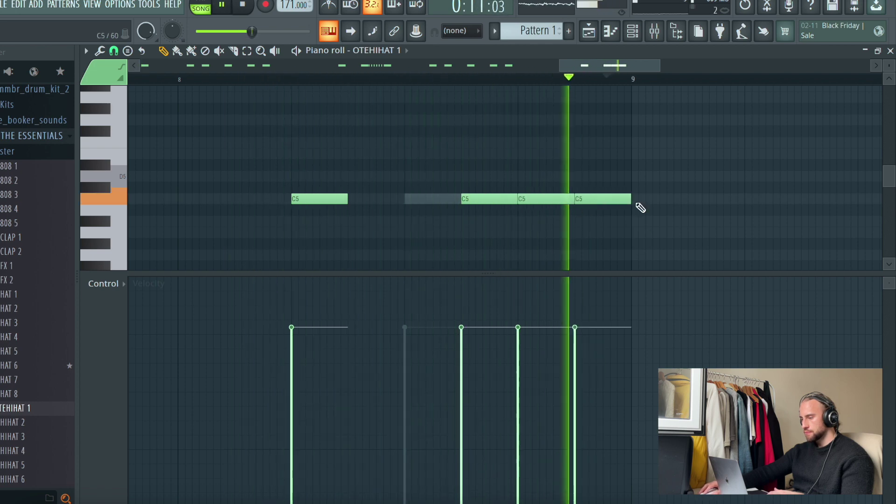
Step: Shorten the last C5 note of bar 8 and add three equally short C5 notes after it with falling velocity
drag(630, 199, 582, 199)
click(606, 200)
click(592, 199)
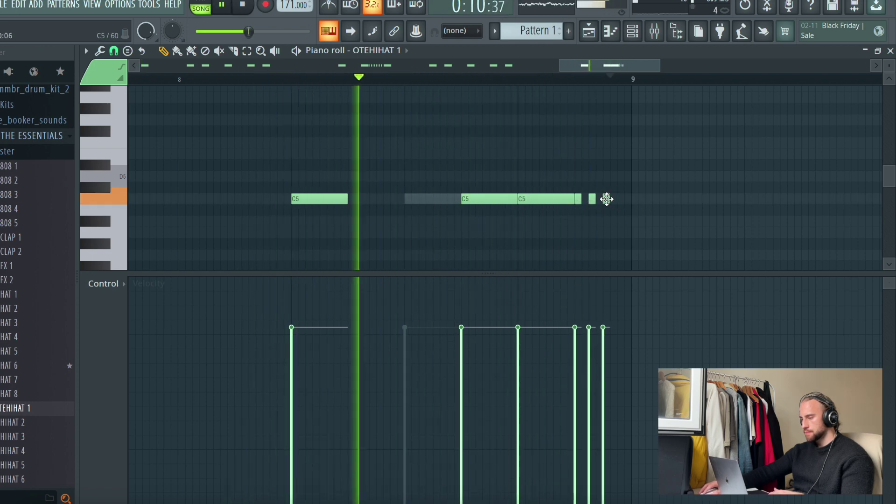
click(619, 199)
right_click(619, 200)
right_click(606, 201)
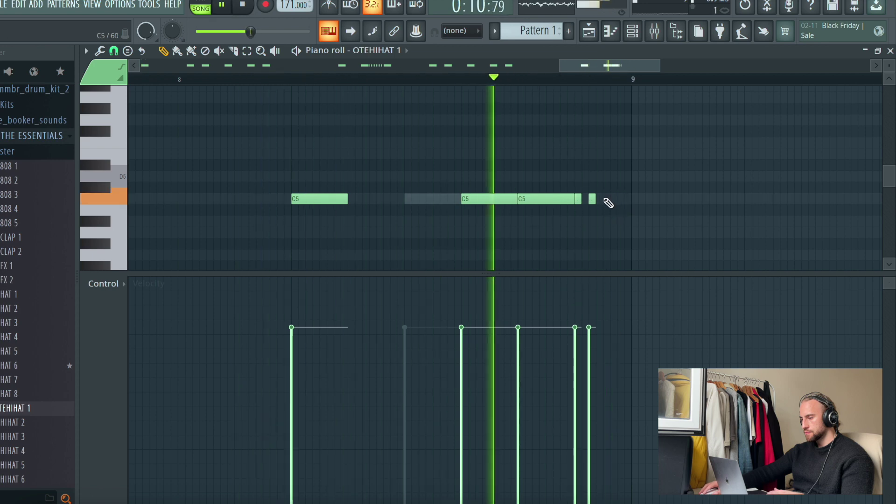
click(606, 200)
click(627, 201)
right_click(632, 200)
click(619, 199)
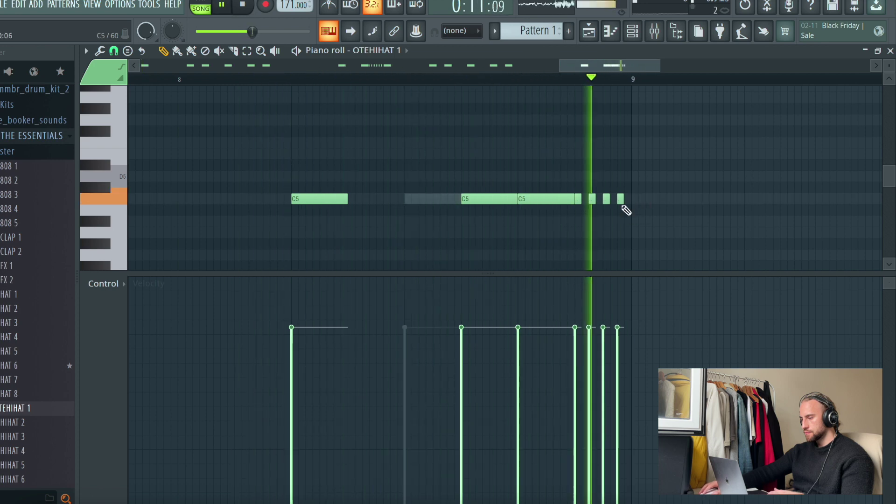
drag(605, 452, 618, 472)
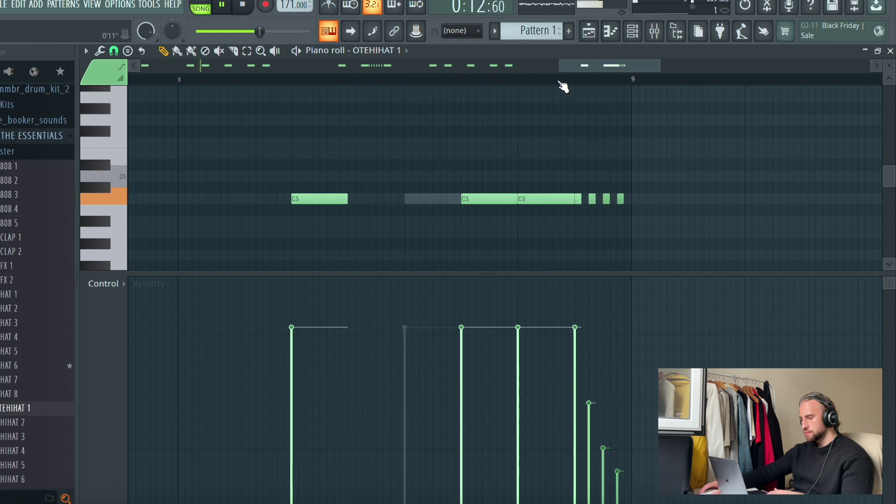
Step: Clone the OTEHIHAT 1 channel, fill the copy with a hit every 2 steps, and check the copy's sampler settings
scroll(560, 84, down, 6)
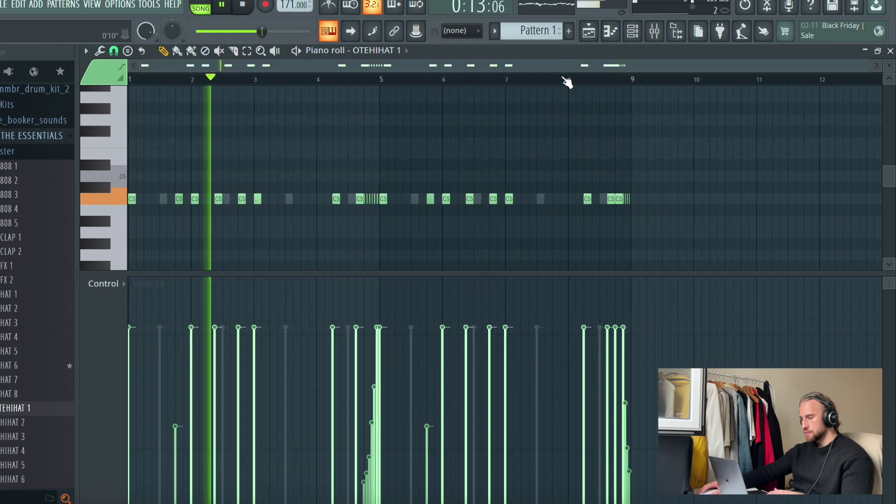
click(655, 32)
right_click(263, 175)
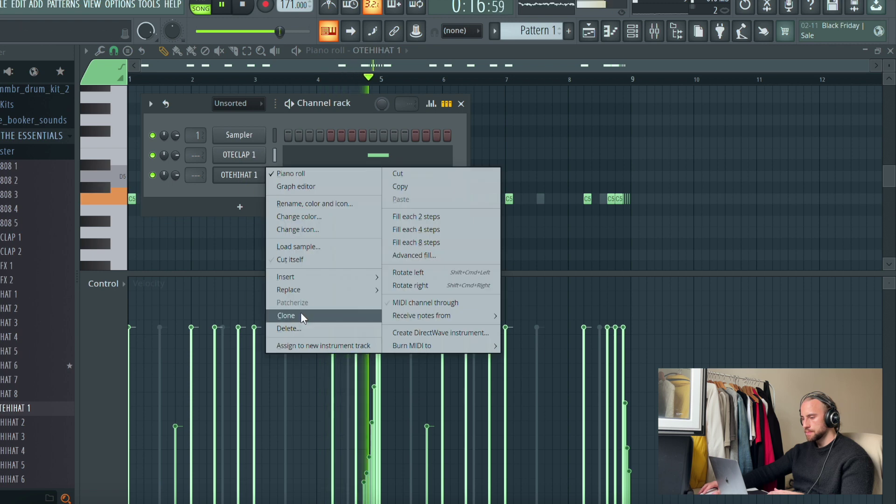
click(300, 316)
right_click(261, 194)
click(388, 232)
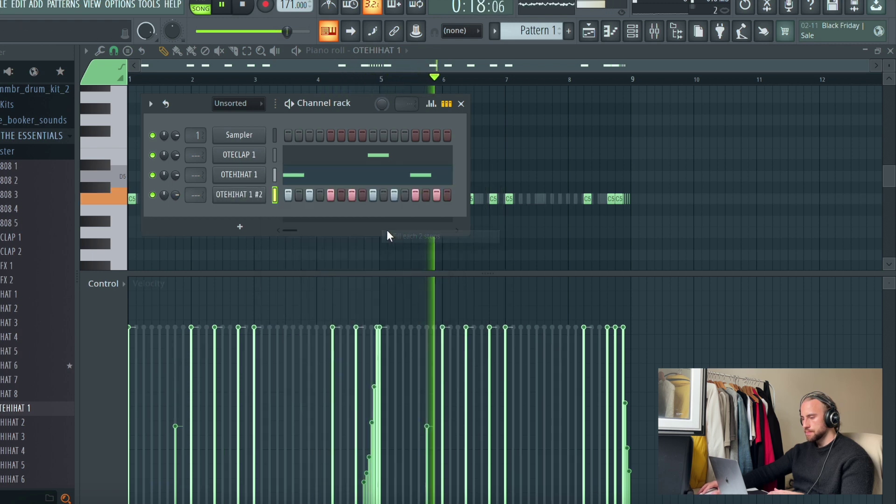
click(247, 191)
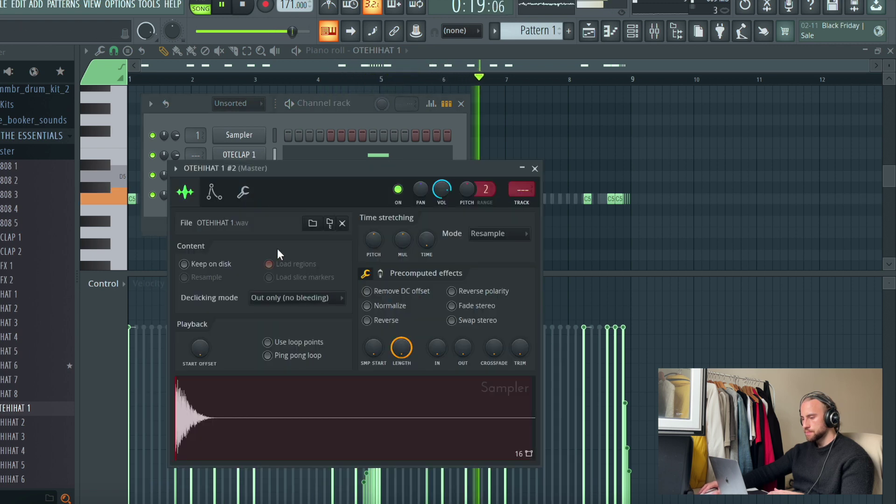
click(535, 169)
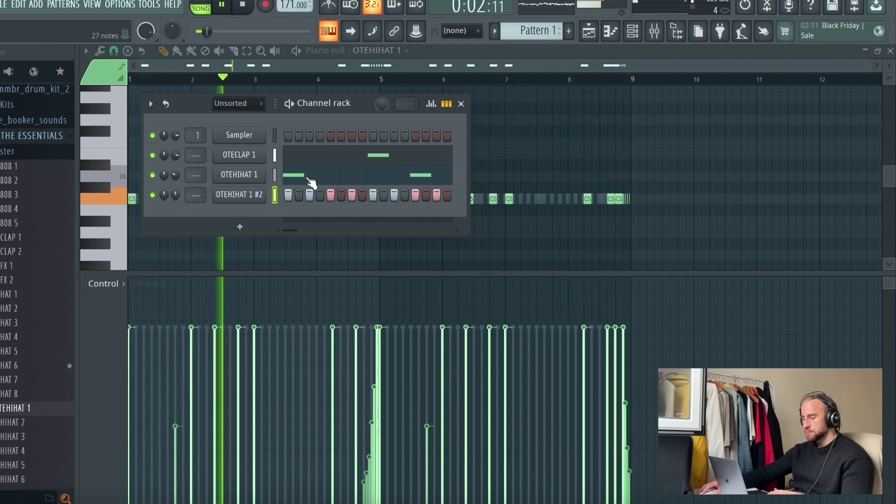
Step: Add the OTESNARE 6 sample as a new channel below the hi-hats and open its piano roll
scroll(21, 346, down, 10)
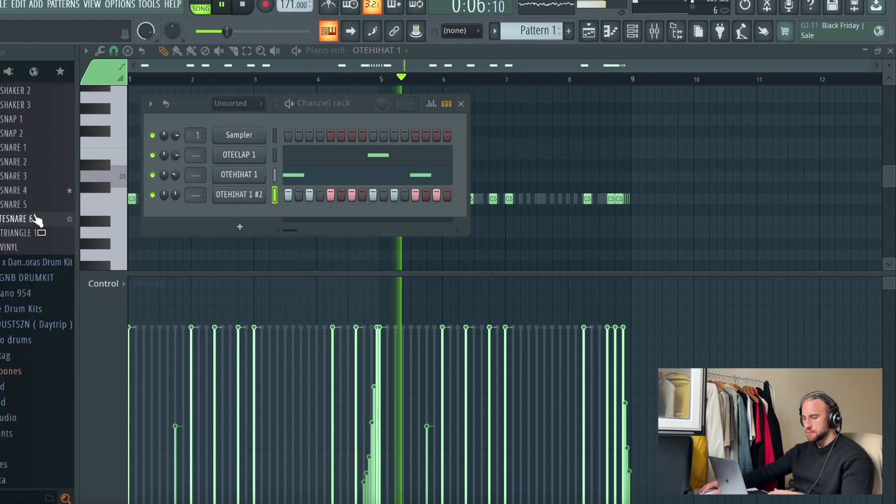
drag(235, 211, 238, 213)
right_click(243, 214)
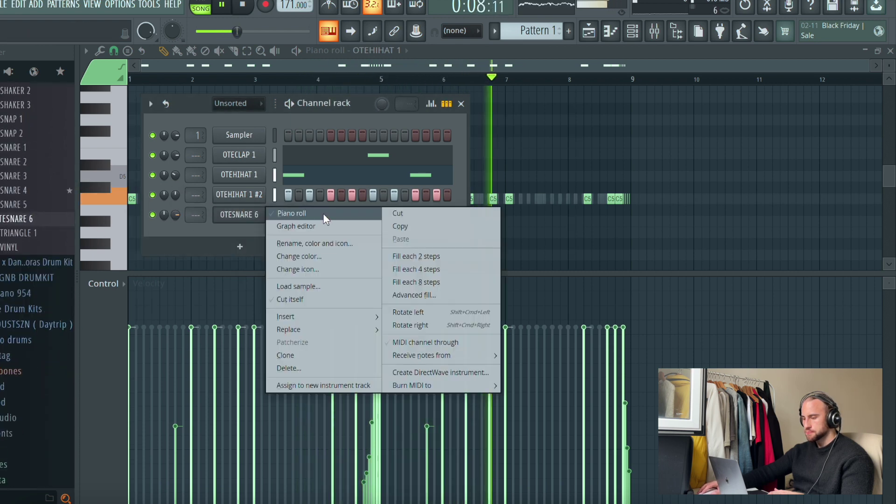
click(323, 214)
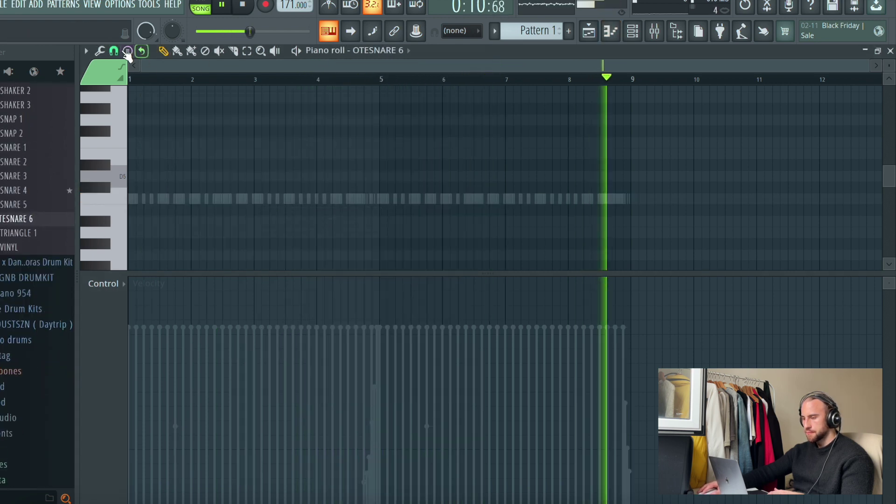
Step: With Line snap, place OTESNARE 6 C5 notes midway between beats 1 and 2 of bars 2 and 6, and half a beat before bar 6
click(113, 52)
click(131, 84)
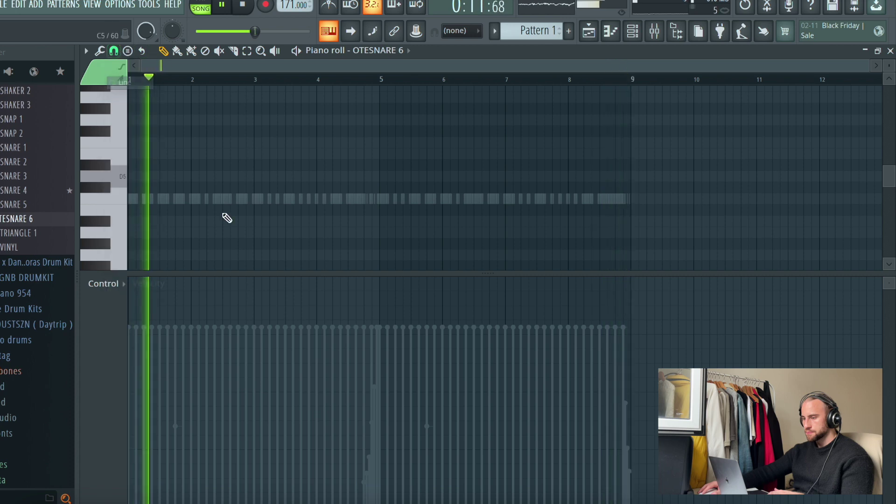
click(203, 199)
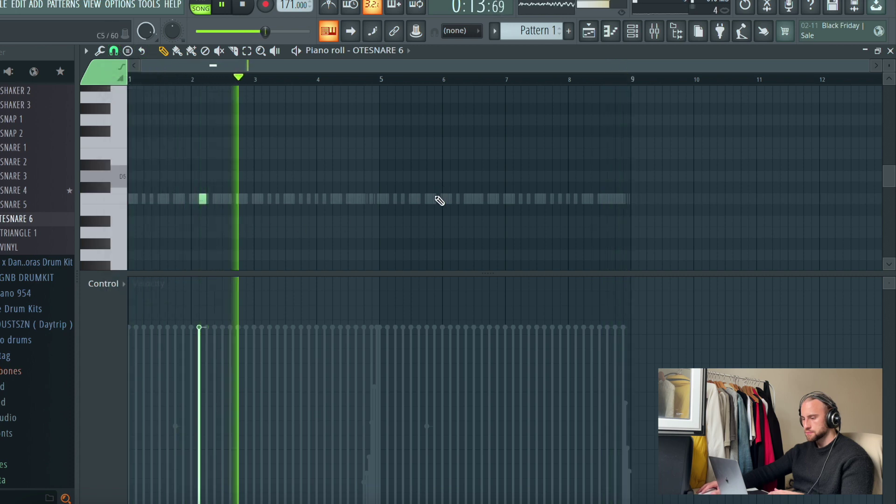
click(438, 199)
click(454, 198)
Step: Add OTESNARE 3 as a new channel and place C5 notes midway between beats 1 and 2 of bars 4 and 8
click(632, 30)
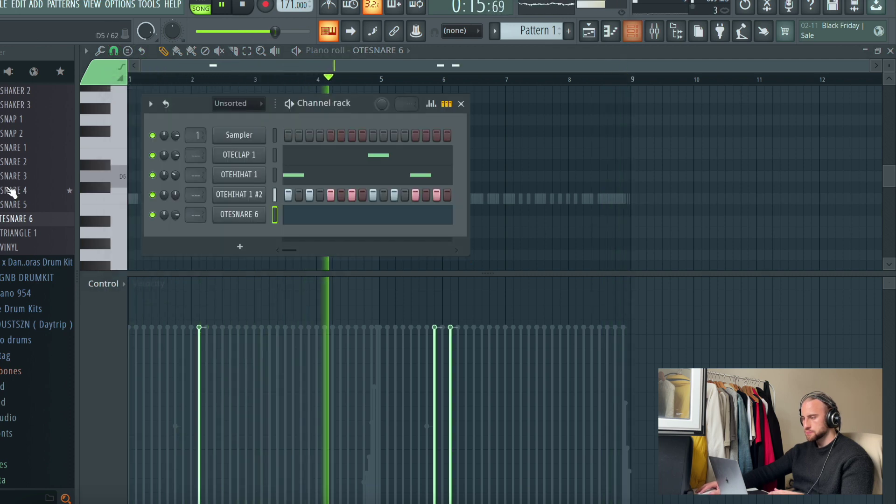
drag(37, 192, 48, 192)
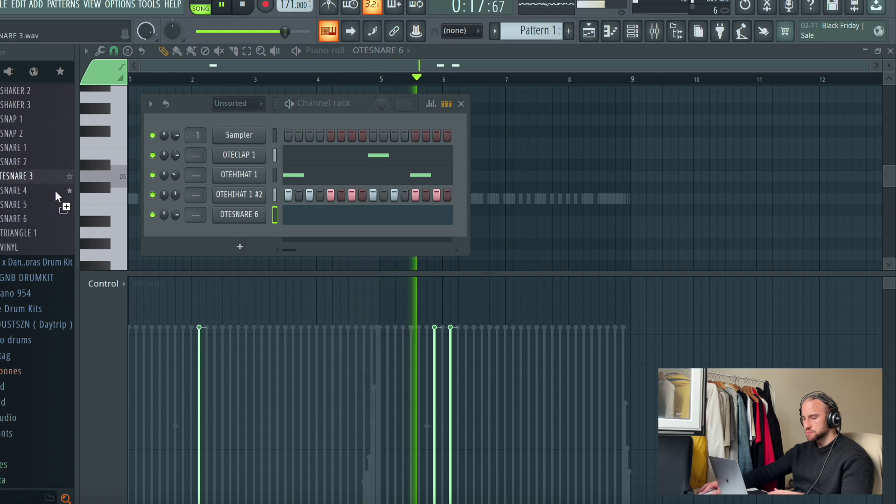
drag(231, 235, 234, 234)
right_click(258, 231)
click(312, 233)
drag(337, 200, 328, 199)
click(580, 198)
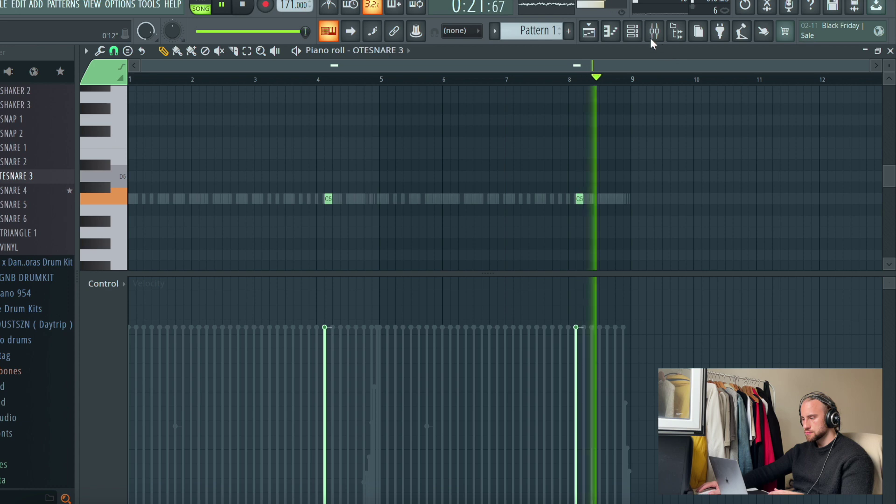
Step: Add OTEHAT 6 as a new channel with a C5 note at the start of bar 1 and a quieter one on beat 2 of bar 2
click(634, 32)
scroll(45, 177, up, 9)
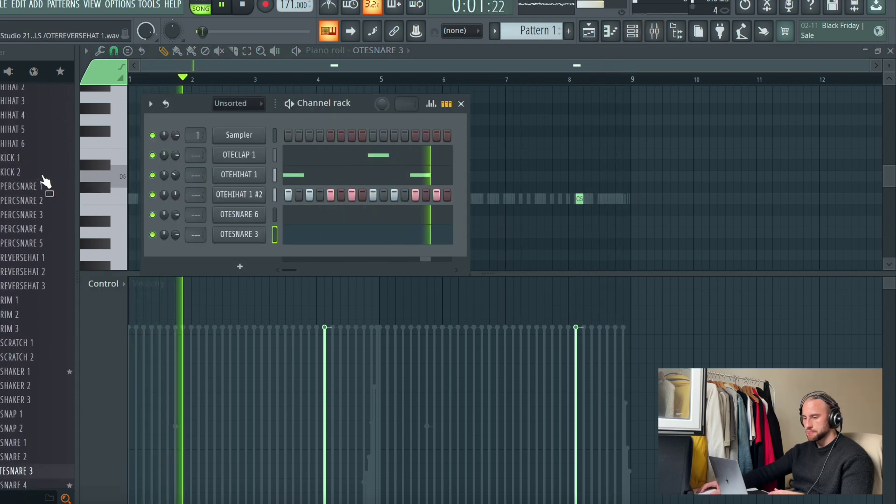
scroll(41, 196, up, 4)
click(42, 303)
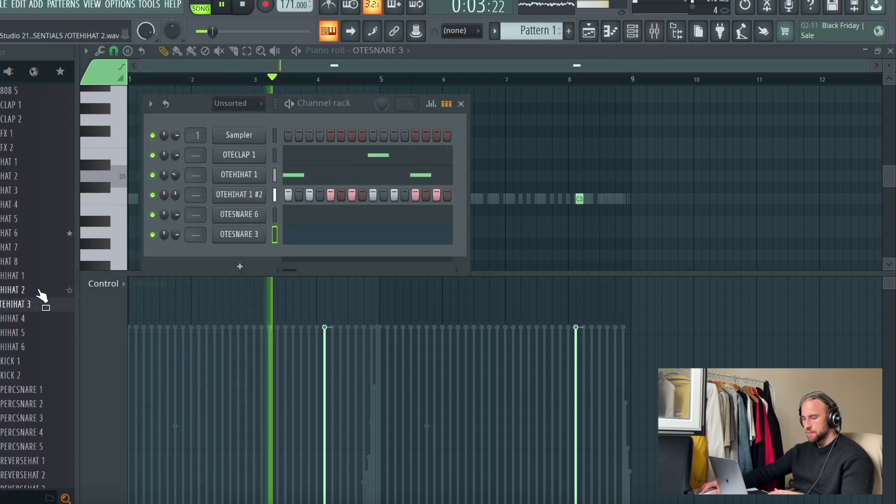
scroll(40, 273, up, 1)
drag(41, 270, 240, 242)
right_click(240, 242)
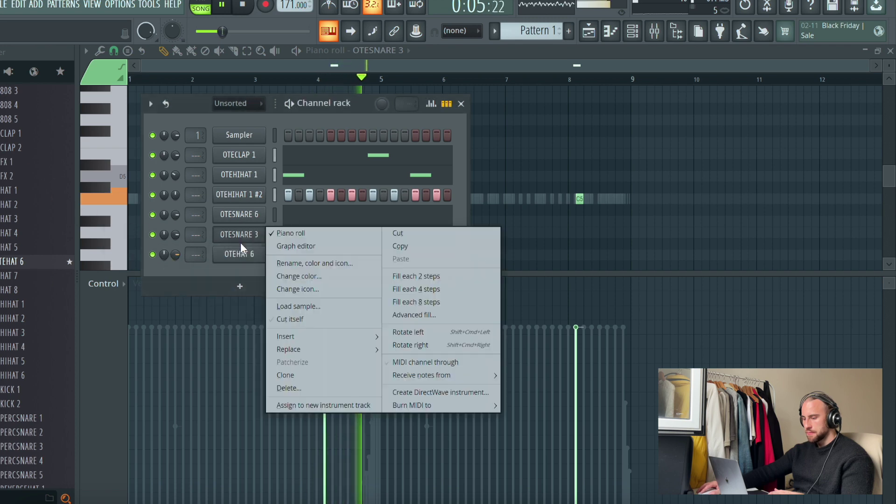
click(291, 250)
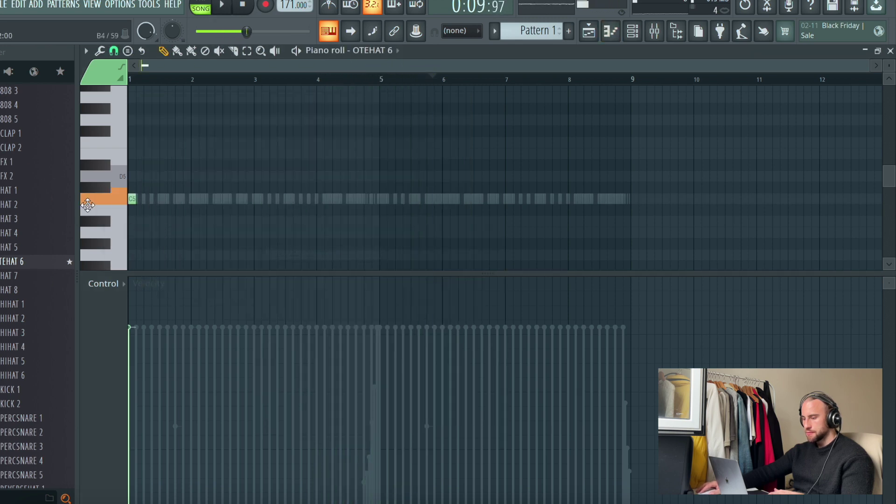
key(space)
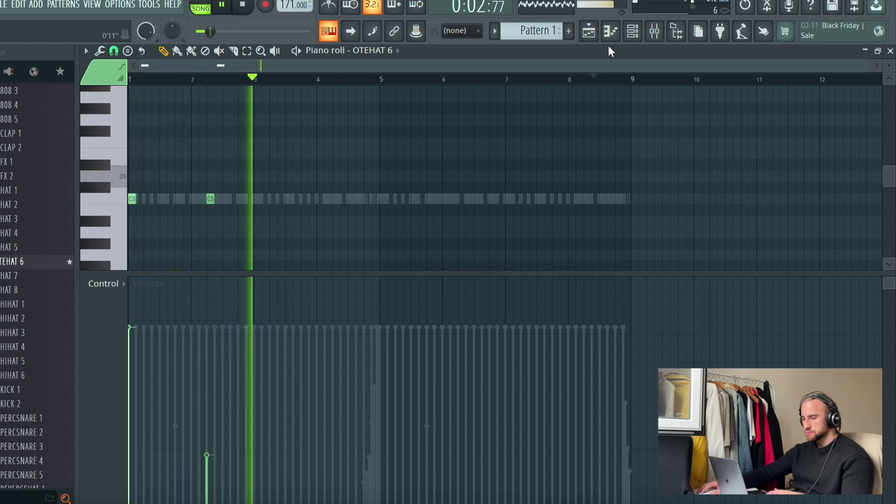
Step: Lower the volumes of the OTESNARE 6 and OTESNARE 3 channels and add OTEKICK 2 as a new channel
click(633, 31)
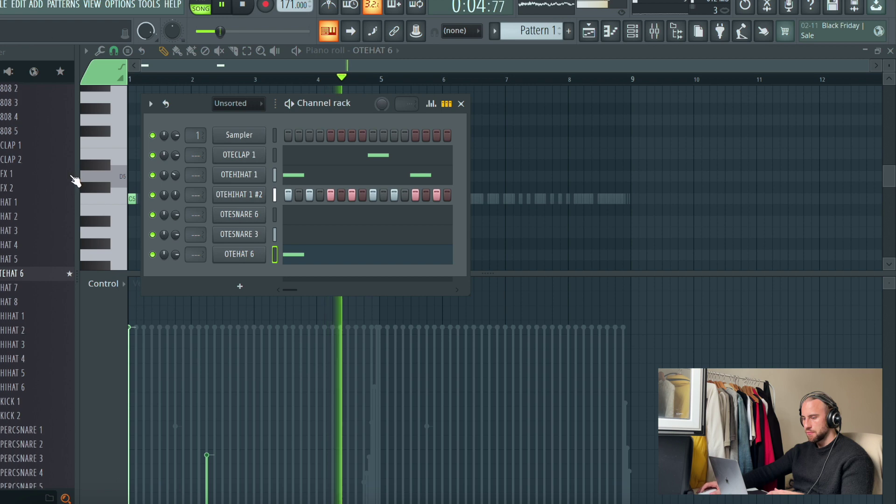
scroll(35, 207, down, 2)
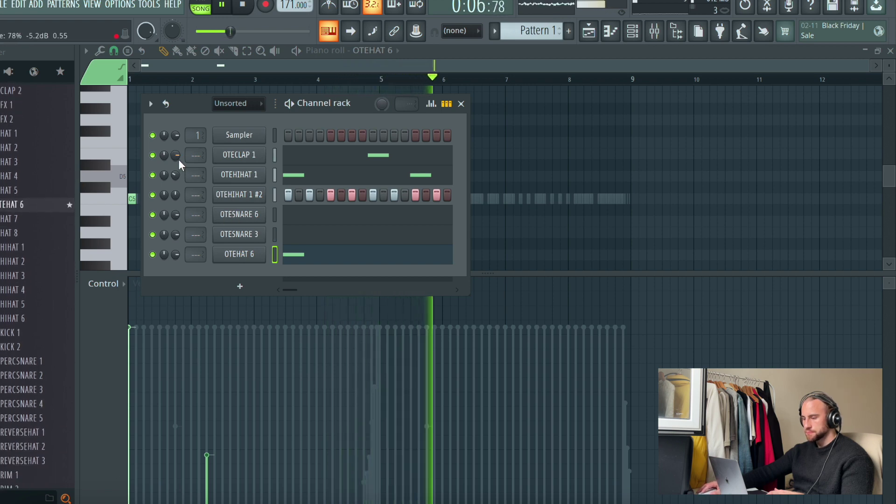
drag(175, 214, 178, 249)
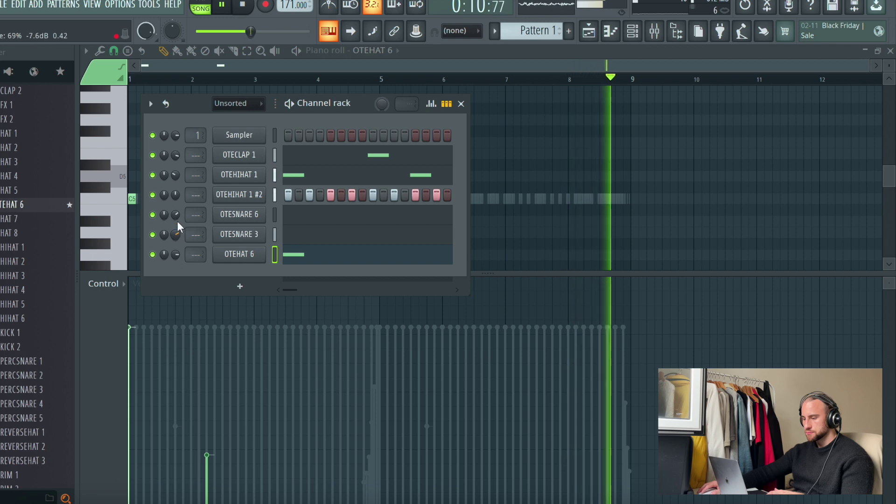
click(39, 348)
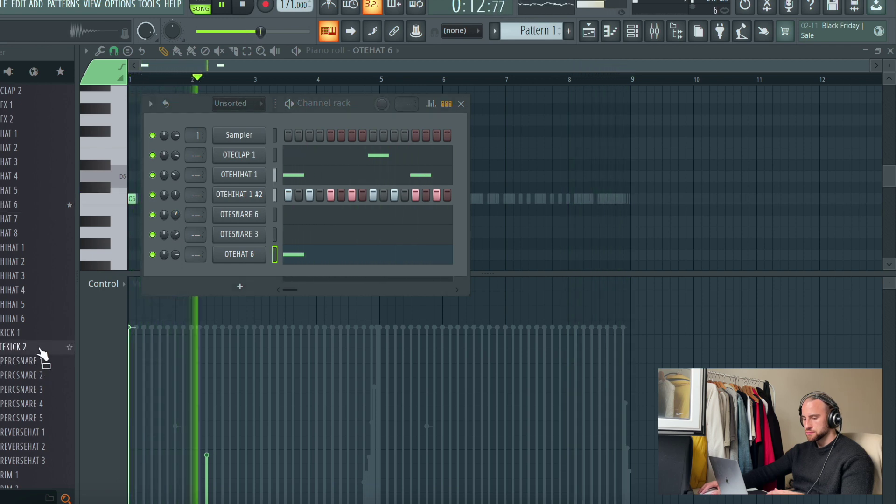
drag(184, 295, 182, 274)
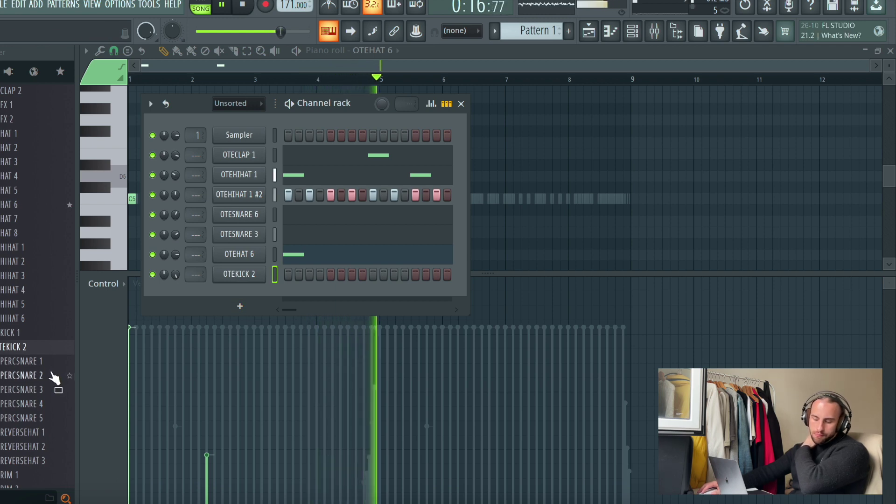
Step: Audition the rim, scratch and other percussion samples in the drum kit
scroll(51, 374, down, 3)
click(20, 392)
scroll(27, 365, down, 1)
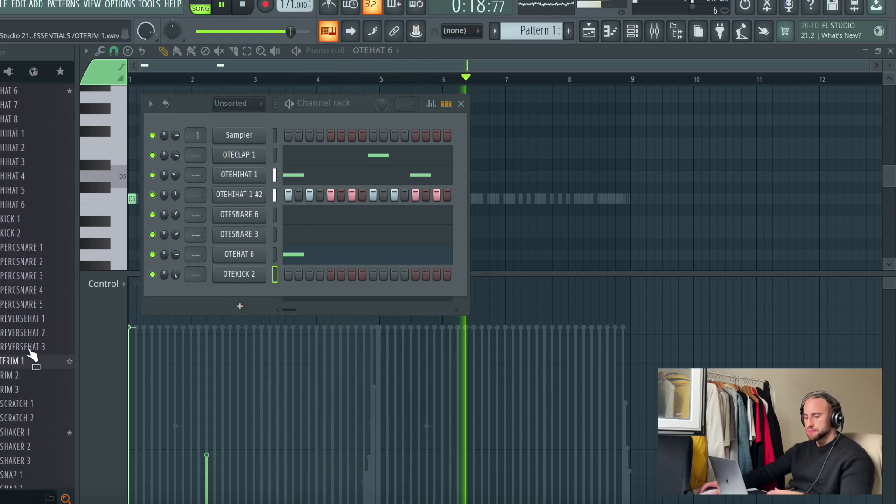
click(28, 404)
scroll(34, 430, down, 1)
click(35, 433)
Step: Add OTE808 1 as a new channel below the kick and set it to cut itself
scroll(27, 187, up, 10)
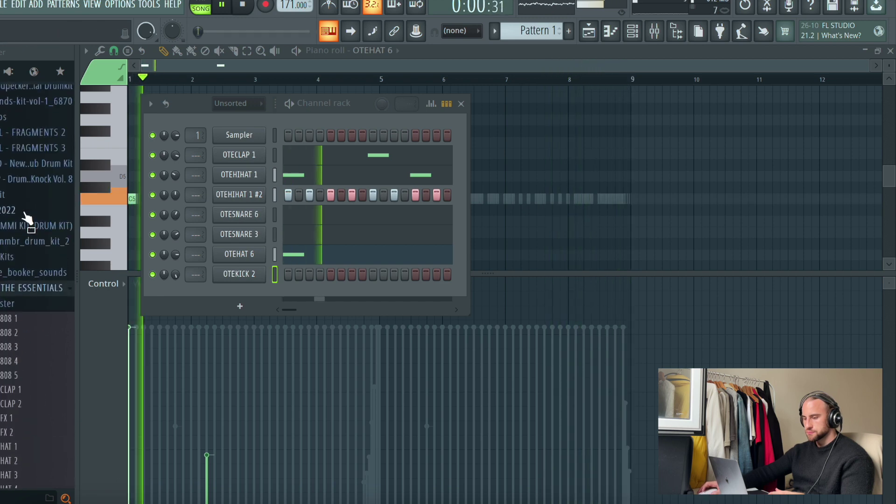
drag(59, 325, 240, 303)
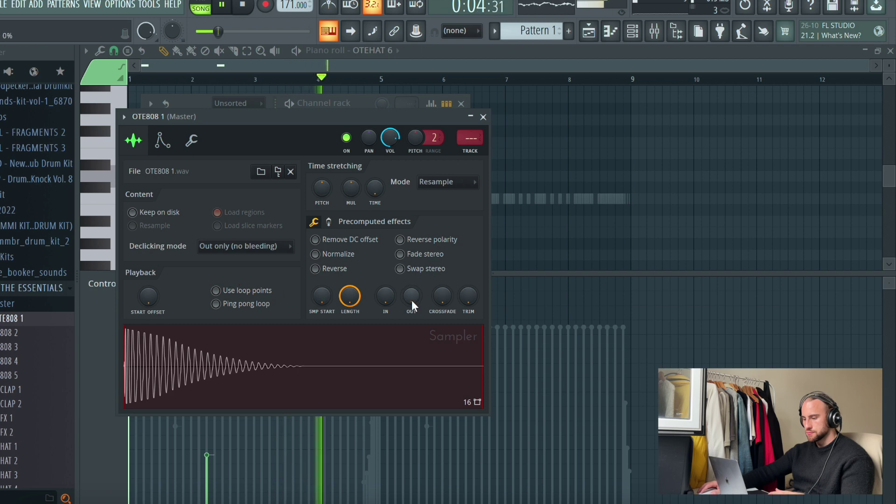
click(191, 140)
click(149, 298)
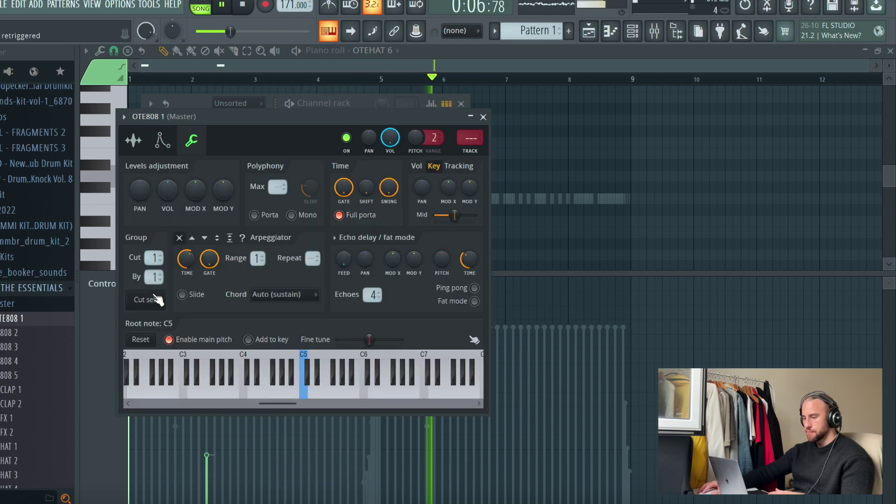
click(483, 117)
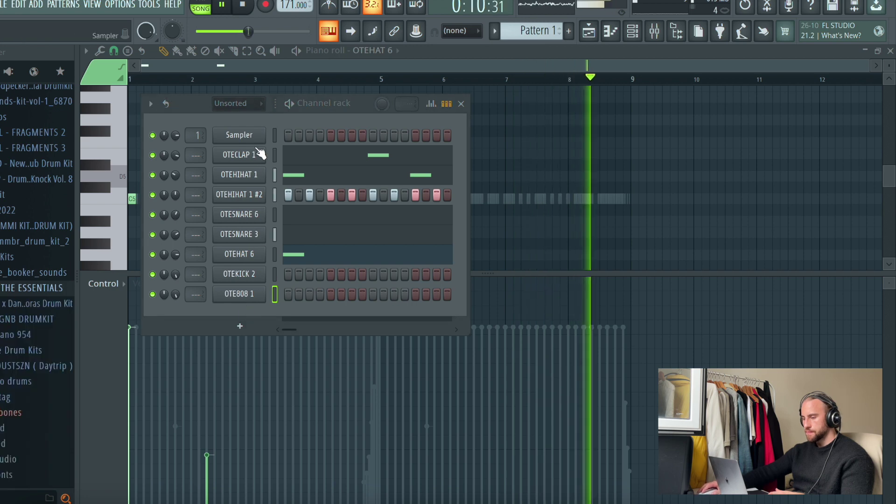
Step: Save the project and play the beat while Mixed In Key Live analyses its key
click(4, 4)
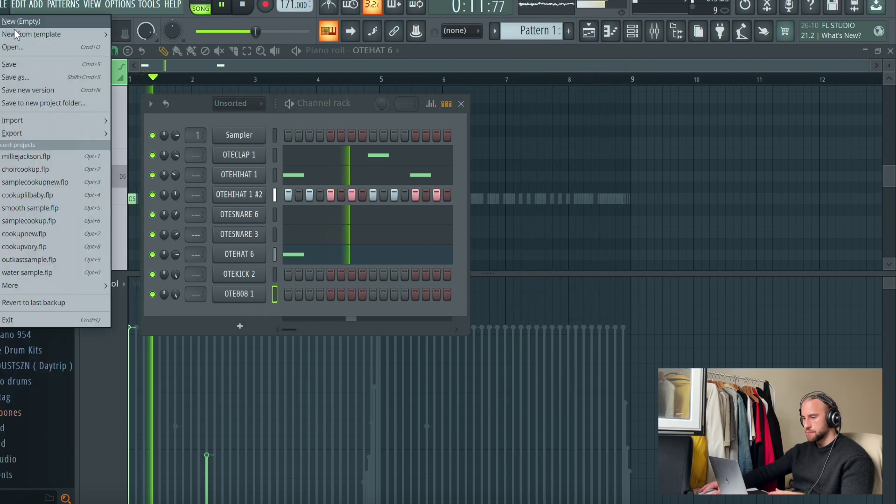
click(20, 64)
click(246, 502)
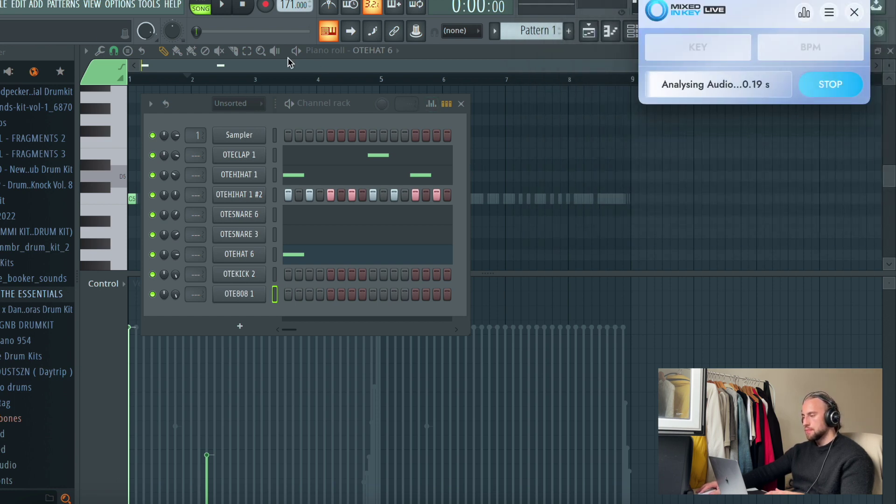
click(222, 6)
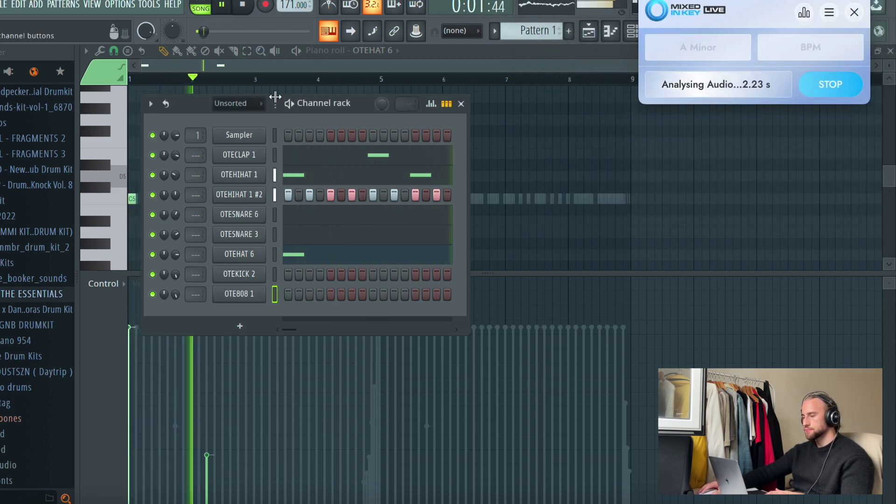
right_click(243, 141)
click(295, 134)
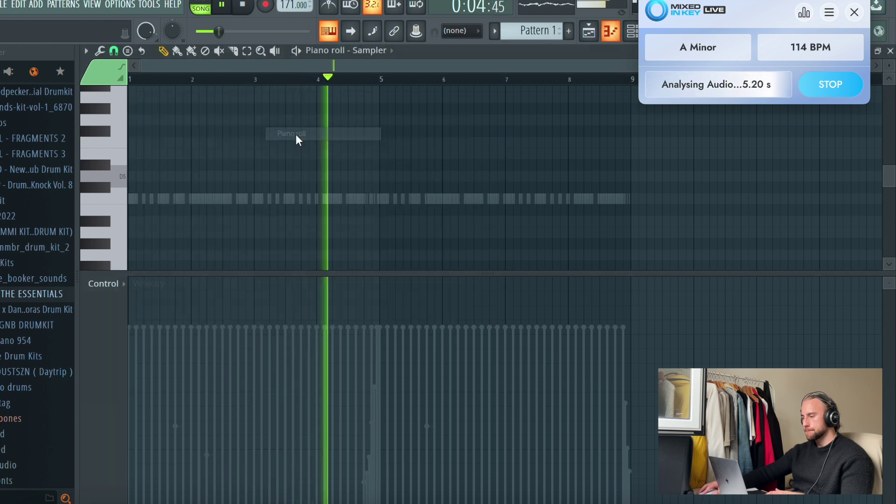
click(126, 51)
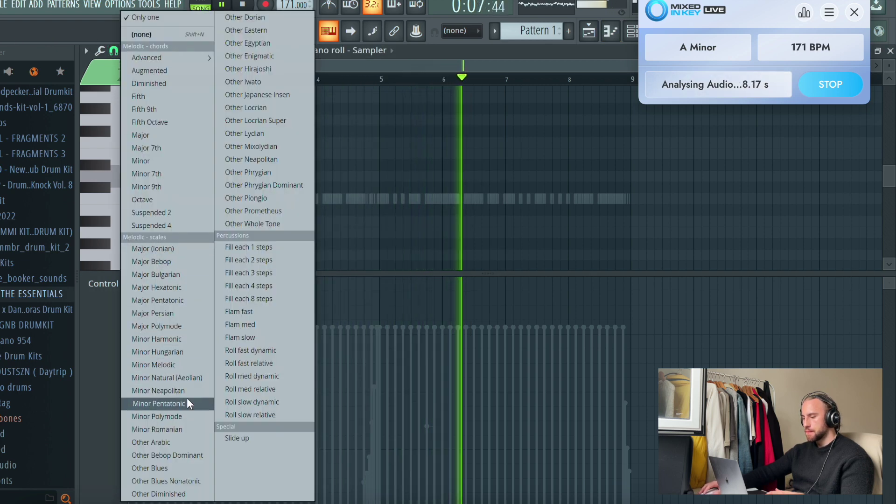
click(187, 380)
Step: Check the Millie Jackson clip's pitch settings from the playlist and analyse the playing track's key again in Mixed In Key Live
click(589, 31)
key(space)
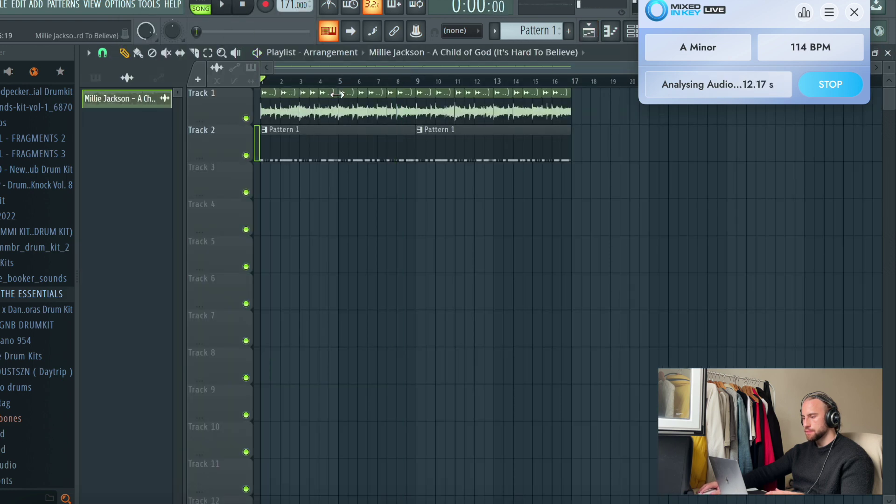
double_click(336, 95)
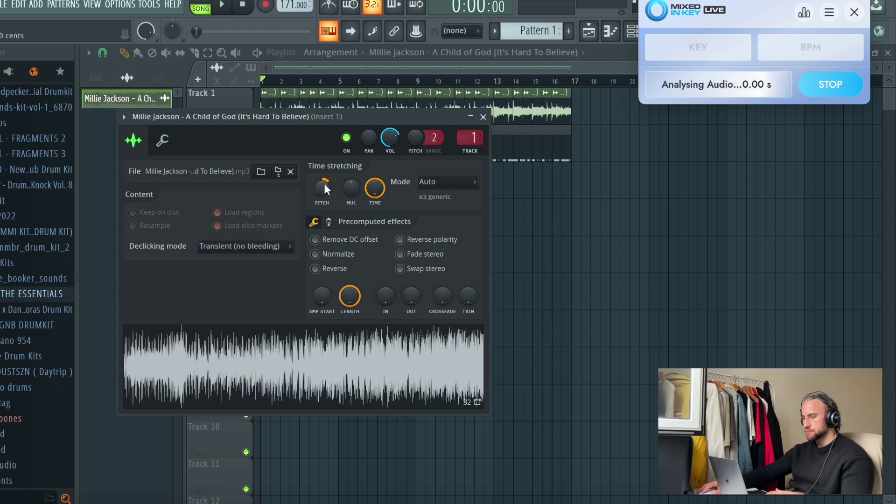
key(space)
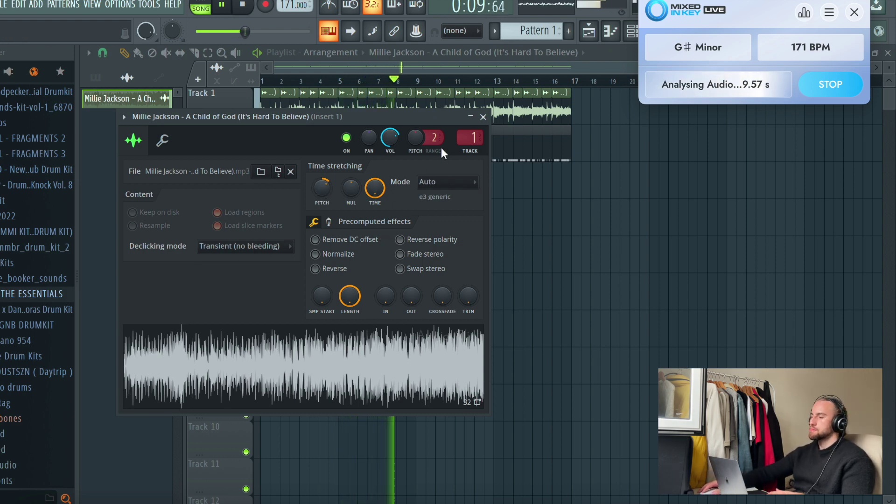
click(484, 117)
click(854, 88)
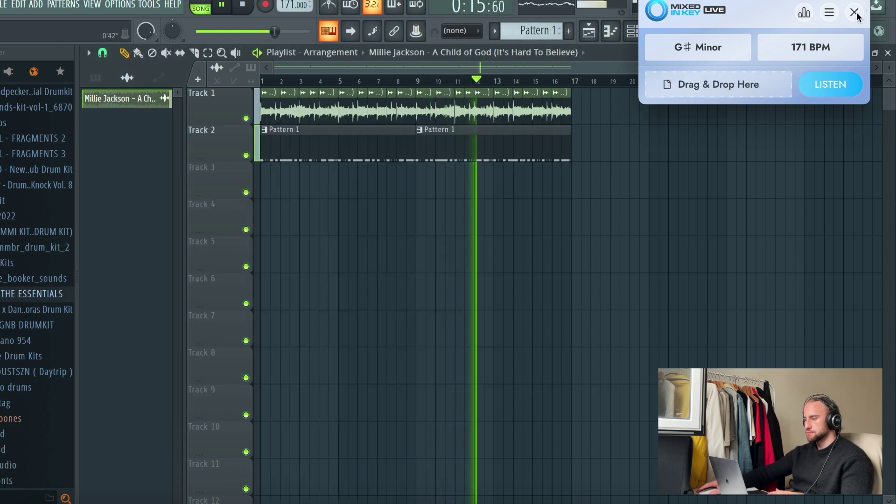
Step: Close Mixed In Key Live and open the Sampler channel's piano roll for Pattern 1
click(855, 13)
click(633, 31)
click(554, 33)
right_click(243, 135)
click(298, 134)
right_click(242, 135)
click(306, 131)
right_click(245, 135)
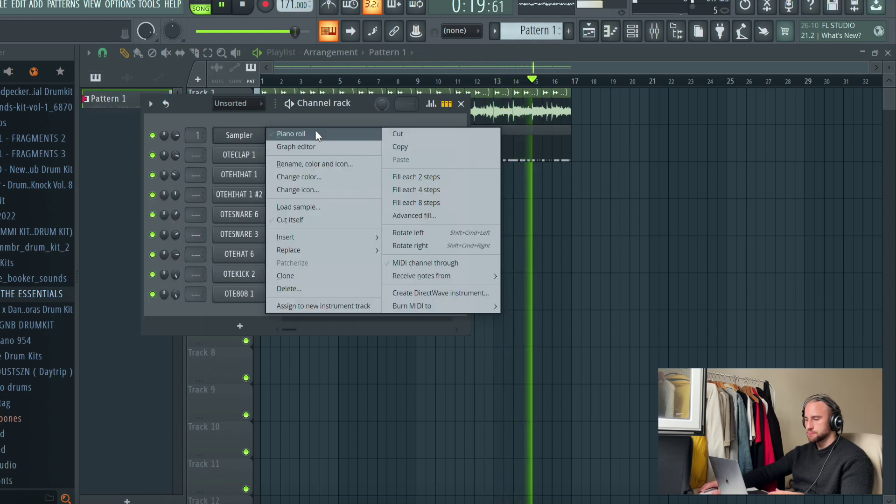
click(315, 134)
Step: Stamp a Minor Natural (Aeolian) scale from G#4 at bar 1, extend its notes to one bar and raise their velocity
click(124, 47)
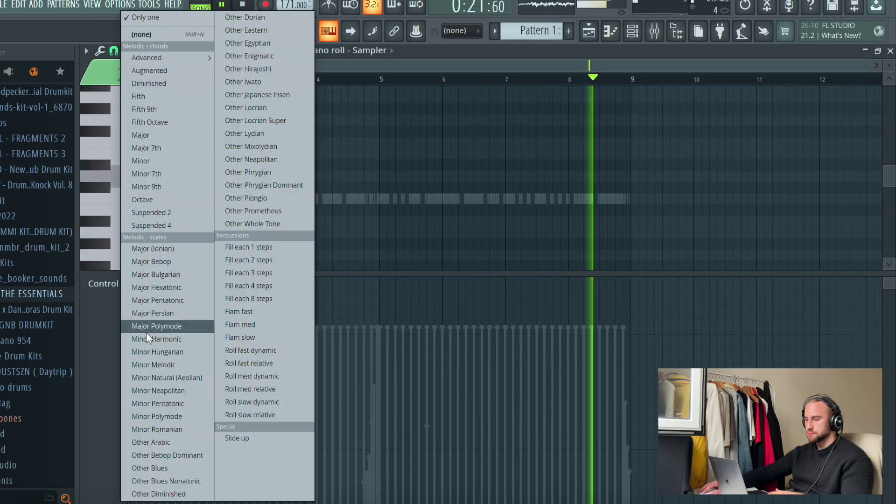
click(155, 373)
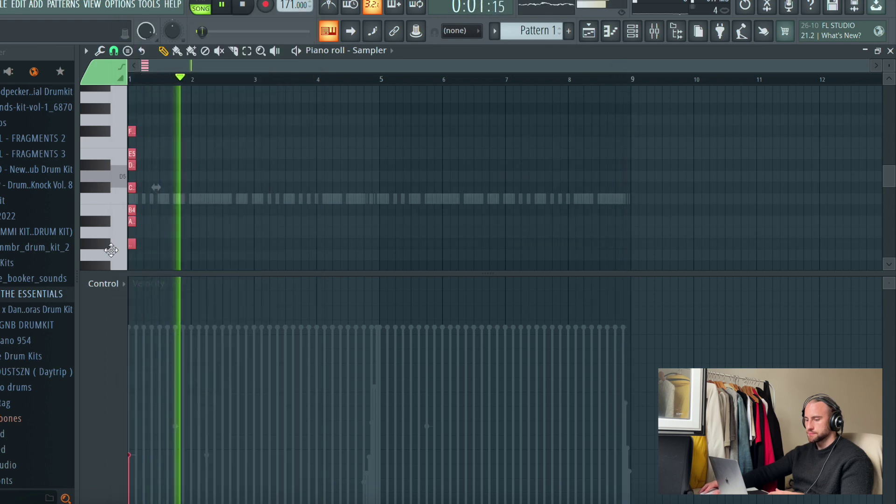
drag(134, 244, 187, 254)
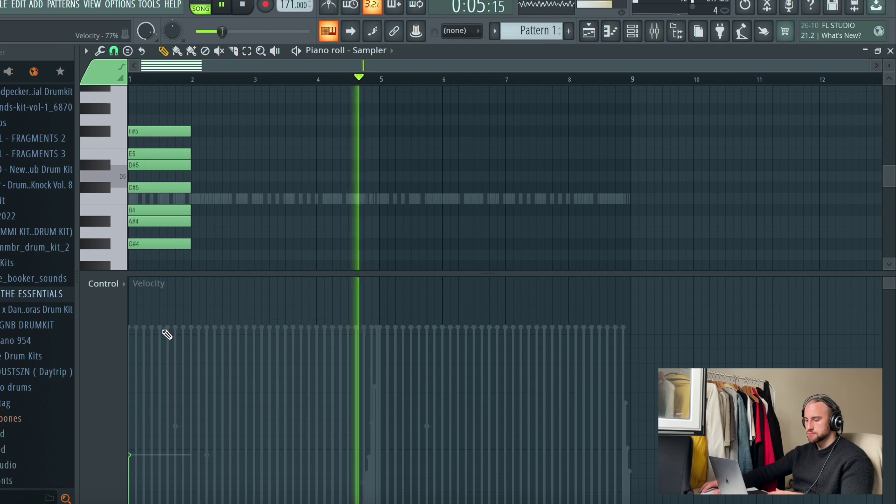
click(148, 326)
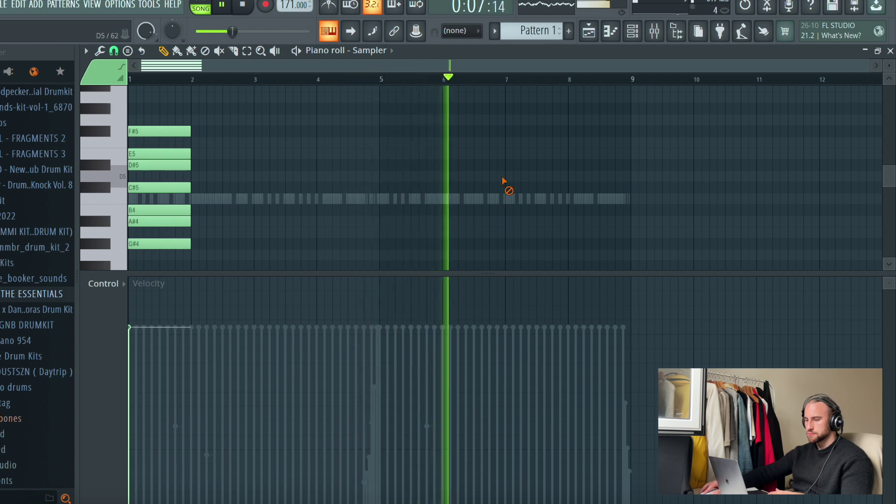
Step: Add Purity as a new channel and open its piano roll
click(633, 31)
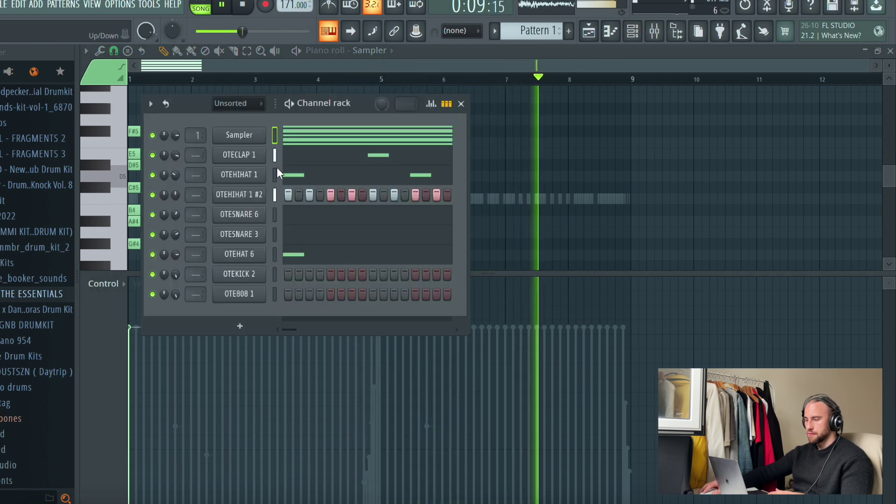
key(space)
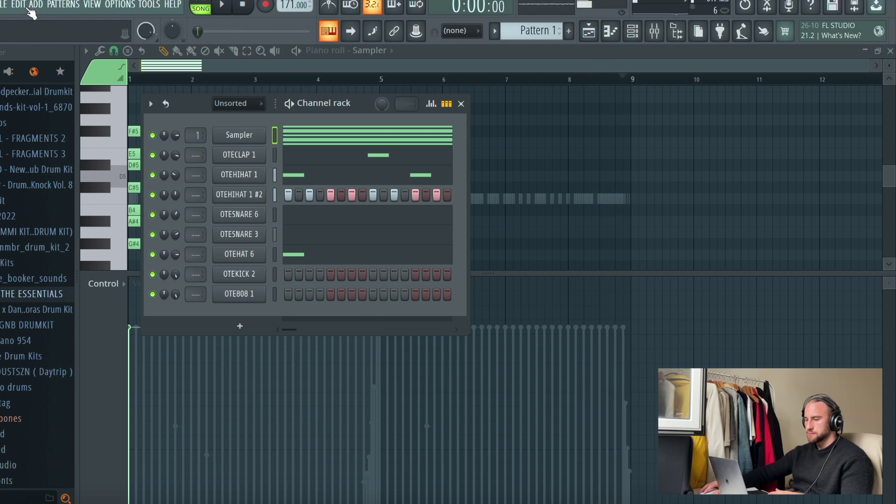
click(33, 8)
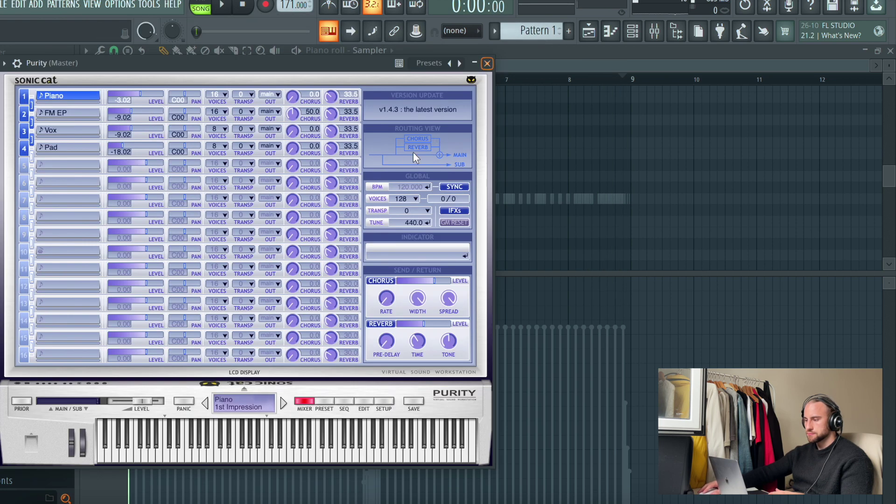
click(486, 65)
right_click(275, 309)
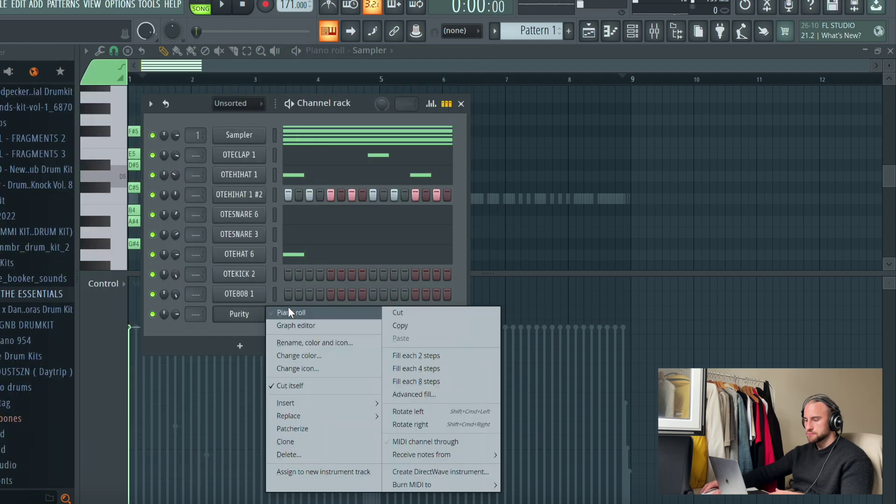
click(291, 312)
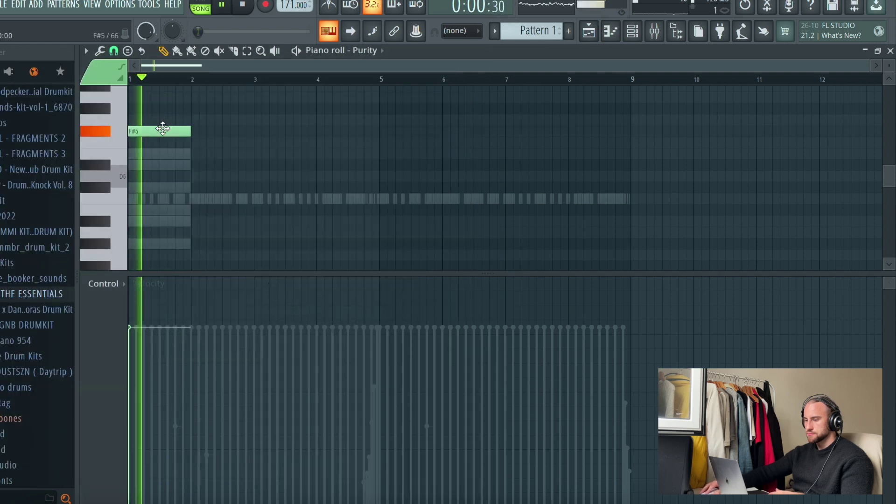
Step: Try one-bar Purity notes of D#5, C#5 and B4 across bars 1 to 3 and delete the last two
key(space)
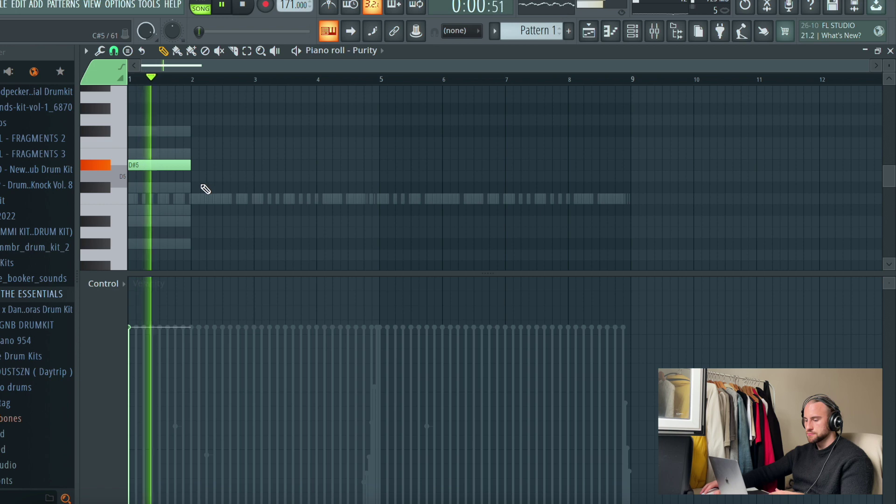
click(203, 187)
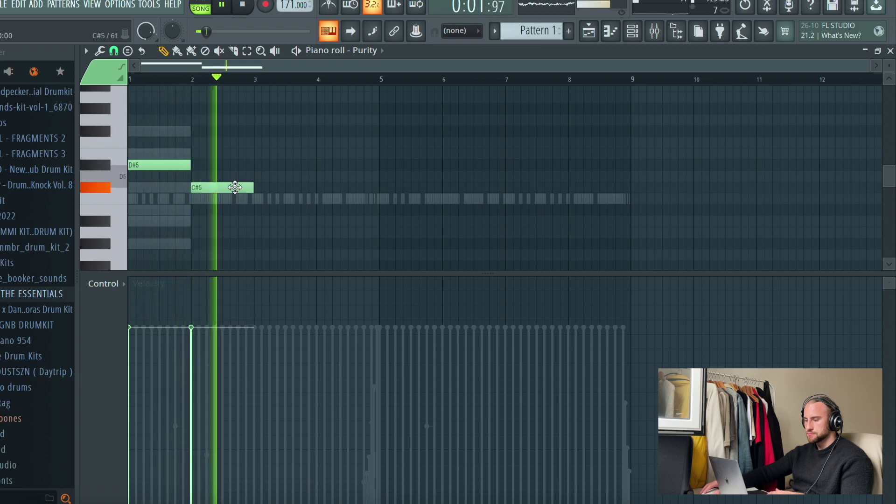
click(256, 208)
key(space)
key(space)
right_click(262, 211)
right_click(224, 188)
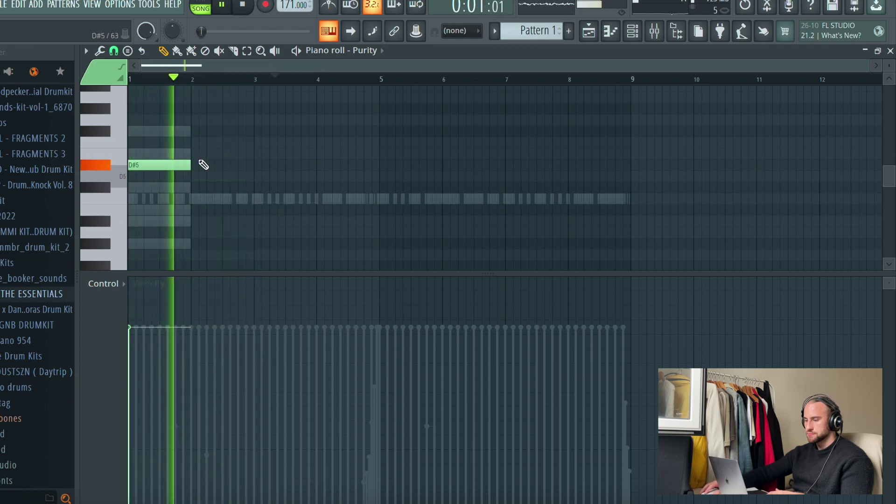
Step: Try D#5 in bar 2 with C#5 in bar 3, and shift the C#5 note to bar 2
click(196, 165)
click(256, 186)
key(space)
key(space)
drag(286, 188, 226, 184)
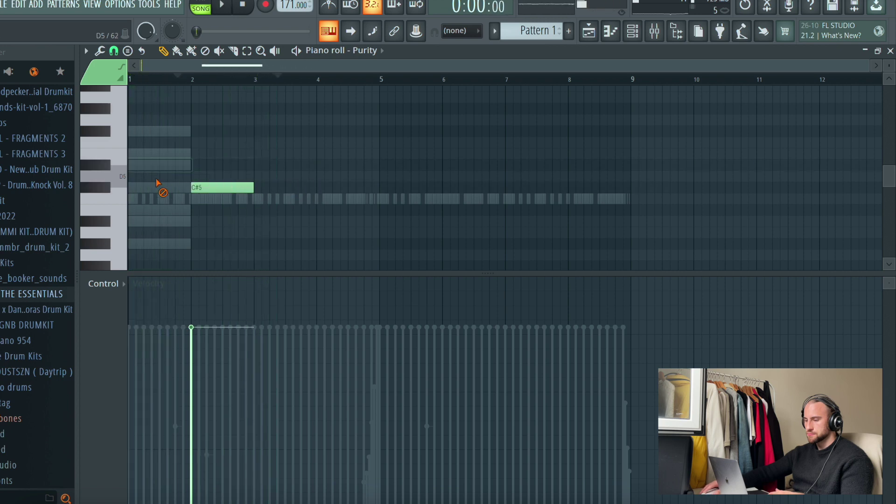
key(space)
Step: Place one-bar Purity notes of D#5 in bar 1, C#5 in bar 2 and A#4 in bar 3
drag(167, 191, 159, 164)
right_click(230, 192)
click(194, 188)
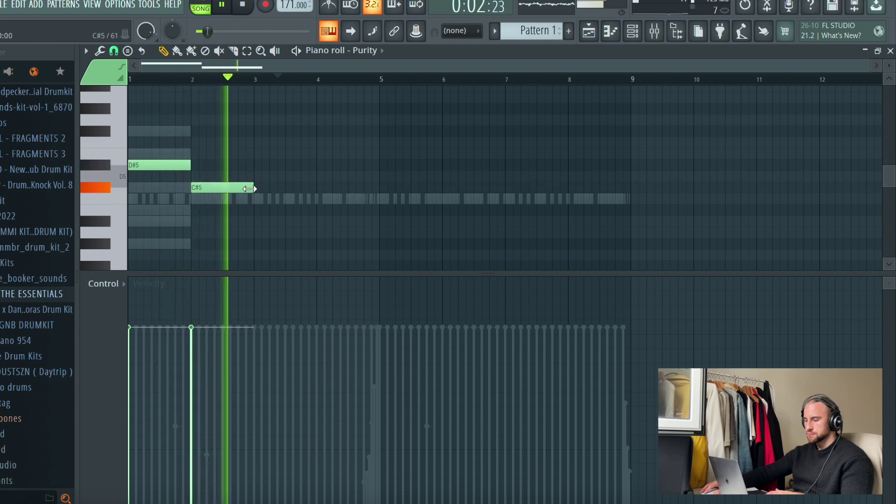
click(255, 210)
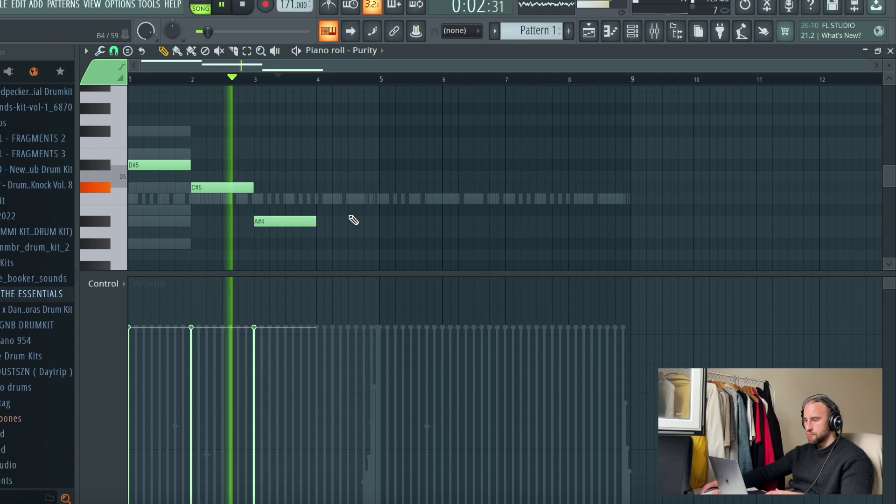
Step: Audition A#4 against the beat from bar 4 and add a one-bar A#4 note in bar 4
click(321, 223)
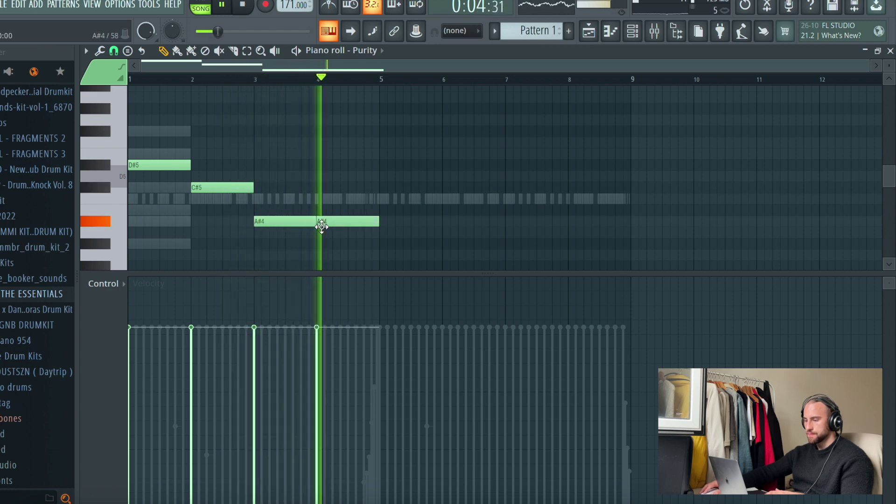
right_click(365, 238)
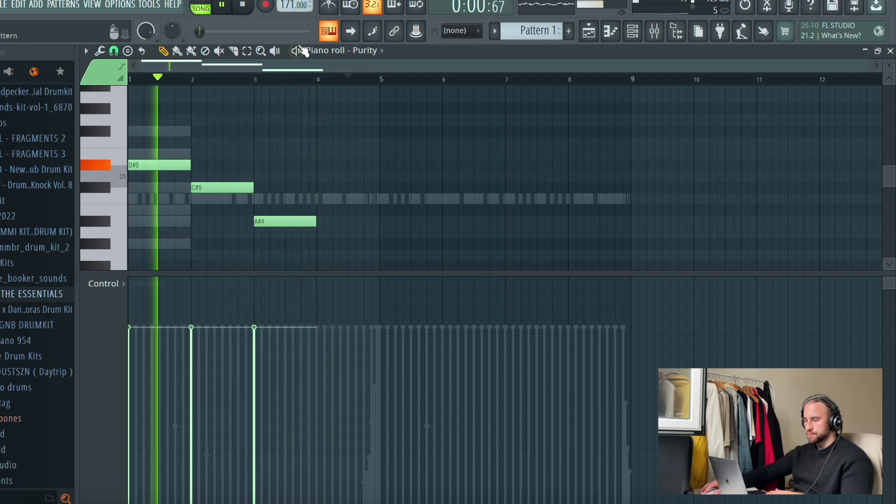
click(326, 79)
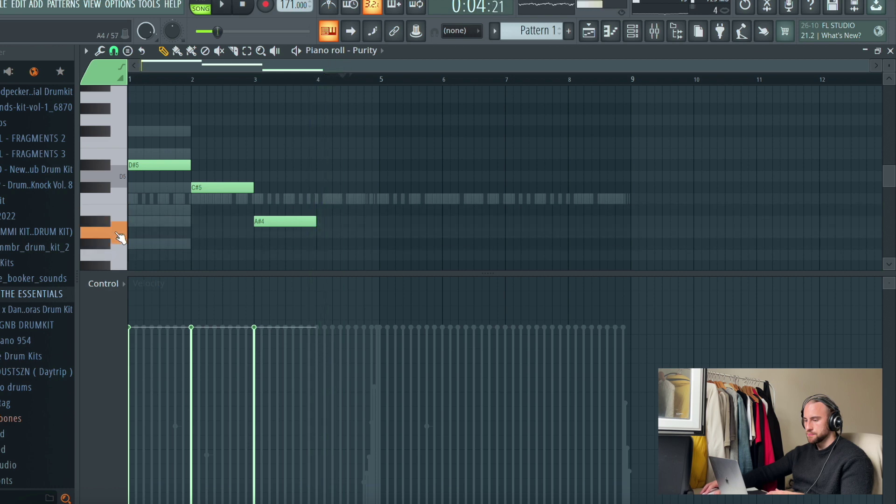
click(110, 223)
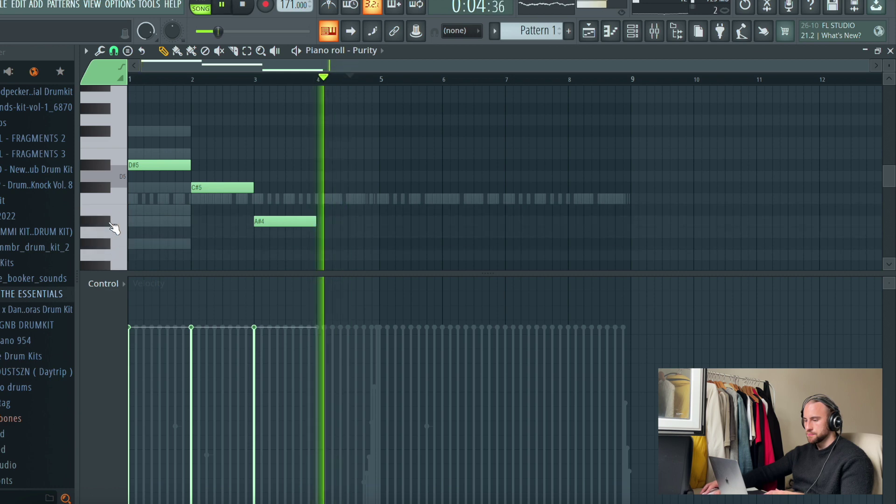
click(111, 224)
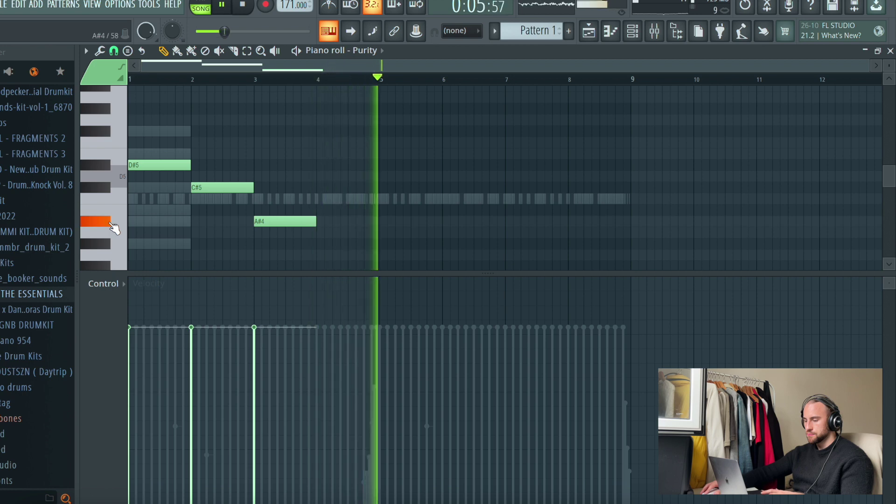
drag(321, 216, 316, 224)
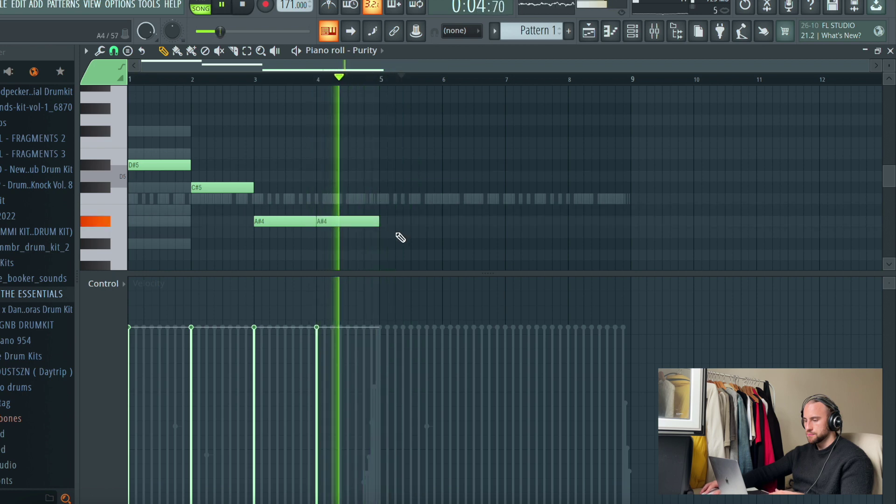
Step: Try a G#4 note at the start of bar 5 and delete it
click(392, 243)
key(space)
right_click(431, 245)
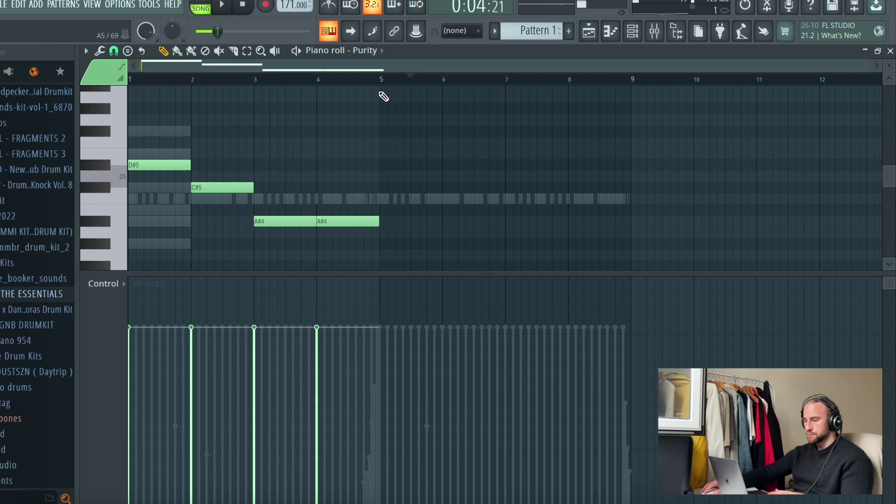
Step: Audition candidate Purity root notes for bar 5 on the piano roll keys against the beat
key(space)
scroll(411, 122, down, 3)
scroll(400, 123, up, 4)
key(space)
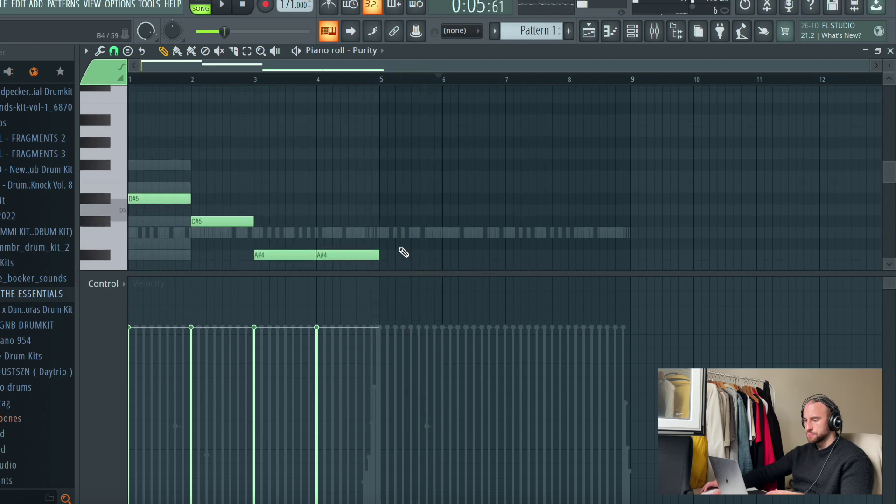
right_click(396, 276)
key(space)
scroll(430, 258, down, 5)
scroll(423, 255, up, 3)
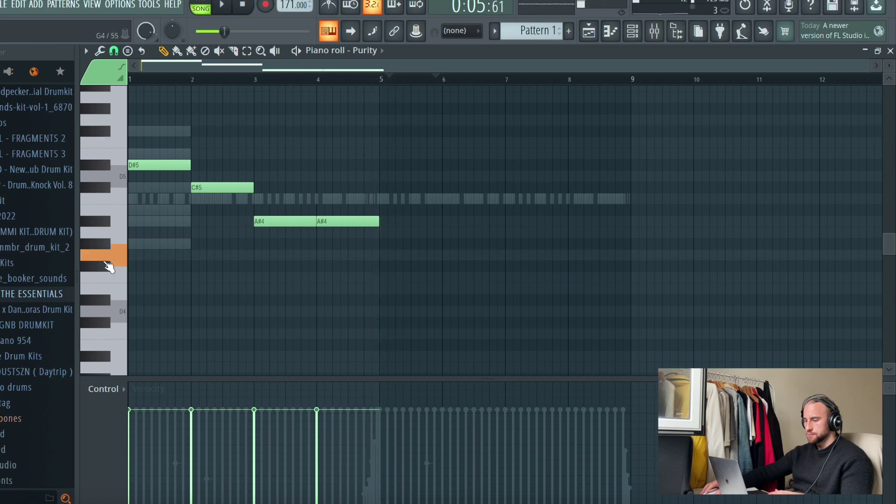
key(space)
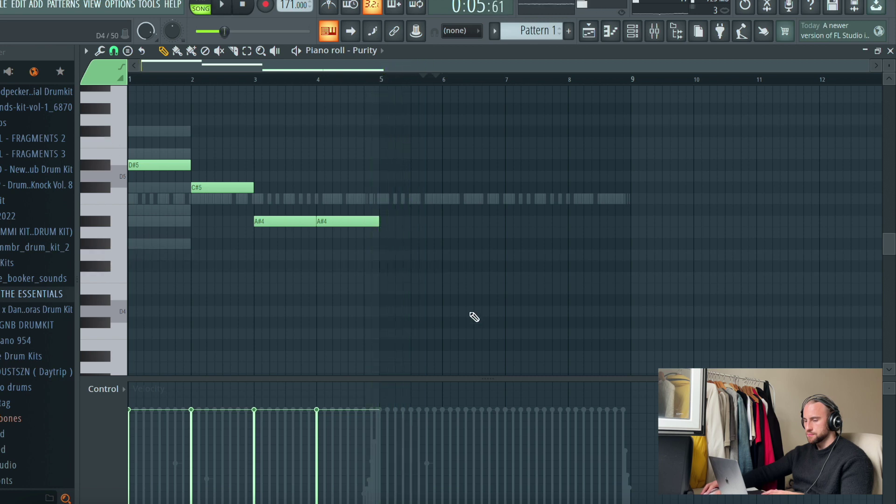
Step: Transpose the Purity notes up an octave, audition B5 in bar 3 and set that note back to A#5
key(ctrl+Up)
scroll(474, 316, up, 3)
key(space)
key(space)
scroll(300, 210, up, 2)
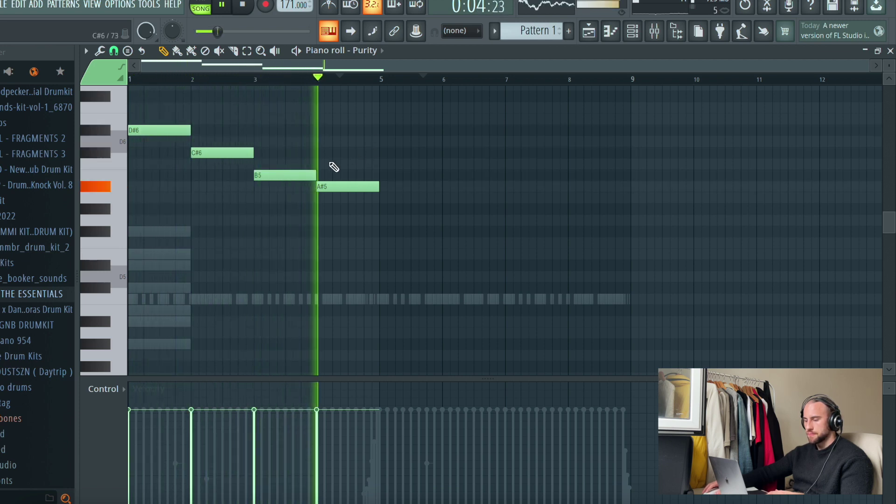
drag(296, 174, 296, 186)
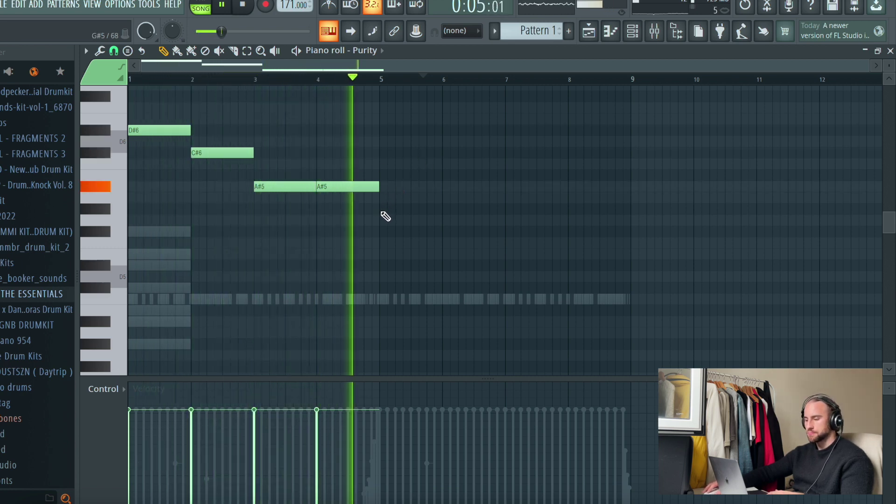
Step: Add one-bar Purity notes of A#5 in bars 5, 6 and 7, auditioning them with the beat
click(395, 220)
key(space)
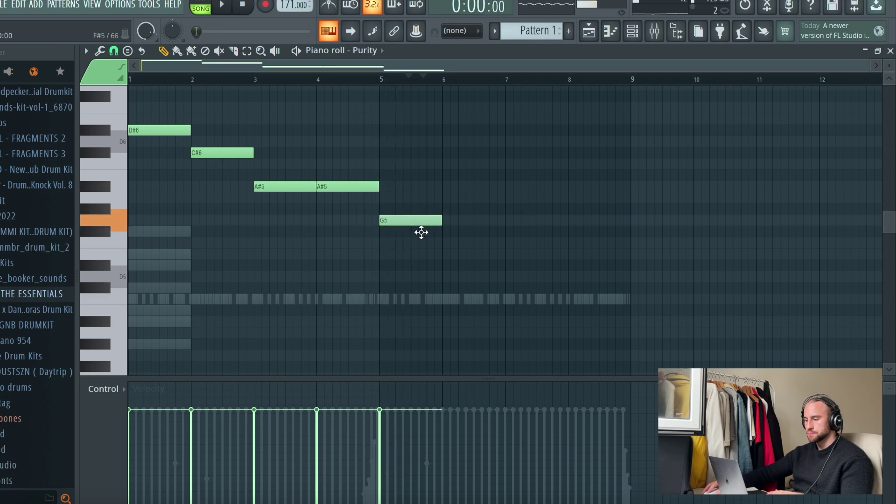
drag(416, 195, 415, 187)
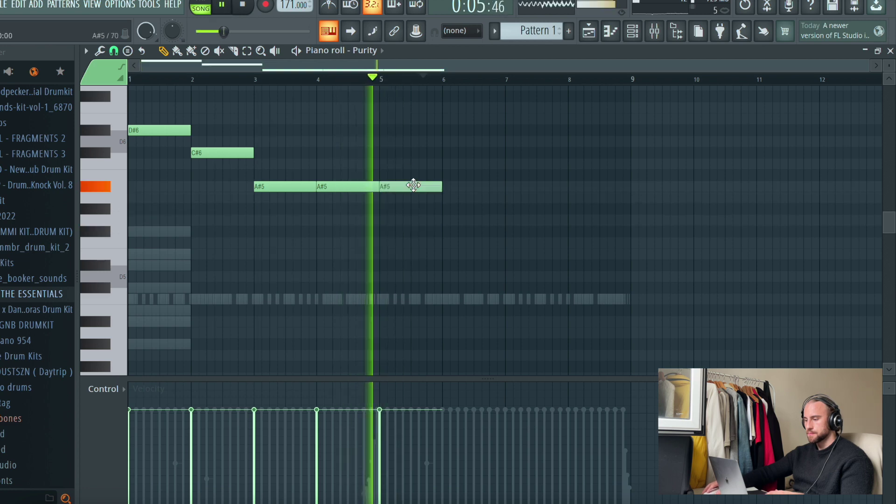
click(443, 208)
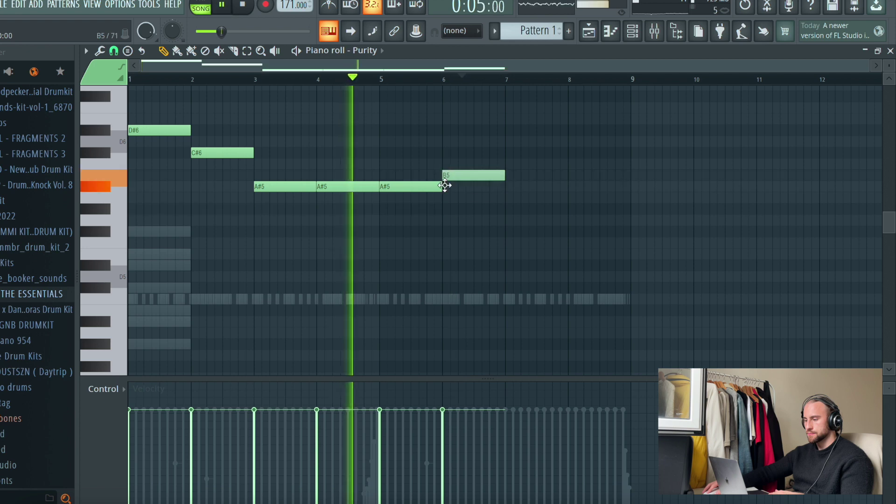
drag(444, 180, 445, 187)
right_click(607, 225)
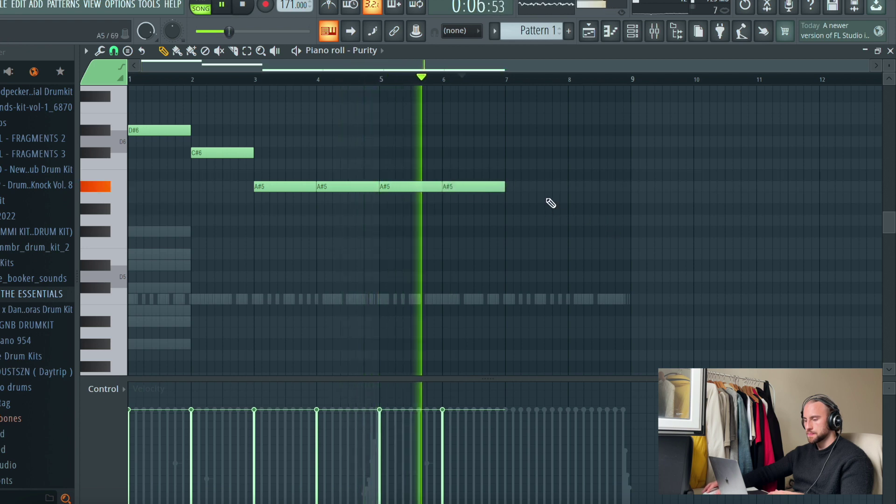
click(510, 187)
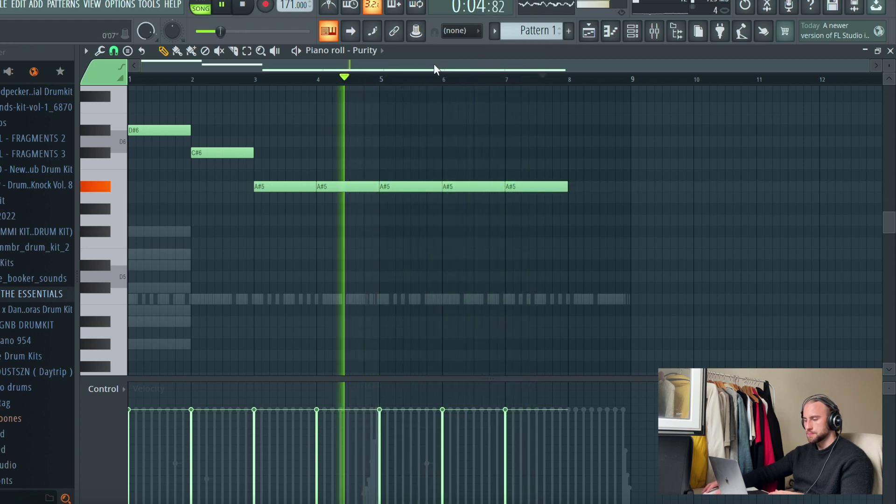
Step: Try the bar 7 note at E5, D#5 and C#5, with a B4 note in bar 8, against the beat
click(510, 186)
drag(509, 187, 545, 234)
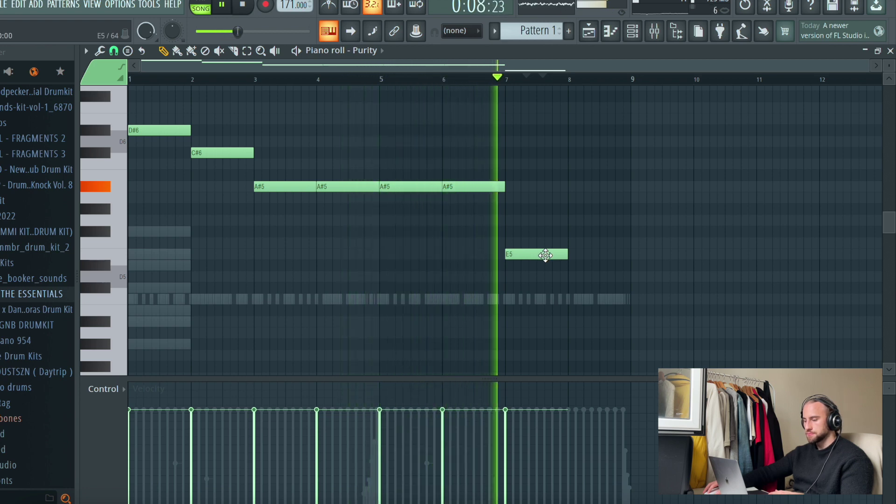
key(space)
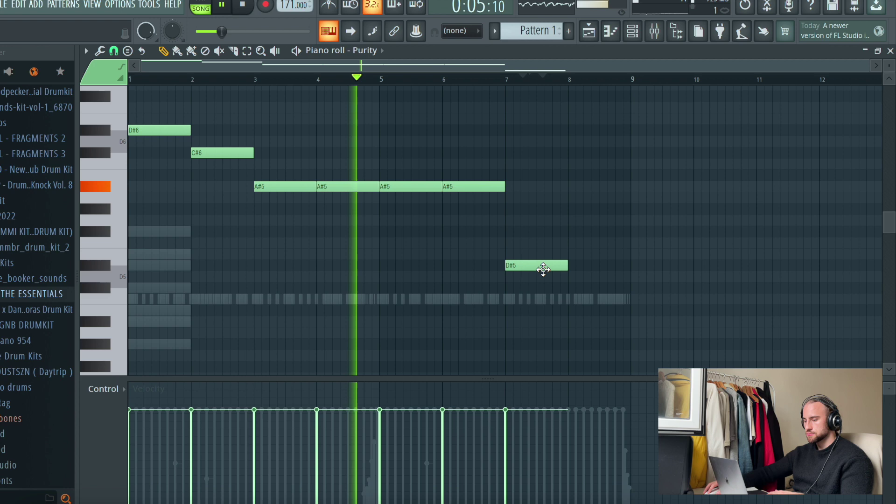
click(582, 266)
right_click(581, 266)
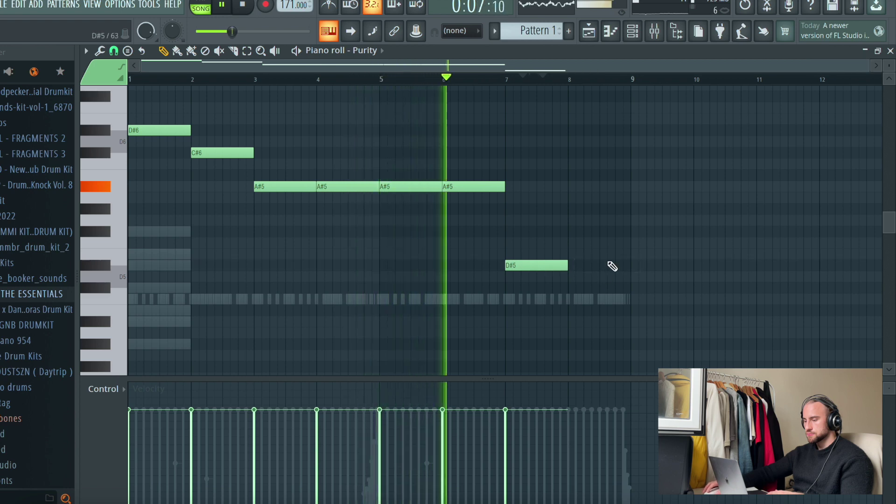
key(space)
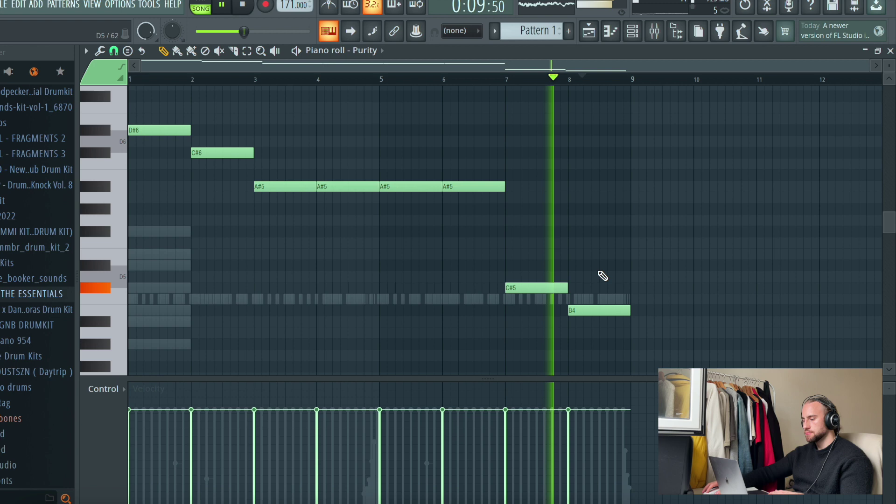
Step: Replace the trial C#5 and B4 notes in bars 7 and 8 with one-bar A#5 notes
right_click(600, 308)
right_click(556, 286)
click(517, 186)
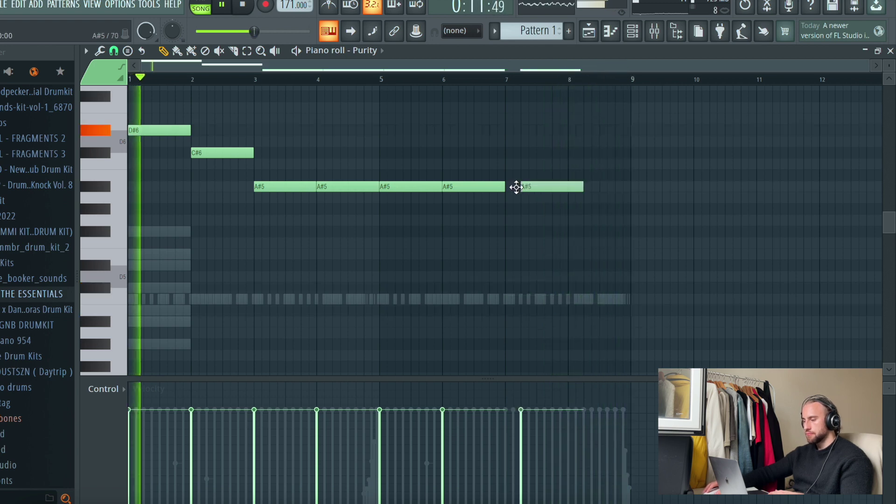
click(577, 186)
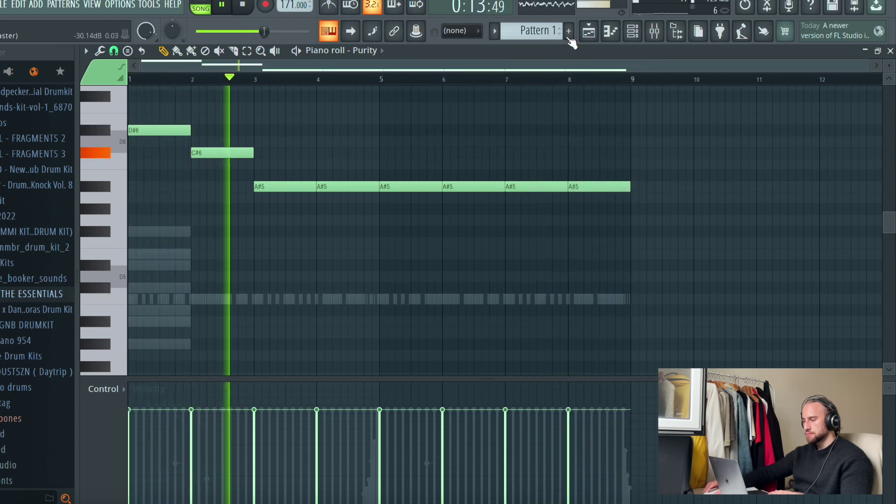
Step: Reopen the Purity piano roll from the channel rack and transpose all its notes up two semitones
click(589, 34)
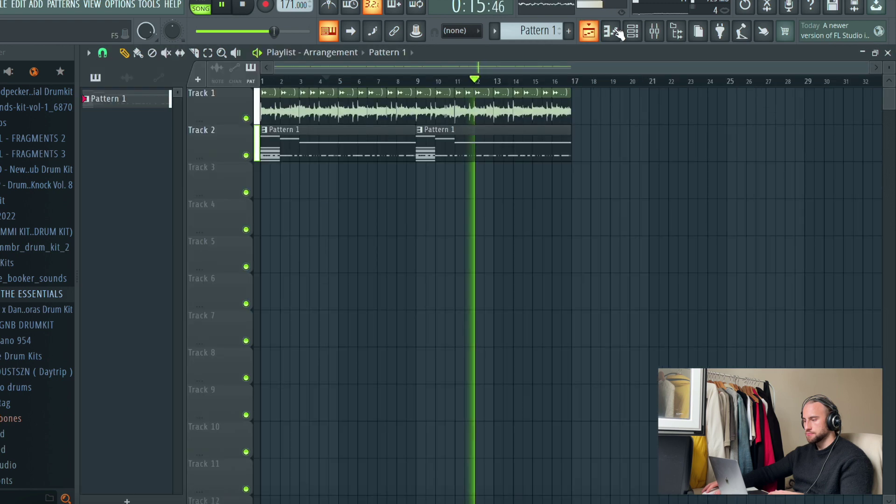
click(641, 33)
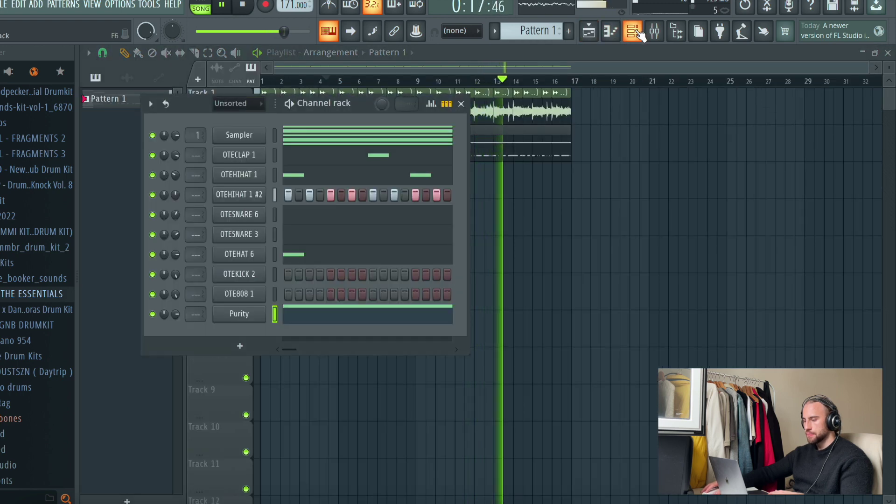
click(631, 34)
click(633, 32)
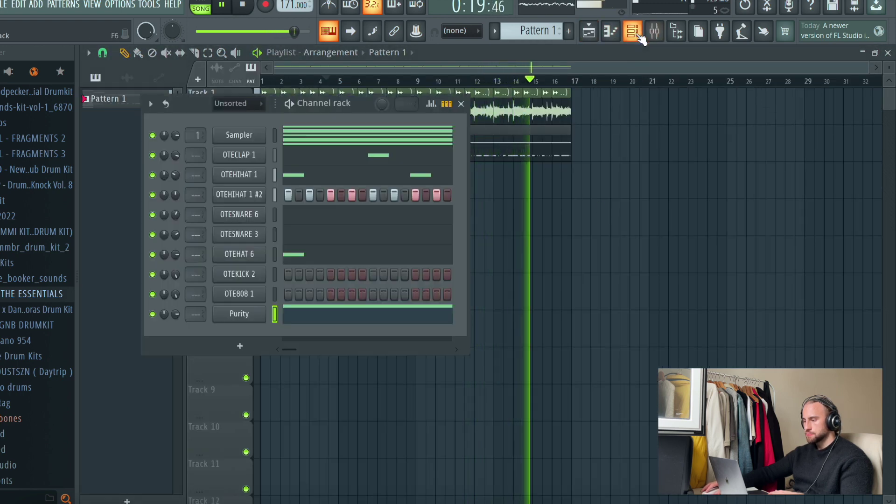
click(358, 309)
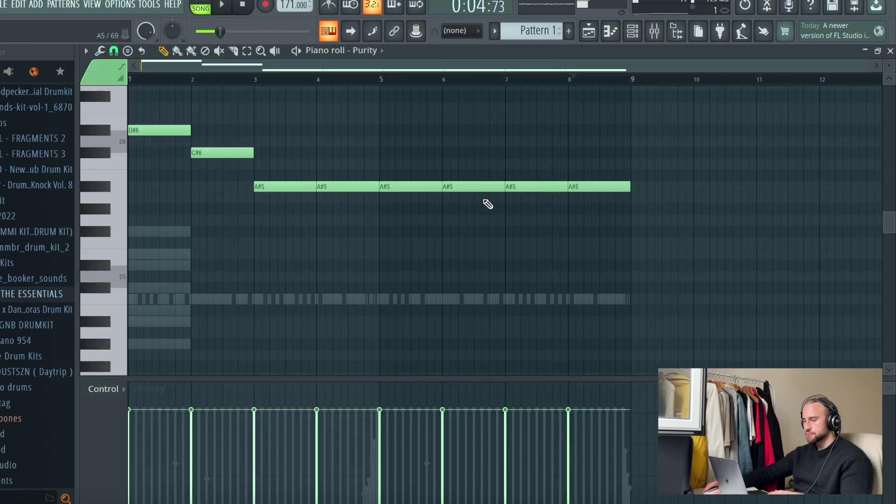
key(Up)
key(Up)
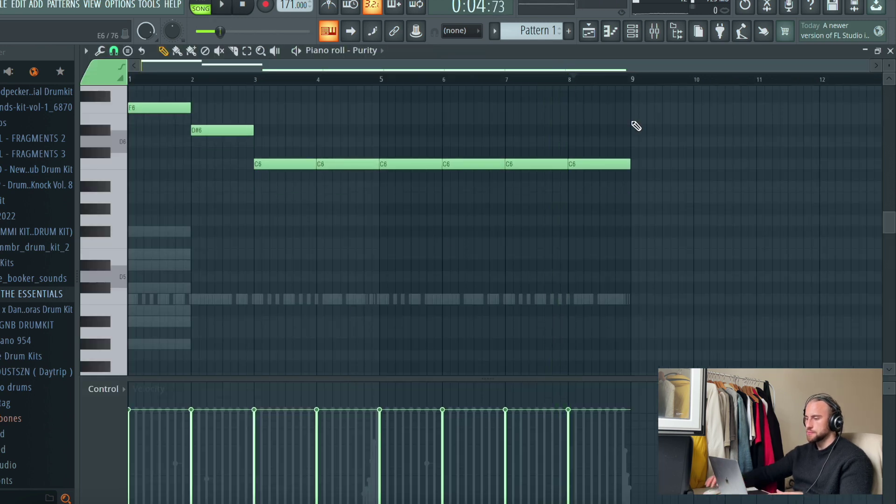
Step: Raise the time-stretching pitch of the Millie Jackson sample on Track 1 and play the arrangement
click(589, 33)
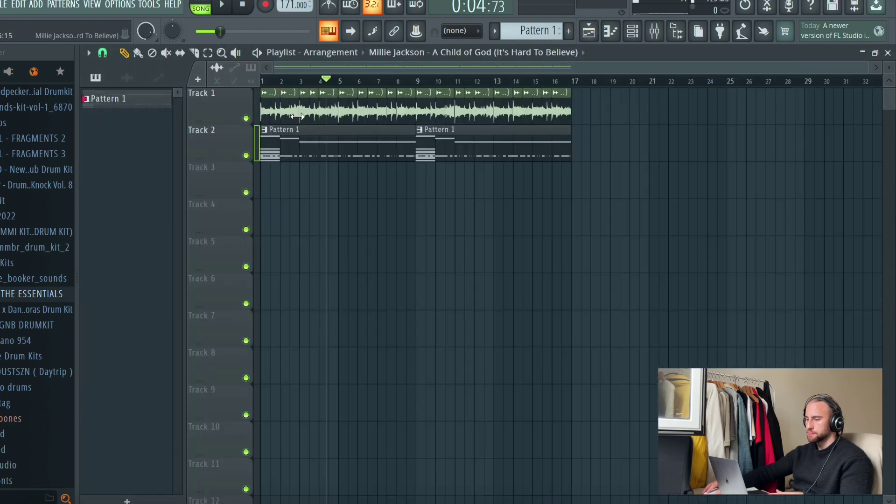
double_click(297, 116)
drag(319, 186, 319, 178)
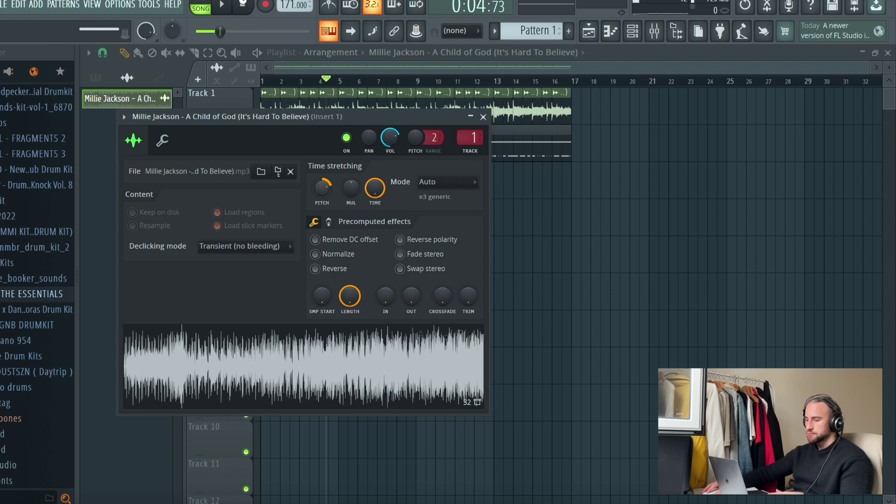
key(space)
click(483, 116)
Step: Lower the Purity channel's volume in the channel rack
click(633, 31)
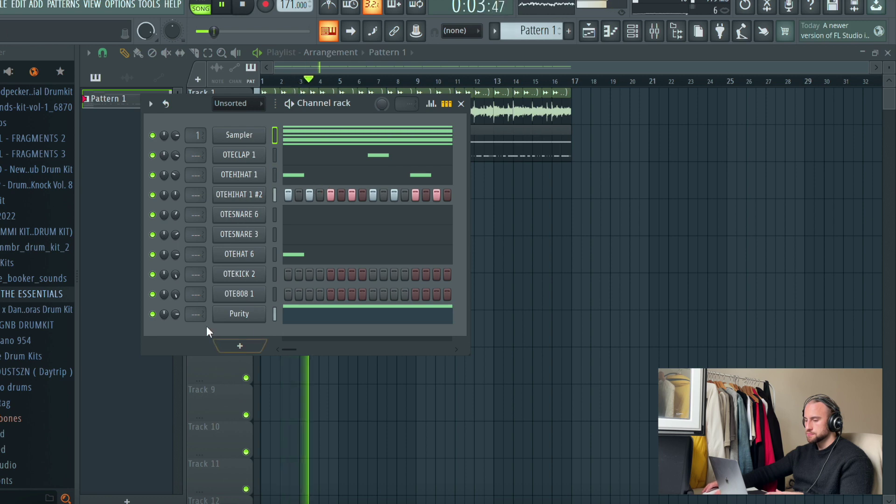
drag(177, 311, 176, 296)
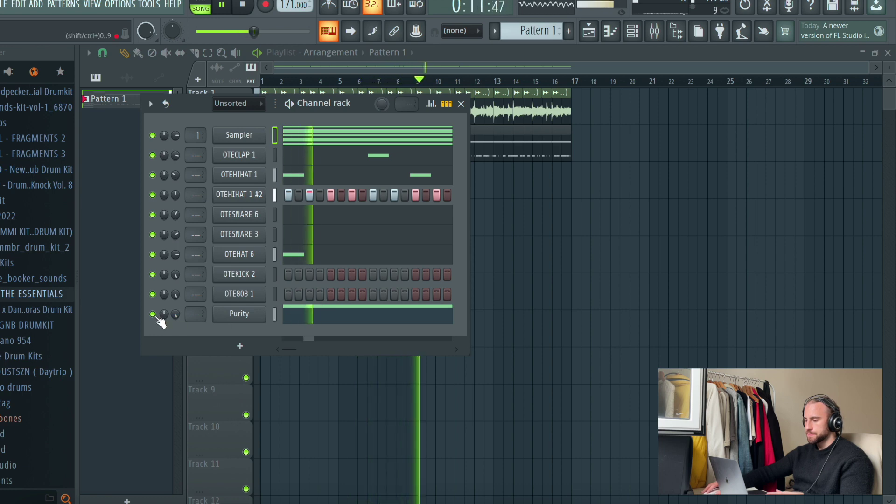
Step: Open the OTE808 1 piano roll and place a short F6 note at the start of bar 1
right_click(263, 287)
click(270, 290)
key(space)
drag(134, 101, 101, 101)
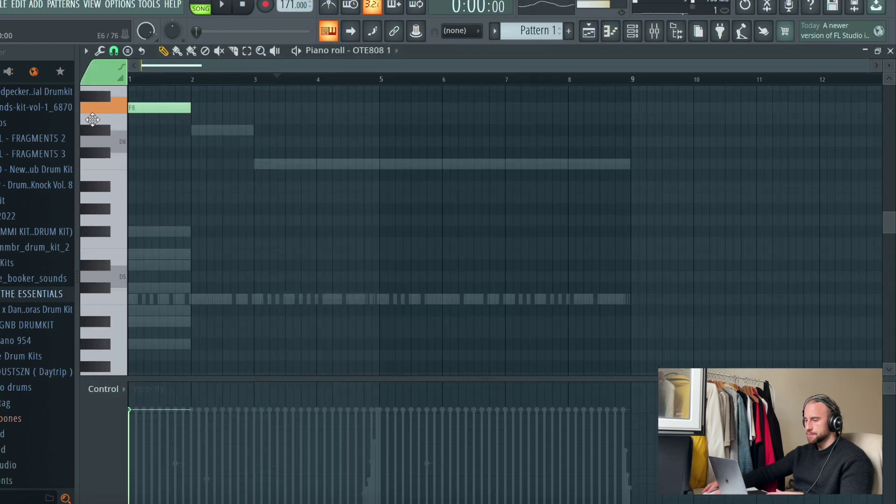
key(space)
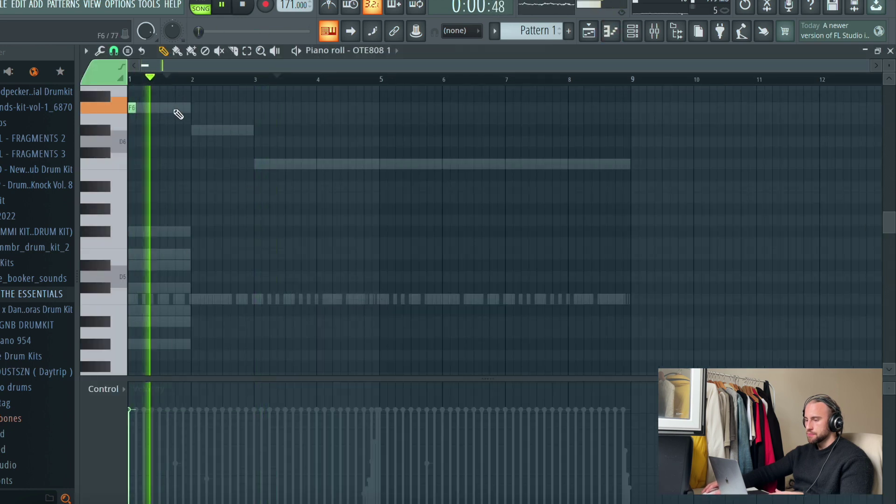
key(space)
key(space)
Step: Add short 808 notes of F6 at the end of bar 1, D#6 early in bar 2 and C6 at the start of bar 3
click(185, 111)
click(209, 131)
click(257, 165)
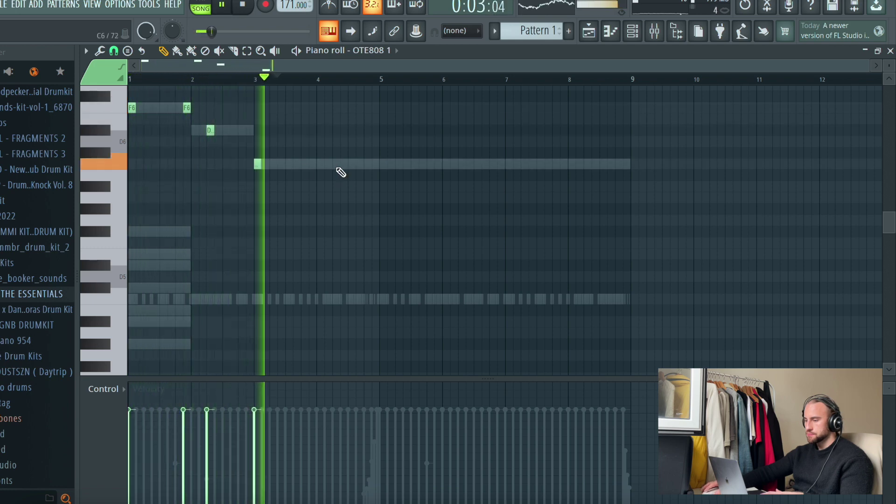
Step: Add short C6 808 notes across bars 4 to 8, transpose all 808 notes down an octave and play the beat
click(334, 165)
click(382, 165)
click(460, 165)
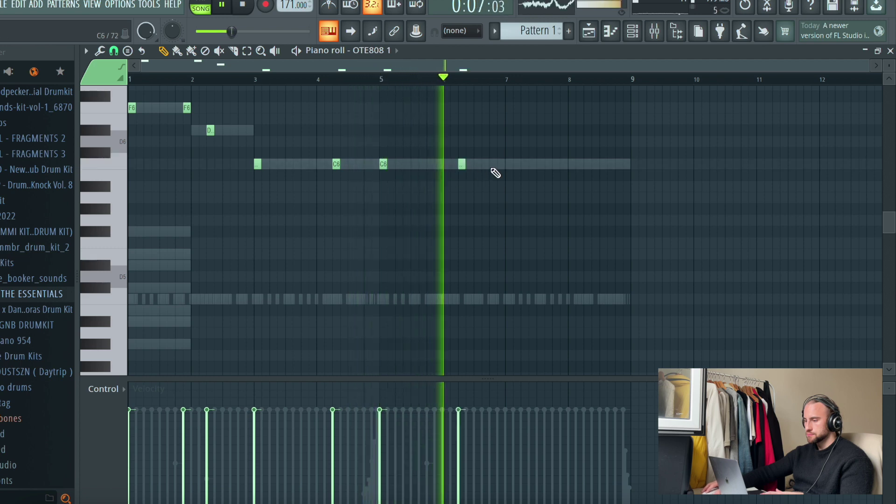
click(491, 166)
click(508, 166)
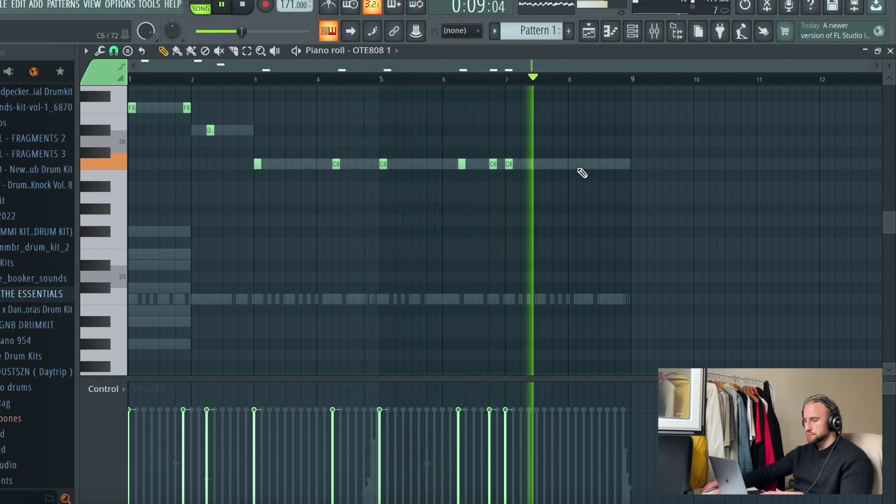
click(586, 164)
click(625, 165)
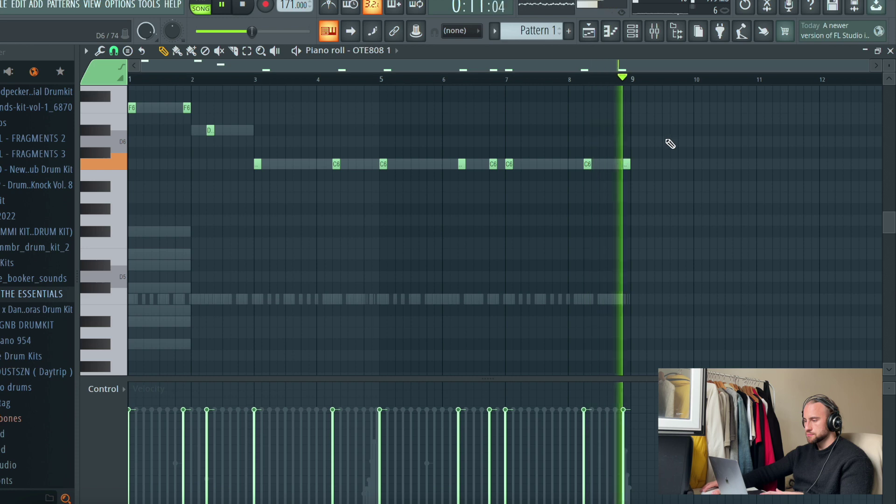
key(space)
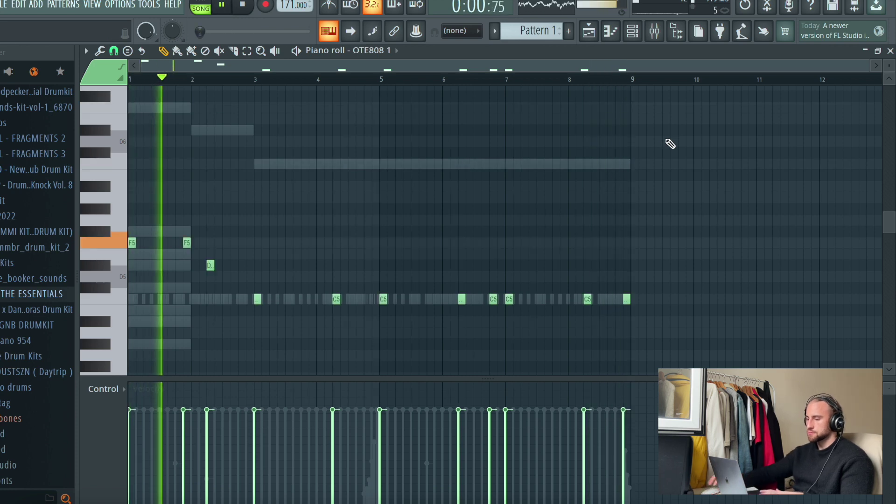
Step: Load the Master preset from the THE ESSENTIALS kit onto the mixer's Master track and play the beat
click(654, 38)
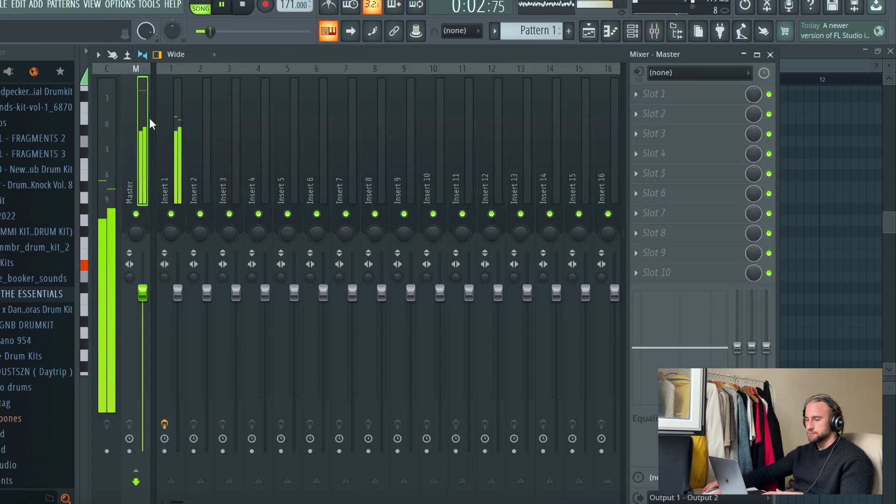
click(29, 298)
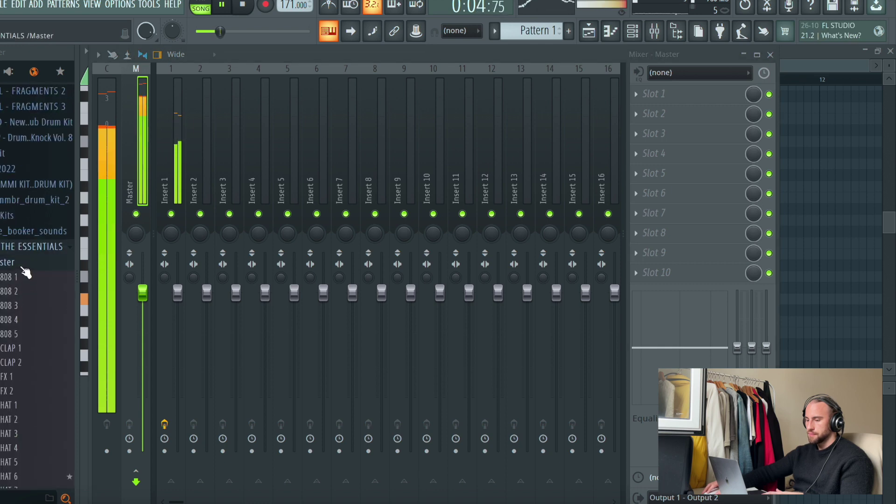
drag(137, 135, 138, 135)
key(space)
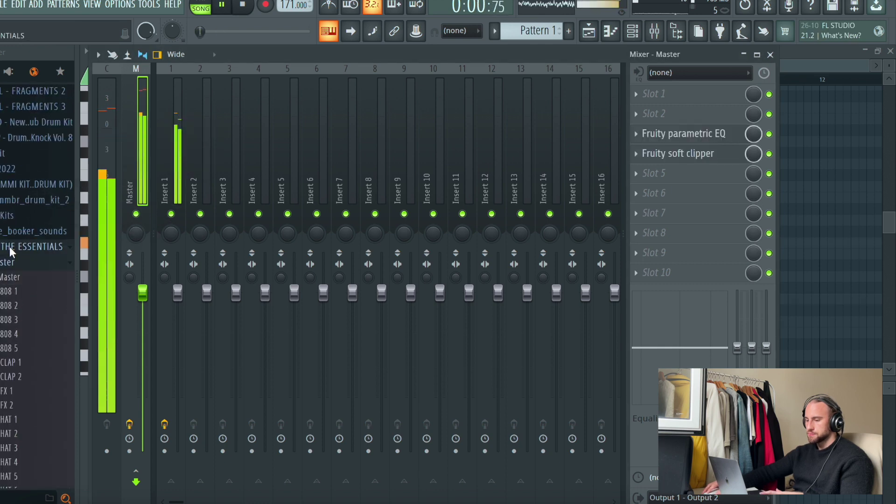
Step: Look over the Fruity parametric EQ on the Master track and lower the Insert 1 sample fader
click(11, 252)
click(684, 134)
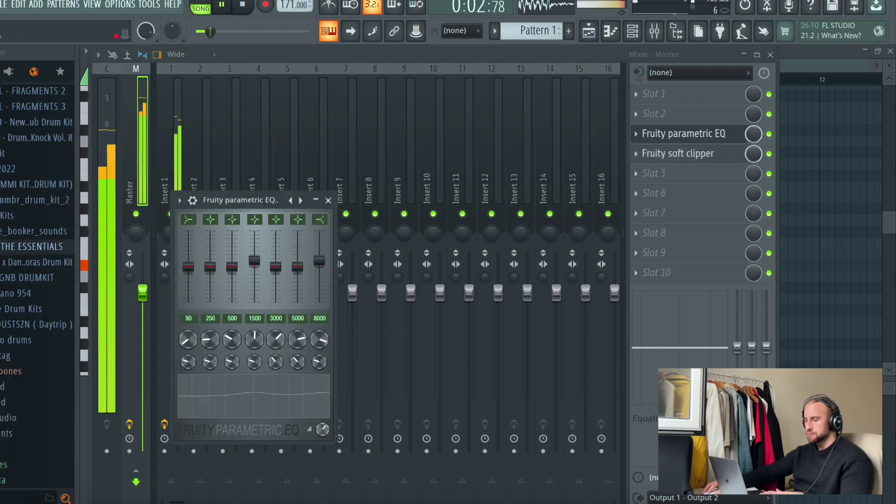
click(177, 145)
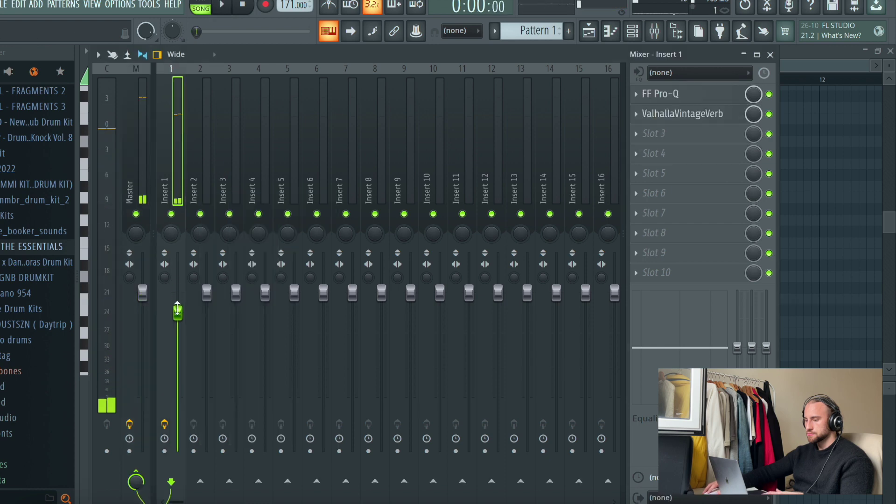
Step: Route the drum channels from OTECLAP 1 through OTE808 1 to their own mixer tracks, starting at Insert 2
click(587, 35)
click(630, 32)
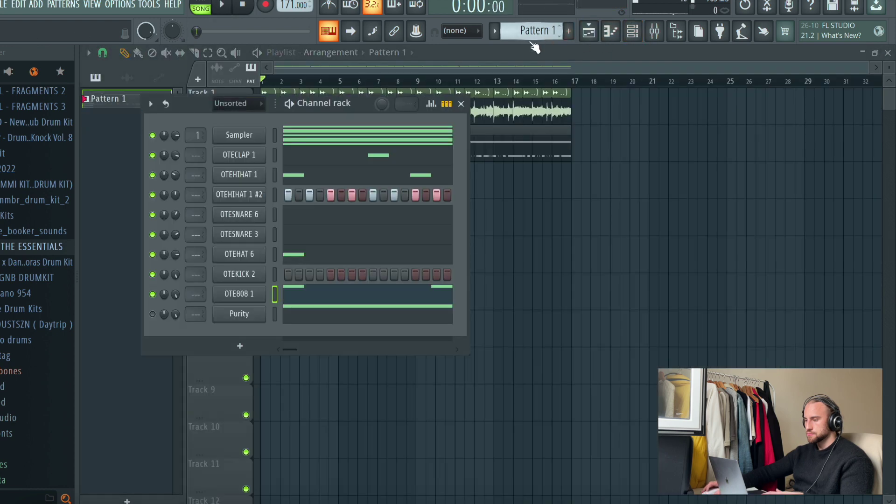
click(655, 34)
click(247, 158)
right_click(211, 160)
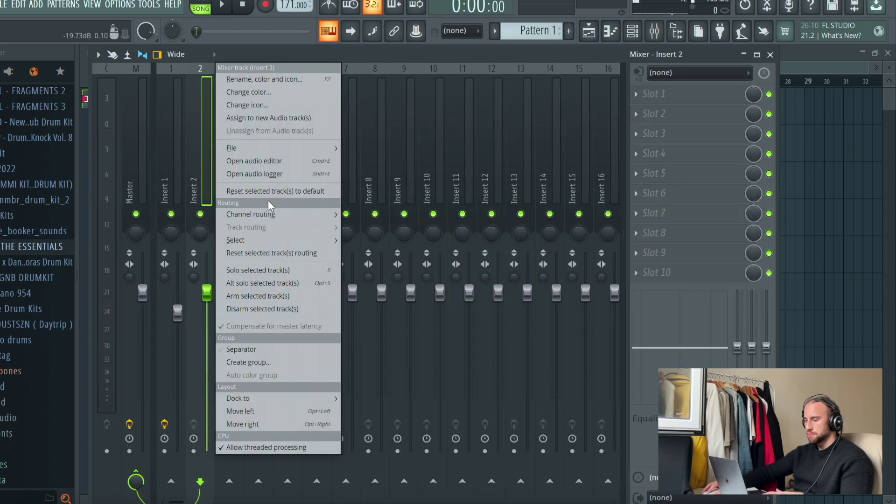
mouse_move(317, 215)
click(389, 223)
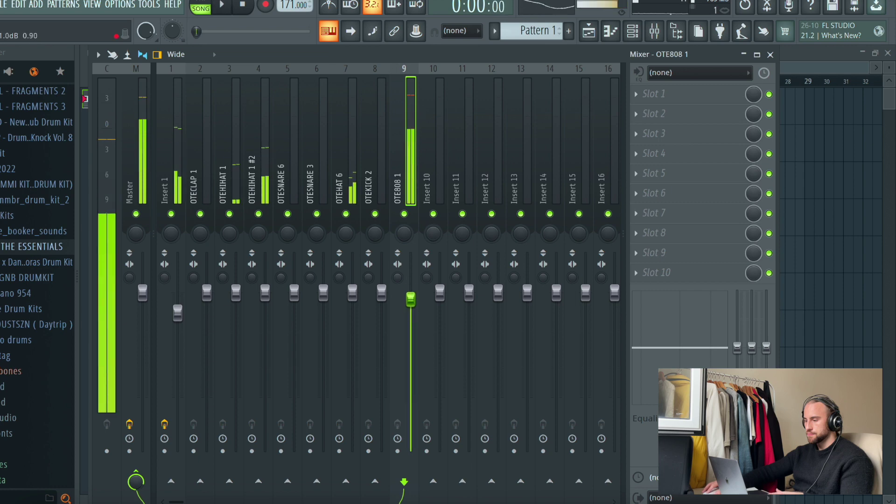
Step: Balance the playing beat by lowering the OTE808 1 fader, OTECLAP 1 to about -3.3 dB and the Insert 1 sample further
key(space)
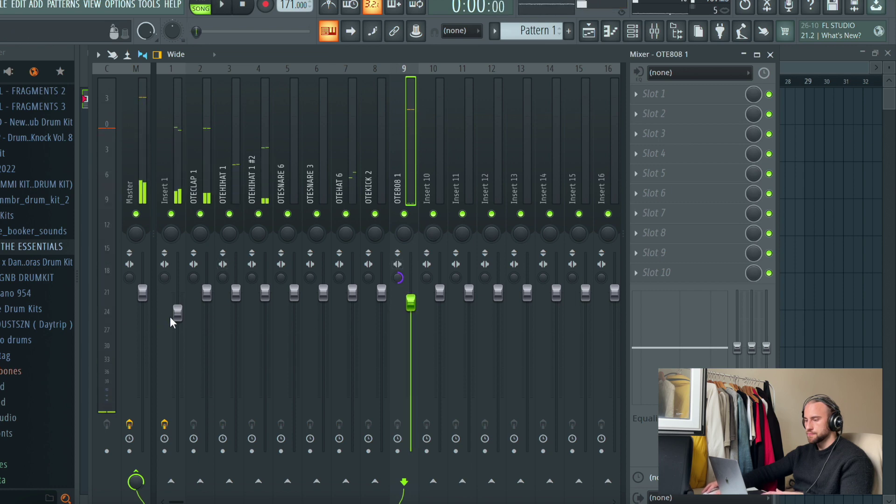
drag(209, 295, 206, 315)
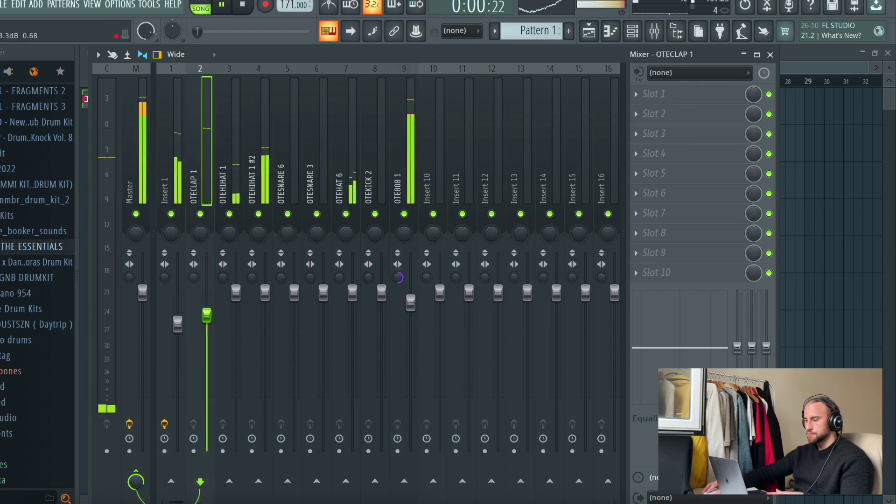
click(180, 317)
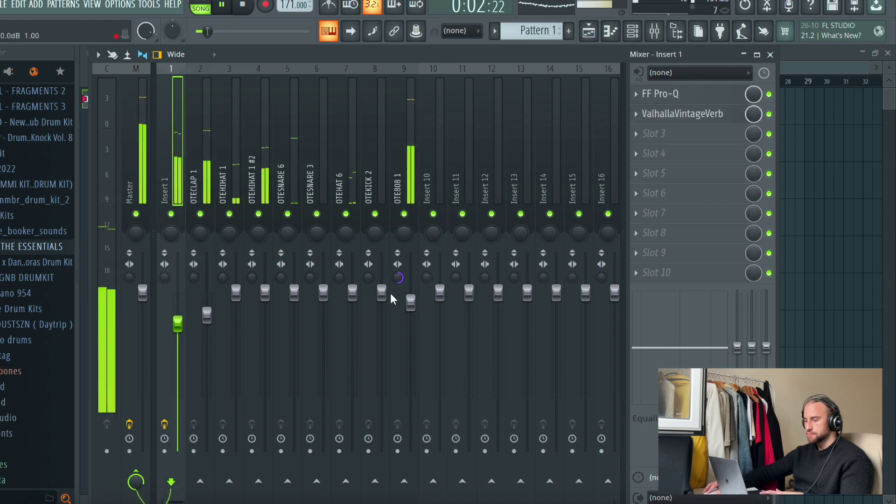
Step: Check the Master track's Fruity parametric EQ during playback and save the project
click(131, 100)
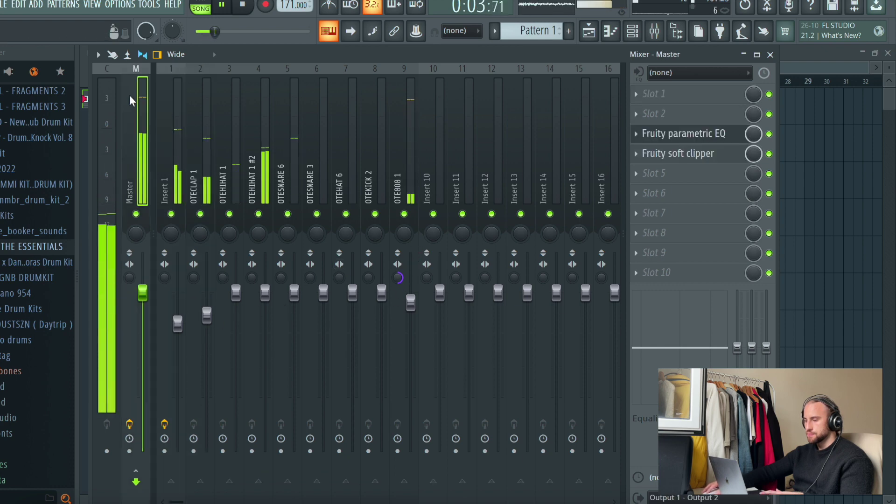
click(700, 135)
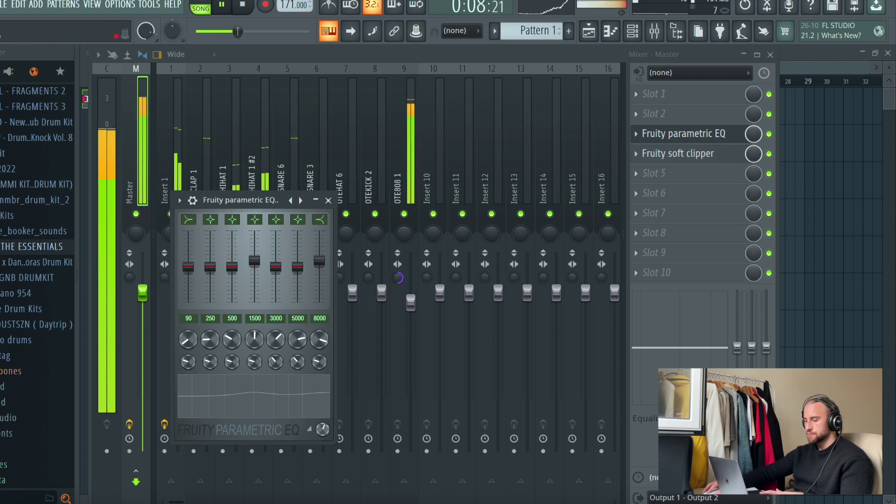
click(834, 212)
click(4, 4)
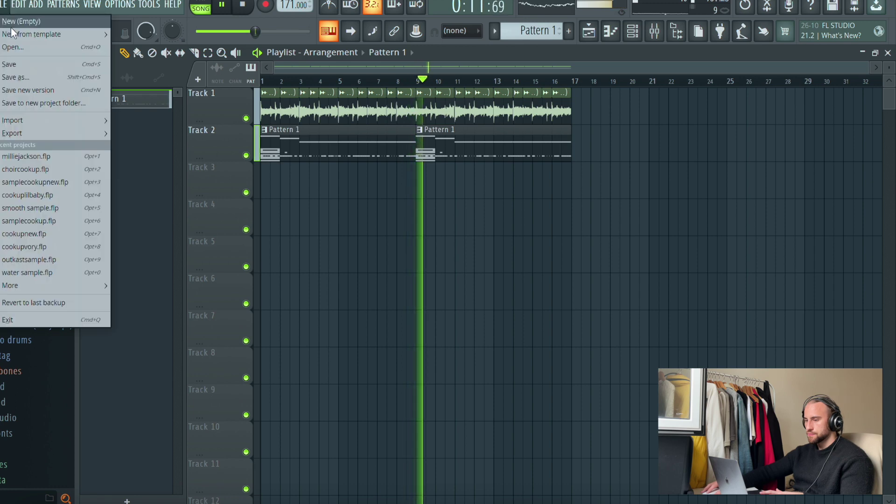
click(12, 64)
Step: Duplicate the 16-bar block of sample slices and Pattern 1 clips so that it repeats from bar 17
click(208, 53)
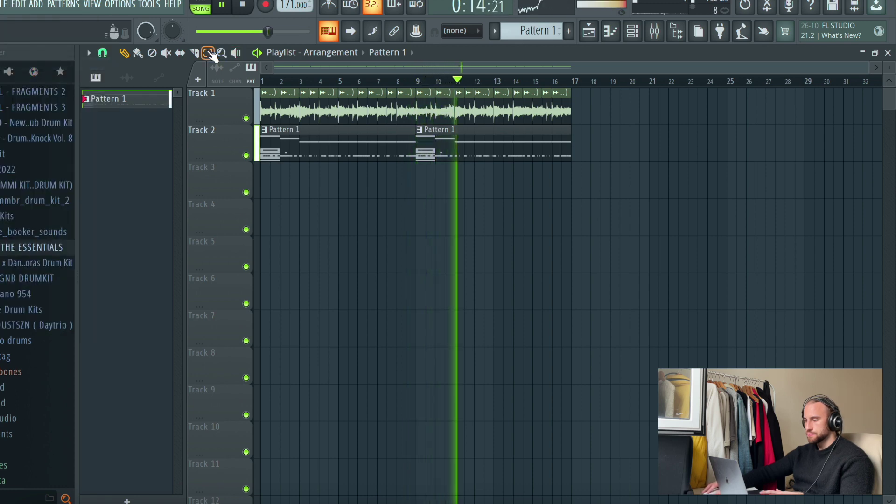
drag(768, 268, 200, 96)
click(124, 53)
key(ctrl+b)
scroll(575, 90, up, 4)
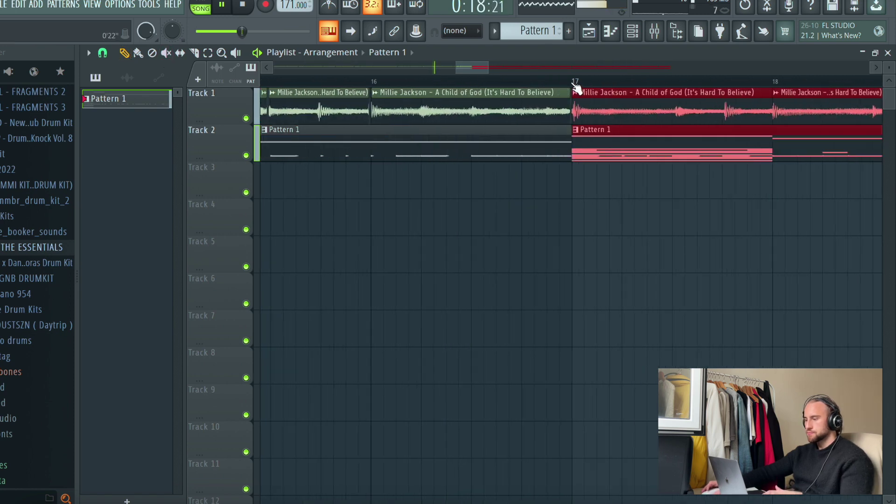
scroll(578, 88, down, 6)
key(ctrl+d)
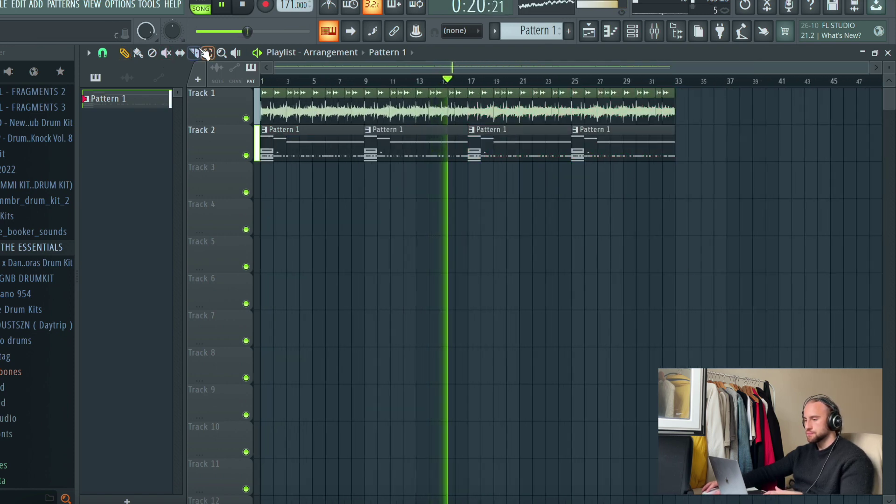
Step: Move all sample and pattern clips on Tracks 1 and 2 so the arrangement starts at bar 9
key(ctrl+a)
drag(310, 136, 399, 140)
key(ctrl+d)
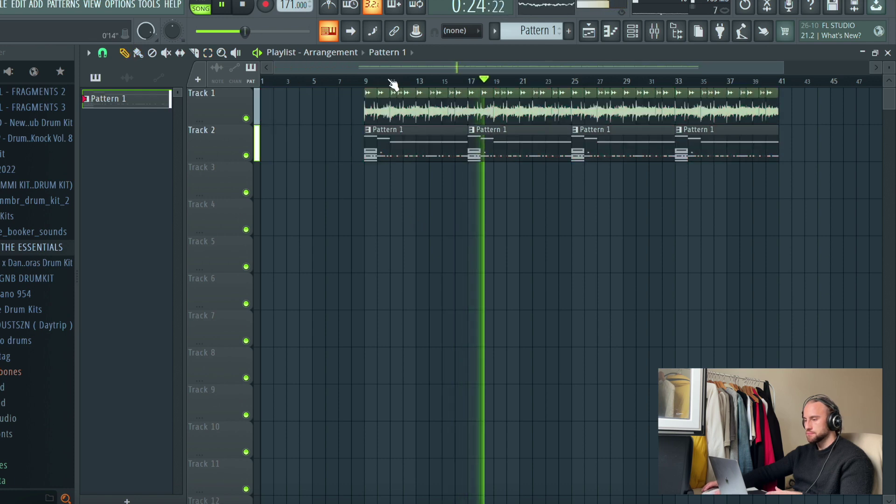
Step: Place a copy of a Millie Jackson sample clip on Track 3 at bar 1 and play that track soloed
scroll(497, 298, down, 1)
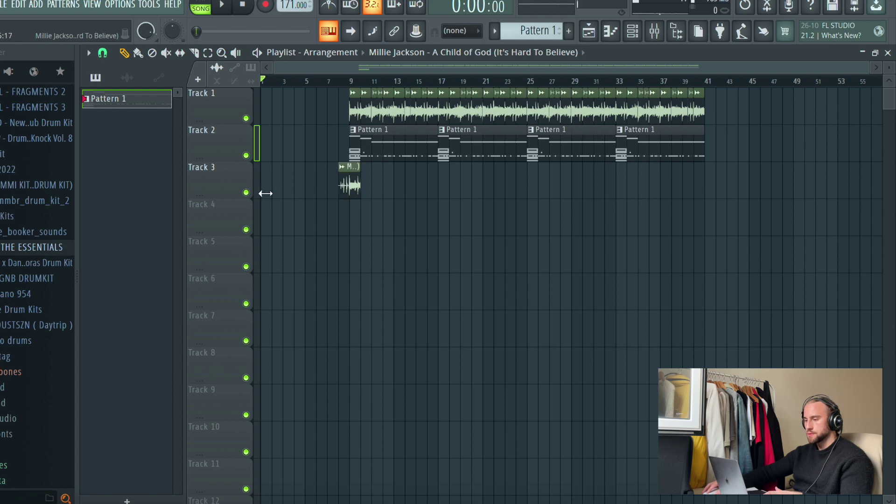
right_click(246, 192)
key(space)
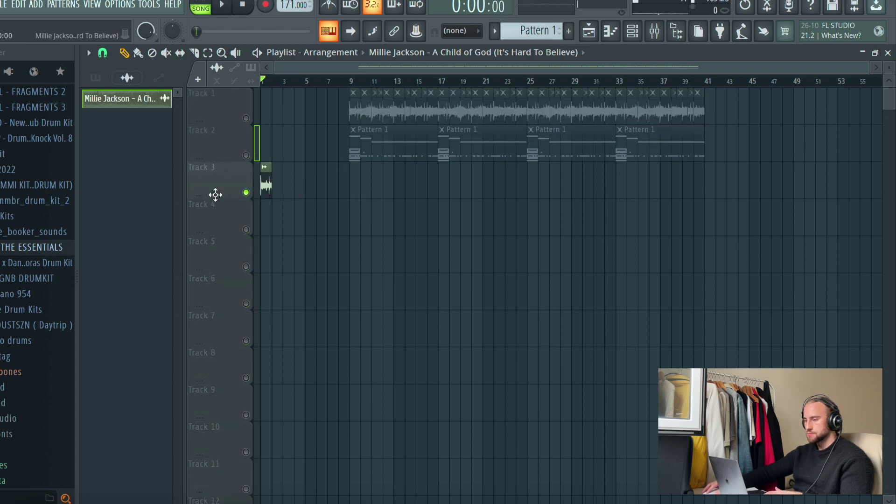
Step: Extend the Track 3 sample clip past the end of the song's audio, to about bar 116
drag(272, 185, 527, 189)
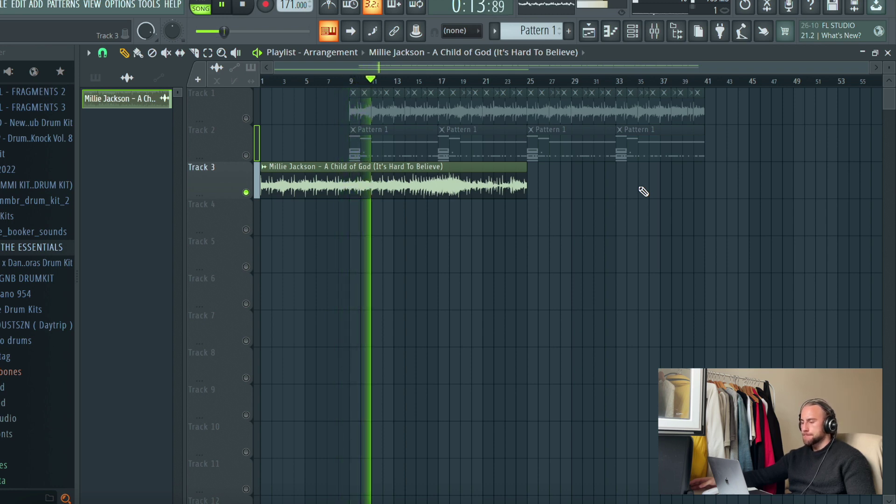
drag(527, 189, 727, 211)
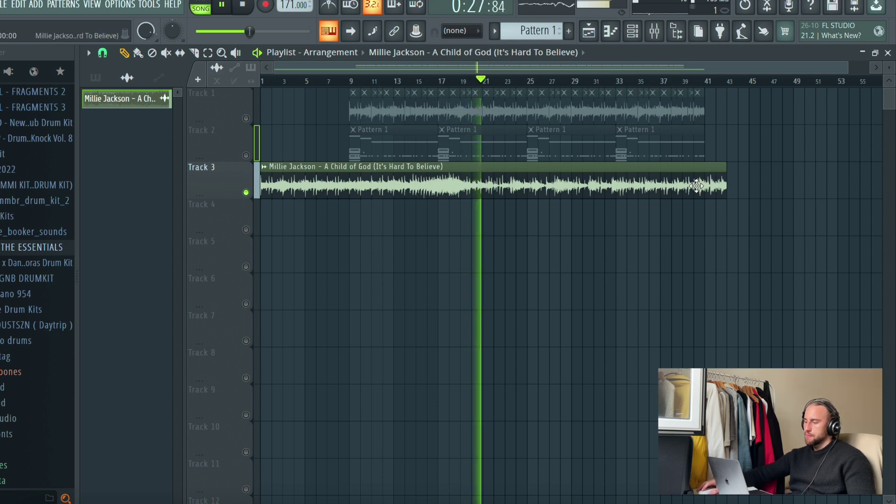
drag(726, 189, 881, 186)
scroll(789, 84, down, 2)
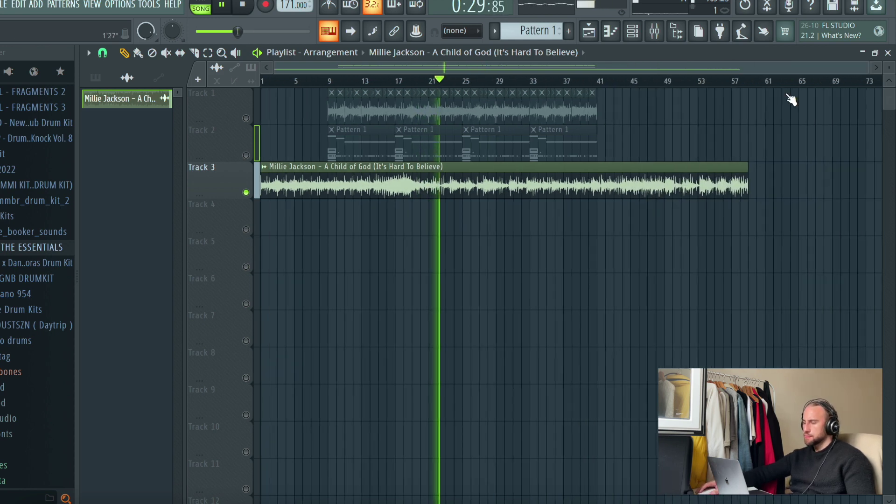
drag(748, 187, 829, 183)
drag(737, 187, 737, 187)
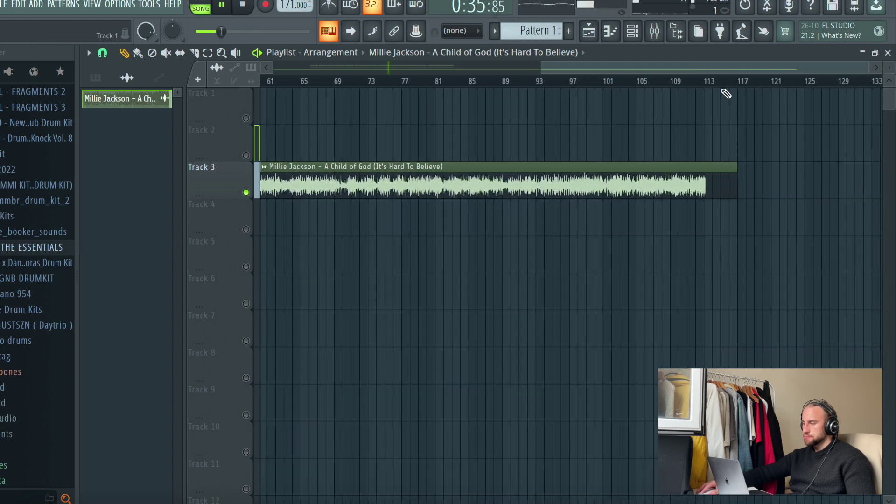
Step: Play through the full Track 3 sample from about bar 31 to bar 49 to find another usable section
scroll(726, 92, down, 2)
click(404, 80)
click(412, 79)
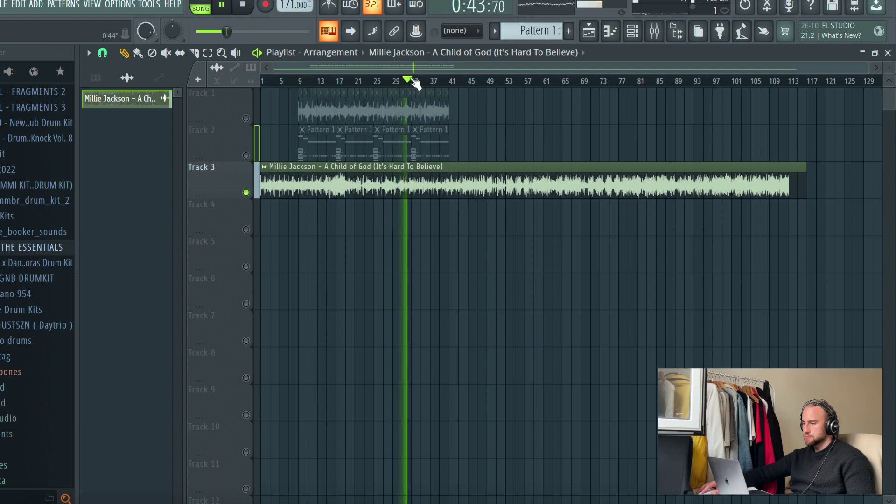
click(445, 79)
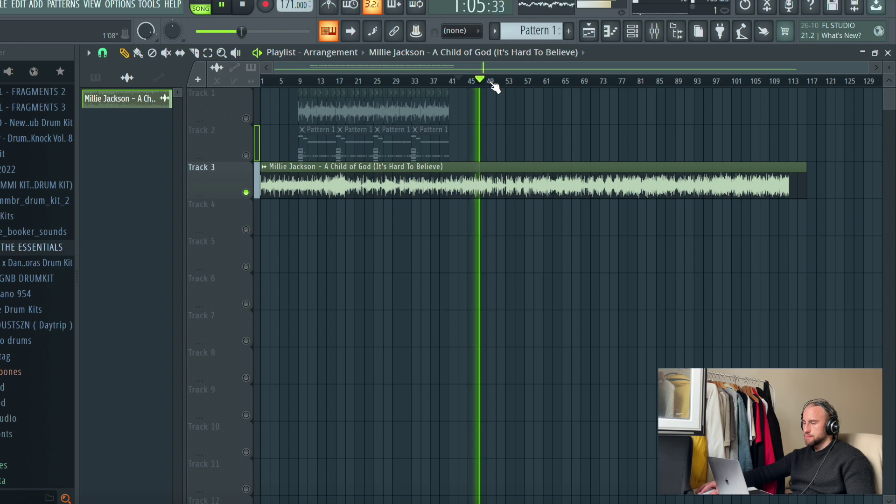
drag(496, 83, 502, 82)
scroll(489, 84, up, 8)
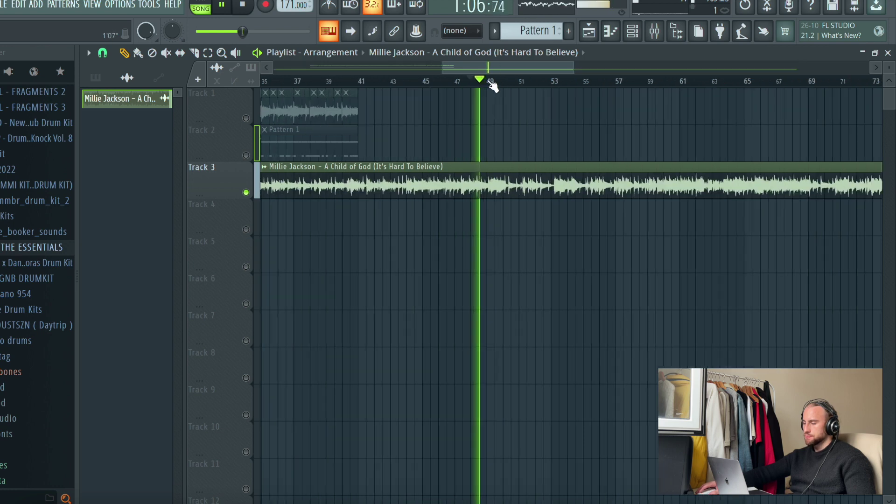
Step: Cut the Track 3 sample shortly after bar 48 and delete the part before the cut
click(195, 53)
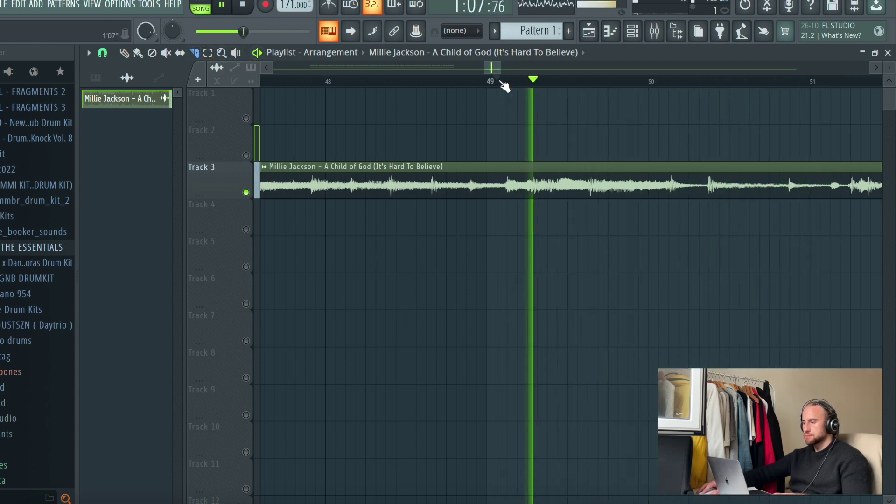
click(400, 81)
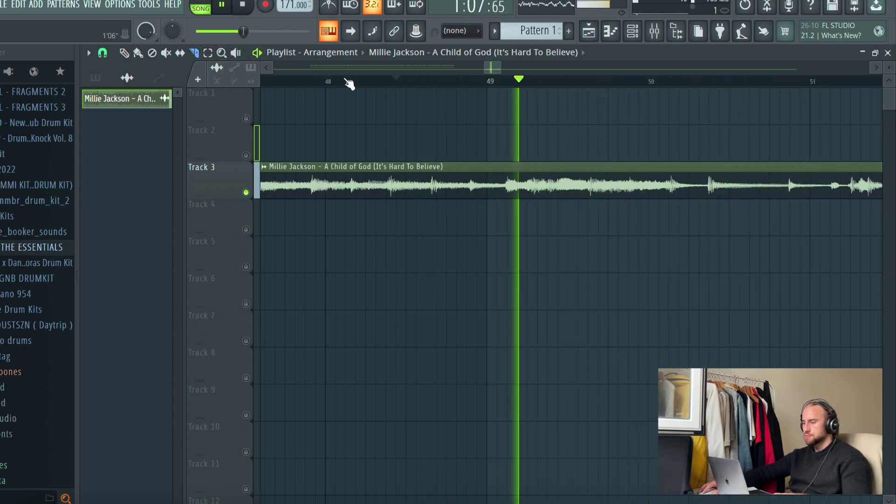
click(306, 81)
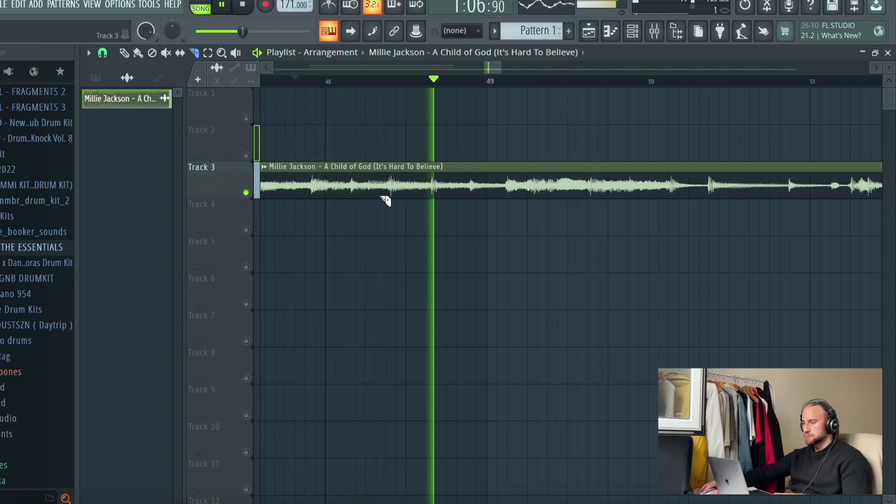
drag(391, 198, 390, 158)
click(125, 53)
right_click(388, 166)
scroll(356, 82, down, 5)
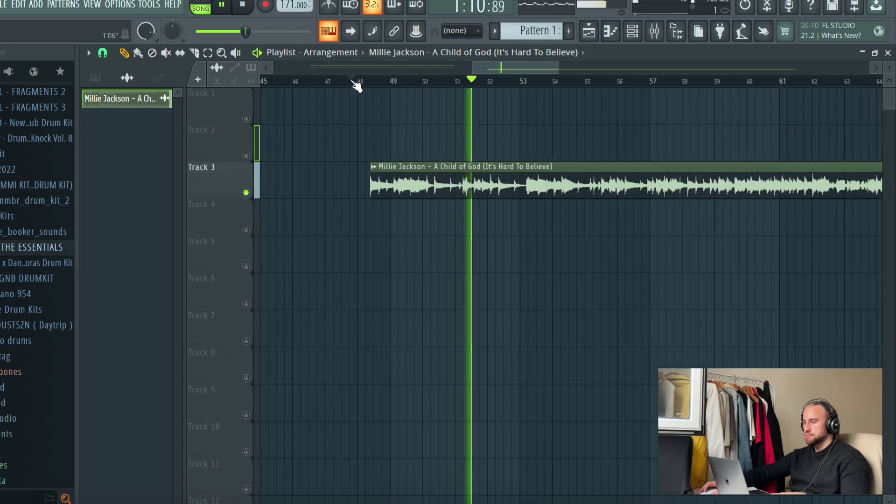
Step: Audition the remaining Track 3 sample and slice it at bar 64 and at about bar 75
drag(525, 69, 564, 68)
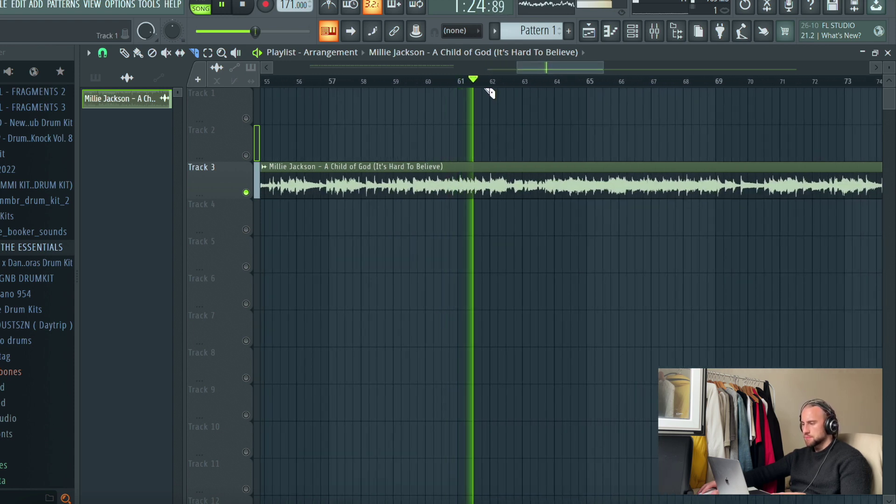
scroll(489, 88, up, 5)
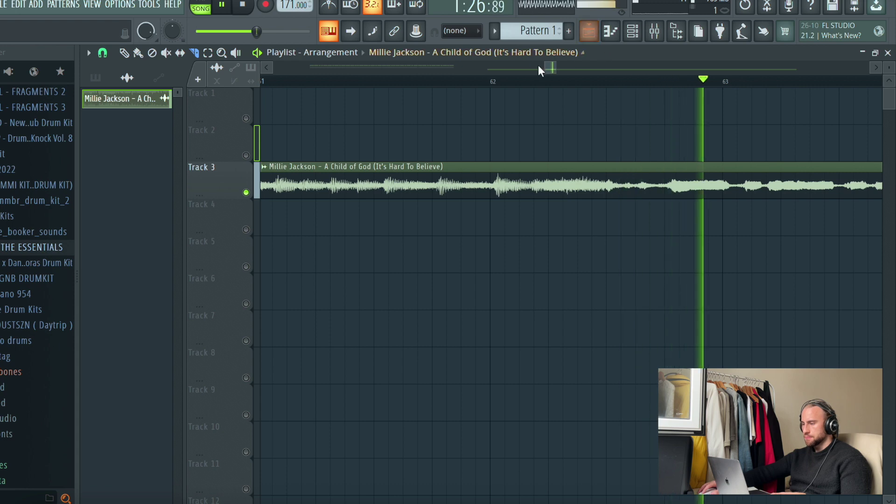
drag(548, 66, 561, 69)
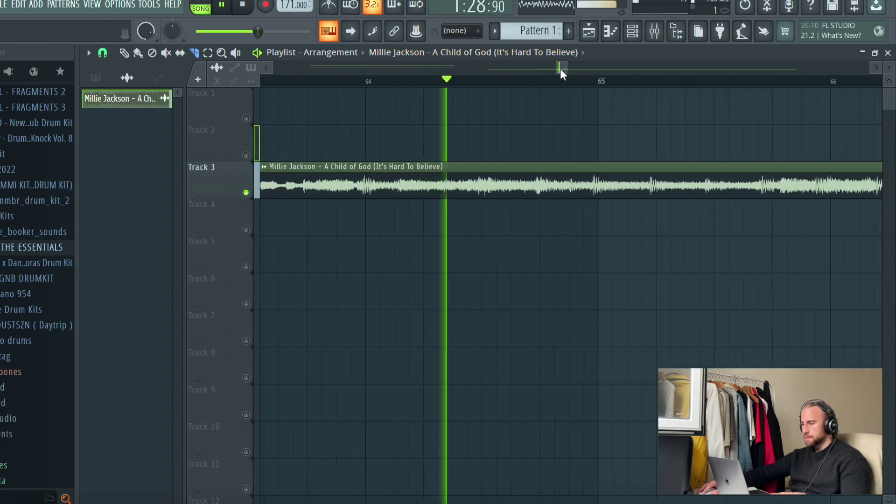
click(366, 83)
click(366, 83)
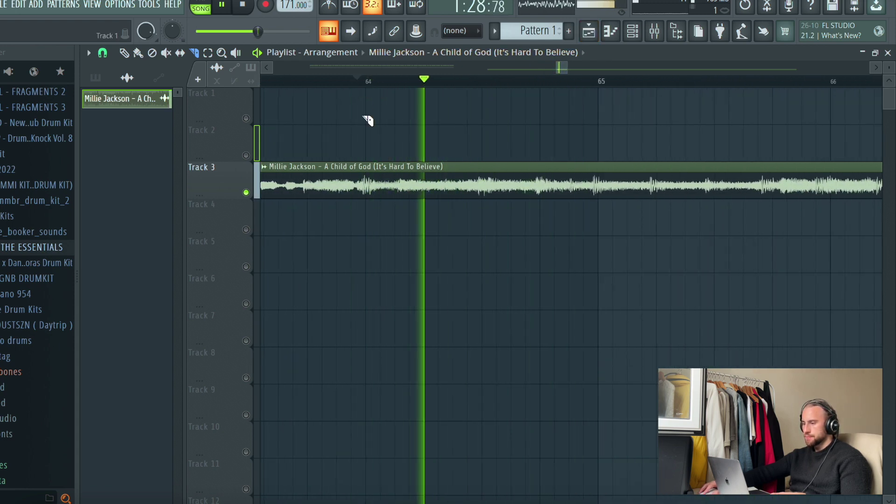
click(367, 85)
click(308, 87)
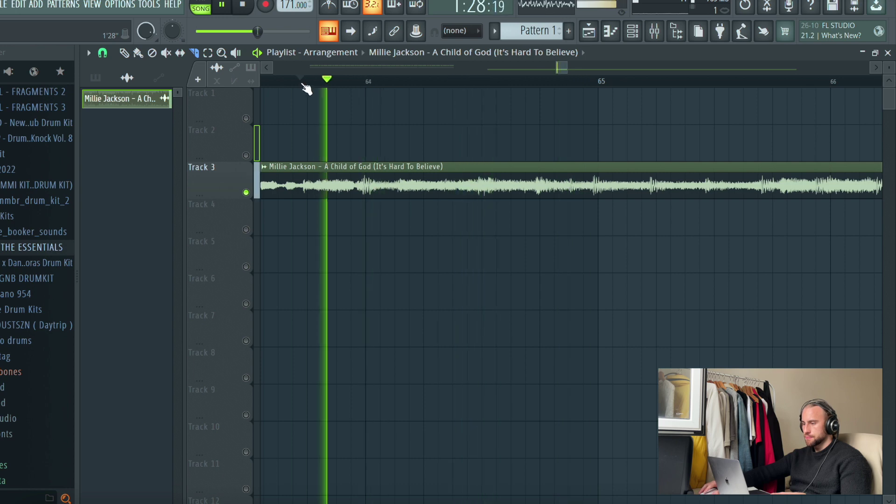
click(365, 85)
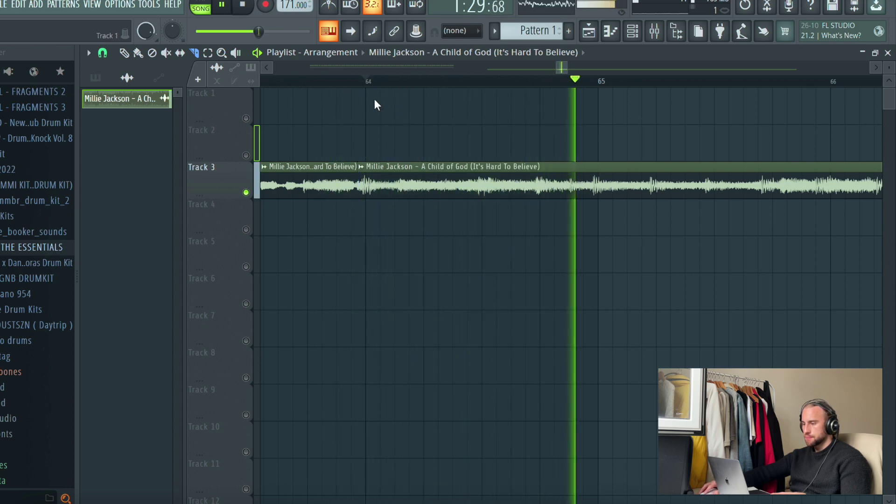
scroll(384, 88, down, 5)
scroll(385, 86, down, 1)
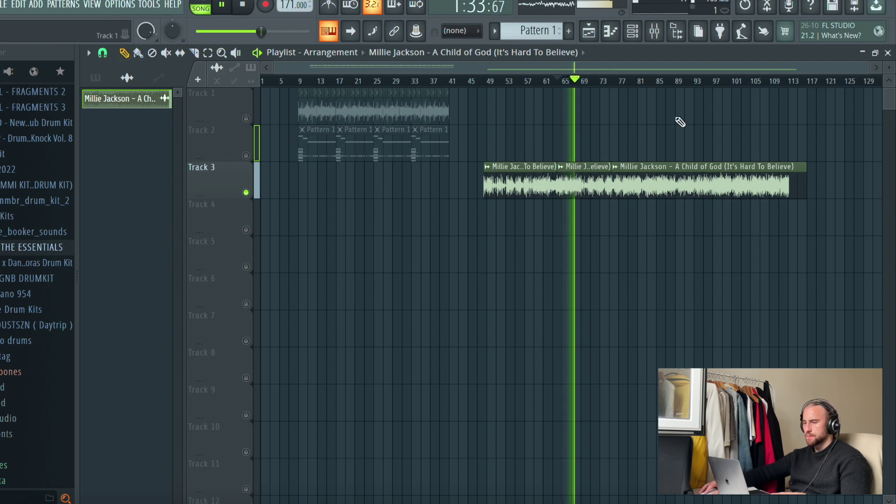
Step: Delete the Track 3 sample piece after bar 75 and move the first remaining slice to bar 1
right_click(685, 188)
key(space)
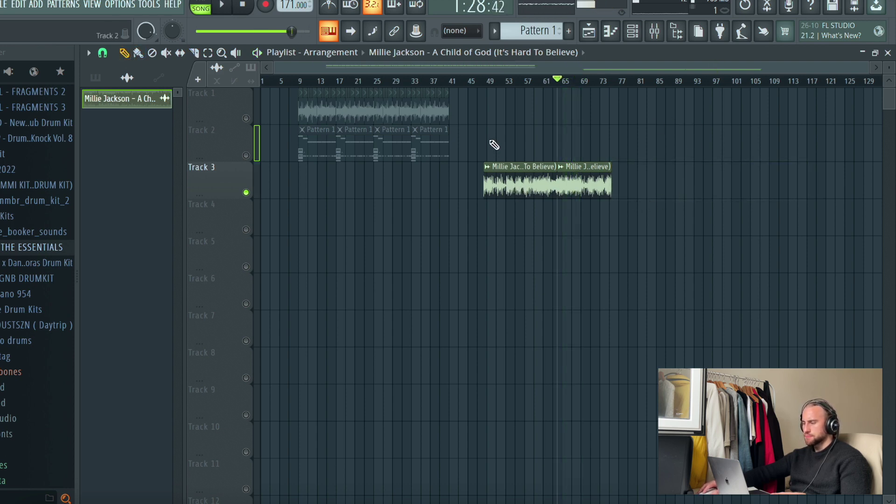
drag(494, 184, 330, 186)
Step: Mute Track 3, unmute Track 1 and audition the chopped sample from bar 9
click(248, 193)
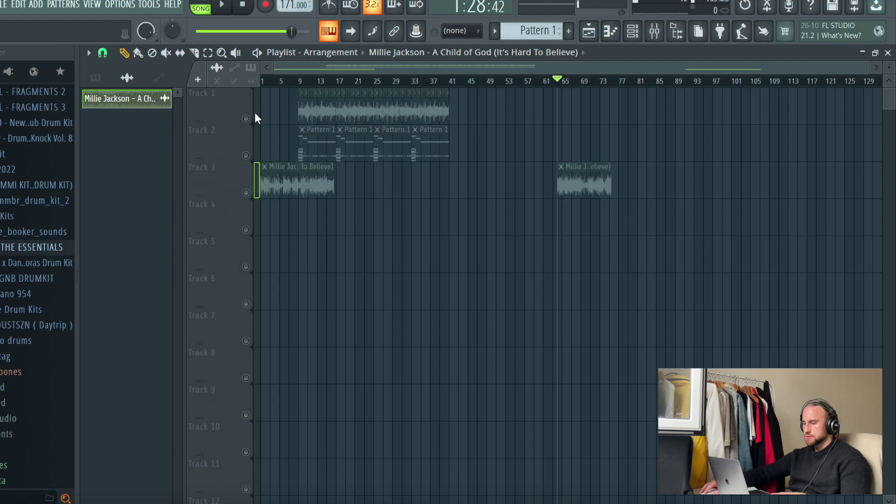
click(249, 117)
click(301, 81)
key(space)
key(space)
Step: Move the sample slice from bar 64 onto Track 4, unmute that track and align the slice's start with bar 9
drag(589, 188, 321, 240)
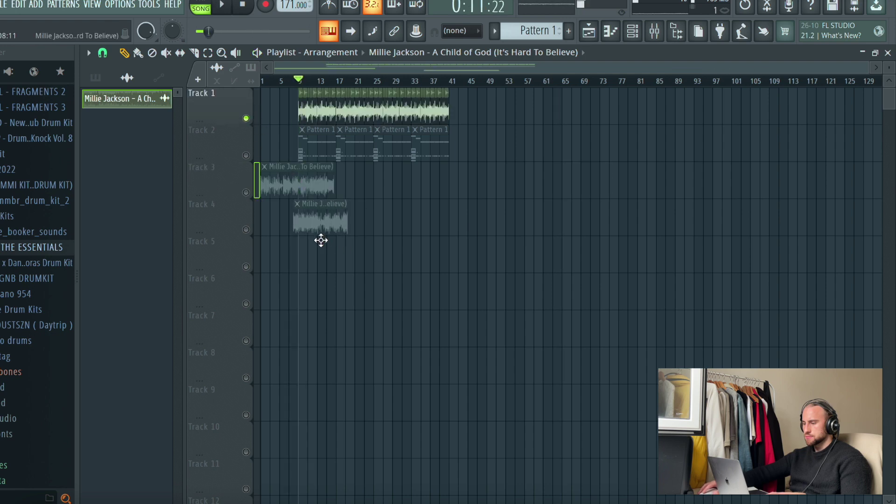
key(space)
scroll(440, 212, up, 10)
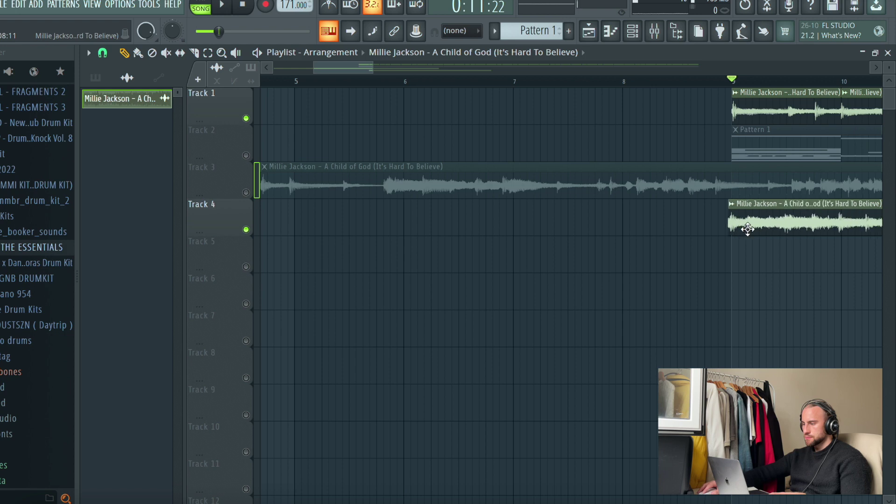
key(space)
click(8, 6)
click(14, 63)
scroll(387, 77, down, 8)
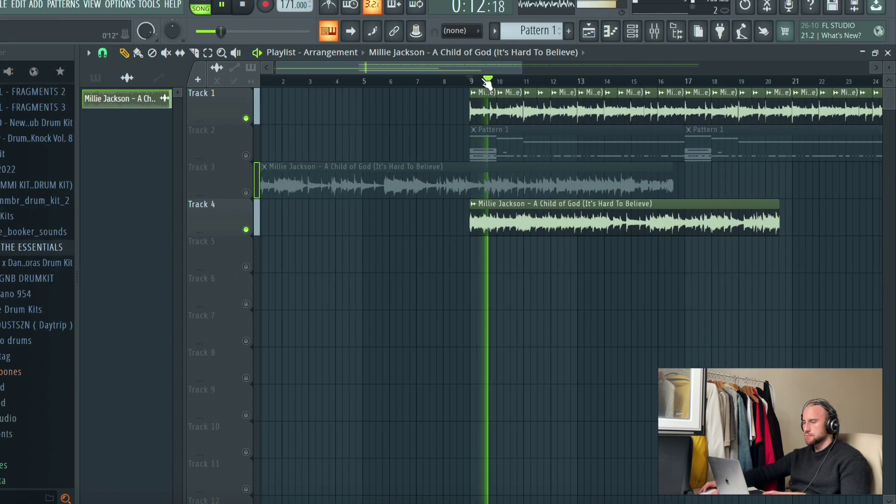
Step: Audition the Track 4 slice over Track 1, cut it at bar 10 and move the remainder down to Track 5
scroll(496, 80, up, 8)
key(space)
key(space)
drag(392, 71, 395, 70)
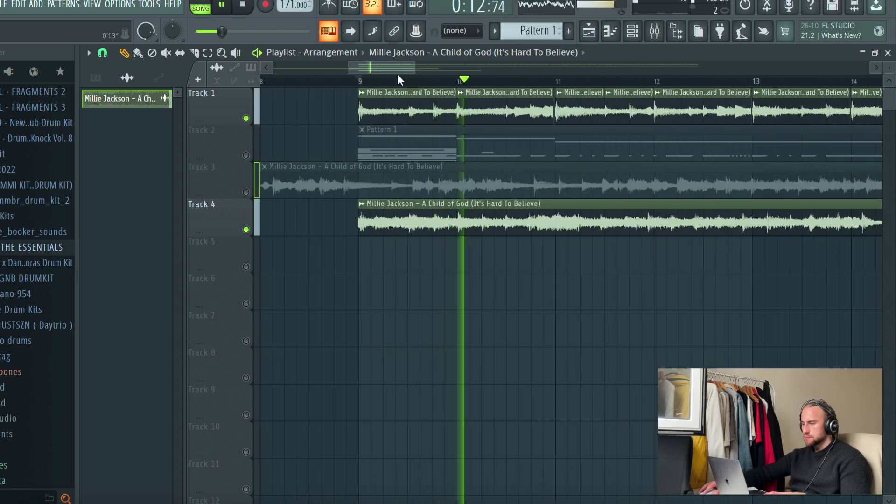
key(space)
key(space)
drag(457, 239, 457, 201)
key(space)
key(space)
click(125, 54)
drag(550, 231, 534, 274)
Step: Play the sample from bar 9 with Track 4 muted and unmuted to compare how the layered slice fits
key(space)
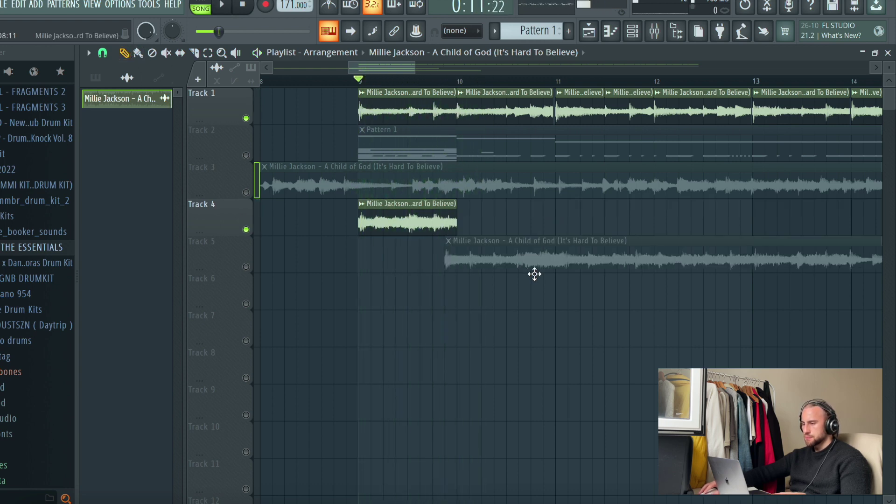
click(246, 229)
key(space)
click(246, 229)
key(space)
key(space)
click(246, 230)
key(space)
click(247, 230)
key(space)
Step: Align the Track 5 clip's start with bar 10, unmute Track 5 and play the layers together
drag(488, 256, 498, 260)
click(247, 267)
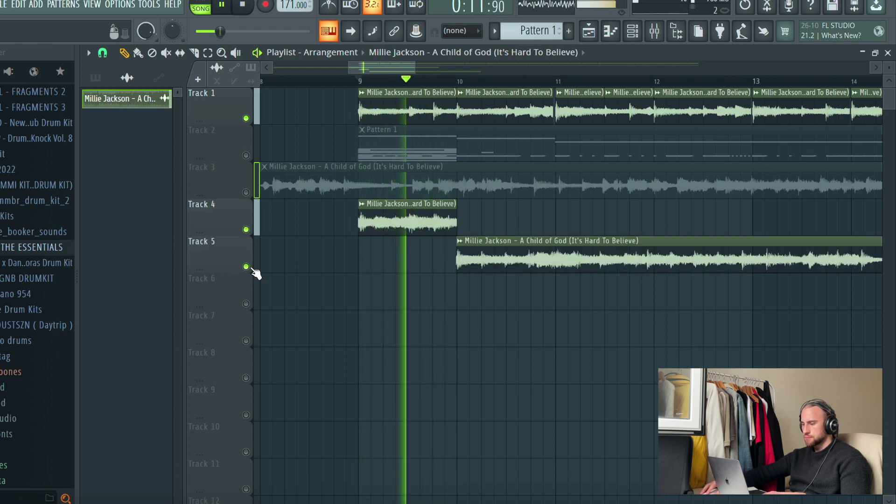
key(space)
key(space)
Step: Move the Track 5 clip's start to bar 12, auditioning it at bar 11 on the way
drag(550, 261, 649, 267)
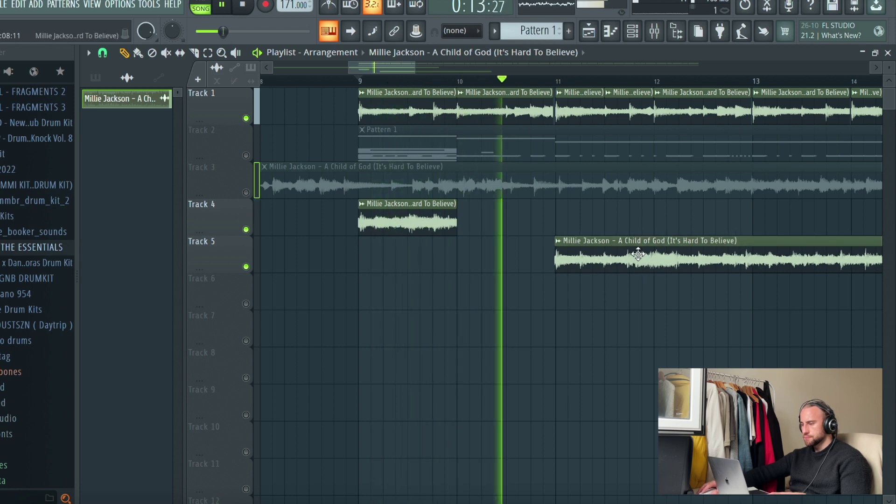
key(space)
drag(638, 265, 743, 261)
key(space)
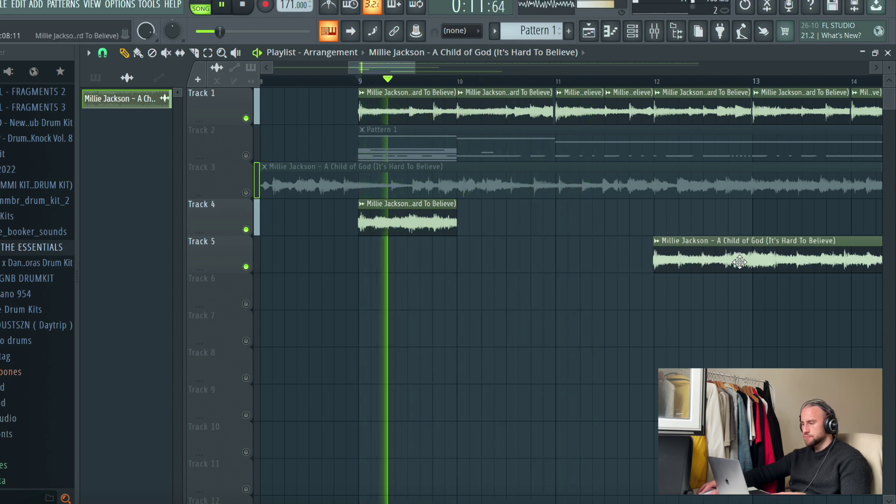
Step: Try the Track 5 clip starting at bar 13 during playback and move it back to bar 12
drag(390, 63, 416, 66)
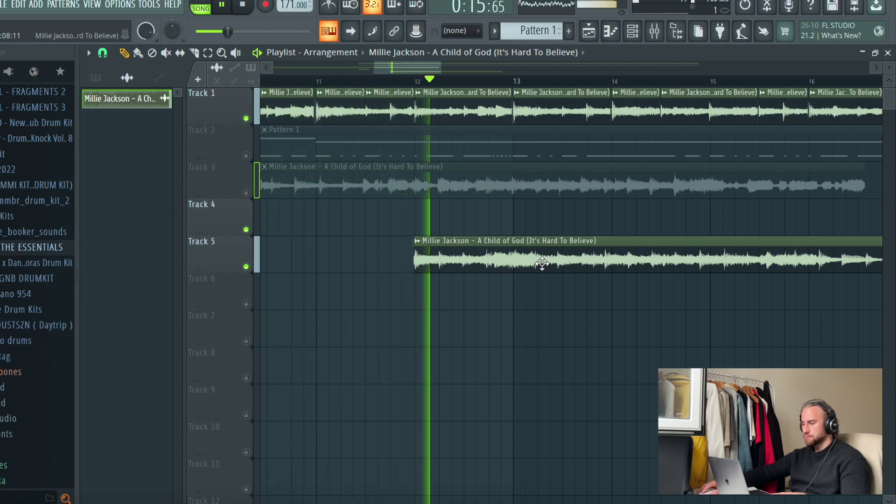
drag(542, 263, 626, 262)
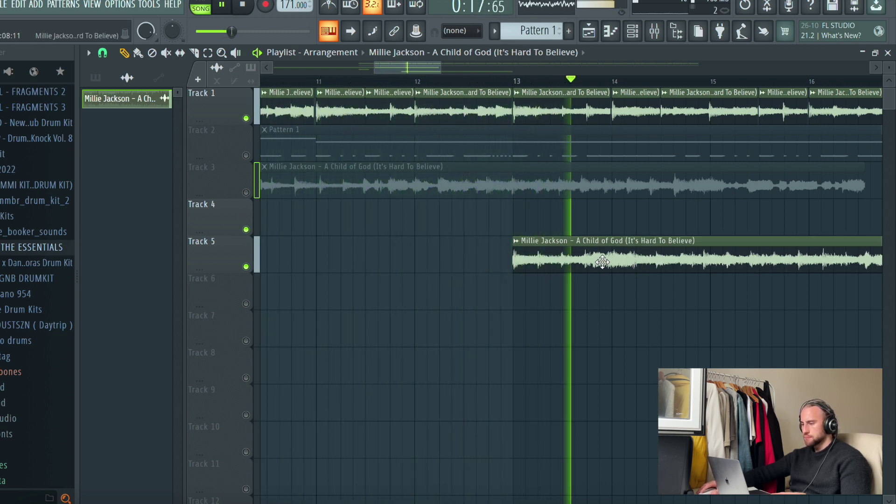
key(space)
drag(605, 257, 506, 257)
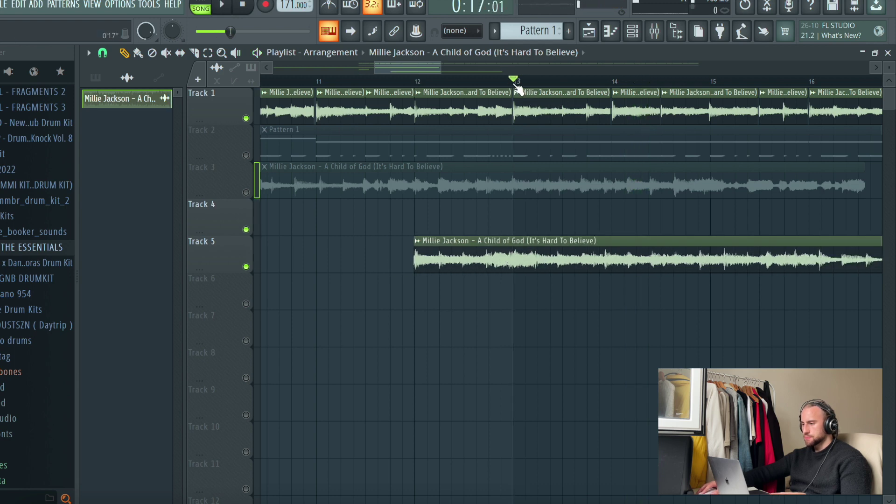
Step: Try the Track 5 sample clip at bar 14 and bar 15 while playing it against Track 1
key(space)
key(space)
drag(430, 70, 451, 65)
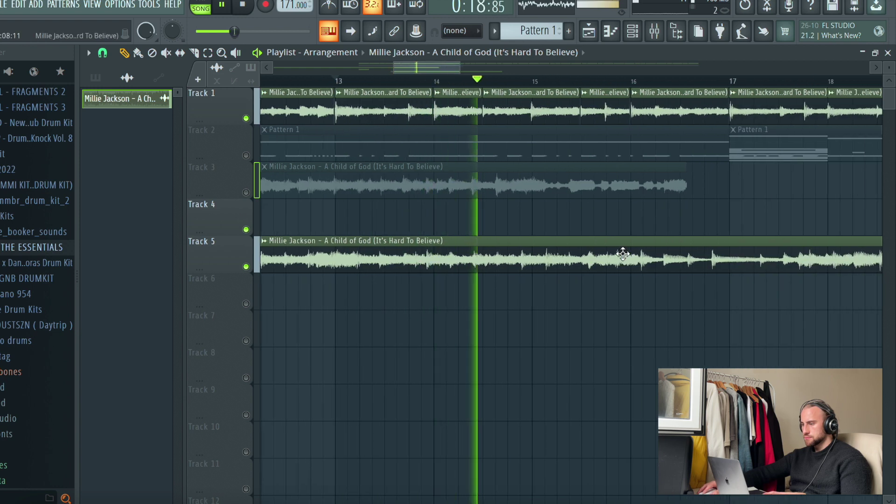
key(space)
drag(560, 262, 732, 263)
key(space)
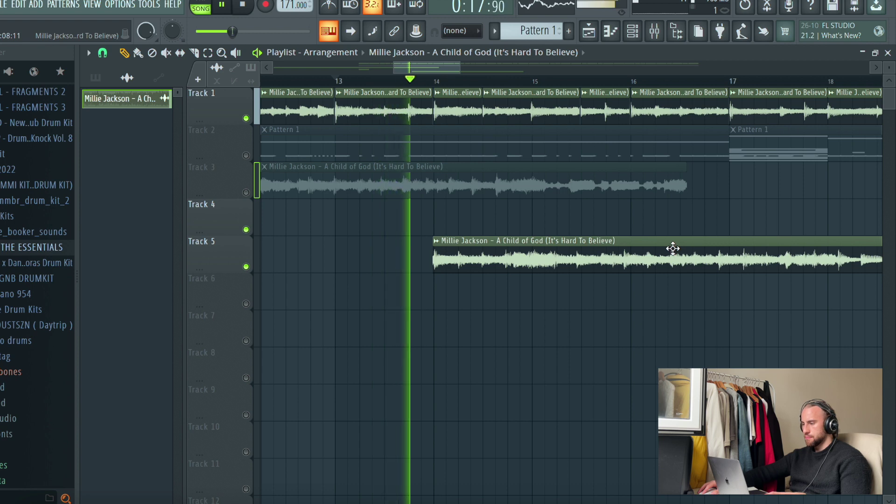
drag(563, 241, 662, 248)
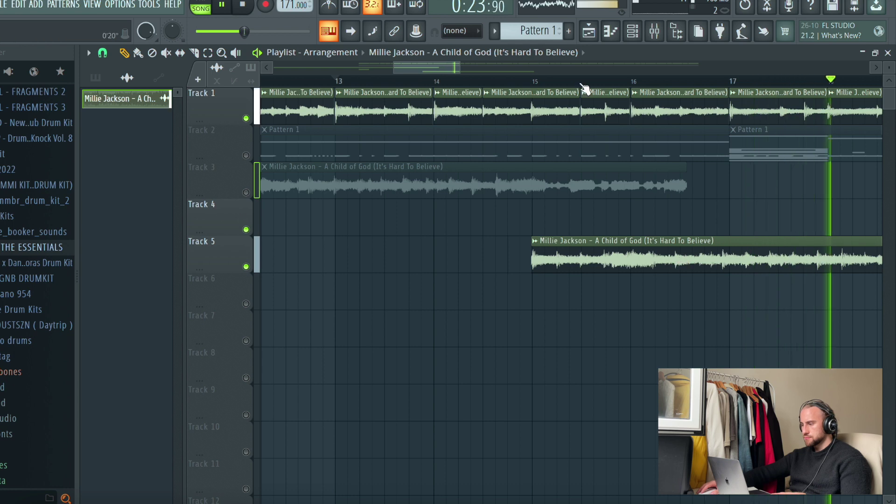
Step: Delete the sample clip on Track 5, mute Track 1 and play the arrangement
scroll(580, 85, down, 5)
right_click(513, 266)
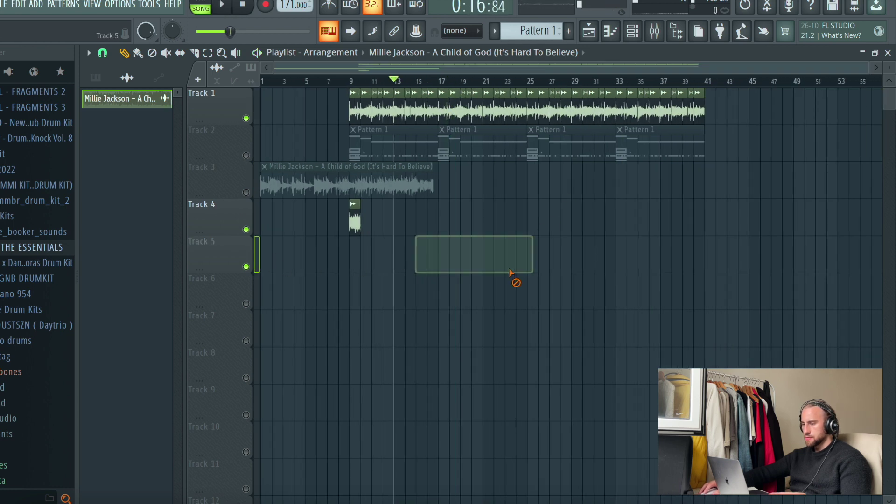
click(245, 118)
key(space)
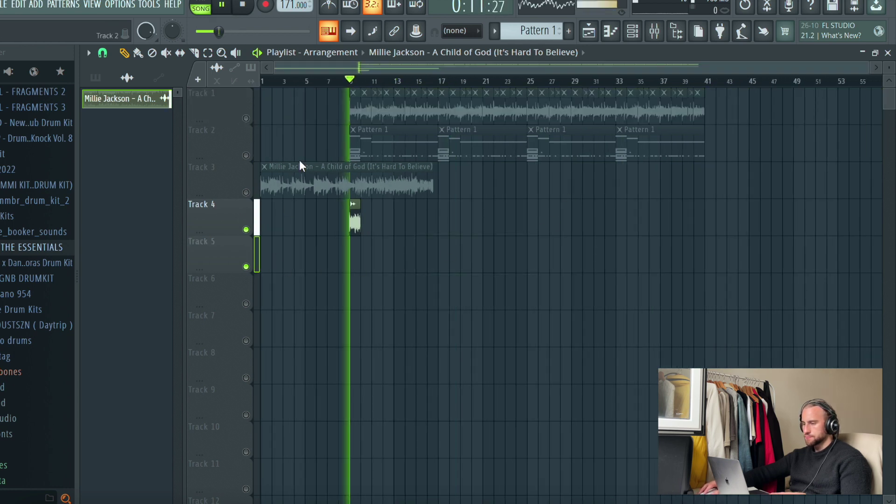
Step: Extend the sample clip on Track 4 to bar 17 and play it from bar 9
drag(367, 231, 435, 233)
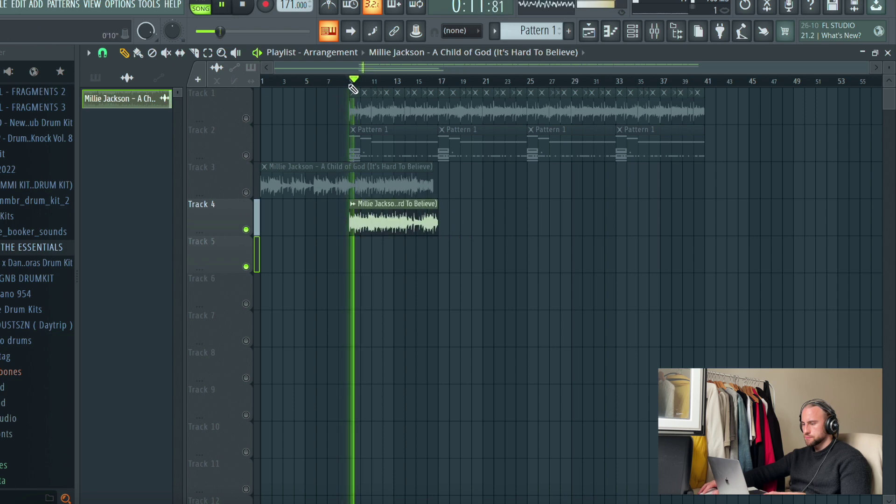
scroll(357, 86, up, 3)
scroll(357, 88, up, 2)
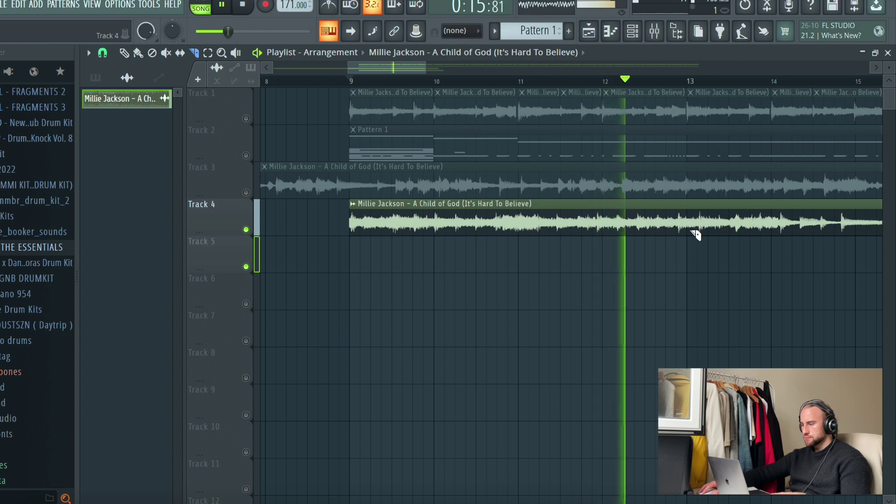
key(space)
key(space)
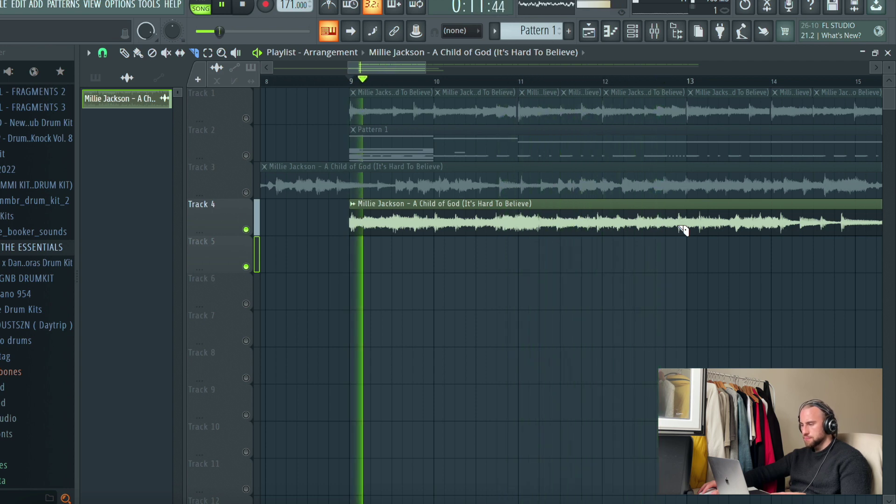
Step: Split the Track 4 clip halfway through bar 9 and align the second piece's transient with that beat
scroll(398, 84, up, 3)
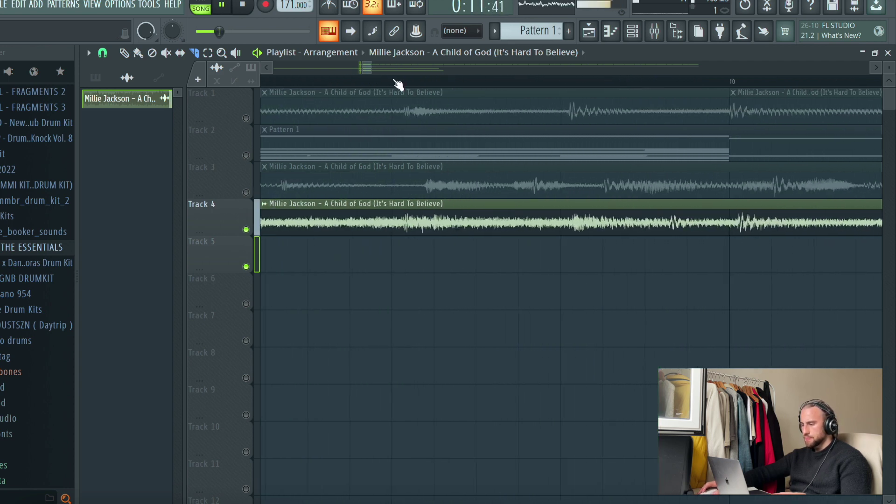
key(space)
click(392, 205)
key(space)
click(123, 53)
key(space)
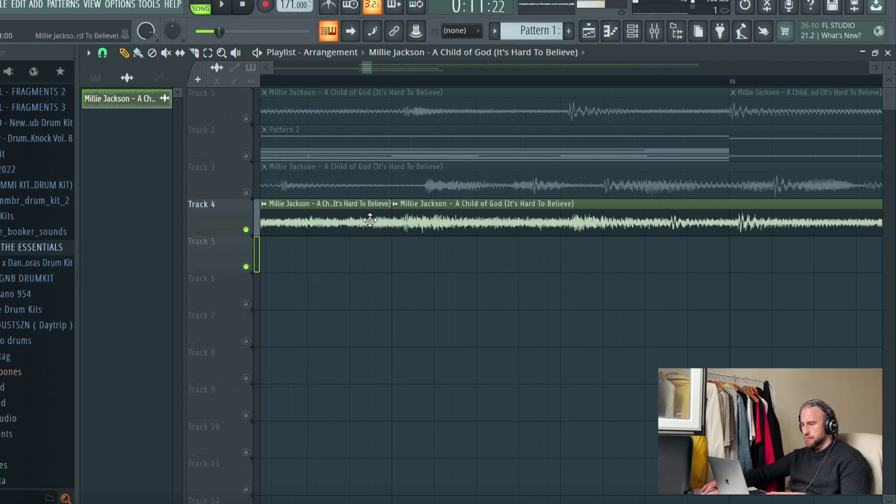
drag(392, 227, 432, 234)
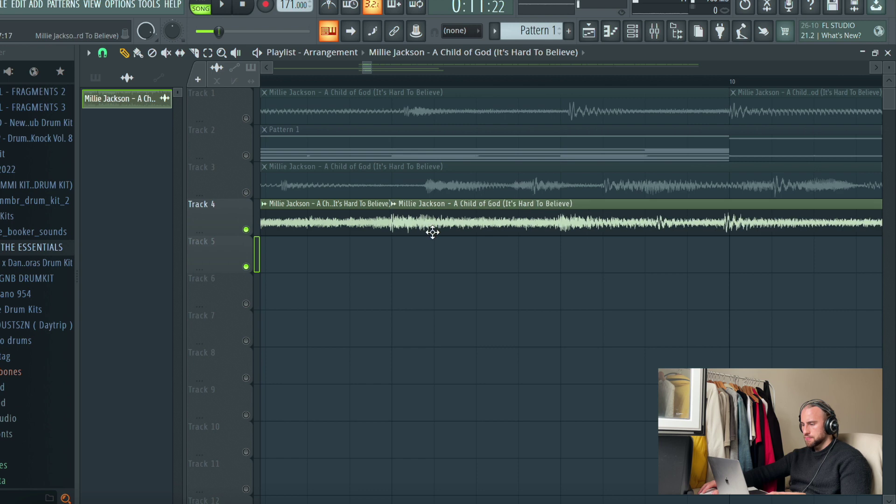
Step: Split the Track 4 clip at the transient near beat 2 of bar 10 and move the piece onto the beat
scroll(355, 84, down, 2)
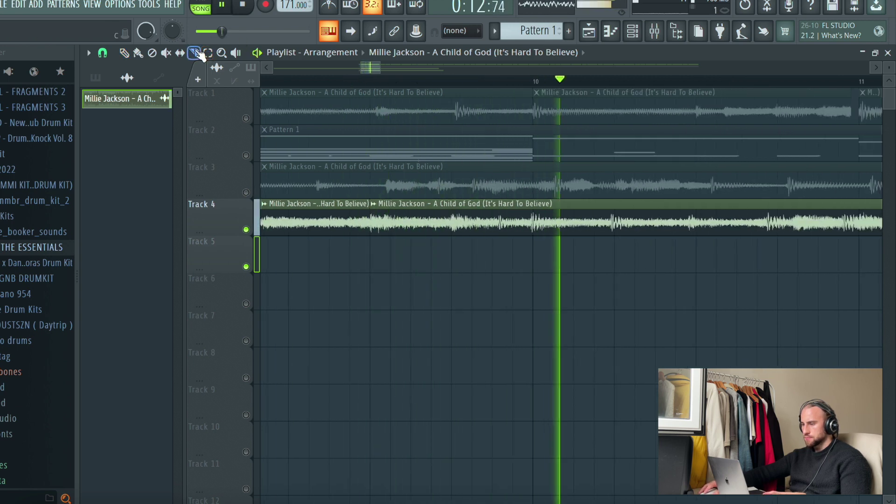
drag(372, 64, 382, 69)
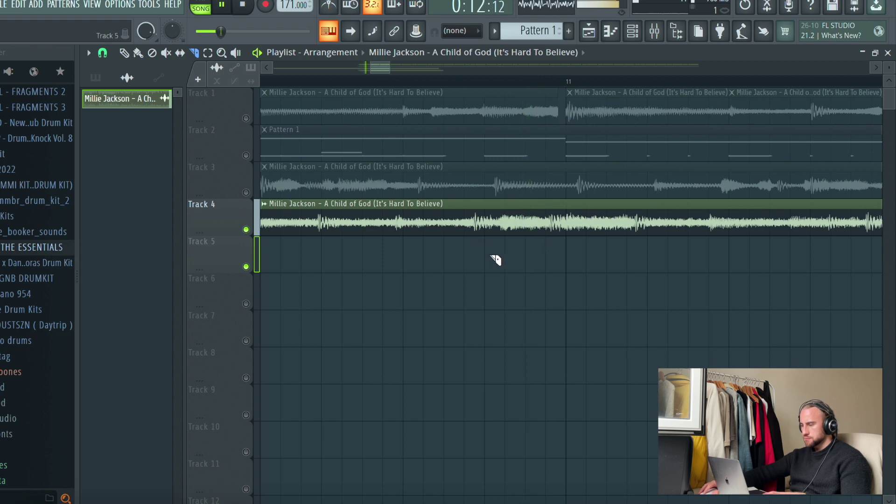
key(space)
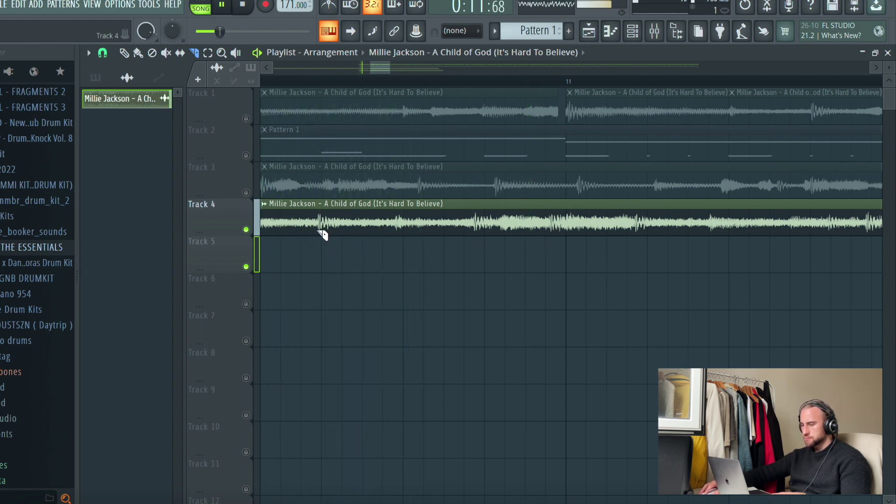
key(space)
key(p)
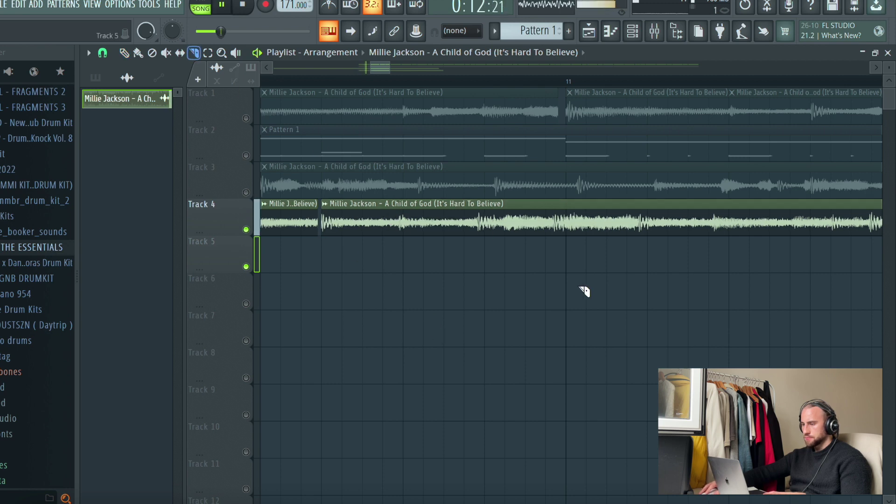
Step: Split the Track 4 clip just before bar 11, move the piece to bar 11 and play it
key(space)
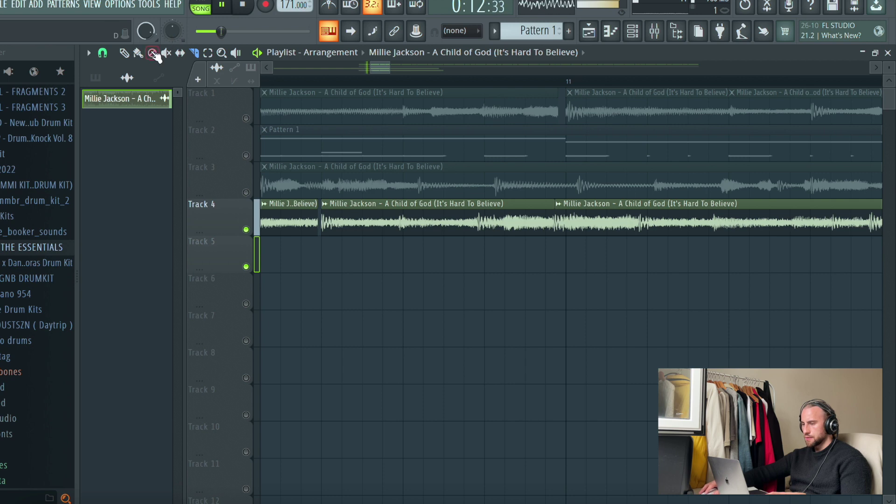
drag(609, 220, 620, 220)
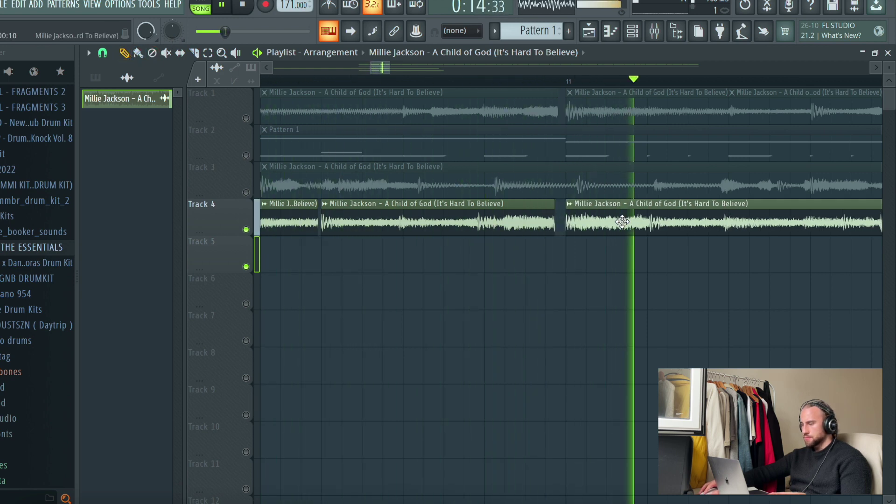
key(space)
key(space)
Step: Split the Track 4 clip just before the middle of bar 11 and shift the following piece onto the beat
drag(383, 67, 388, 69)
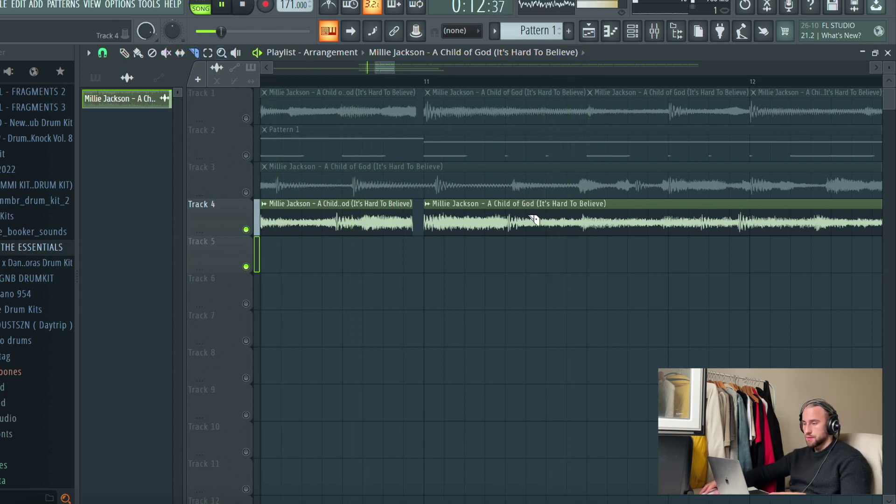
drag(582, 232, 583, 203)
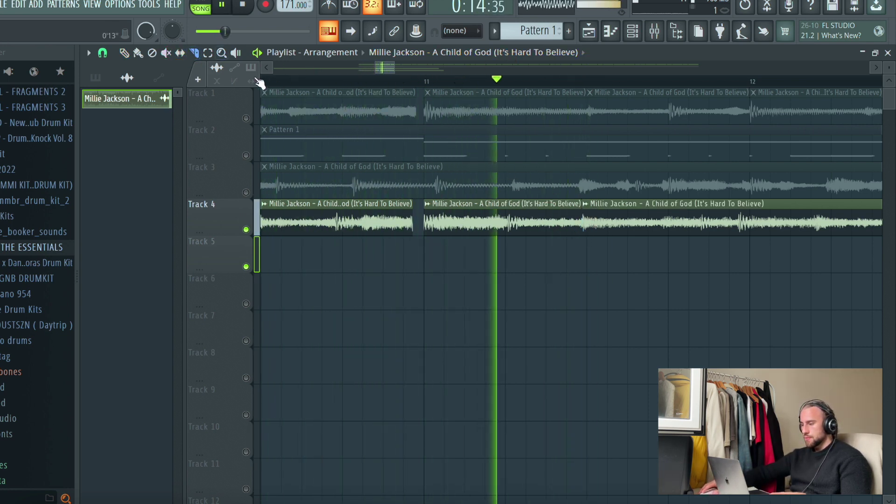
click(124, 53)
key(space)
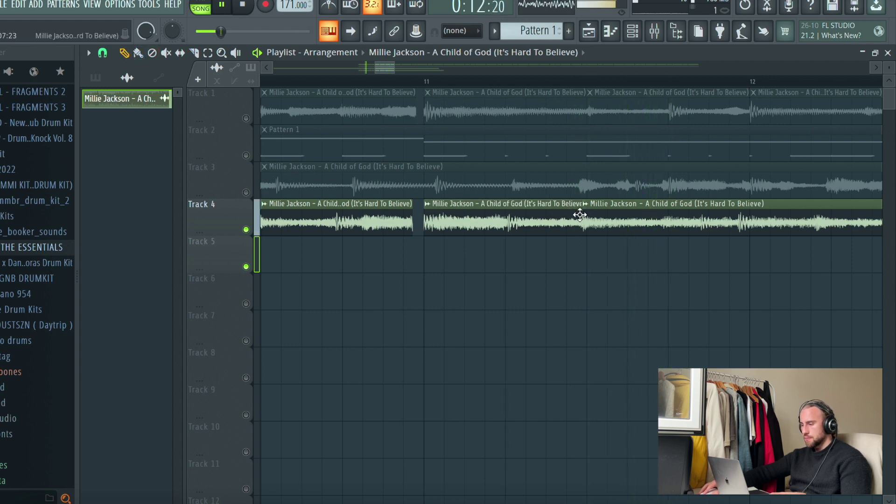
drag(575, 218, 579, 217)
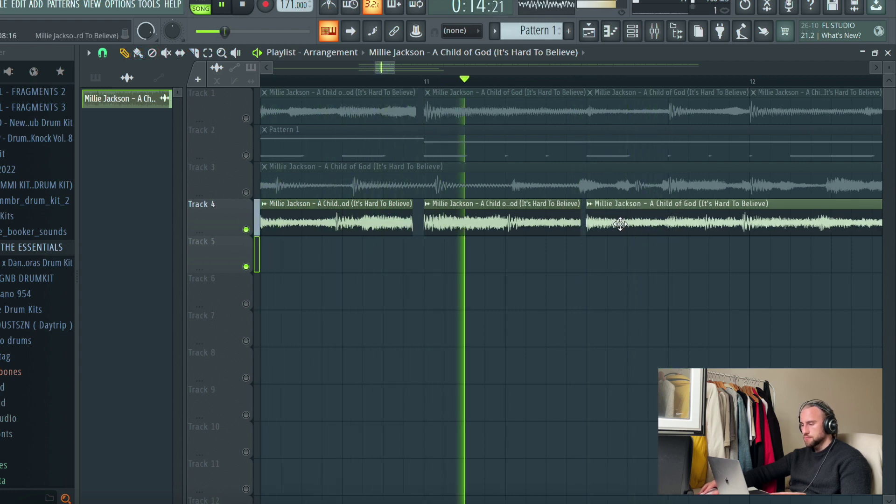
Step: Split the Track 4 clip just before bar 12 and move the following piece to start at bar 12
key(space)
key(space)
drag(390, 67, 400, 74)
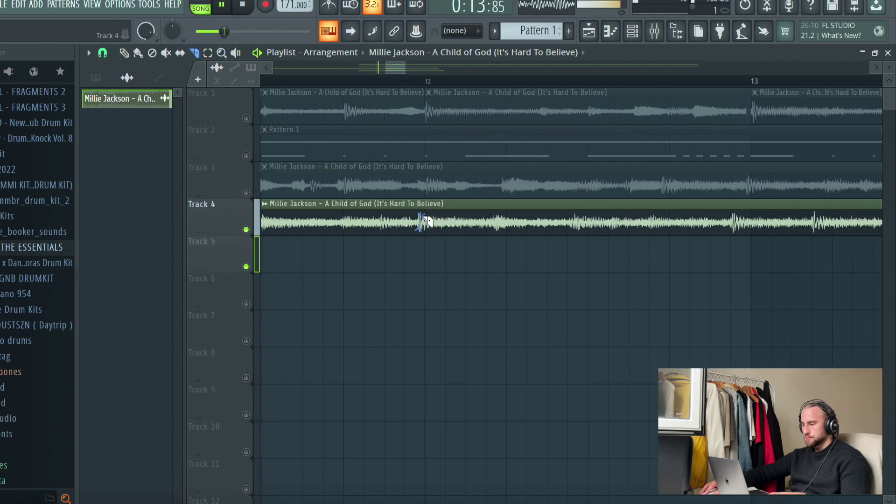
drag(444, 210, 449, 215)
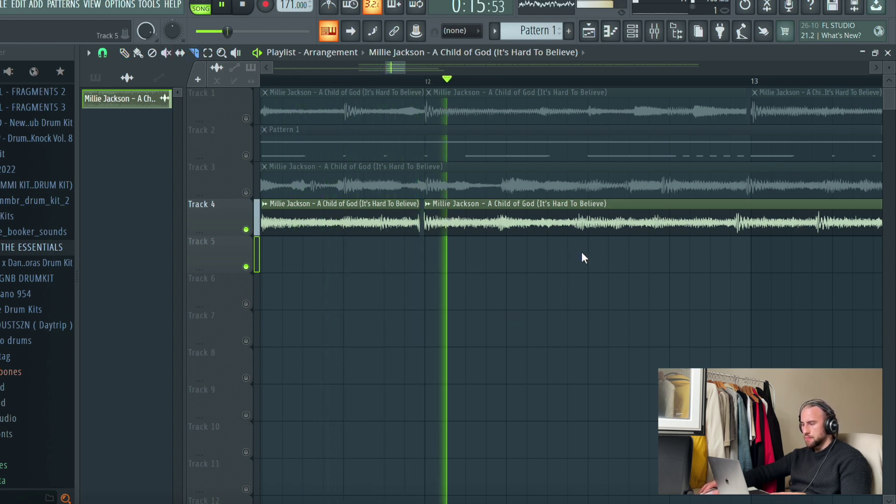
Step: Split the Track 4 clip just before the middle of bar 12 and move the following piece onto the beat
key(space)
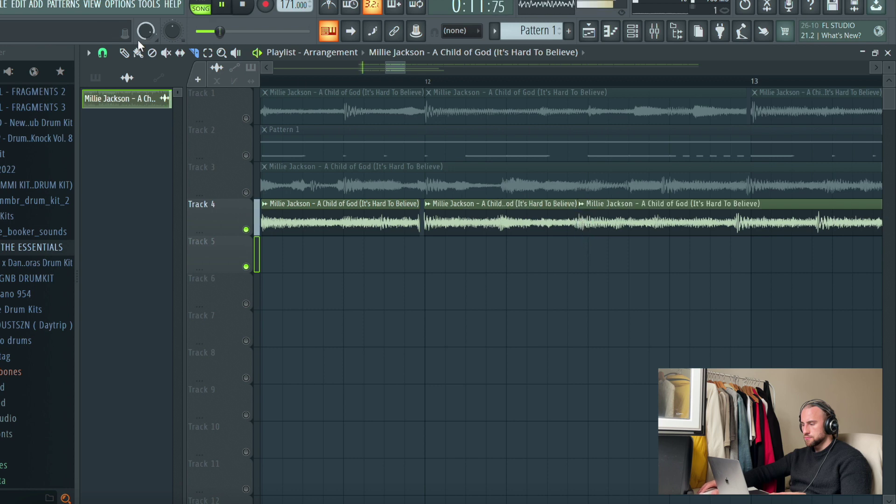
drag(579, 198, 602, 208)
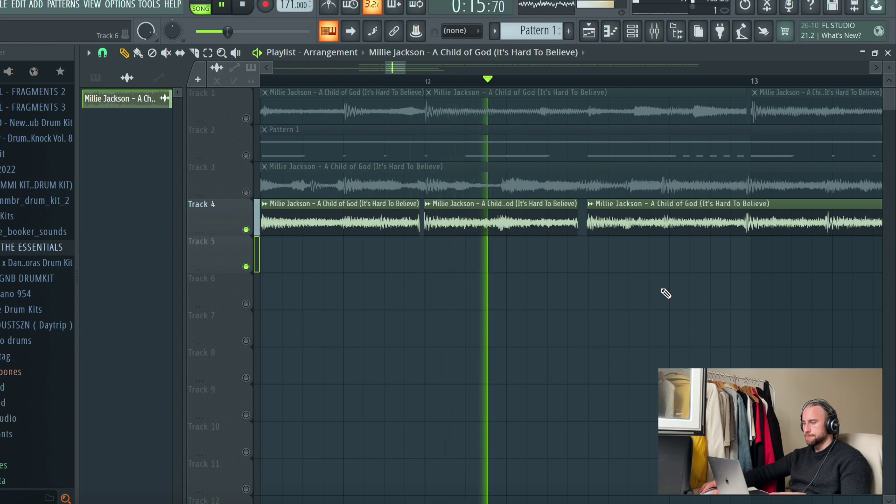
Step: Cut the bar 12 piece on Track 4 into beat-long chops, delete the trailing clip and fill up to bar 13 with chops
key(space)
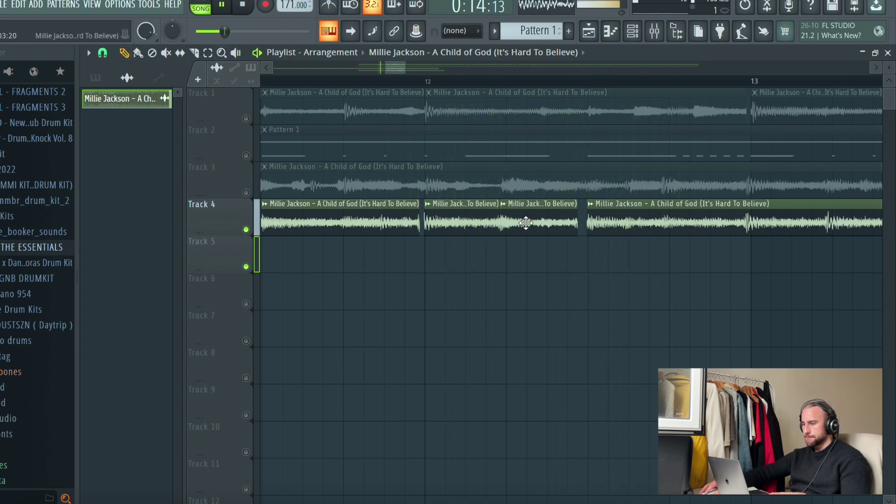
right_click(650, 234)
key(space)
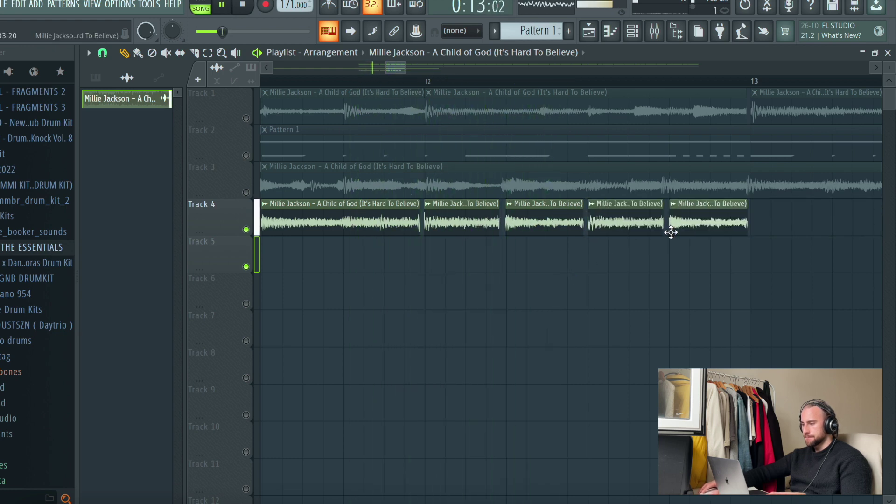
Step: Trim the end of the Track 3 sample clip to bar 9 and unmute Track 2
scroll(657, 87, down, 6)
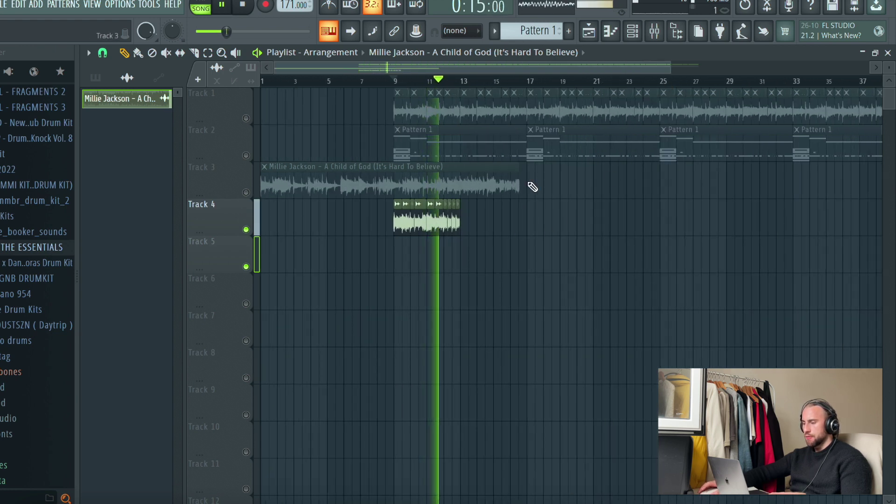
drag(493, 186, 394, 187)
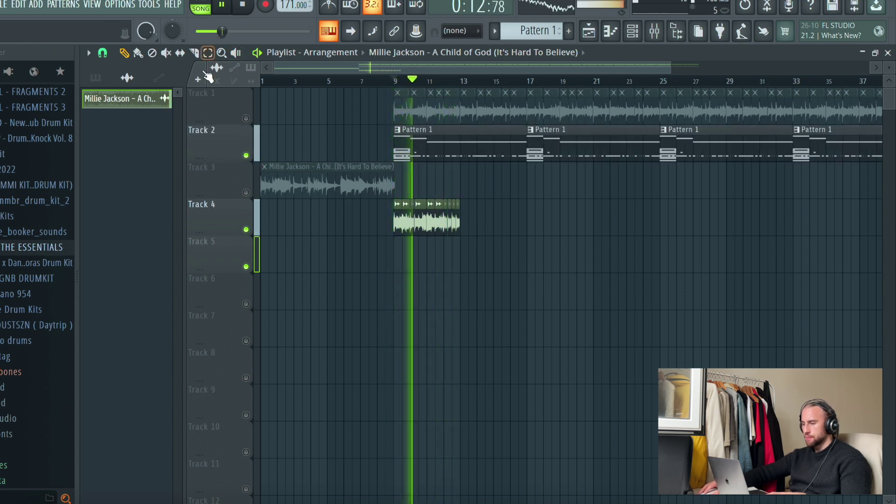
Step: Select all the chops on Track 4 and mute Track 4
click(208, 54)
drag(553, 232, 381, 212)
click(124, 54)
key(space)
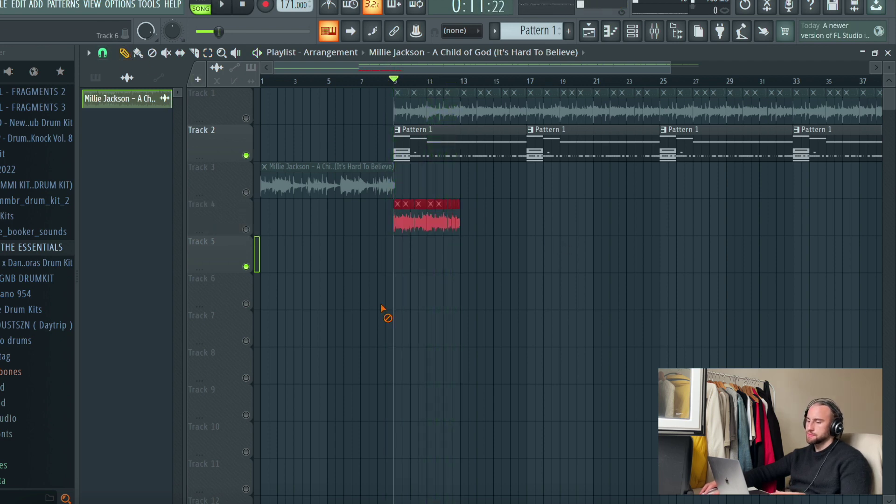
Step: Unmute Track 3, extend its sample clip to bar 15 and play it from shortly before bar 9
click(246, 193)
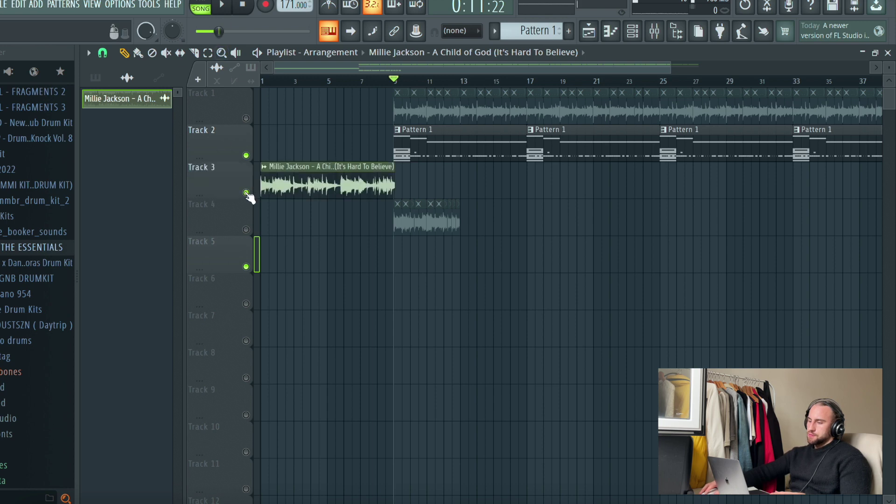
click(370, 82)
key(space)
key(space)
drag(395, 182, 495, 184)
key(space)
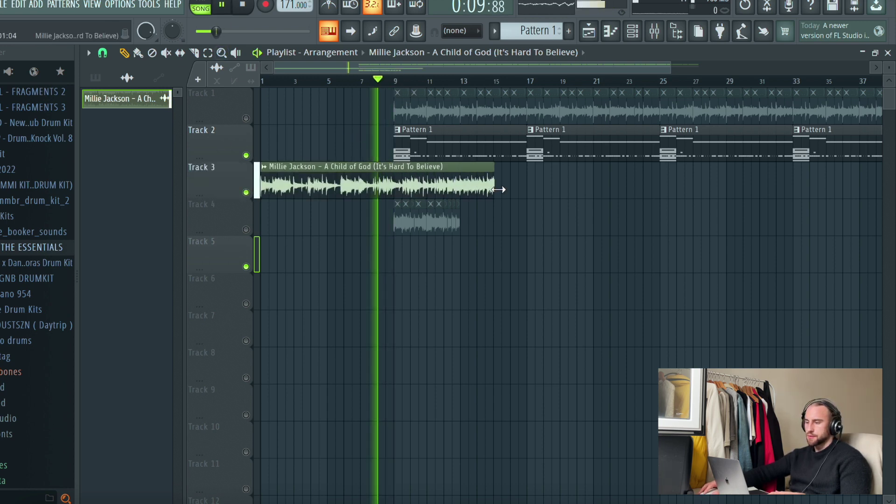
key(space)
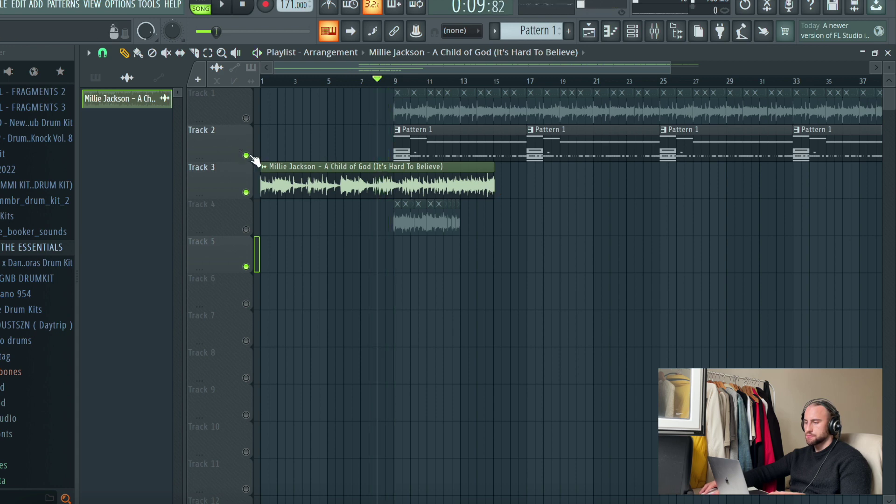
Step: Mute Track 2 and trim the start of the Track 3 sample clip to bar 6 during playback
click(246, 155)
key(space)
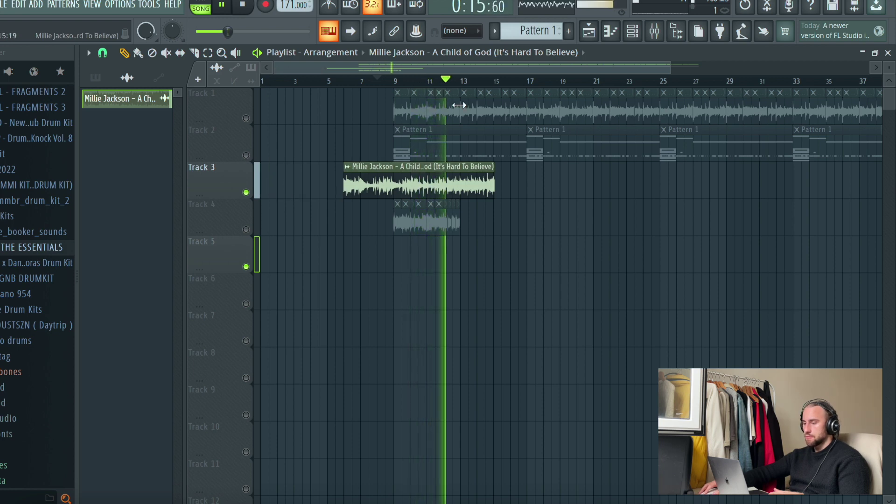
scroll(475, 87, up, 5)
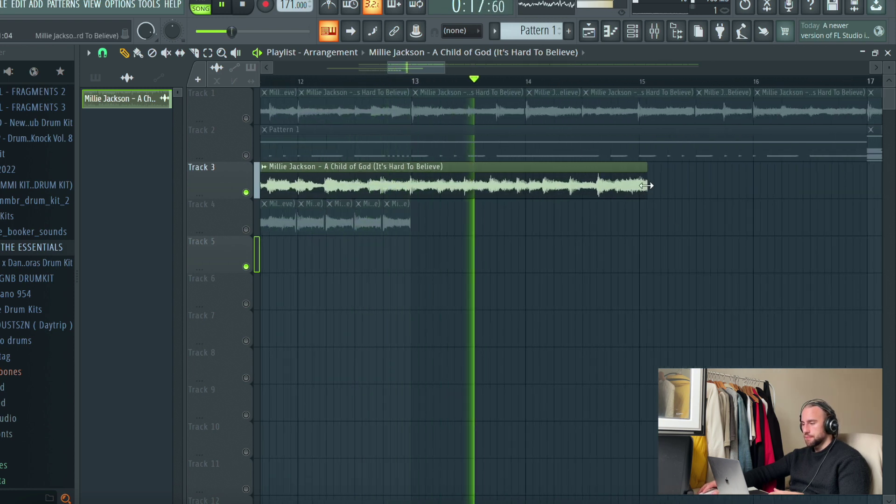
Step: Extend the Track 3 sample clip to bar 19, stop playback and trim its end back to about midway between bars 16 and 17
drag(646, 186, 799, 182)
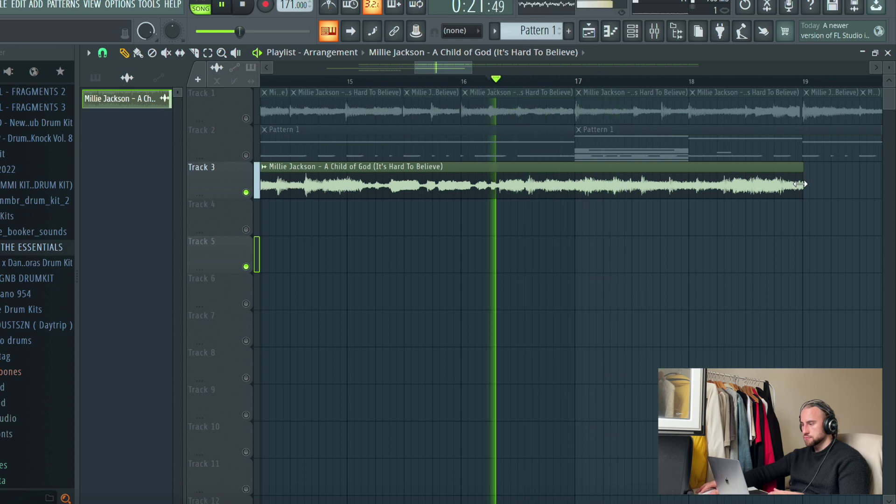
key(space)
drag(800, 184, 527, 195)
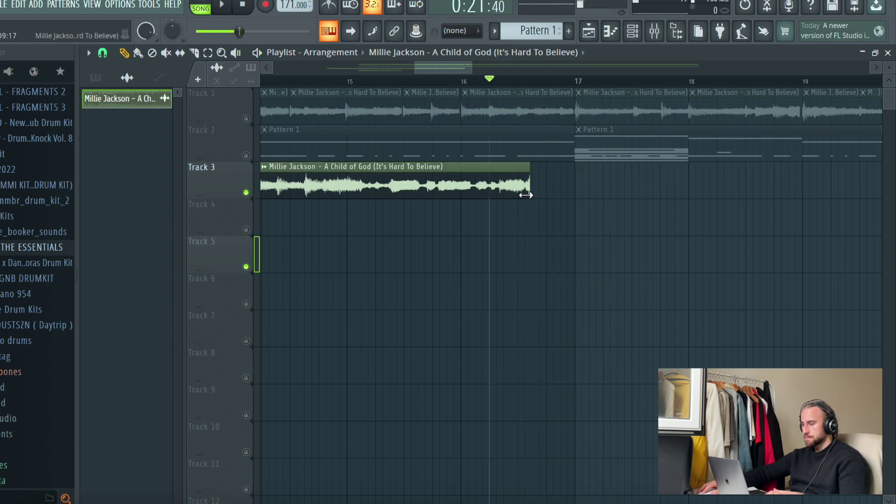
Step: Move the Track 3 sample clip earlier so that it ends at bar 9
key(space)
scroll(522, 89, down, 6)
key(space)
drag(364, 188, 241, 189)
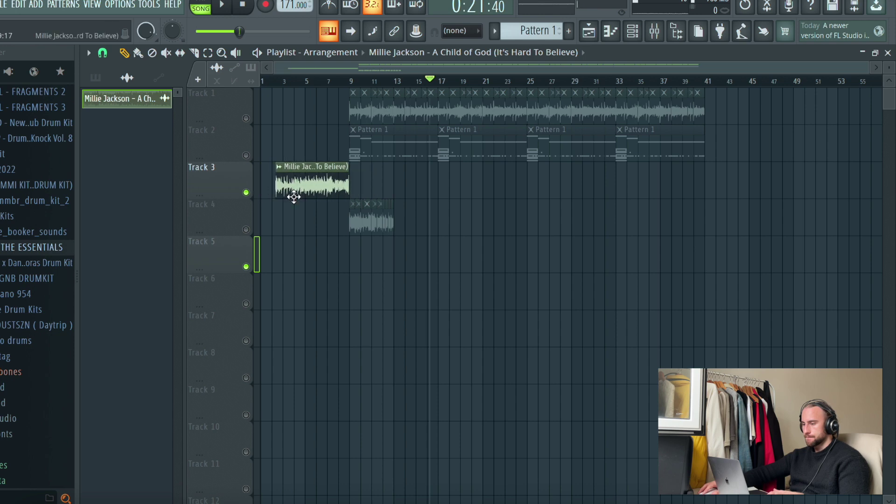
Step: Play the arrangement from shortly before bar 9 and unmute Track 1
click(326, 82)
key(space)
scroll(350, 82, up, 8)
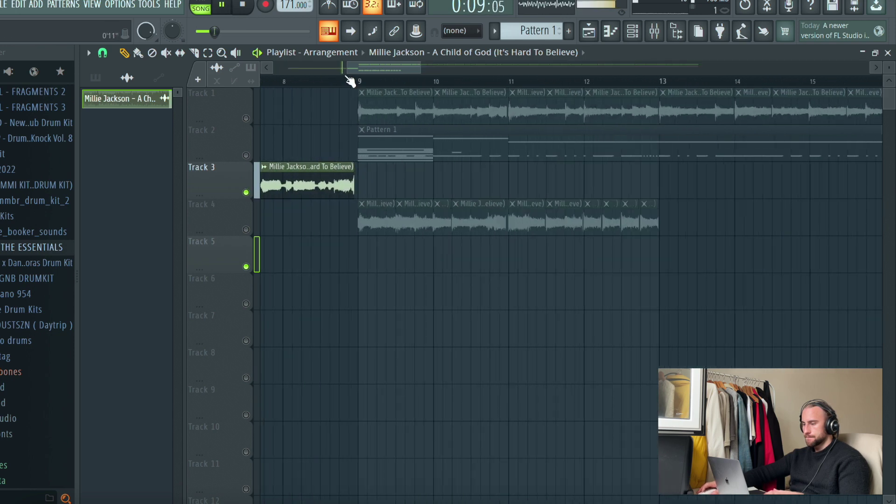
click(246, 118)
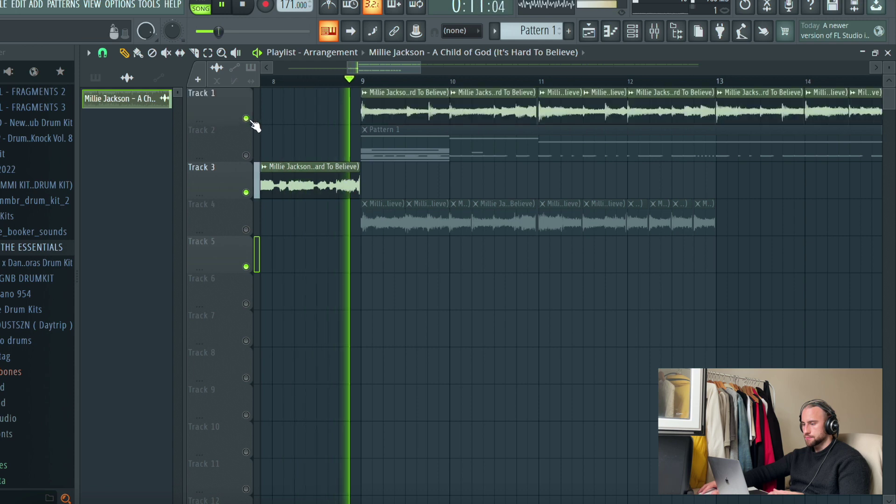
scroll(350, 80, down, 8)
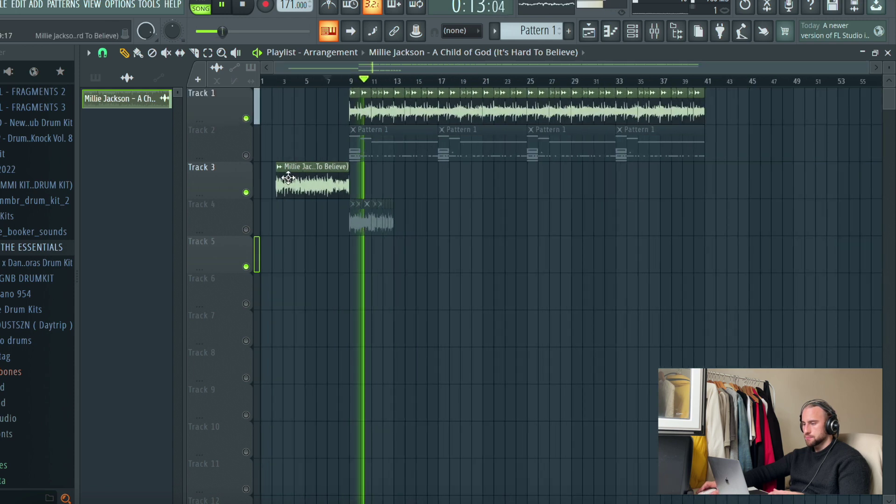
Step: Extend the start of the Track 3 sample clip to bar 1 and unmute all tracks except Track 4
drag(277, 182, 260, 183)
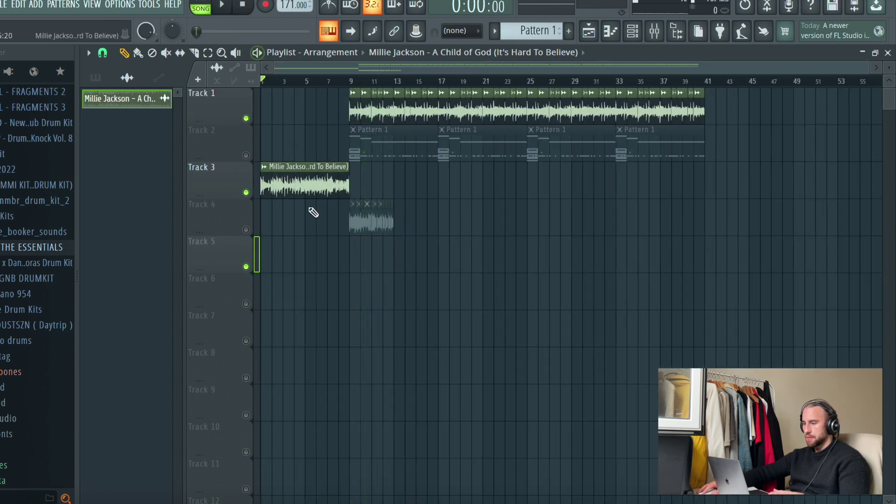
right_click(246, 192)
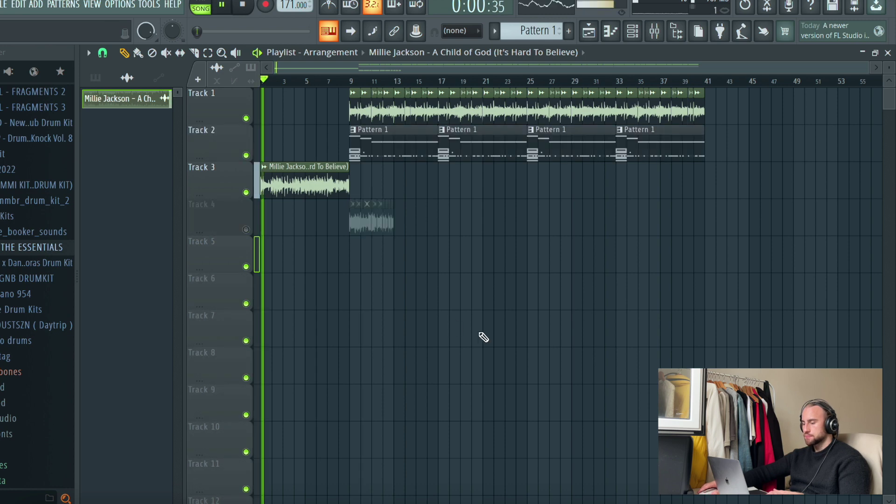
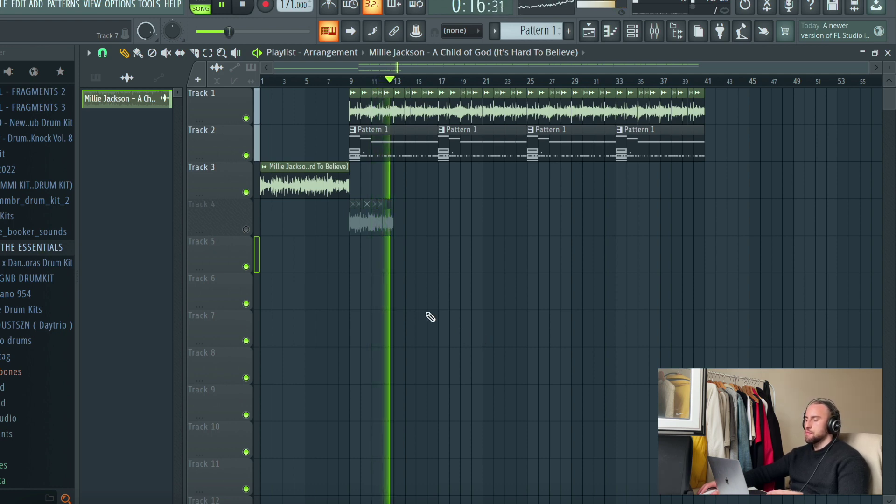
Step: Restart playback from the beginning, mute Track 1 and unmute Track 4
key(space)
key(space)
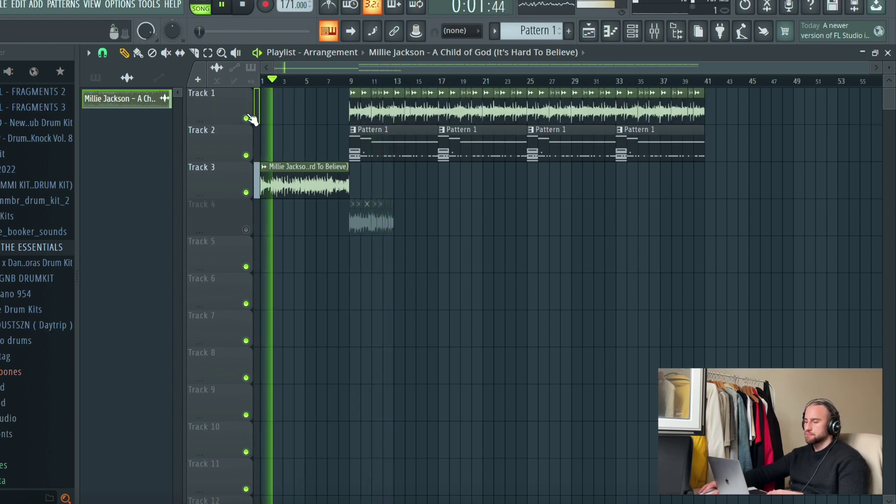
click(246, 119)
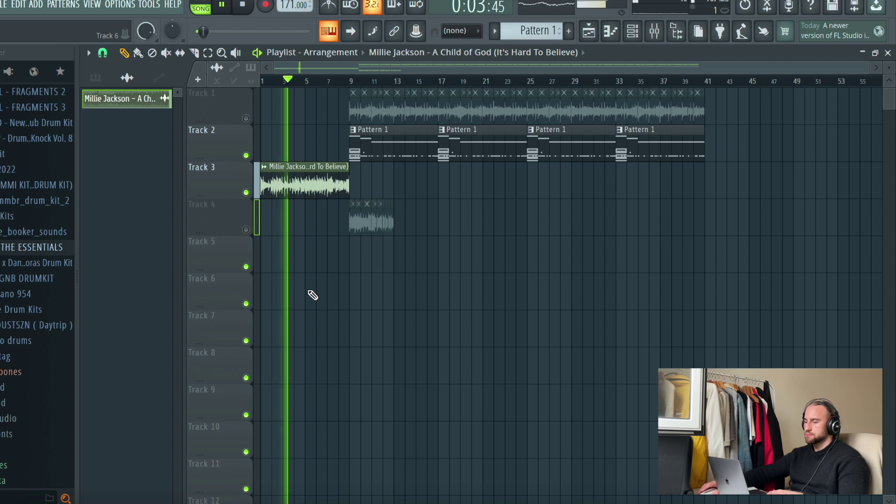
click(246, 230)
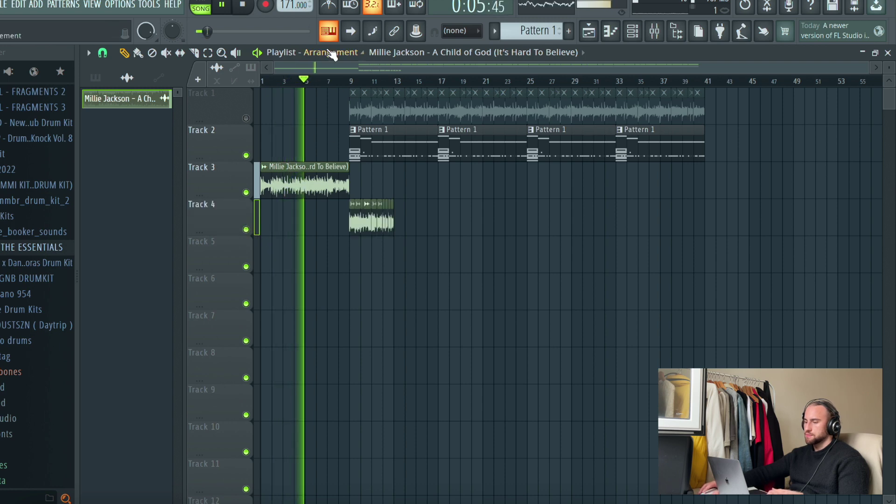
Step: Replay the first Track 4 chop repeatedly from just after bar 9 to find where it should start
scroll(336, 73, up, 5)
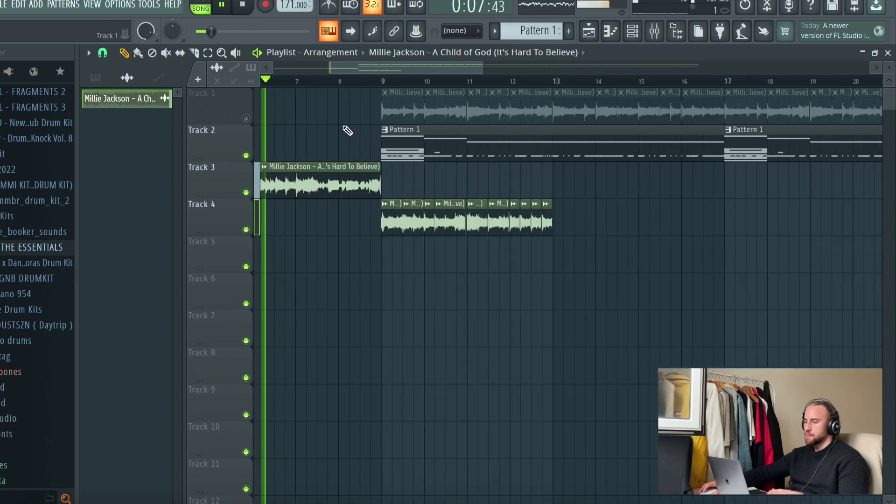
click(194, 53)
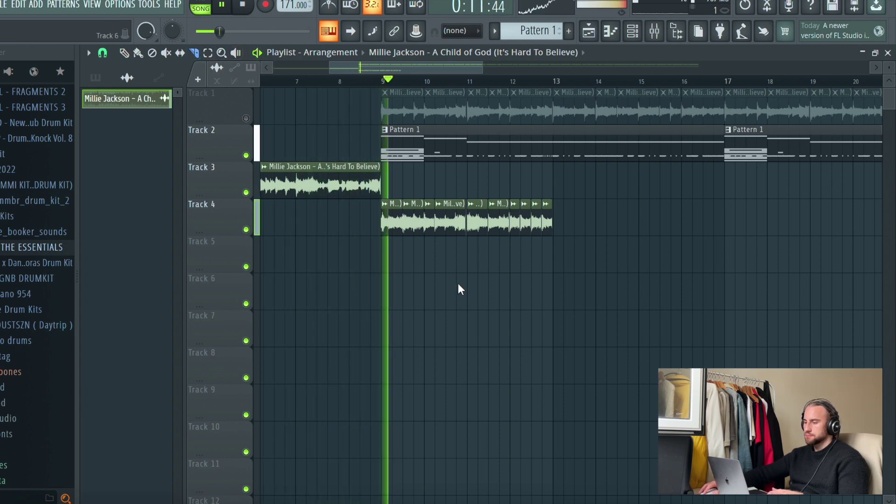
key(space)
scroll(390, 89, up, 3)
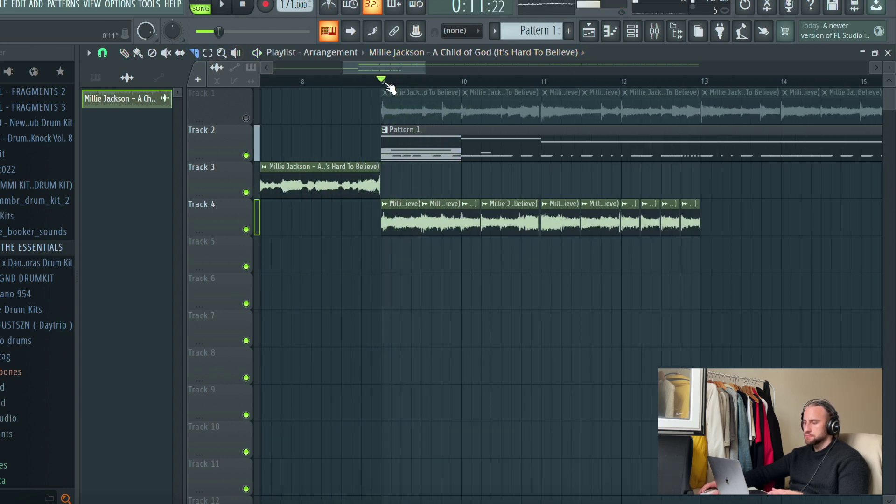
click(398, 82)
key(space)
key(space)
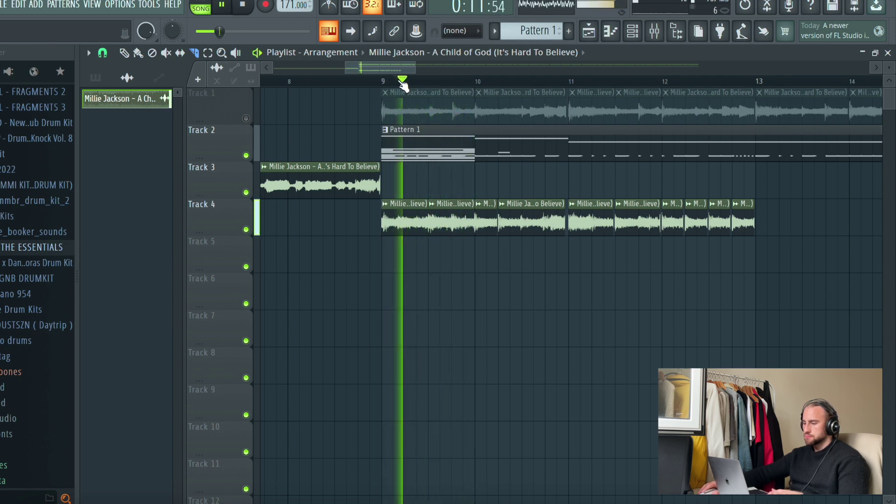
key(space)
key(space)
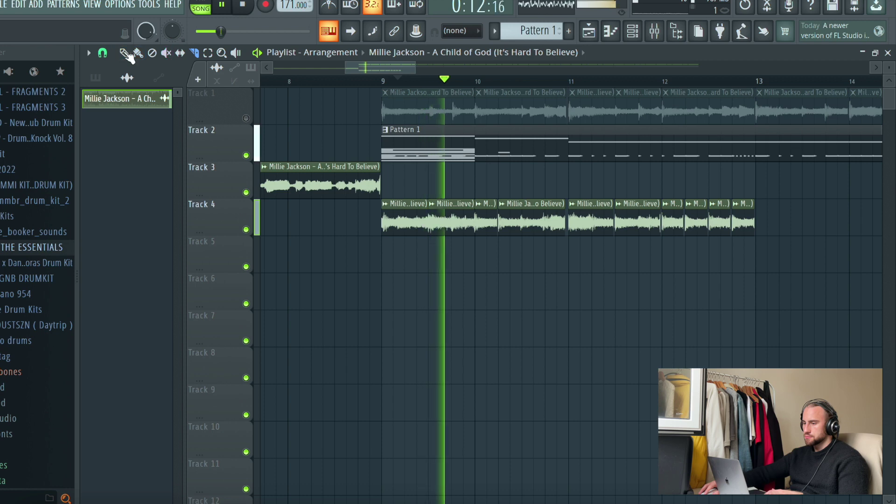
key(space)
key(space)
key(space)
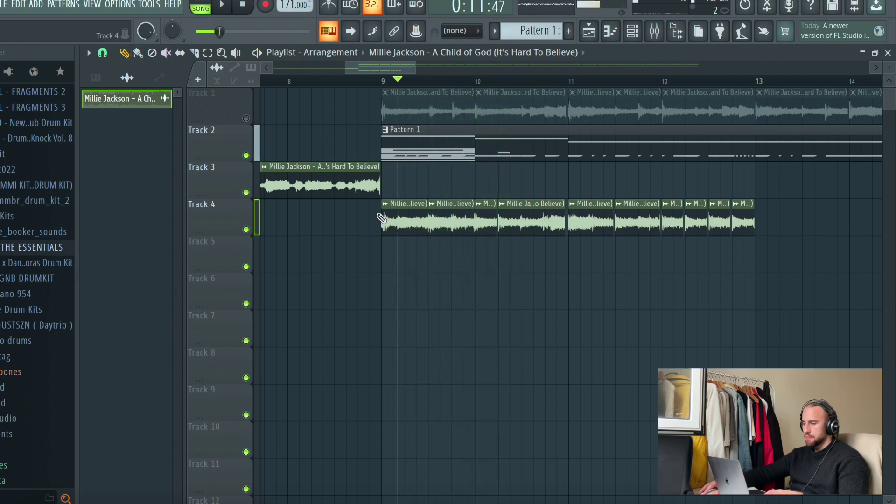
Step: Trim the start of the first Track 4 chop to just after bar 9, refining the cut during playback
key(space)
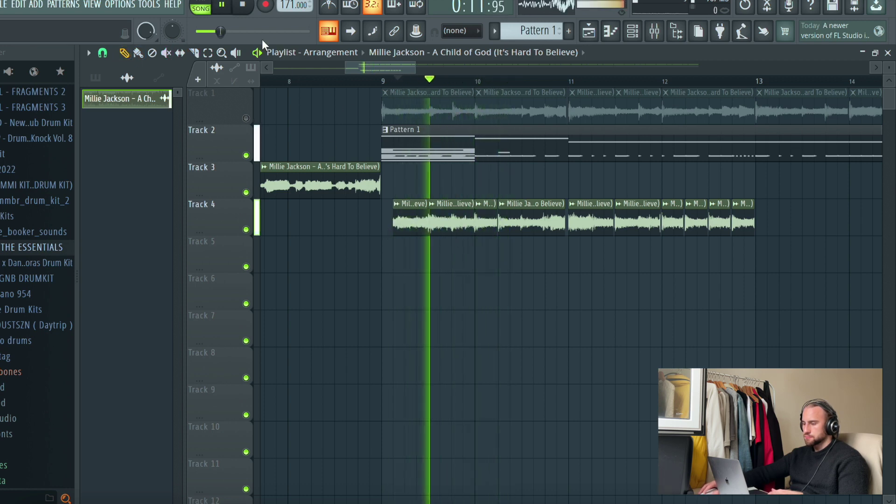
key(space)
key(space)
key(space)
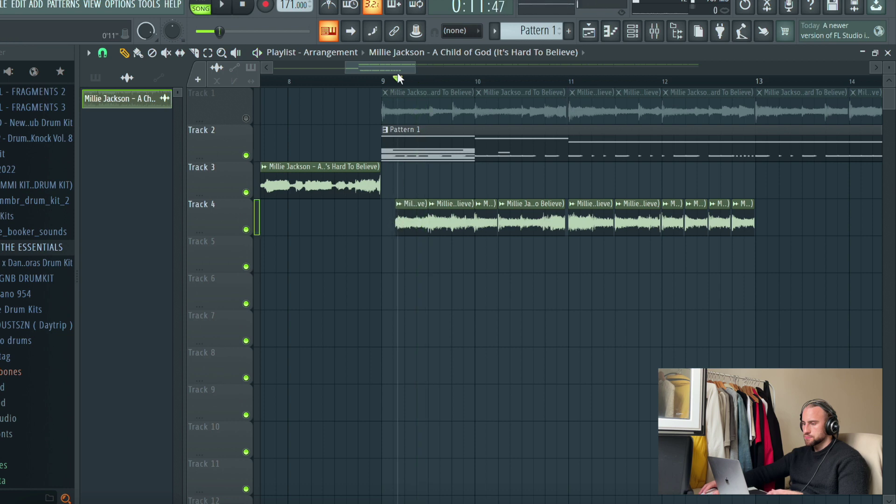
scroll(398, 79, up, 4)
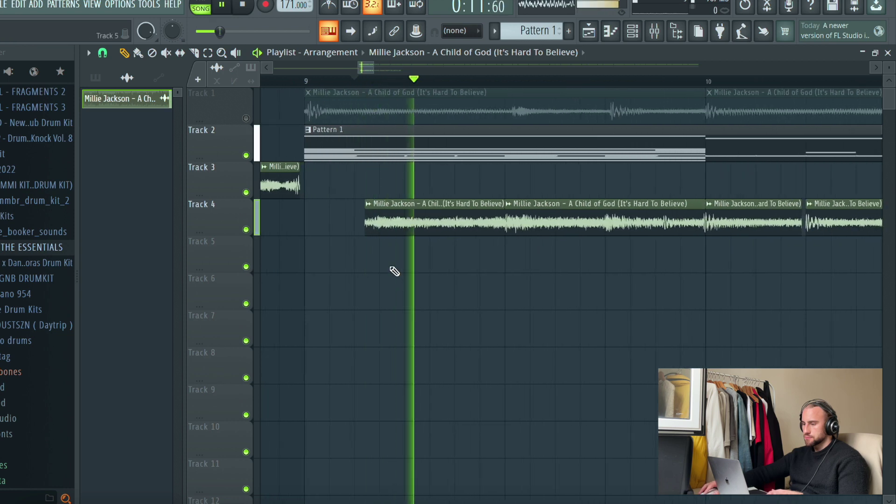
double_click(359, 232)
mouse_move(365, 230)
mouse_down()
mouse_move(354, 231)
mouse_move(376, 241)
mouse_up()
right_click(591, 328)
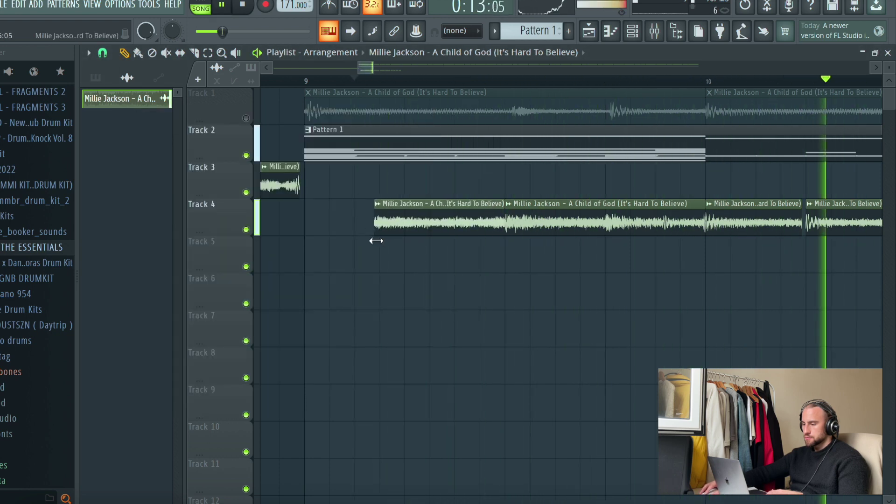
Step: Move the trimmed first chop on Track 4 so that it starts at bar 9, and replay it from there
scroll(484, 89, down, 4)
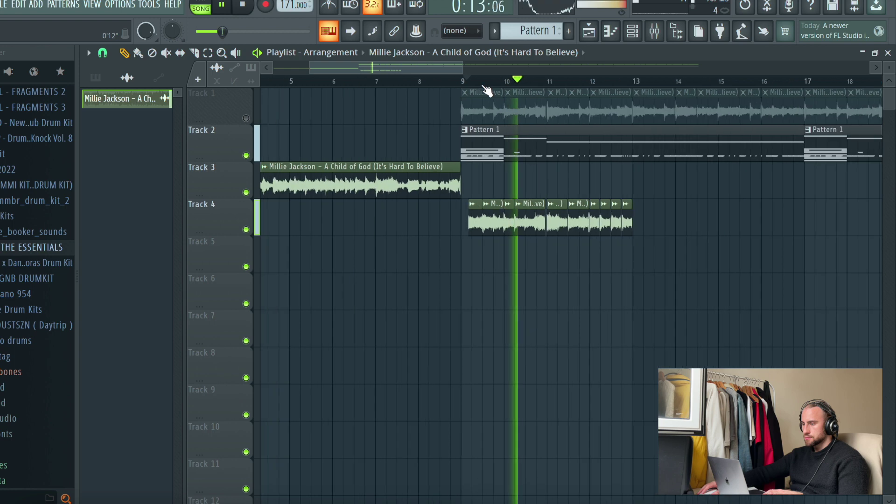
drag(686, 236, 430, 242)
click(512, 358)
click(461, 80)
scroll(468, 79, up, 1)
scroll(470, 82, up, 4)
key(space)
key(space)
drag(500, 213, 457, 222)
key(space)
key(space)
key(space)
Step: Extend the end of the first Track 4 chop to the start of the second chop and play it
drag(504, 224, 543, 236)
key(space)
key(space)
key(space)
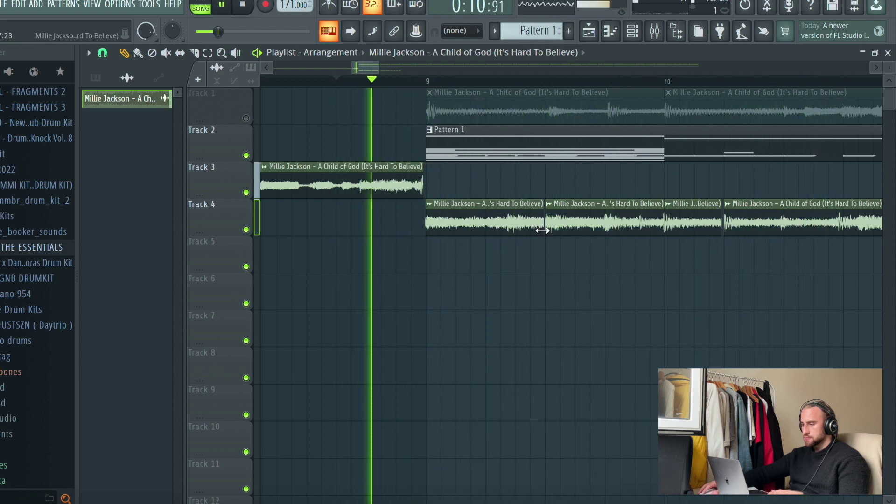
drag(539, 229, 529, 235)
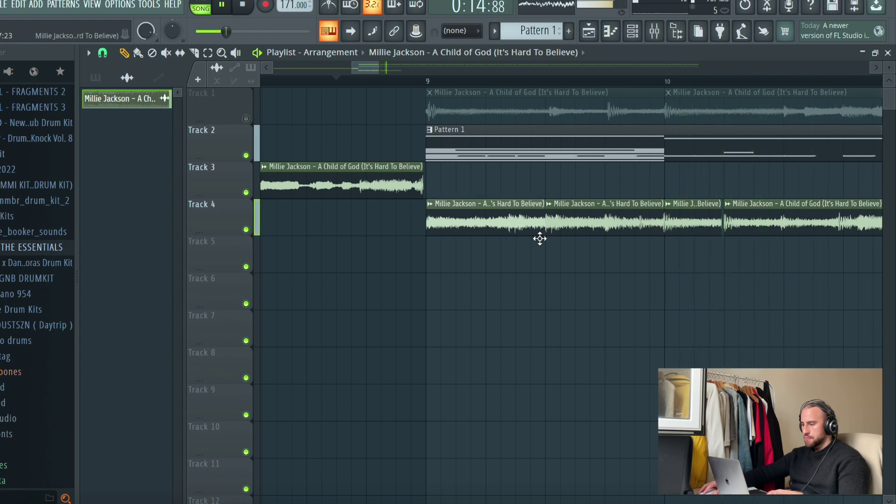
Step: Shorten the first Track 4 chop to about a third of bar 9 and fill the gap before the next chop with a trimmed copy
key(space)
mouse_move(541, 233)
mouse_down()
mouse_move(506, 236)
mouse_move(514, 266)
mouse_up()
key(space)
key(space)
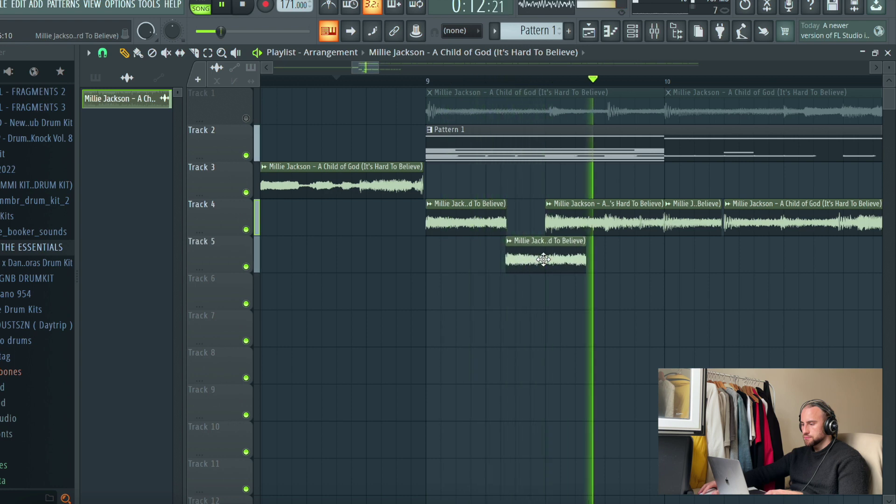
drag(587, 264, 532, 232)
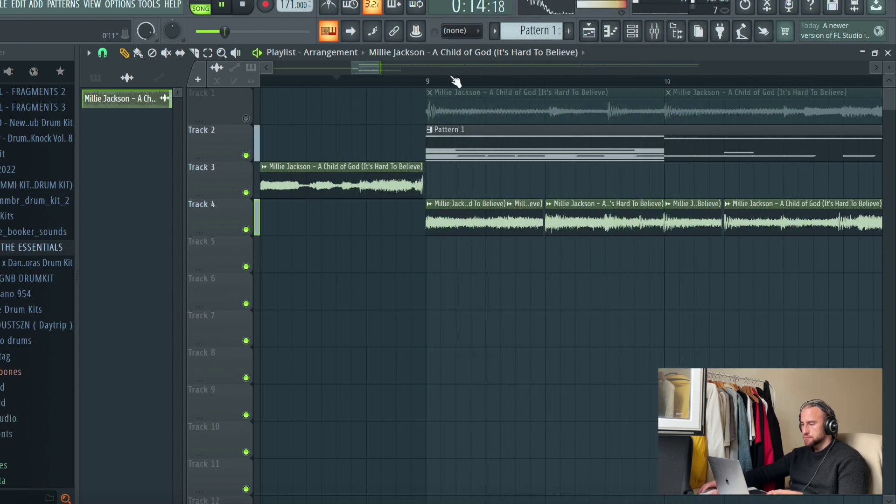
Step: Add FF Pro-Q to slot 3 of mixer Insert 1 with a high shelf at 4870.3 Hz, -30 dB and Q 0.614
scroll(452, 77, down, 8)
click(654, 33)
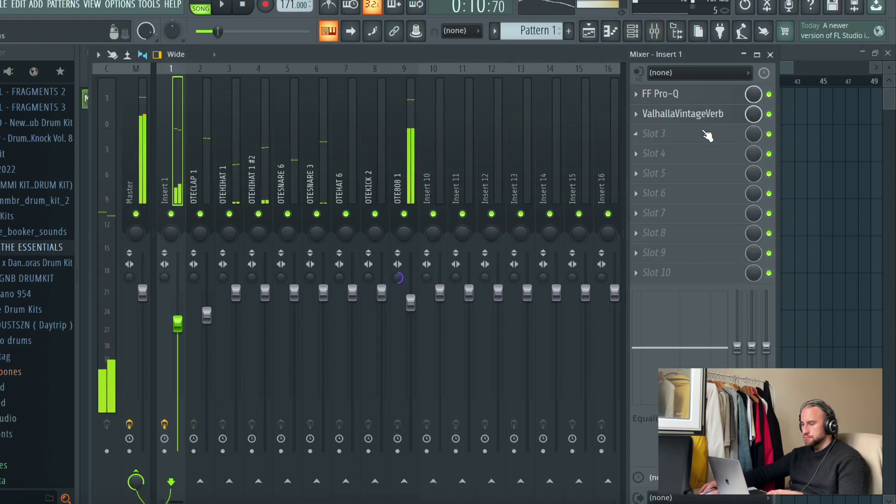
click(707, 135)
click(278, 161)
drag(499, 246, 409, 466)
drag(359, 370, 367, 354)
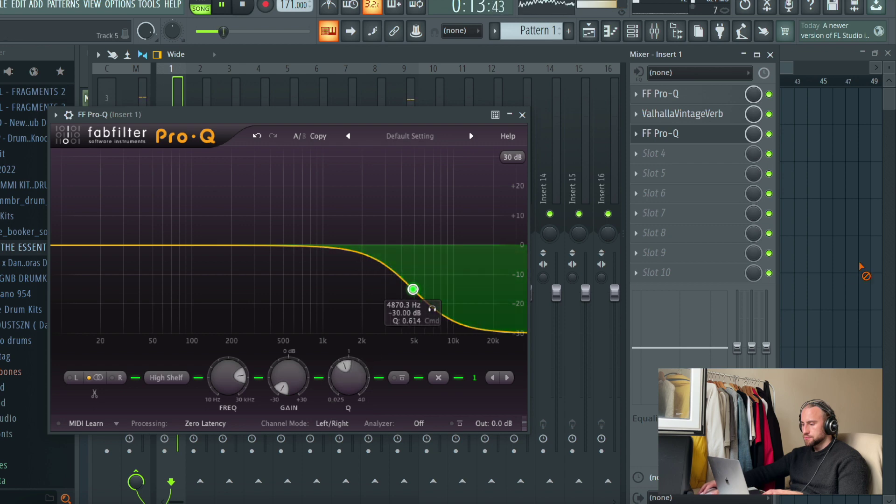
key(F5)
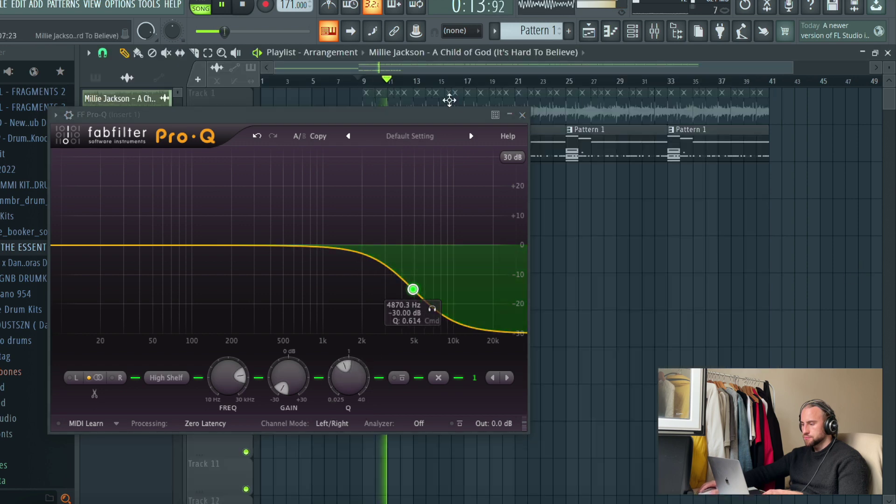
click(523, 115)
Step: Play from bar 9, select all the chops on Track 4 and duplicate them from bar 13 to bar 17
click(363, 83)
scroll(364, 83, up, 5)
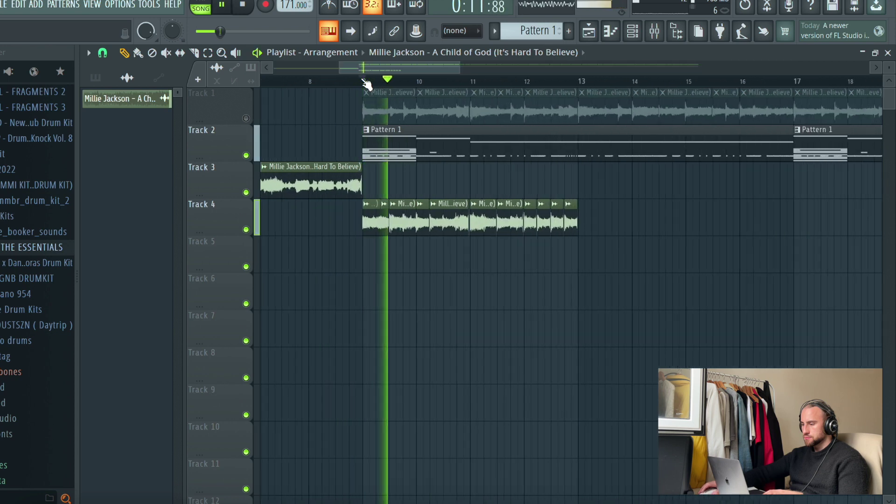
drag(374, 70, 384, 74)
click(207, 54)
drag(568, 212, 322, 235)
click(124, 53)
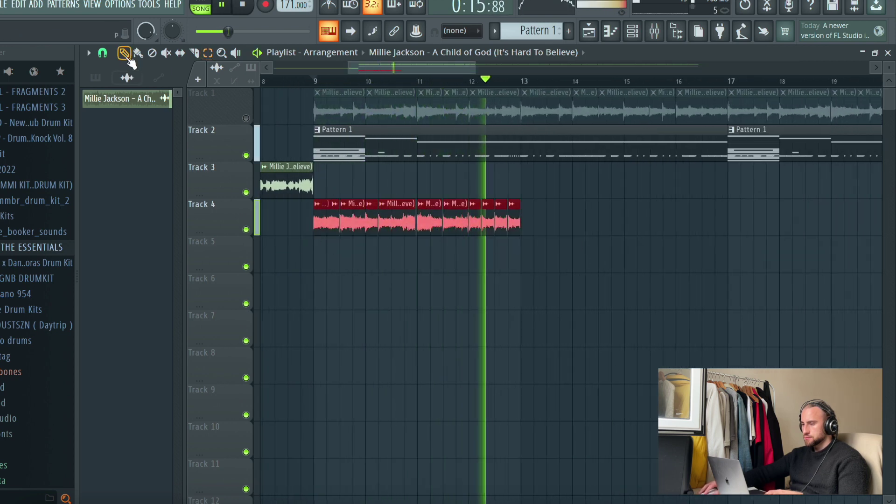
key(ctrl+b)
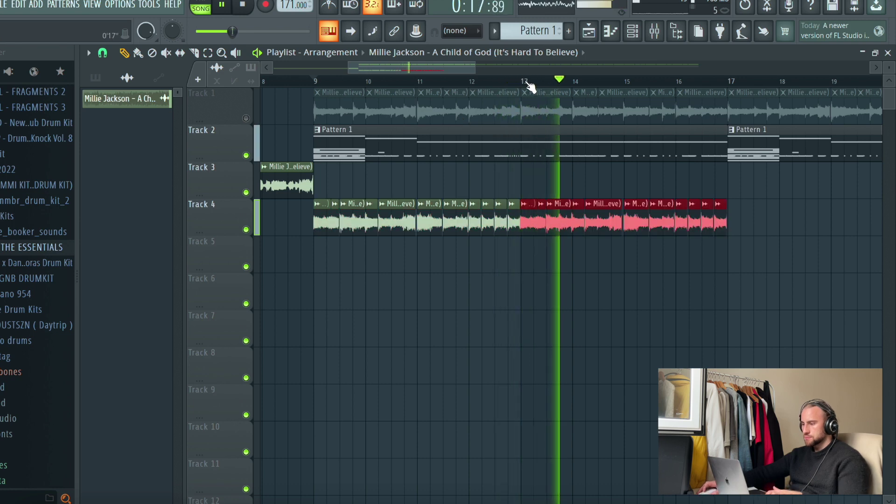
Step: Align the start of the duplicated Track 4 chops with bar 13 and replay the section
scroll(530, 88, up, 4)
key(space)
drag(414, 217, 427, 220)
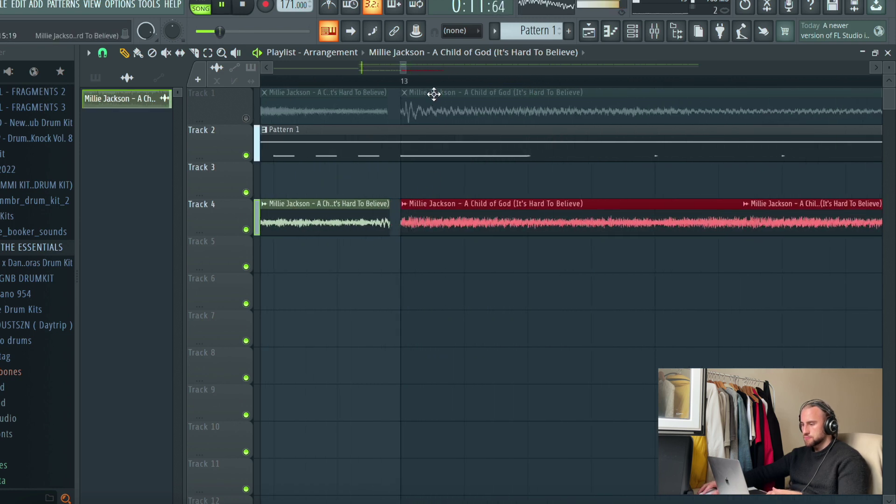
scroll(442, 89, down, 5)
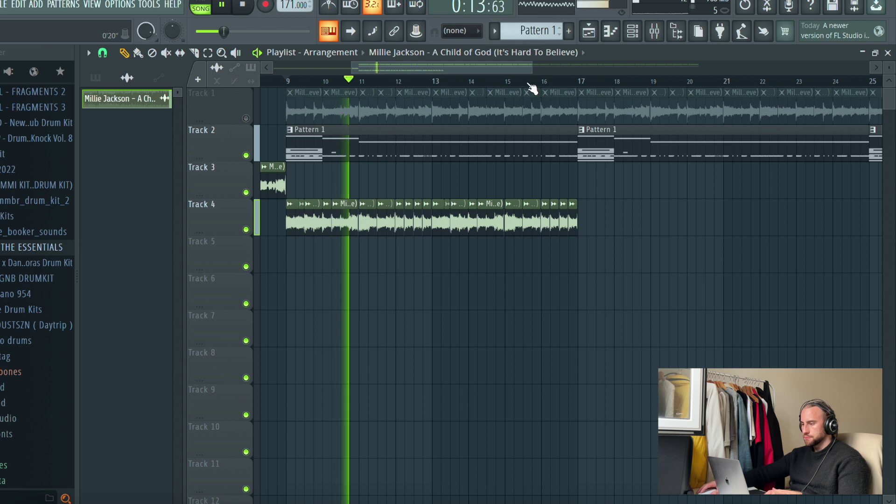
Step: Duplicate all the Track 4 chops from bars 9–16 to bar 17 and align the copies' start with bar 17
scroll(530, 88, down, 3)
click(208, 53)
click(256, 228)
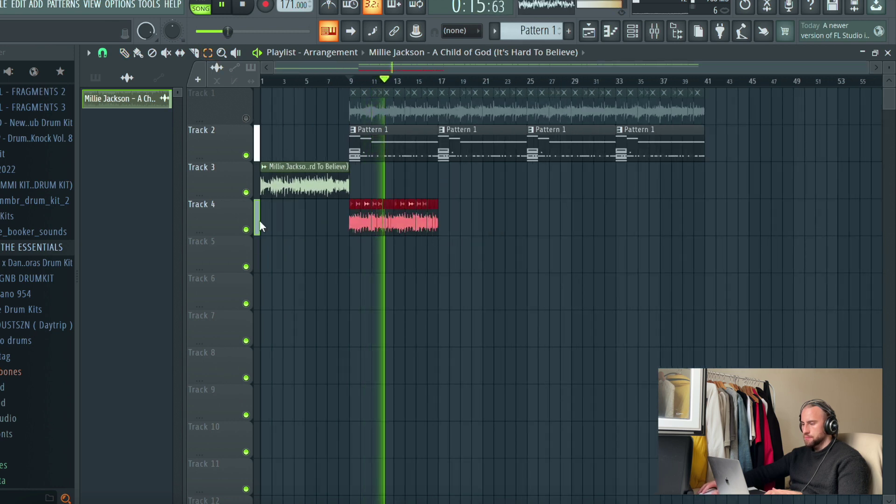
key(ctrl+b)
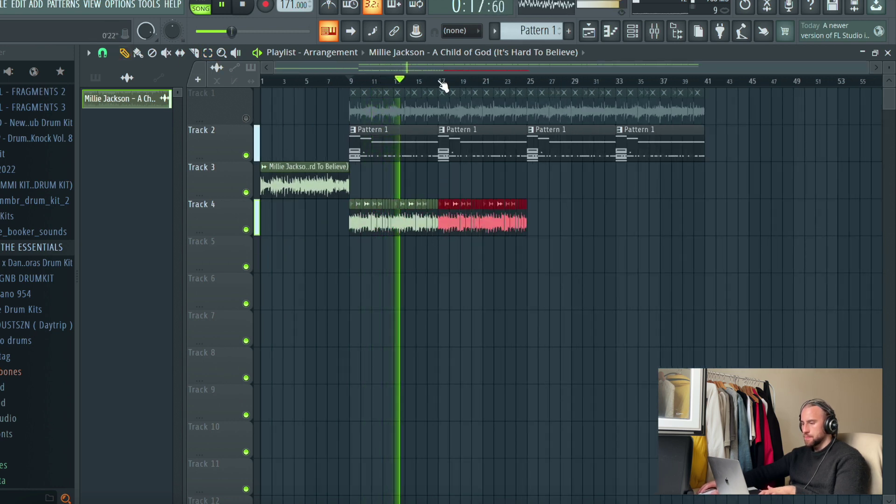
scroll(442, 91, up, 5)
drag(459, 218, 469, 218)
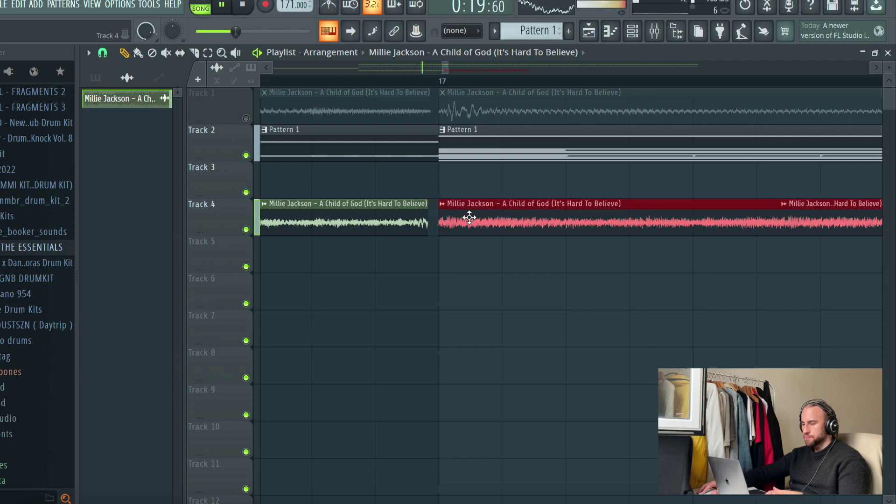
scroll(495, 84, down, 6)
ctrl+click(561, 340)
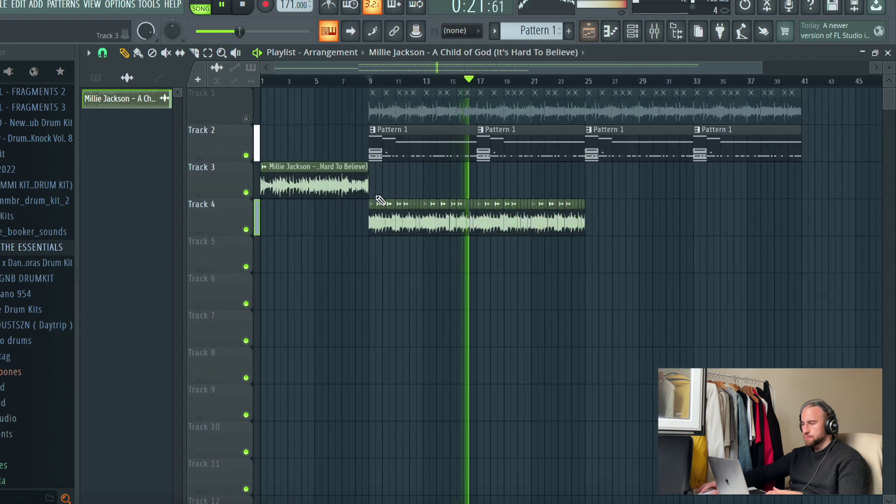
Step: Play the section from bar 9 with Track 4 muted and unmuted to compare the beat with and without the sample
key(space)
click(247, 230)
key(space)
click(247, 230)
key(space)
key(space)
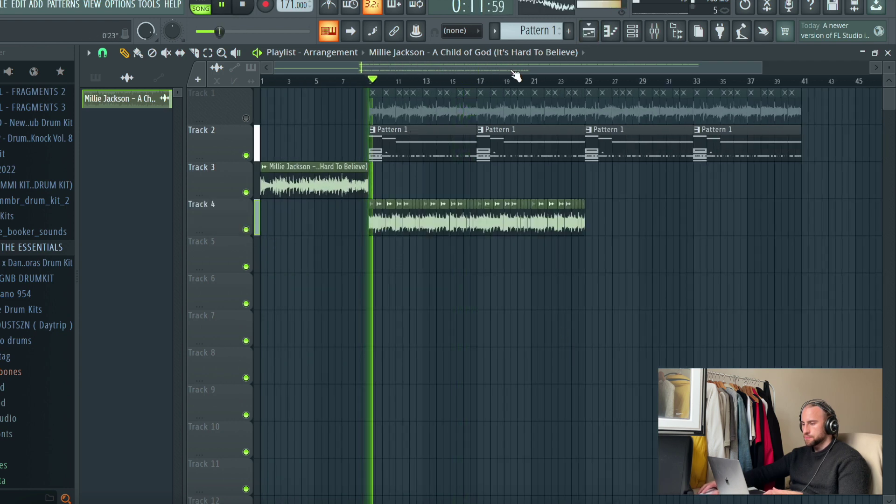
Step: Mute the OTE808 1 channel, enable the Purity channel and play Pattern 1 from bar 9
click(638, 34)
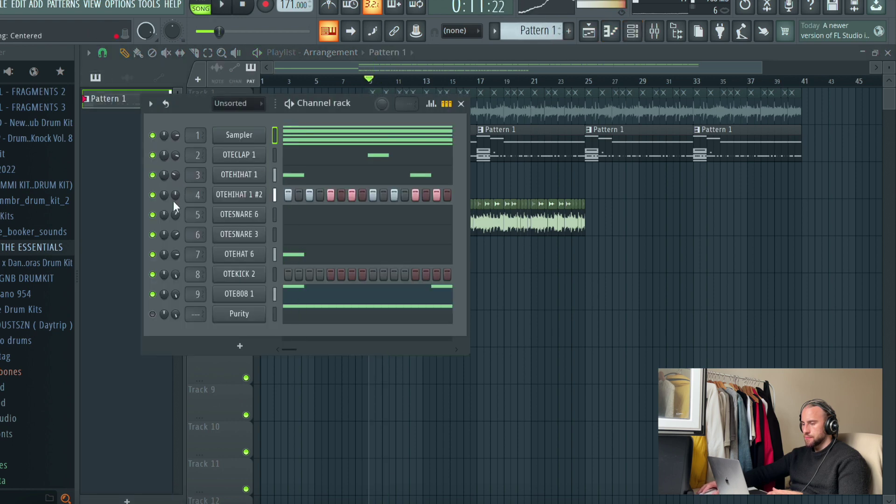
key(space)
key(space)
click(153, 294)
key(space)
click(153, 314)
key(space)
key(space)
Step: Delete the F6, D#6 and first C6 notes from bars 1 to 3 of the Purity part
click(334, 319)
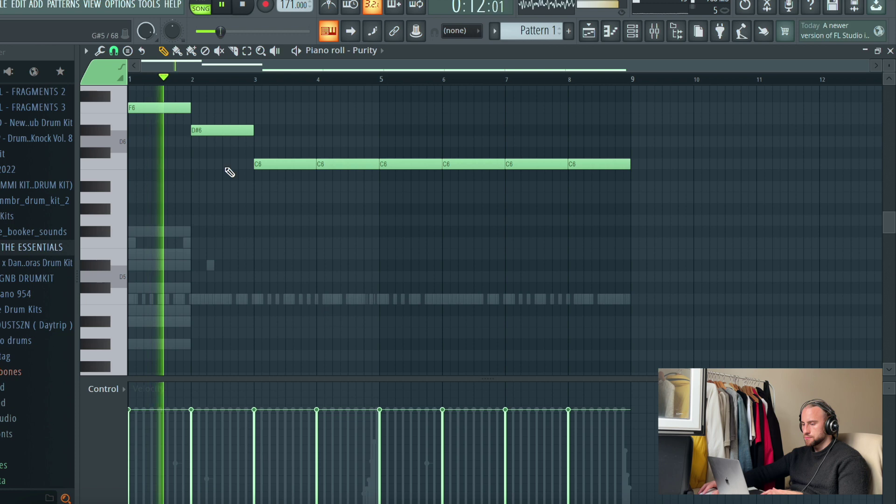
key(space)
right_click(268, 162)
click(131, 232)
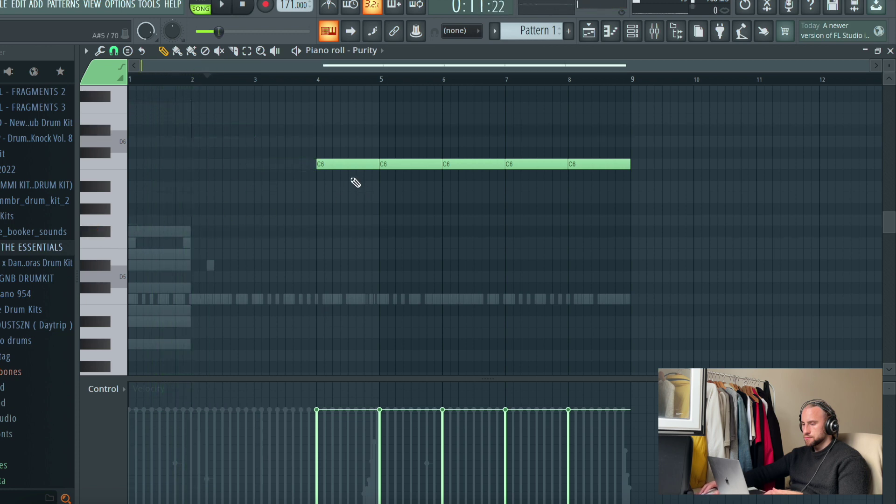
click(102, 235)
right_click(132, 235)
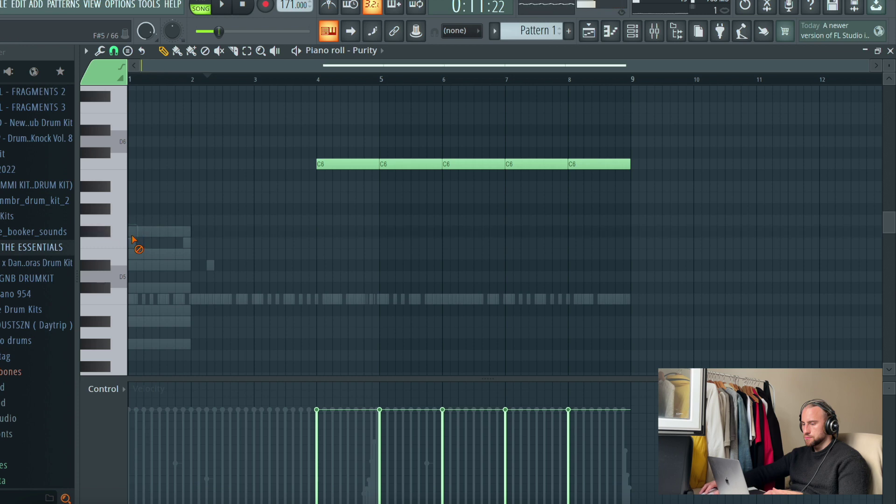
Step: Place a one-bar F5 note in bar 1 of the Purity part and audition it against the sample
click(361, 168)
drag(180, 233, 136, 240)
key(space)
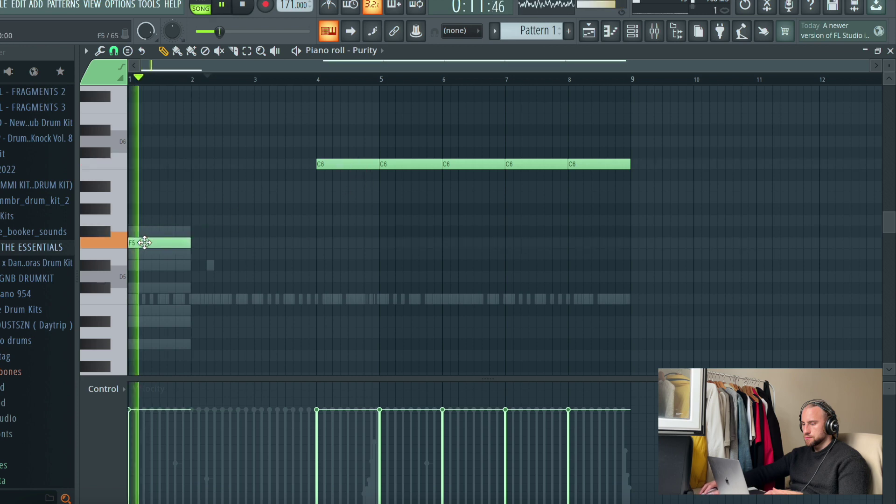
key(F6)
key(space)
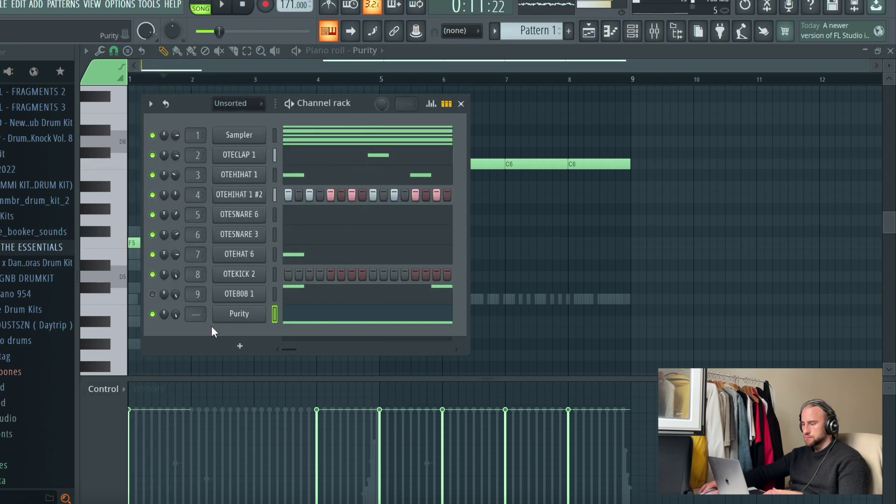
key(space)
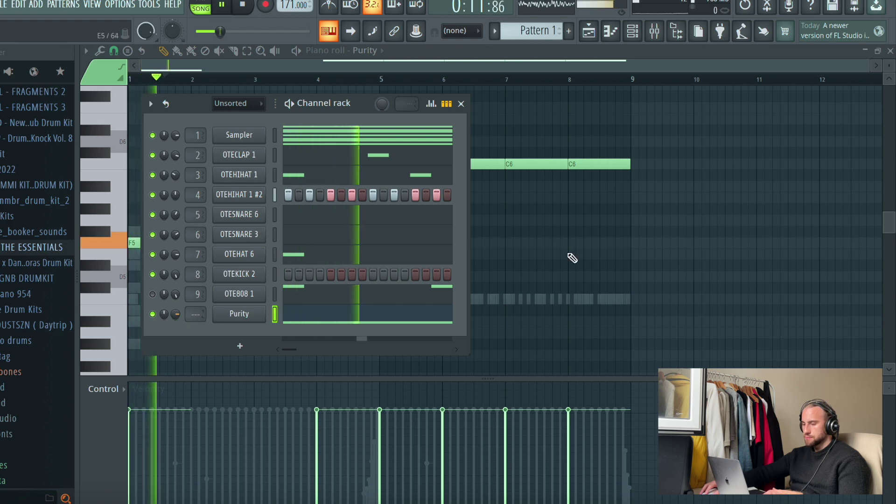
Step: Try an E5 note in bar 2 of the Purity part, remove it and lower the bar 1 note to C#5
key(F6)
click(191, 233)
drag(190, 235, 200, 256)
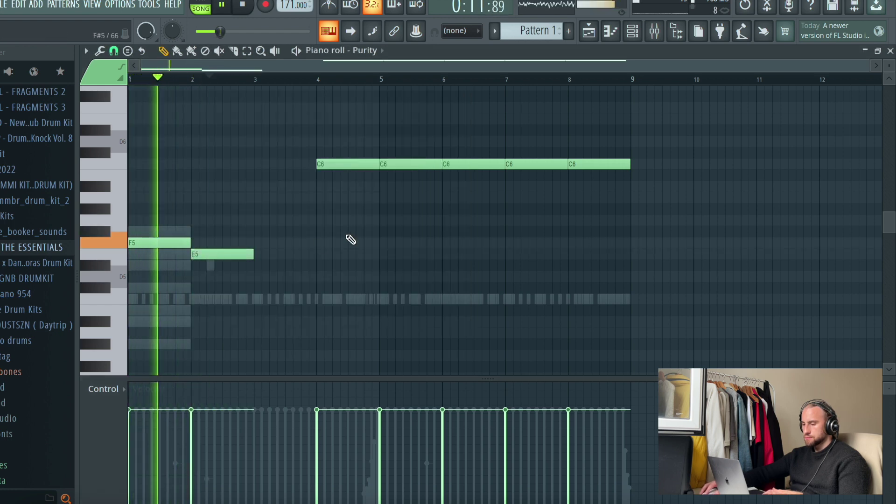
right_click(206, 253)
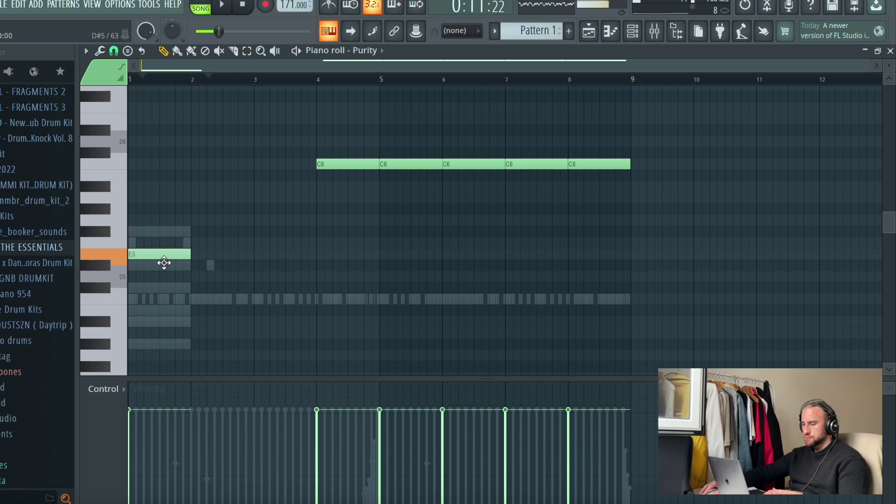
drag(163, 263, 164, 289)
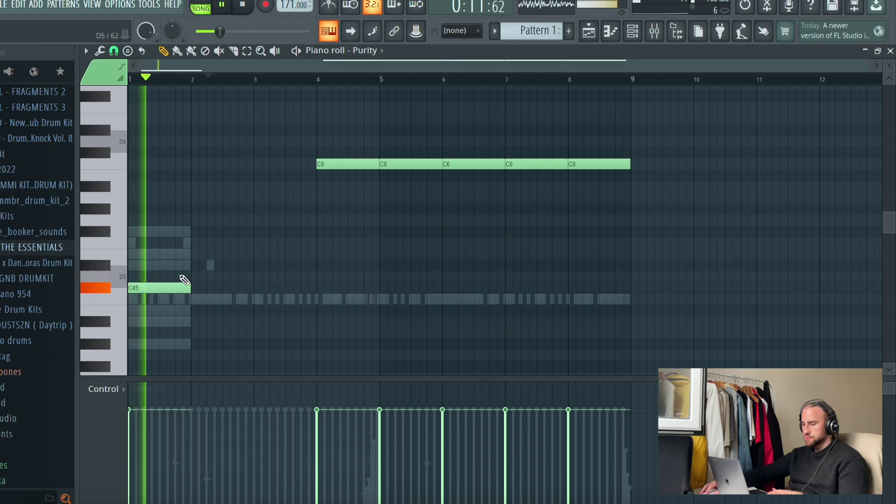
Step: Add one-bar Purity notes at G#4 in bar 2, A#4 in bar 3 and C5 in bar 4
click(193, 264)
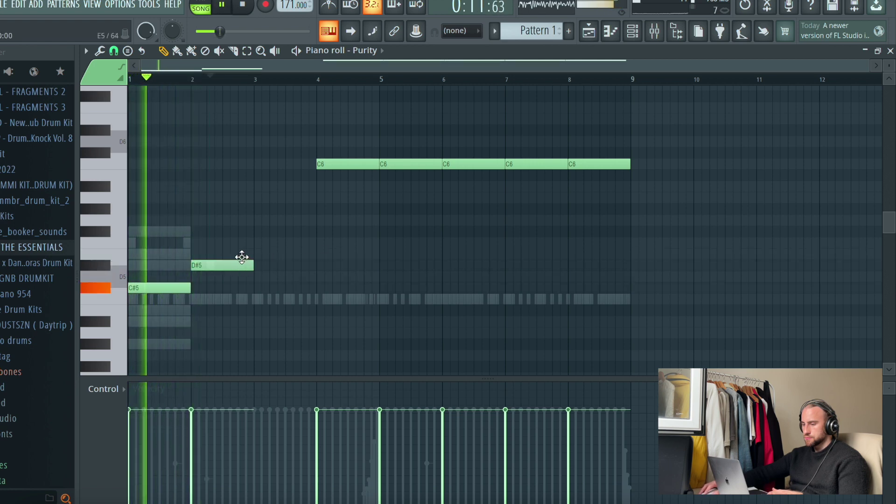
drag(241, 257, 215, 243)
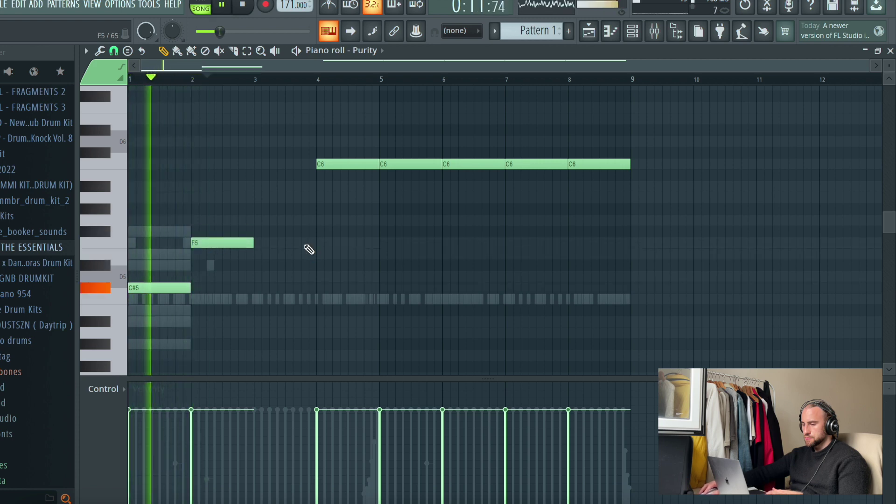
drag(234, 242, 215, 346)
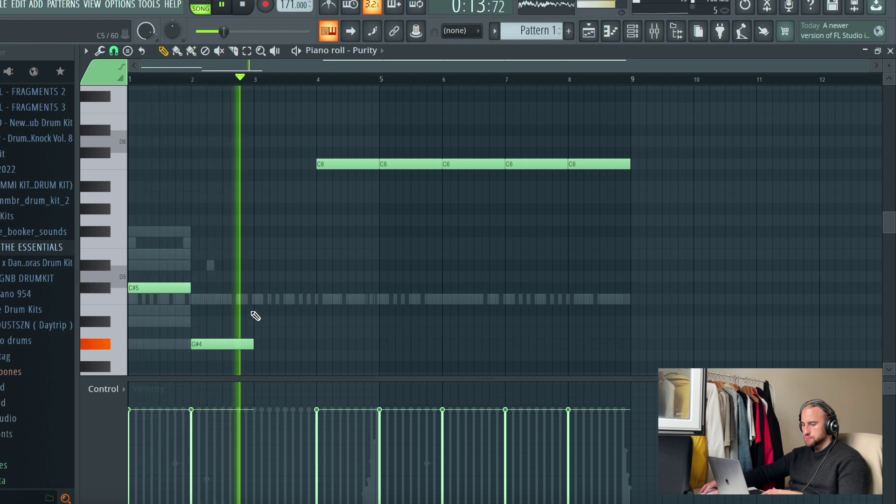
click(255, 321)
click(320, 299)
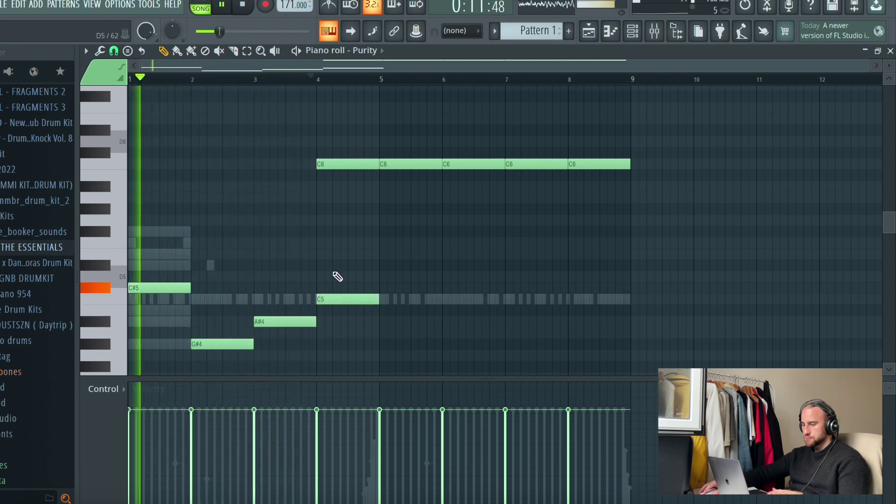
Step: Delete the C6 notes in bars 4 to 8 and duplicate the four-bar Purity progression into bars 5 to 8
right_click(336, 164)
right_click(411, 164)
right_click(473, 164)
right_click(537, 164)
right_click(619, 165)
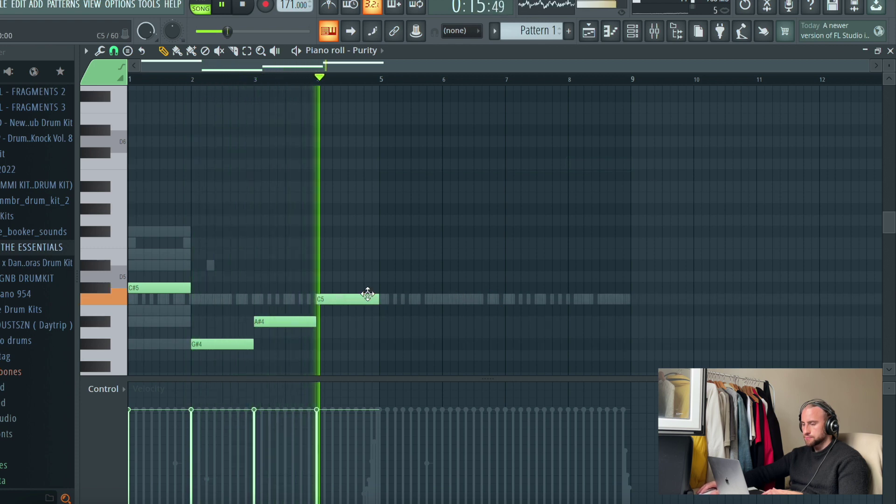
key(ctrl+b)
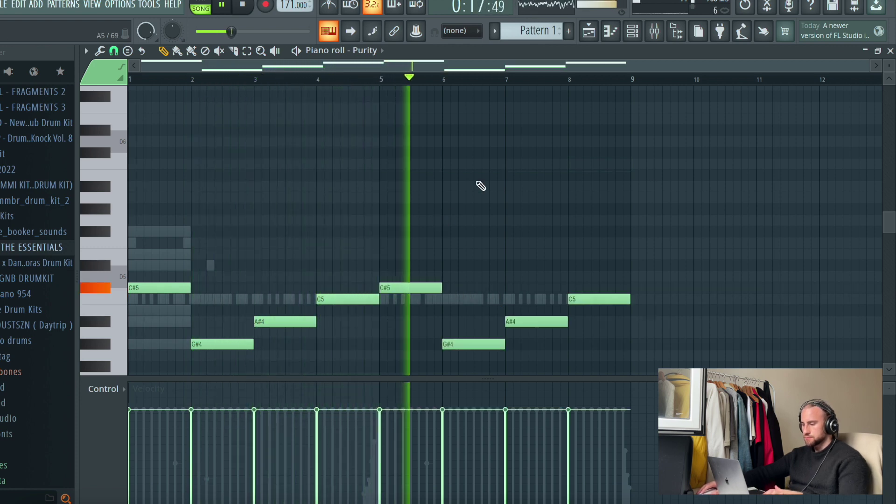
Step: Mute Purity, re-enable OTE808 1 and transpose all the OTE808 1 notes down two semitones
click(592, 32)
click(640, 31)
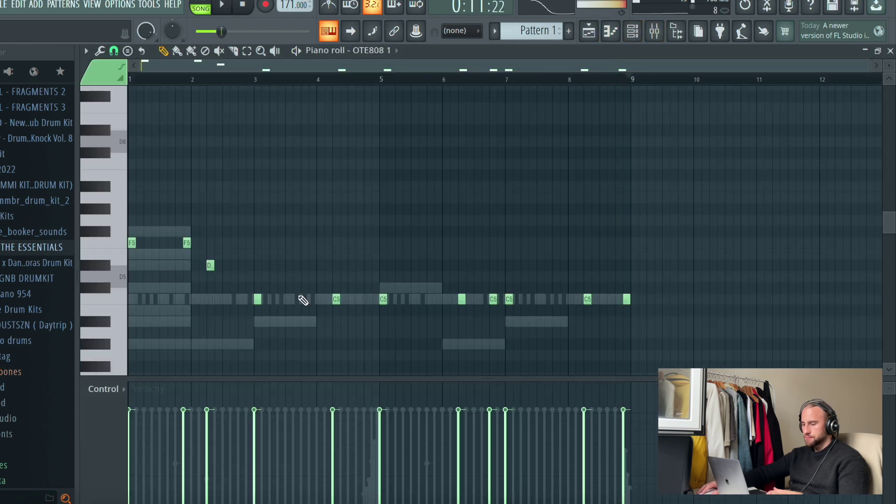
key(space)
key(space)
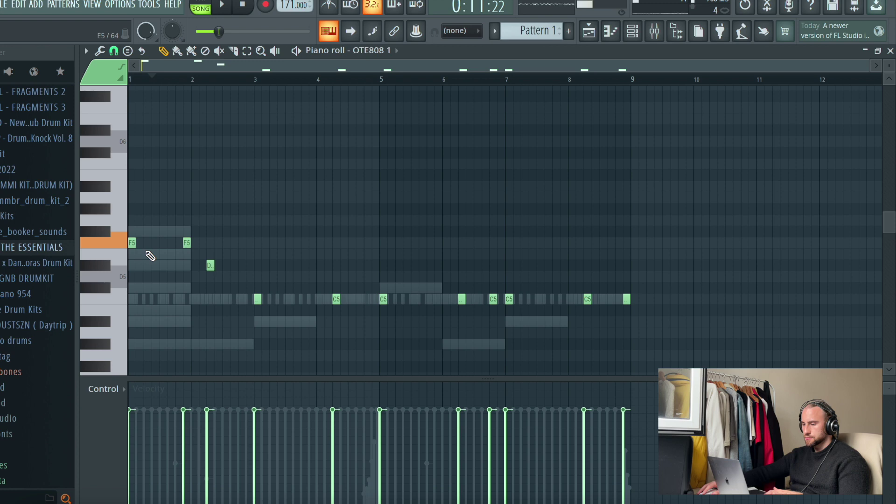
key(shift+Down)
Step: Move the OTE808 1 notes in bars 1 and 2 to G#4 and the bar 4 note to C5
drag(132, 266, 127, 343)
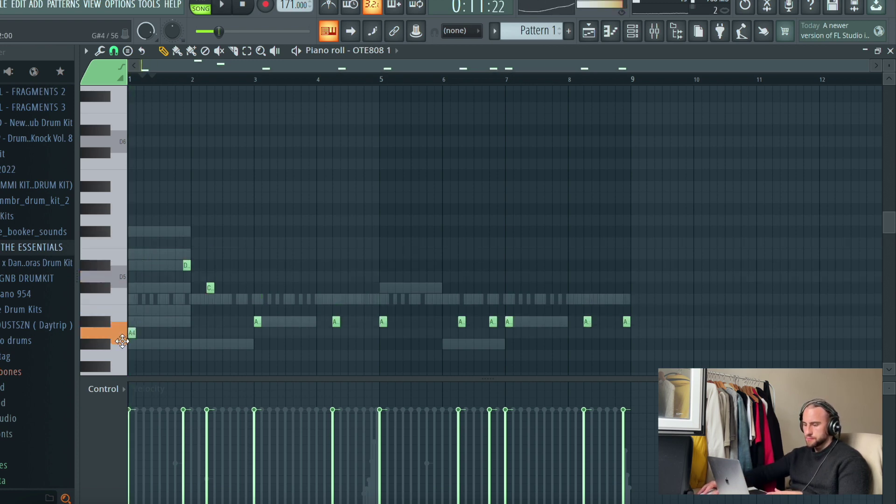
drag(186, 264, 184, 346)
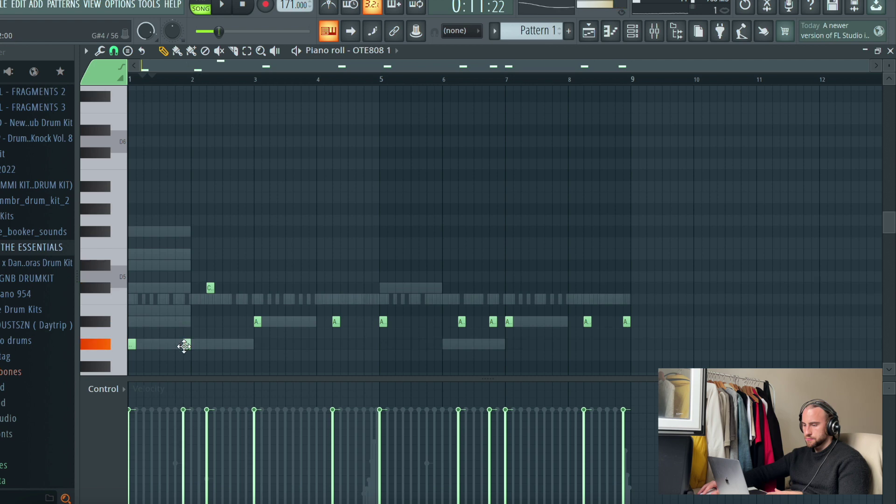
drag(206, 288, 206, 346)
drag(334, 320, 334, 299)
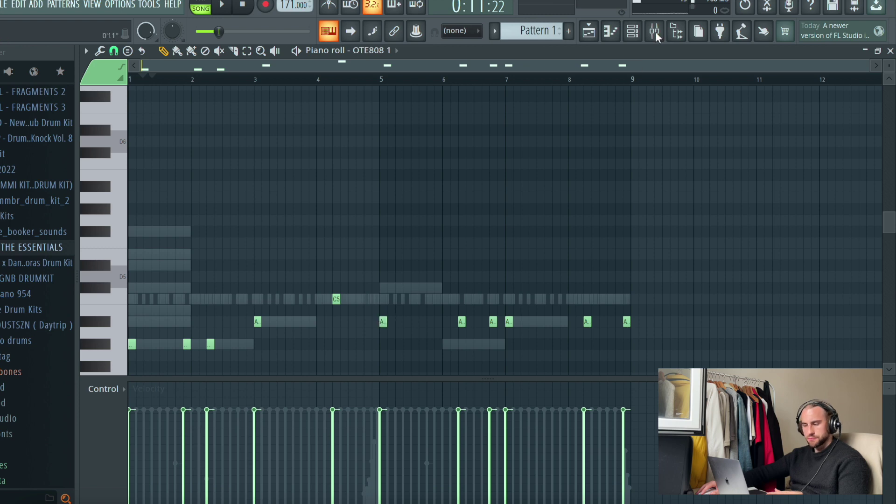
Step: Check the Purity progression and raise both OTE808 1 notes in bar 1 to C#5 to match it
scroll(506, 262, down, 1)
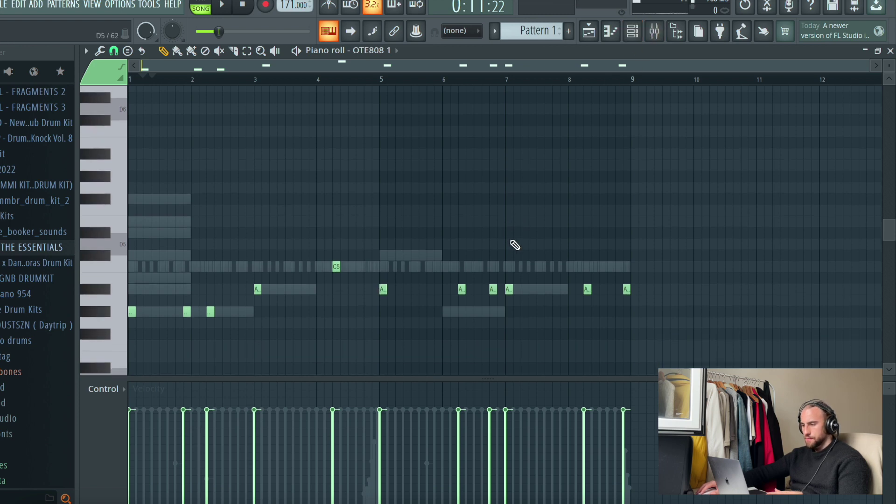
click(632, 31)
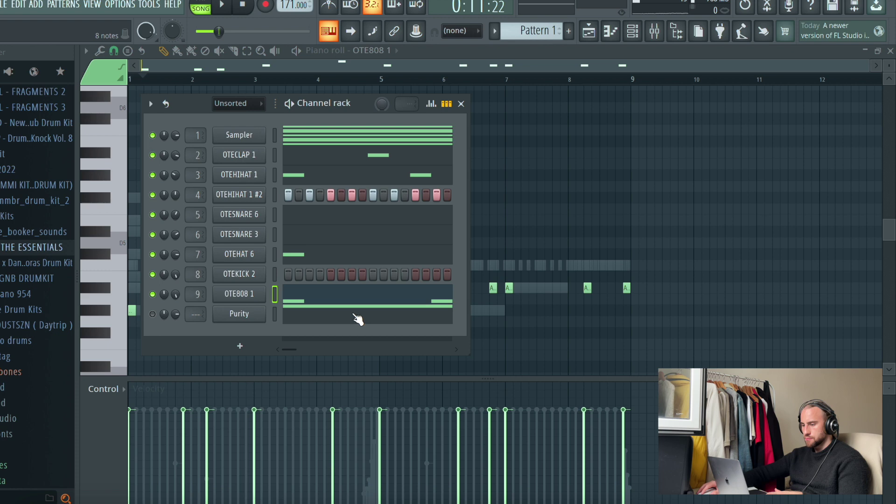
click(358, 319)
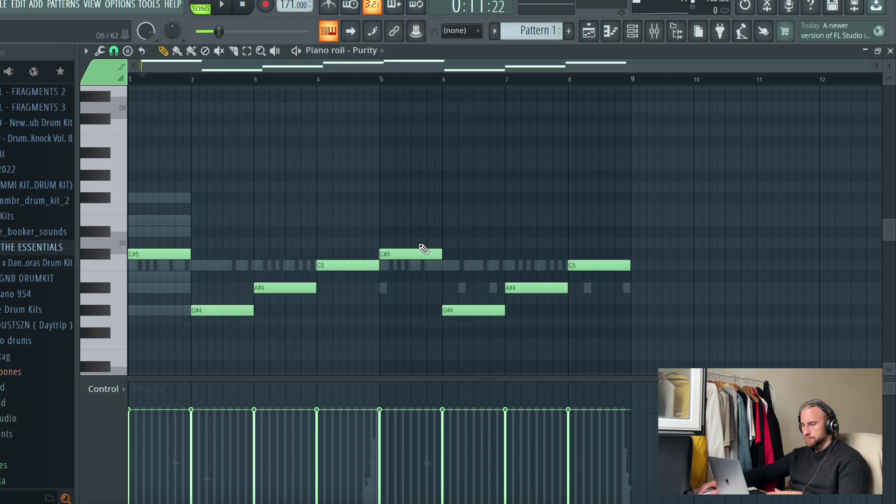
key(space)
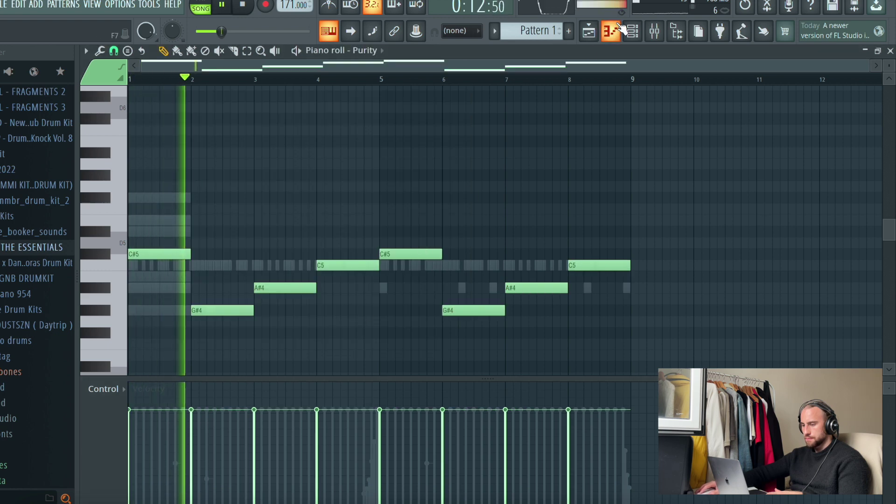
click(632, 30)
key(space)
click(321, 302)
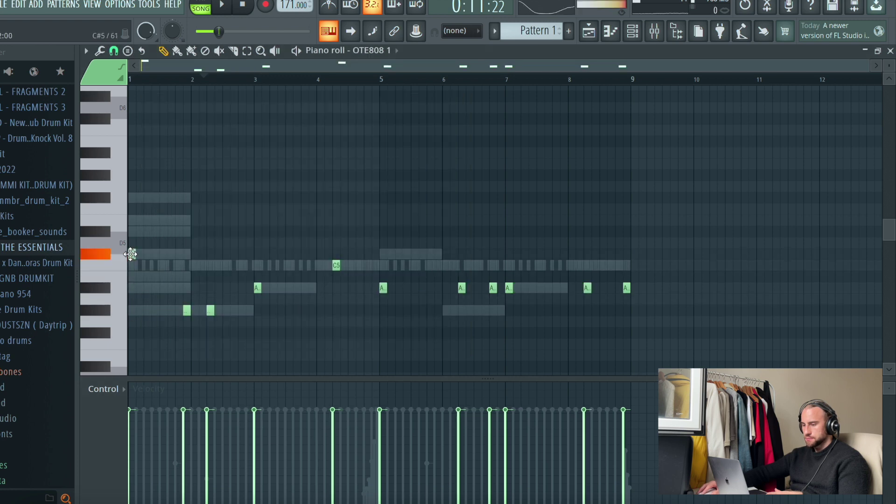
drag(186, 313, 188, 264)
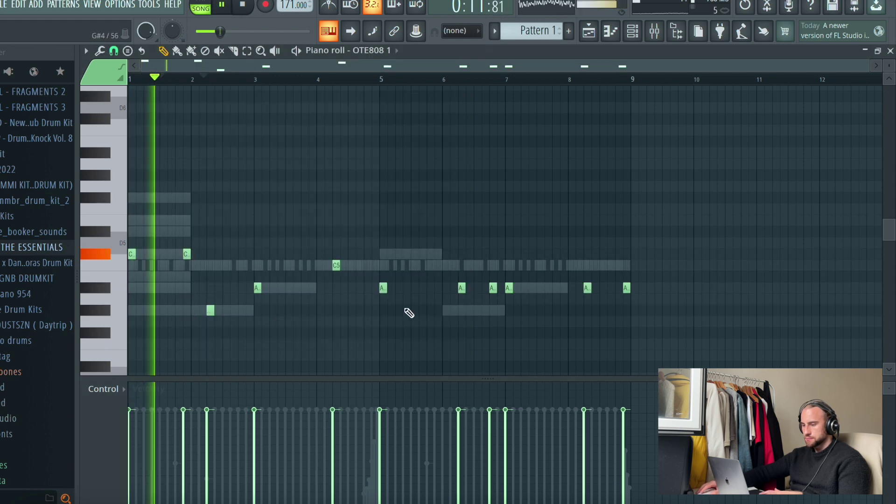
Step: Move the OTE808 1 notes to C#5 in bar 5, G#4 in bar 6 and C5 in bar 8
drag(382, 288, 380, 254)
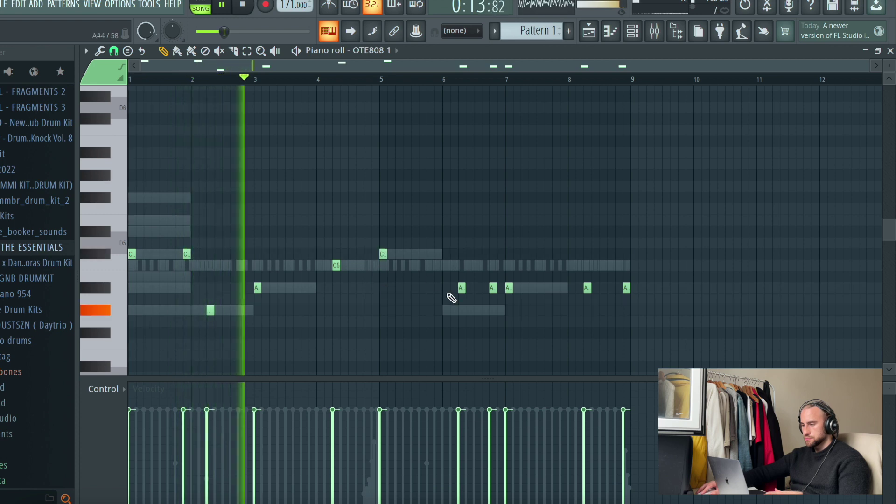
drag(459, 287, 492, 310)
drag(588, 287, 624, 258)
key(space)
Step: Try transposing all the OTE808 1 notes up one semitone and restore their pitches
key(shift+Up)
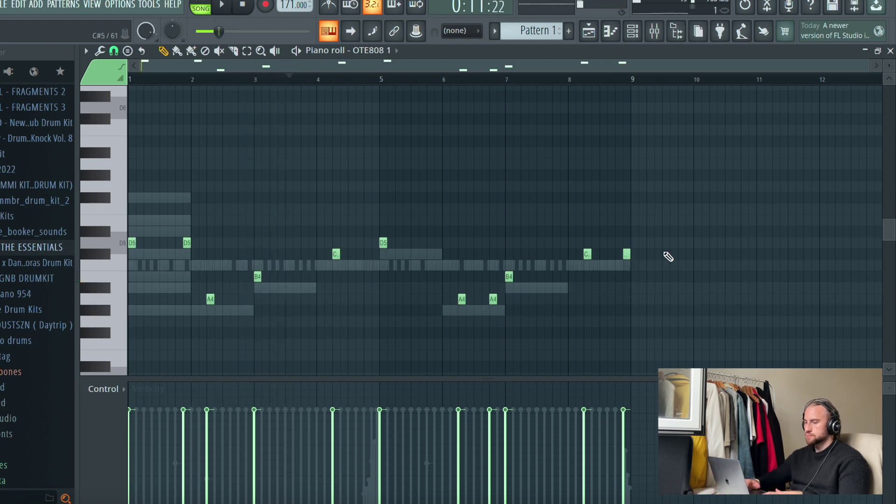
key(shift+Down)
key(shift+Down)
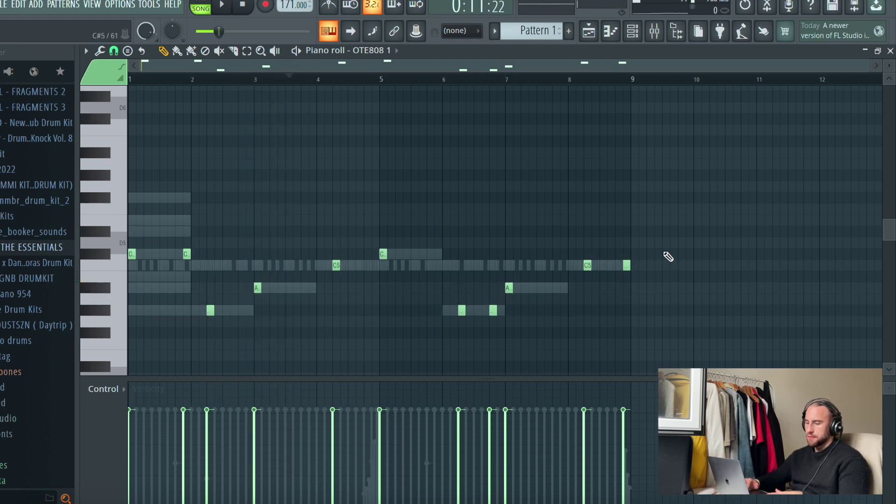
Step: Transpose all the OTE808 1 notes up three semitones and raise the pitch of the Millie Jackson sample
key(shift+Up)
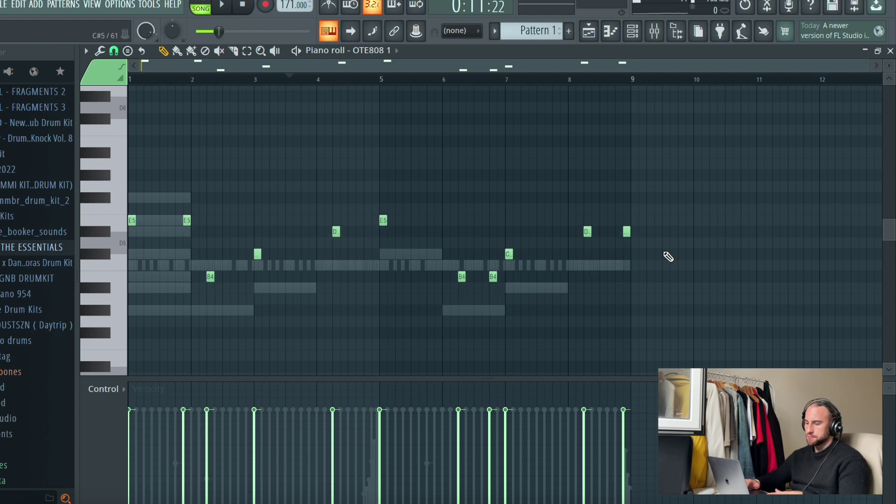
click(589, 31)
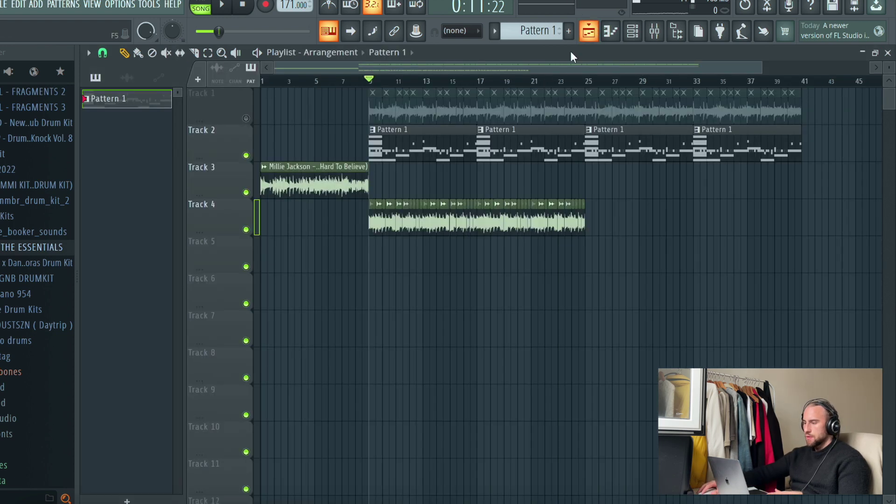
double_click(379, 223)
drag(327, 190, 327, 182)
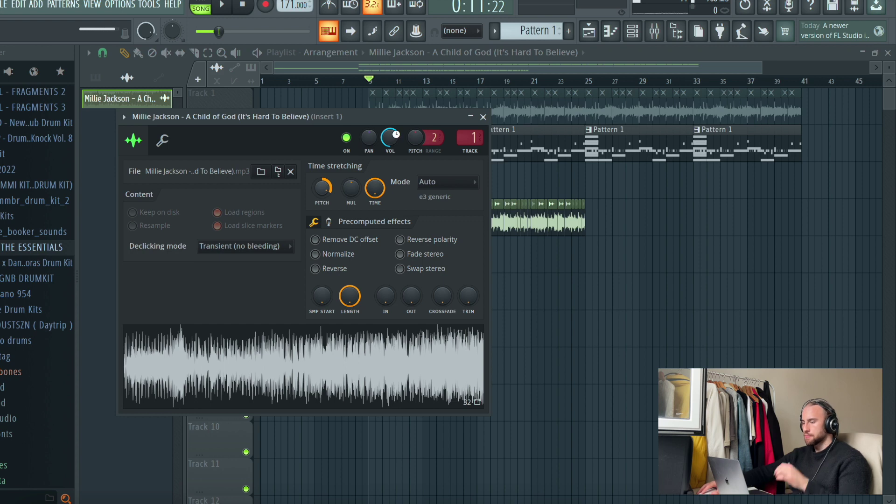
key(space)
key(Escape)
Step: Review the Pattern 1 channels and the ValhallaVintageVerb settings on mixer Insert 1 during playback
click(639, 34)
click(551, 31)
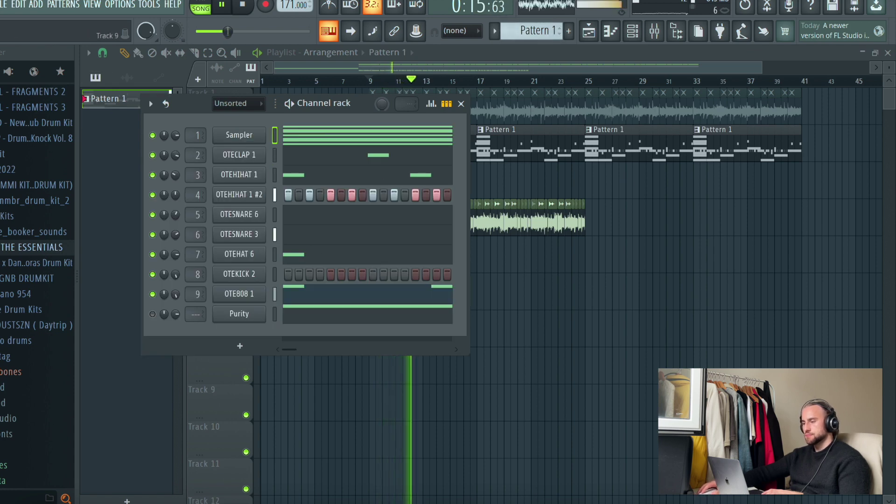
right_click(672, 334)
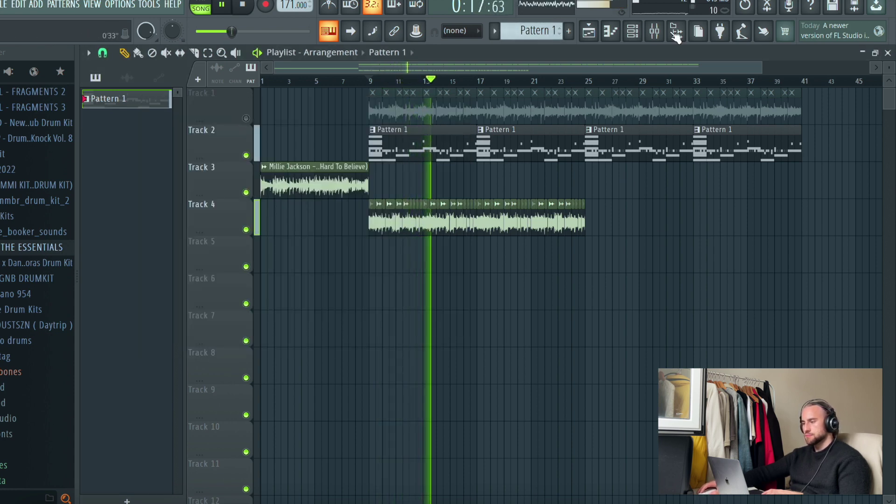
click(654, 31)
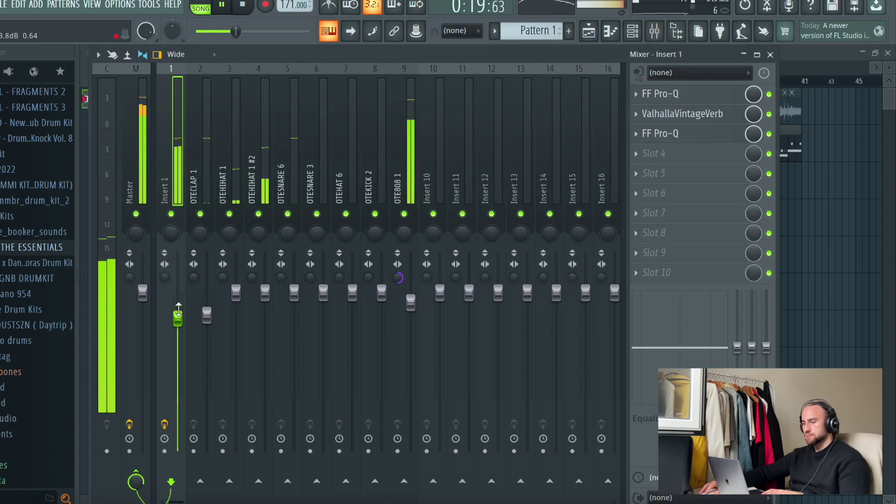
click(699, 119)
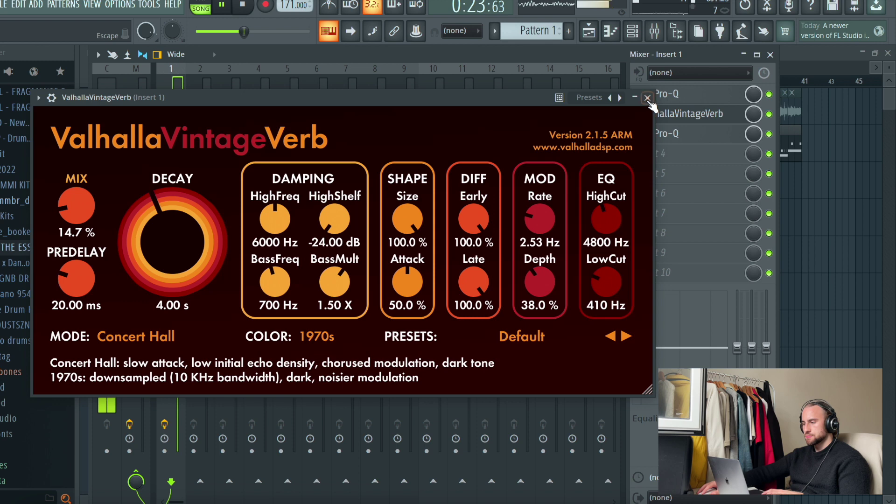
click(652, 114)
Step: Add RC-20 Retro Color to slot 4 of Insert 1 and set its Noise to 0%
click(659, 154)
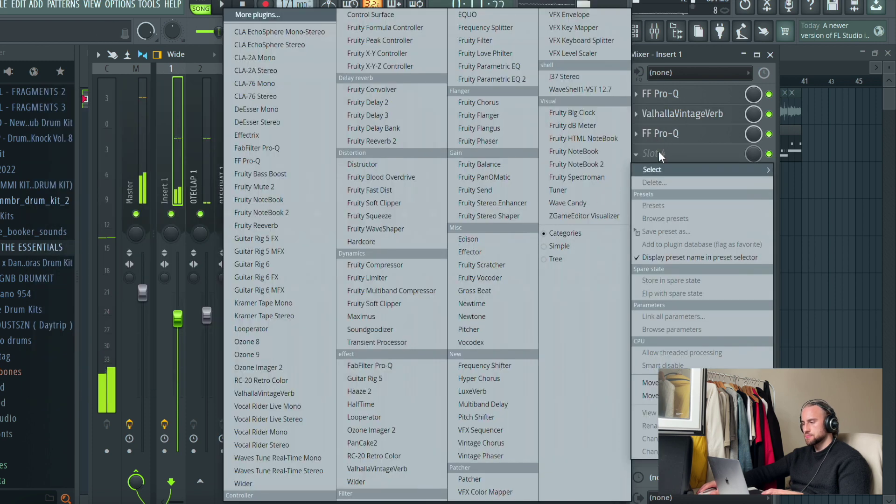
click(355, 456)
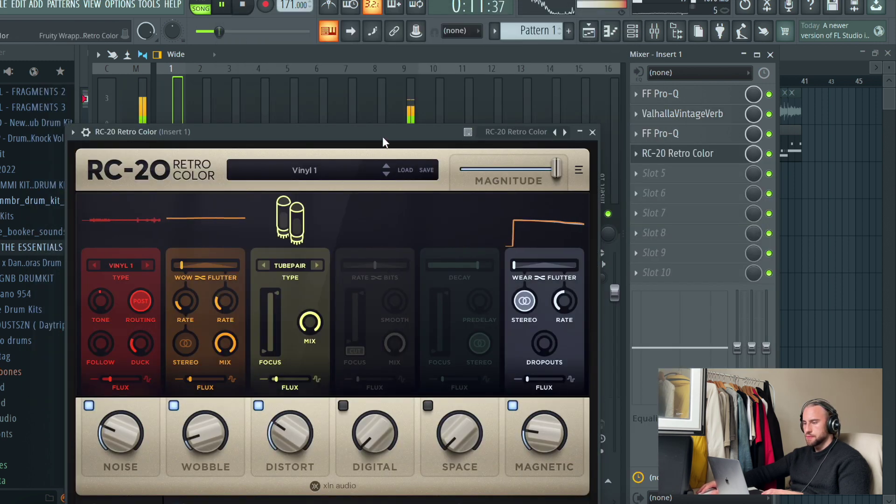
drag(382, 137, 410, 95)
key(space)
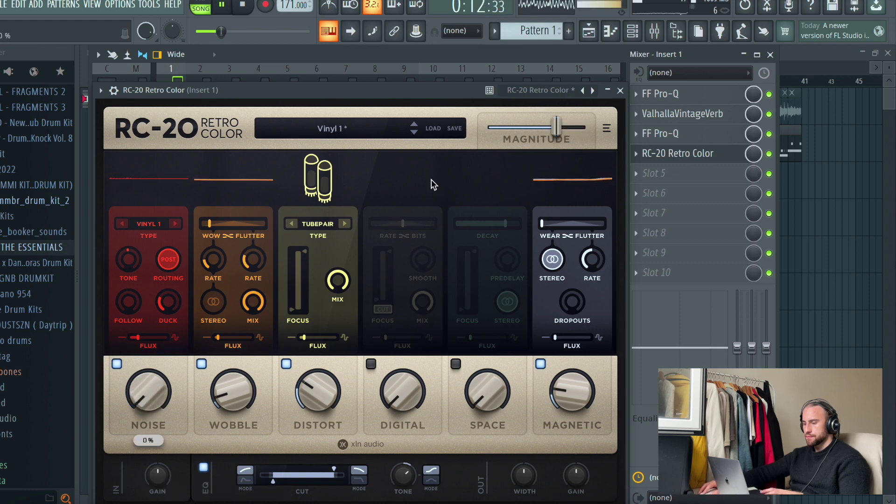
click(622, 90)
right_click(875, 247)
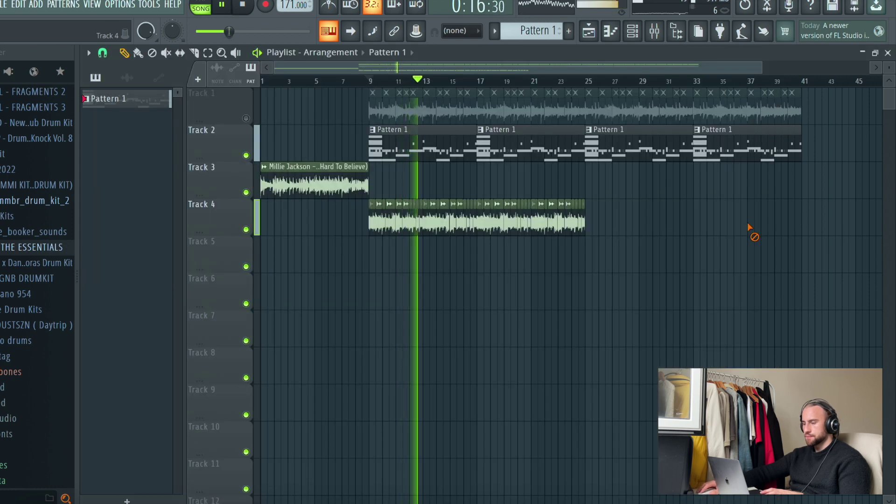
Step: Duplicate the Track 4 sample chops from bar 25 so they run to bar 41, and deselect them
mouse_move(640, 222)
mouse_down()
mouse_move(416, 241)
mouse_move(372, 233)
mouse_up()
click(125, 53)
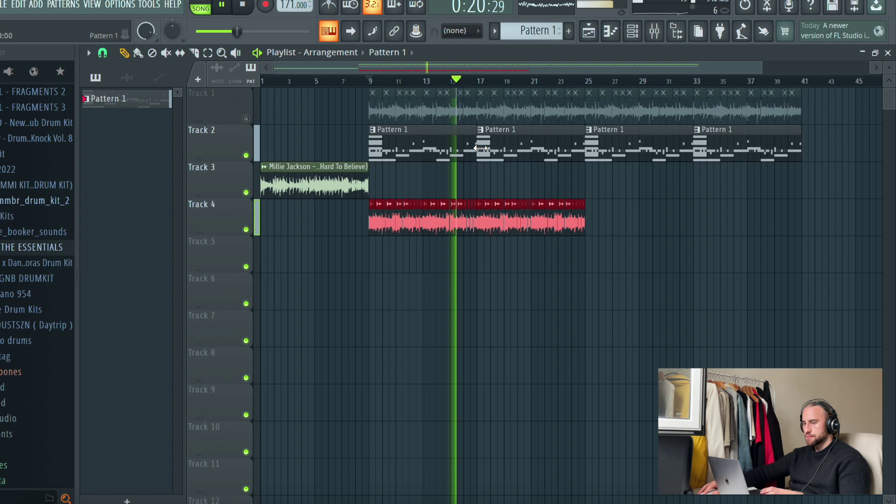
key(ctrl+b)
scroll(587, 81, up, 5)
drag(609, 223, 621, 225)
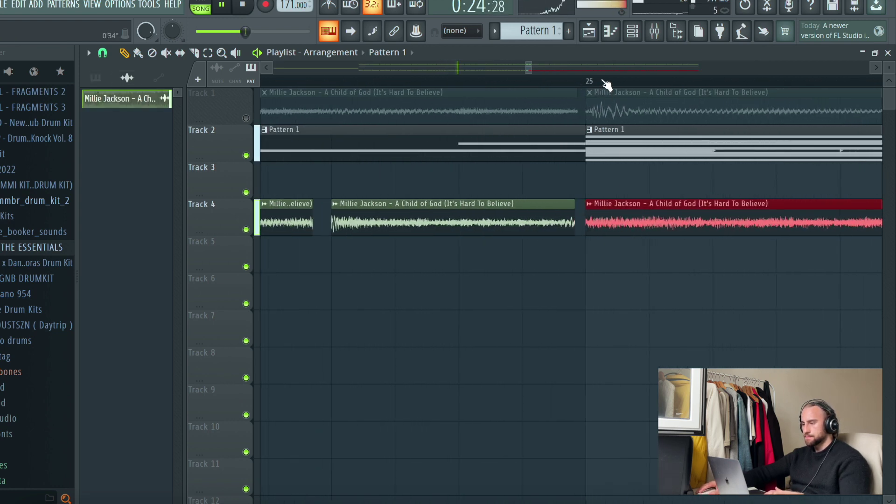
scroll(607, 85, down, 5)
key(ctrl+d)
Step: Lower the mixer level of the OTE808 1 track slightly
click(633, 31)
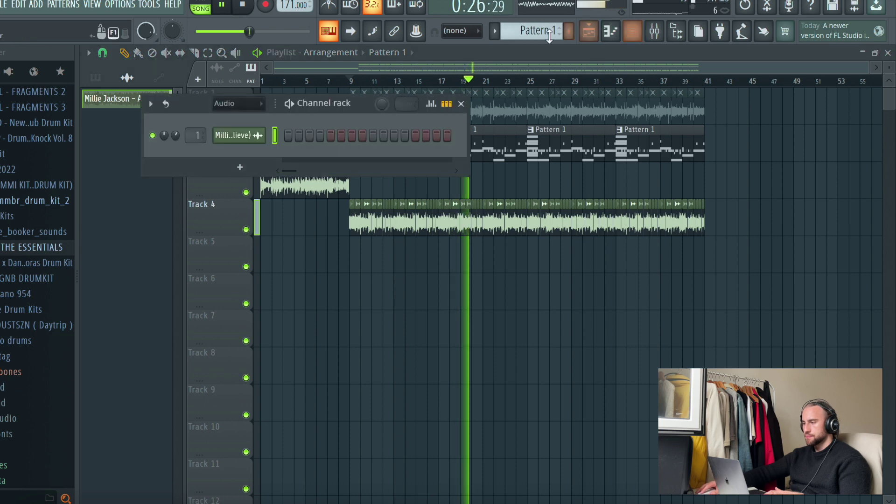
click(550, 35)
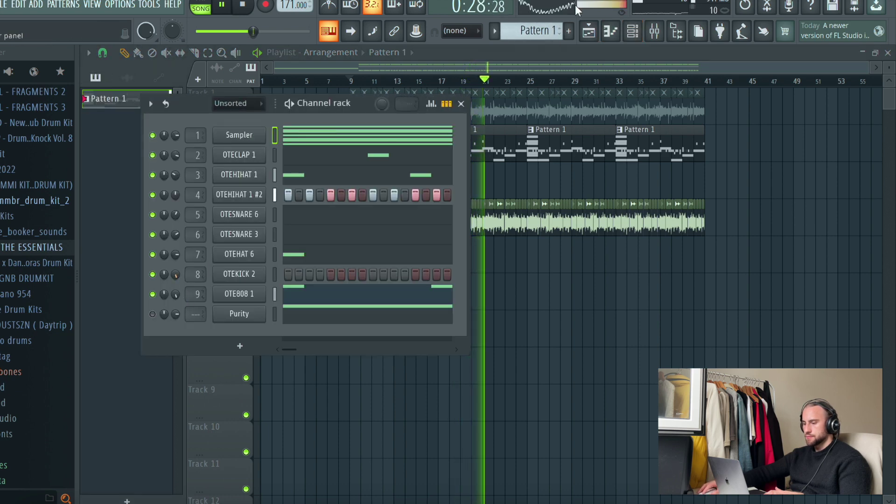
click(659, 31)
click(411, 205)
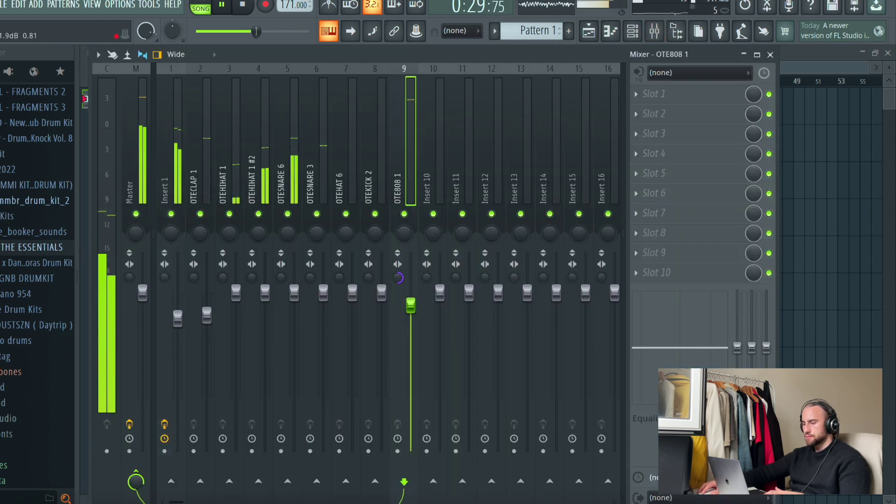
click(589, 31)
Step: Place C5 notes for OTEKICK 2 on the 808 hits in bars 1 to 4 and duplicate them for the second half
click(633, 32)
right_click(263, 274)
click(315, 274)
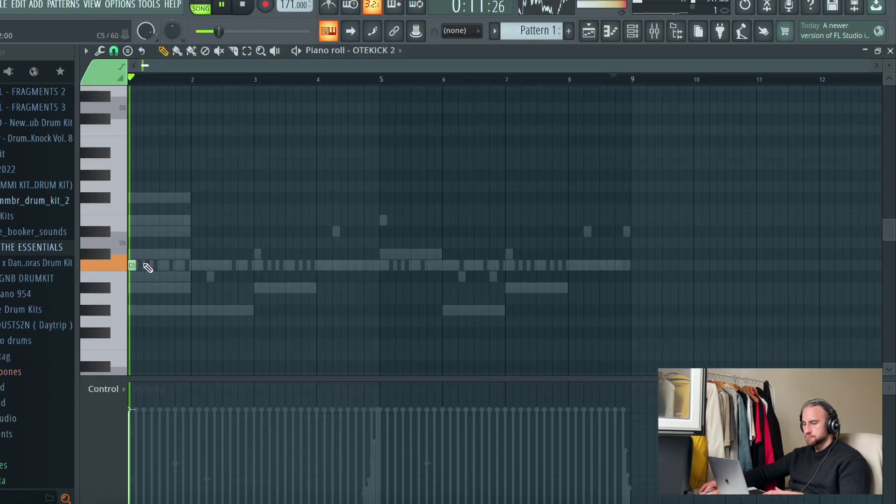
click(208, 265)
click(256, 265)
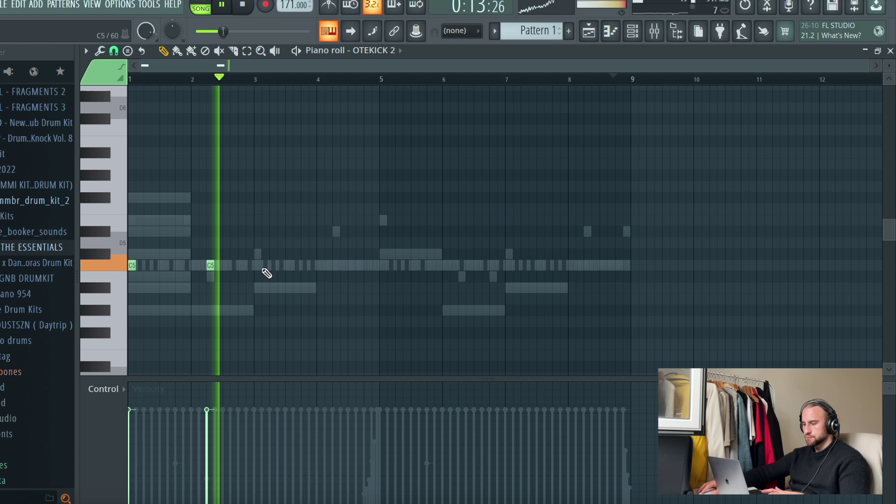
click(334, 265)
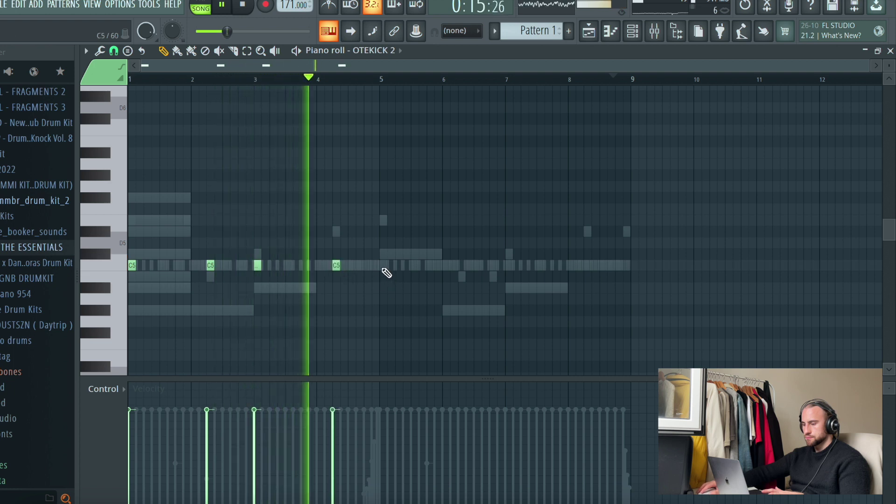
key(ctrl+b)
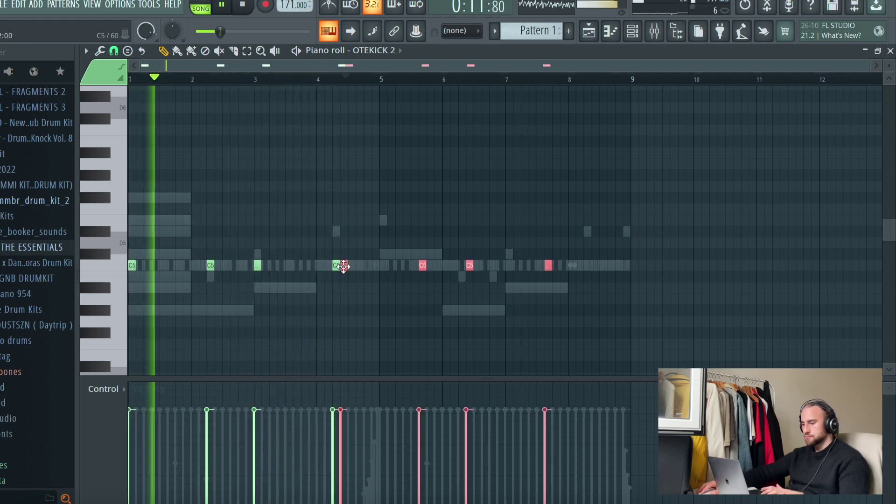
Step: Cut the OTEKICK 2 notes out of Pattern 1 and stop playback
click(632, 31)
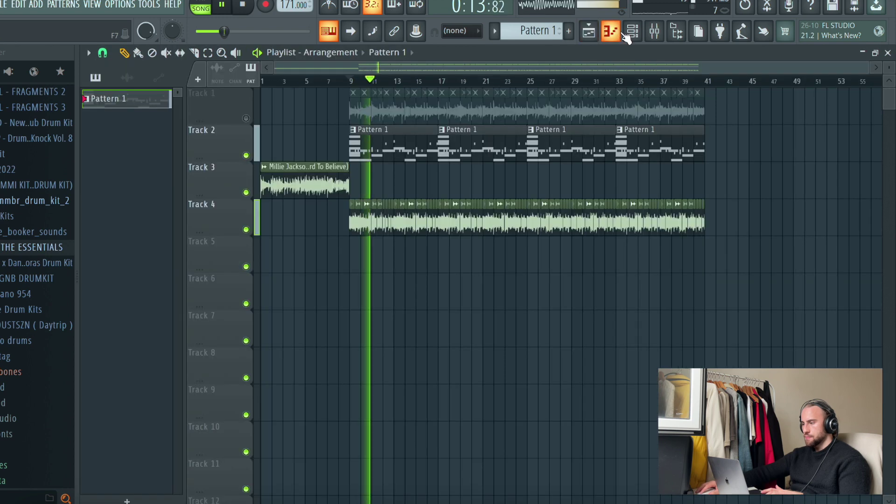
click(634, 31)
right_click(264, 272)
click(412, 275)
key(space)
key(space)
key(space)
Step: Paste the kick notes into OTEKICK 2 in Pattern 2 and place Pattern 2 on Track 5 at bars 9 and 17
scroll(524, 38, down, 1)
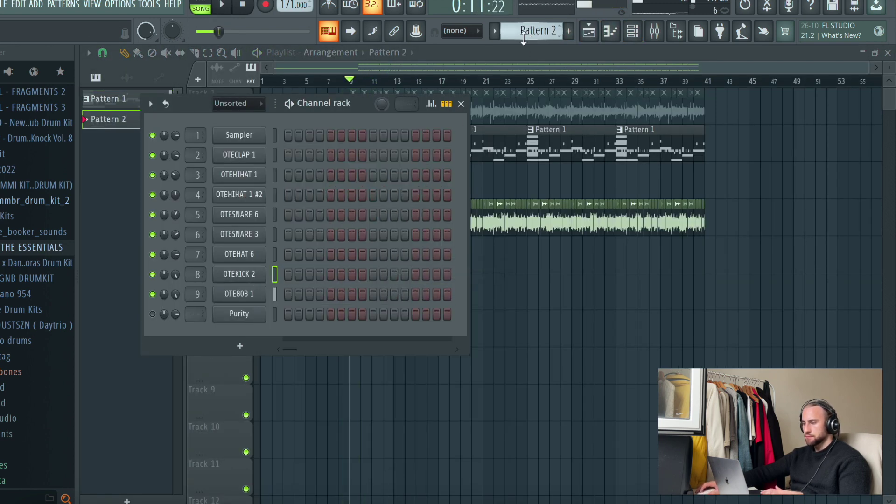
right_click(256, 271)
click(416, 299)
drag(428, 256, 436, 282)
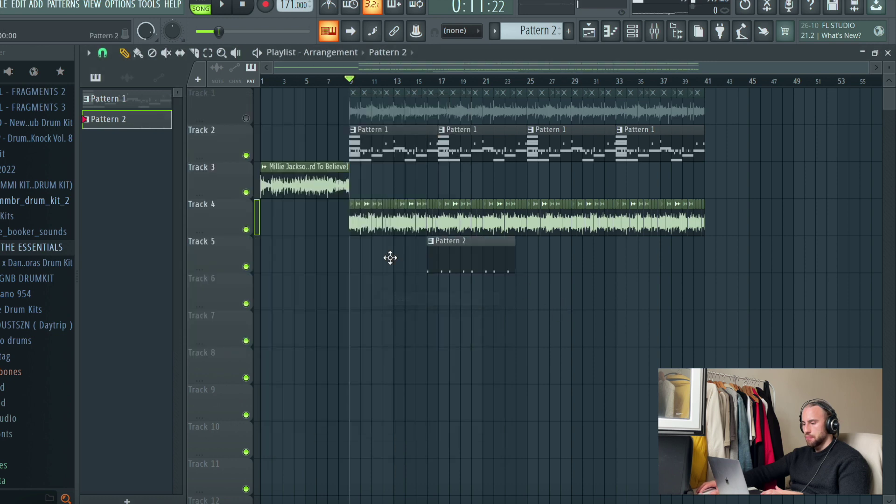
key(space)
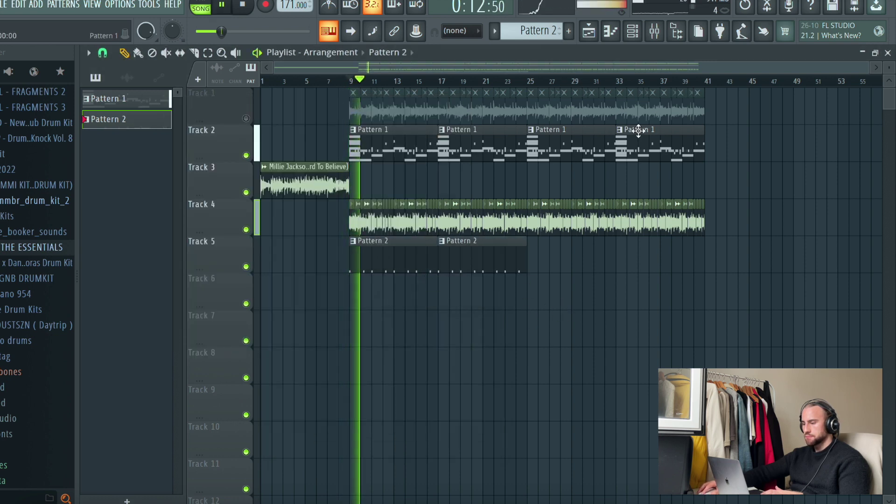
Step: Add FF Pro-Q to slot 5 of Insert 1 and create an automation clip for its mix level
key(F9)
click(172, 135)
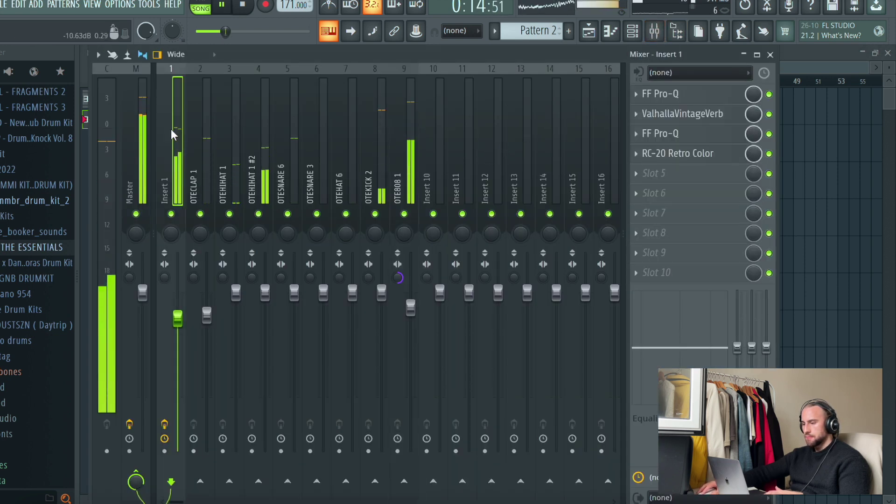
click(695, 177)
click(256, 146)
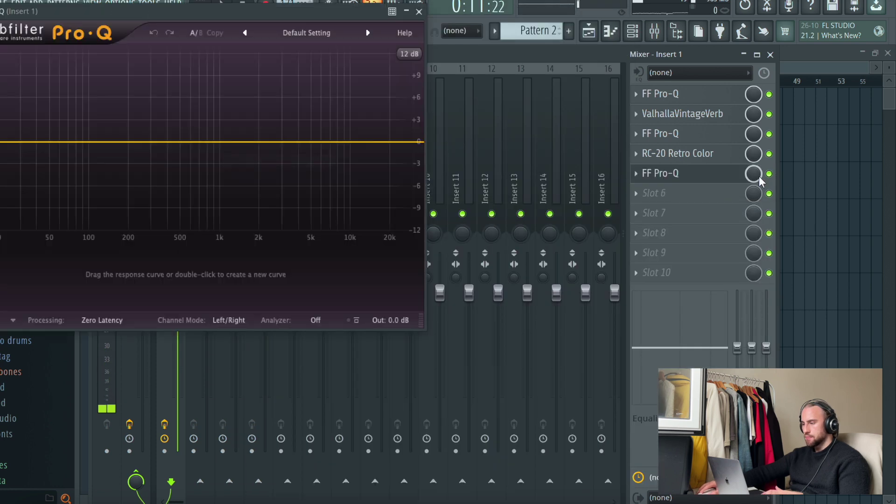
right_click(753, 174)
click(798, 274)
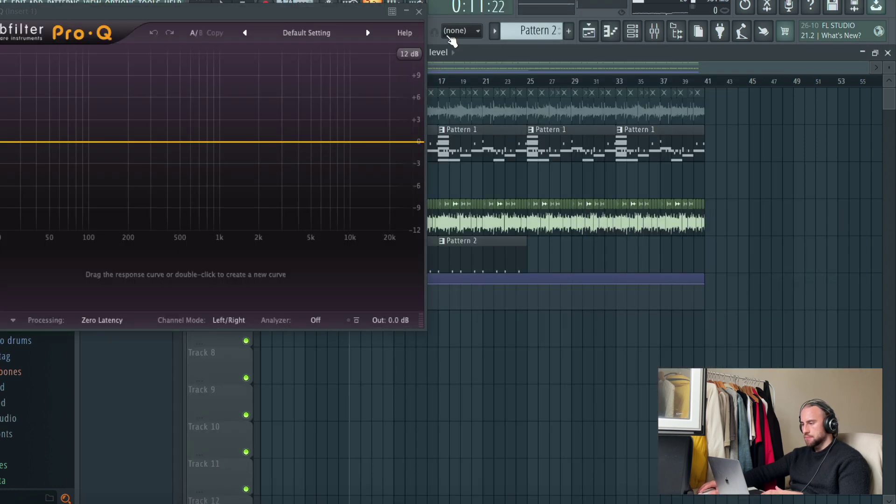
Step: Shape the FF Pro-Q mix level automation to stay at 0% until bar 25 and jump to full from there
click(418, 12)
drag(532, 296, 531, 306)
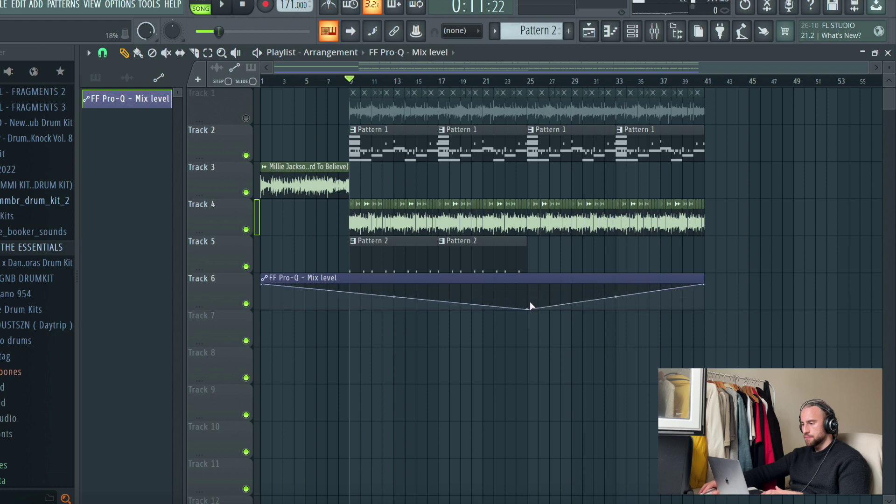
drag(265, 286, 258, 355)
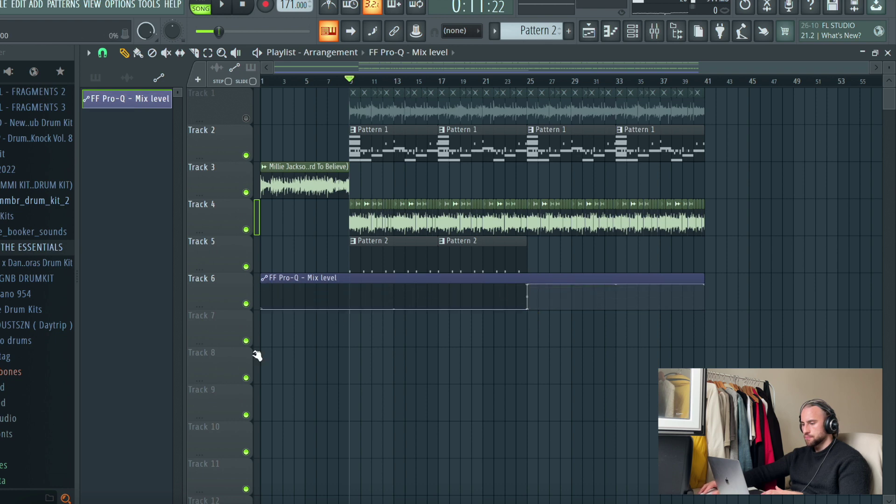
Step: Roll off the high end of the sample with the FF Pro-Q in slot 5 of Insert 1
key(space)
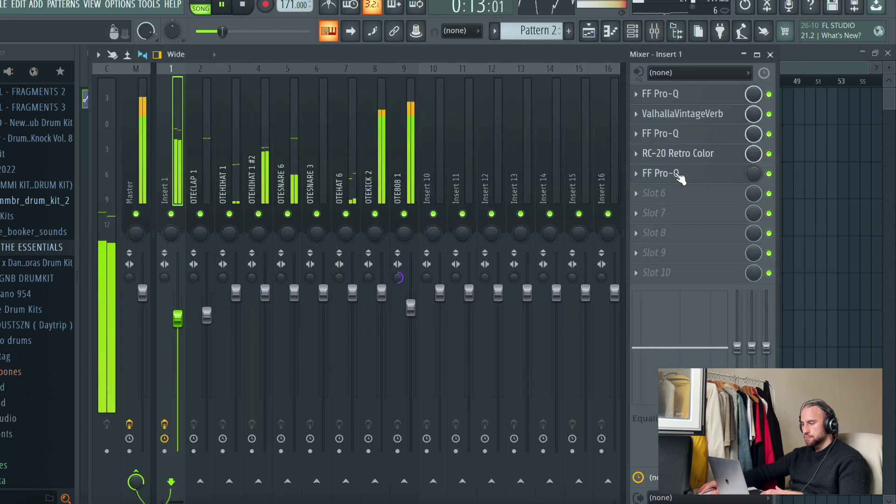
click(677, 175)
drag(420, 148, 297, 374)
click(418, 11)
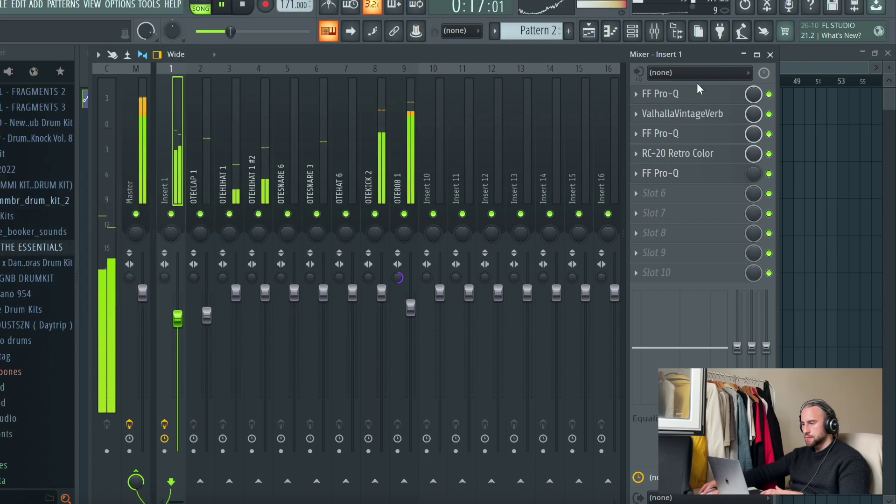
click(770, 55)
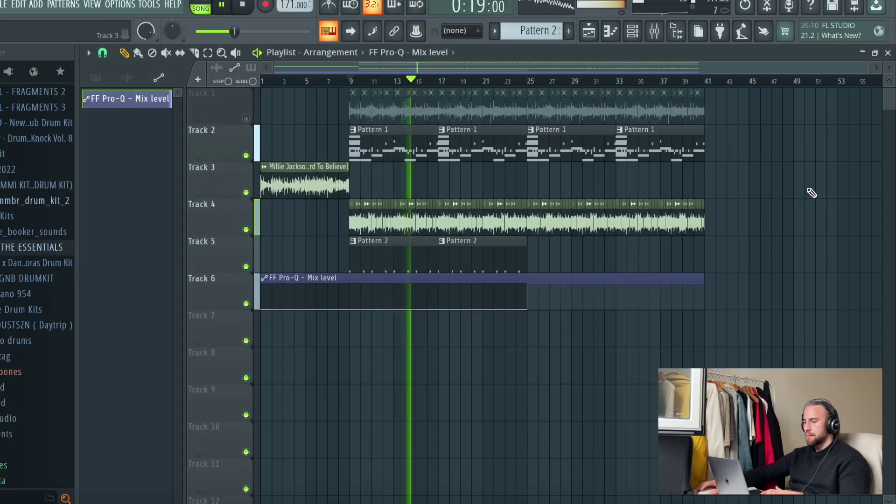
Step: Switch back to Pattern 1 and cut the OTE808 1 notes out of it
click(632, 31)
drag(554, 31, 554, 37)
click(2, 4)
click(12, 63)
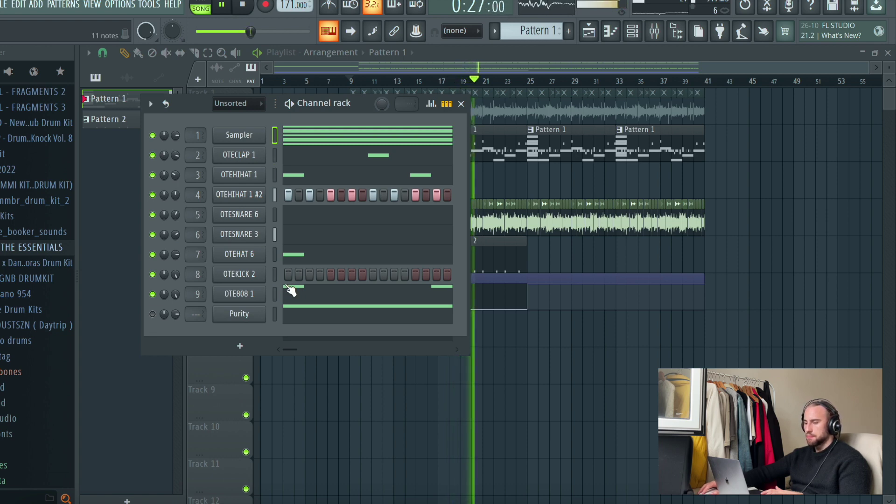
right_click(263, 296)
click(401, 291)
Step: Switch to the empty Pattern 3 and paste the cut notes into the OTE808 1 channel
scroll(524, 33, down, 1)
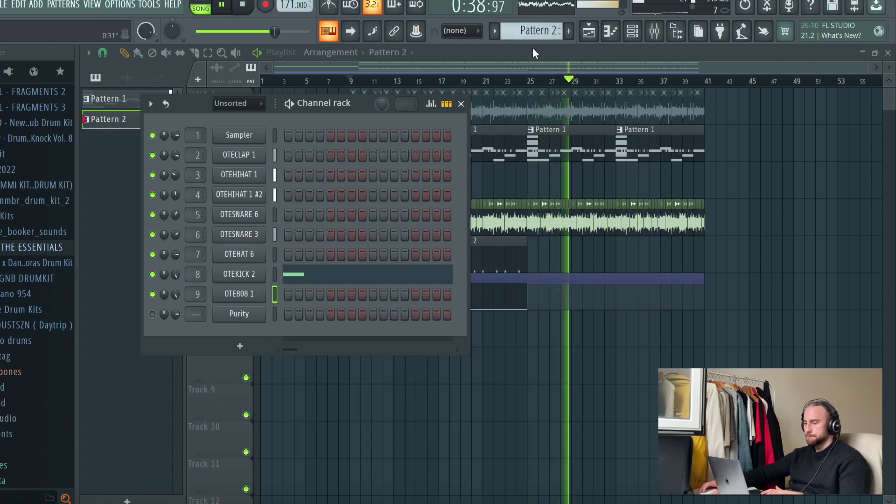
scroll(528, 35, down, 1)
right_click(262, 294)
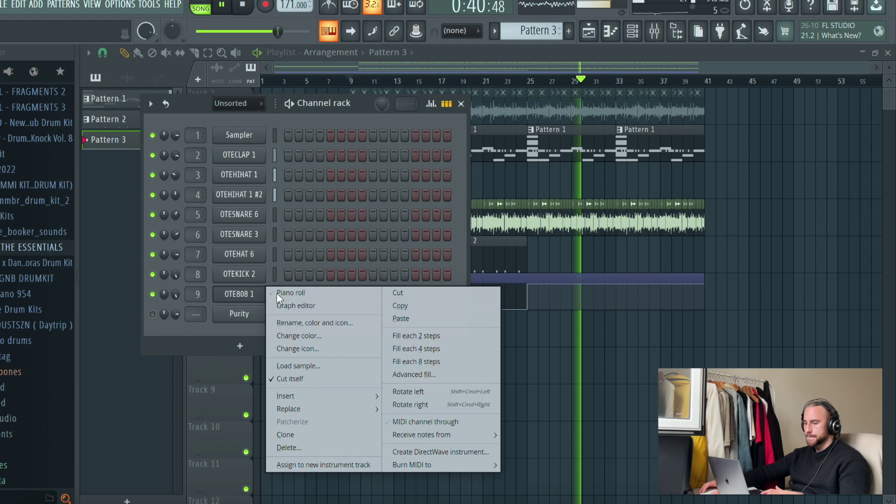
click(441, 319)
Step: Place four back-to-back Pattern 3 clips on Track 7, from bar 9 to bar 41
click(537, 330)
click(623, 332)
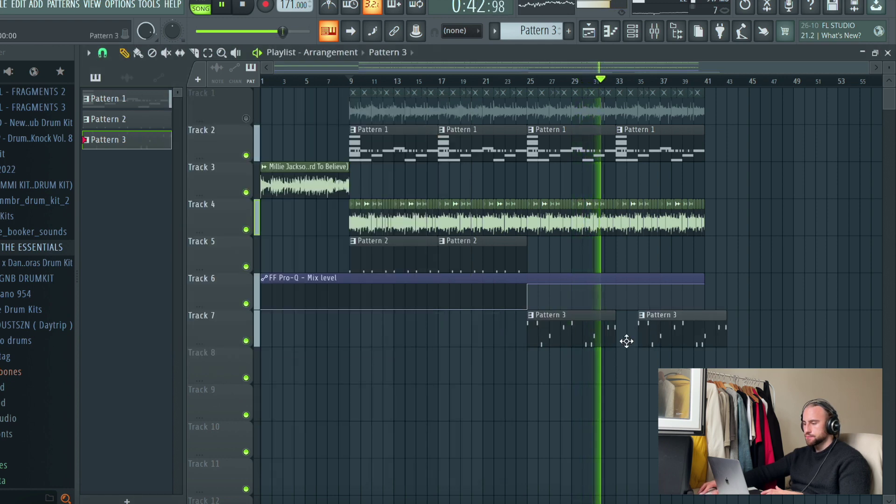
click(443, 332)
click(361, 331)
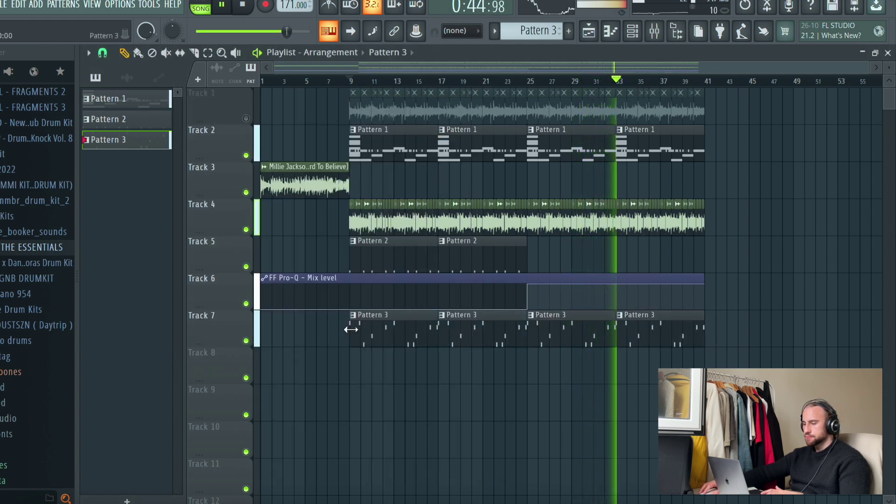
Step: Slice the FF Pro-Q mix level automation clip on Track 6 at bar 25
click(194, 52)
key(space)
drag(533, 356, 532, 201)
key(space)
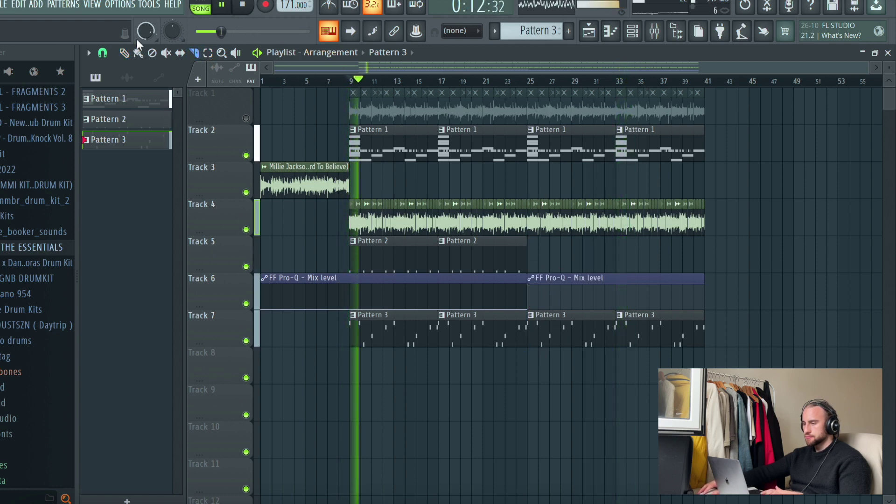
Step: Play from just before bar 25 and readjust the high-end roll-off of the FF Pro-Q in slot 5 of Insert 1
click(515, 82)
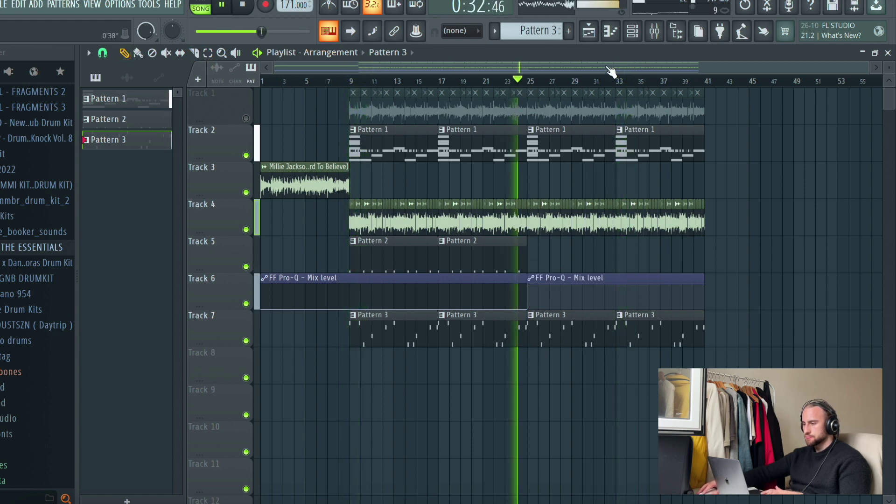
click(654, 31)
click(707, 173)
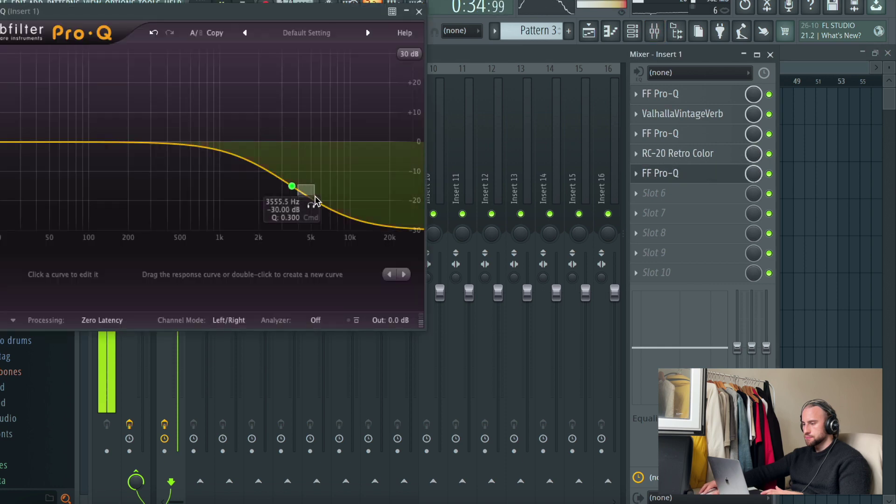
drag(294, 189, 314, 217)
drag(237, 275, 237, 262)
click(420, 13)
key(F5)
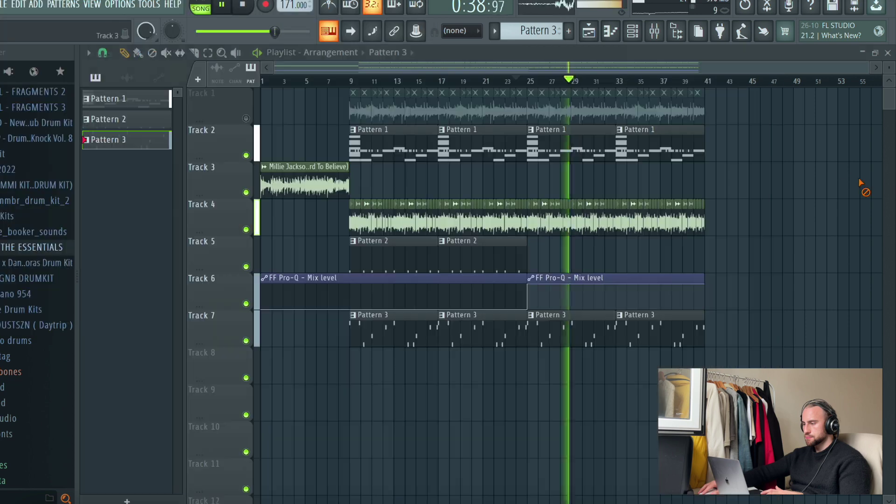
Step: Duplicate the Pattern 1, sample, mix level and Pattern 3 clips of bars 25 to 41 so the copies start at bar 41
drag(748, 125, 536, 367)
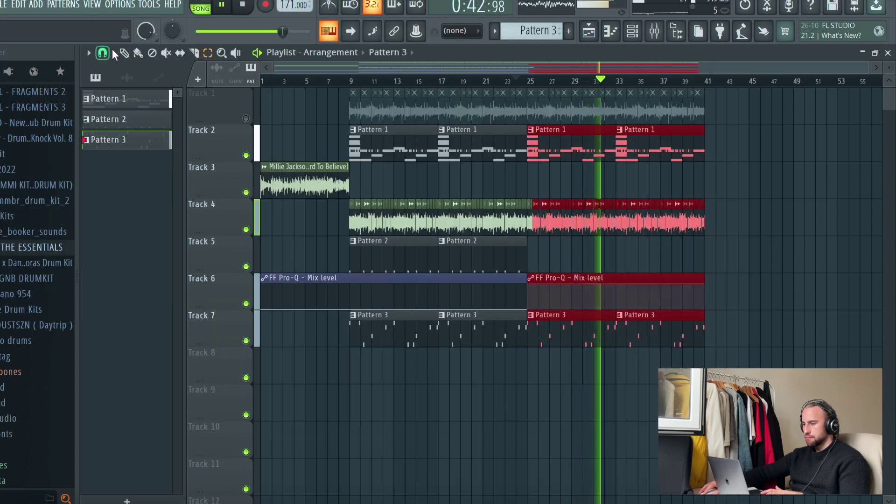
key(ctrl+b)
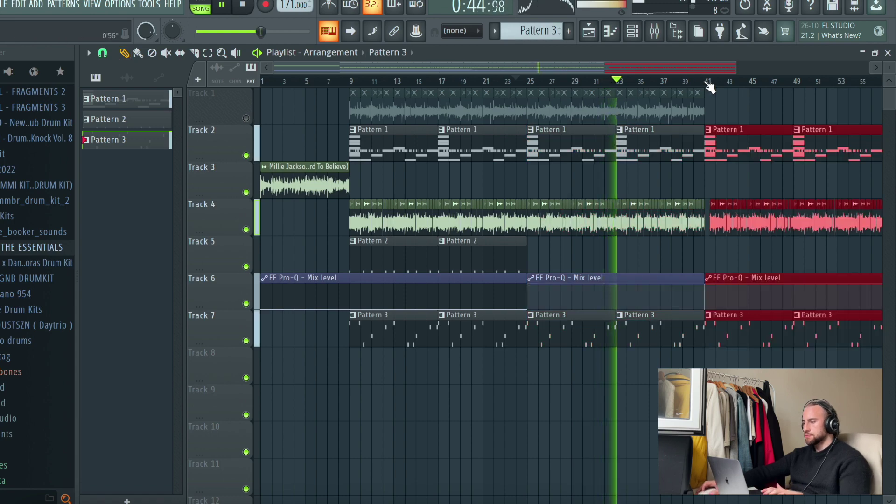
scroll(707, 87, up, 4)
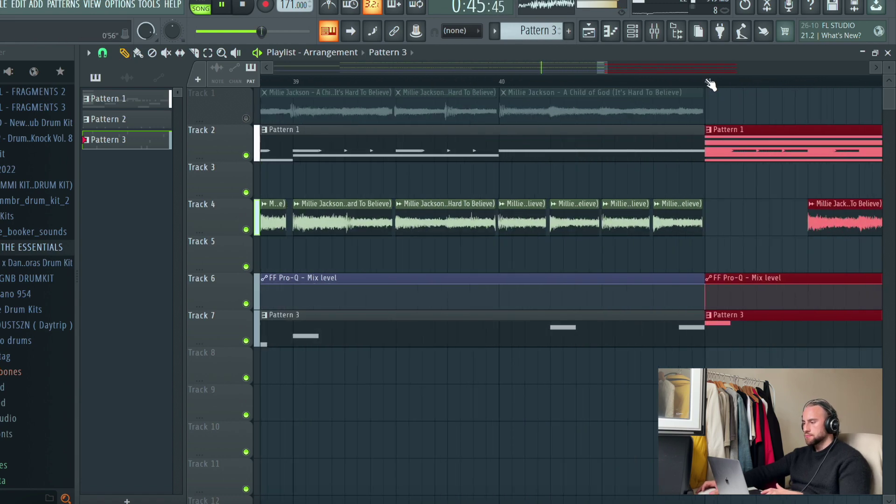
right_click(713, 170)
scroll(693, 73, down, 5)
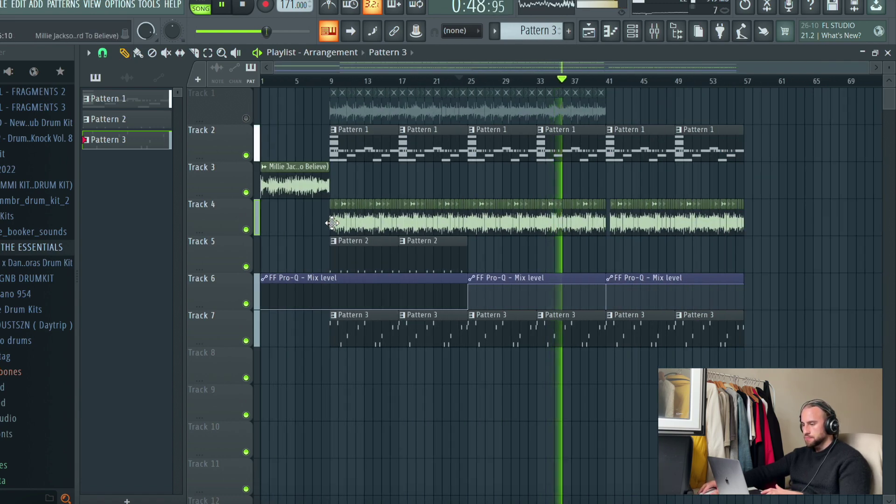
Step: Fill the gap in the Track 4 sample chops at bar 41 with a copy of the chop from bar 33
scroll(609, 80, up, 4)
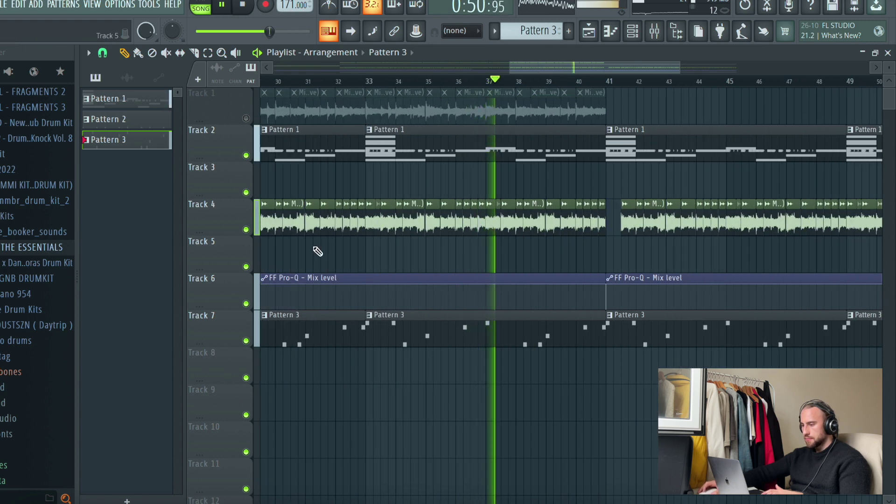
key(space)
click(371, 83)
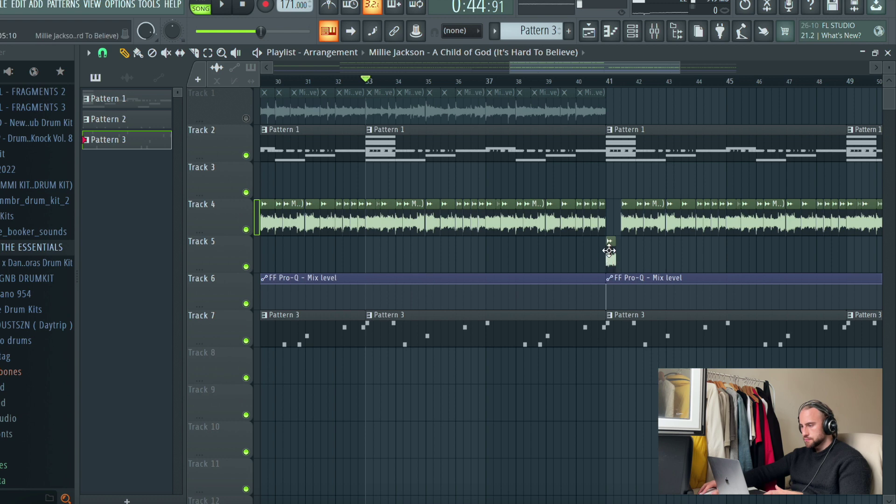
click(379, 217)
key(space)
scroll(614, 80, up, 6)
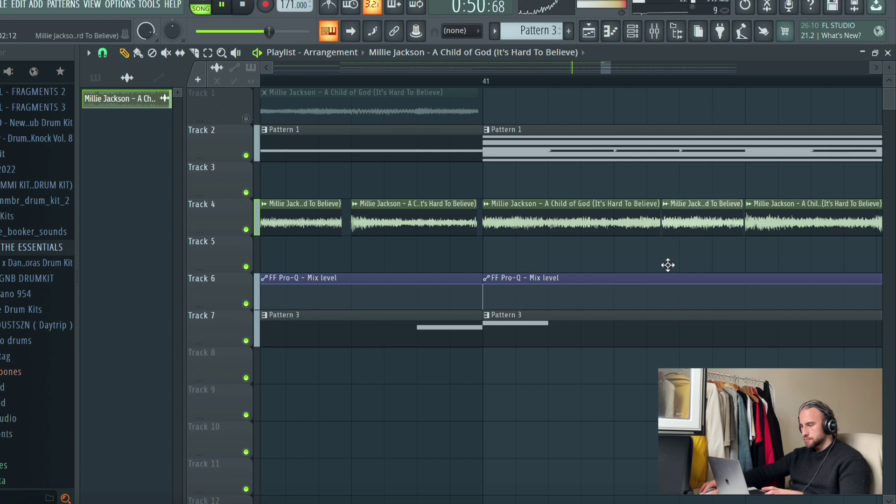
scroll(670, 81, down, 6)
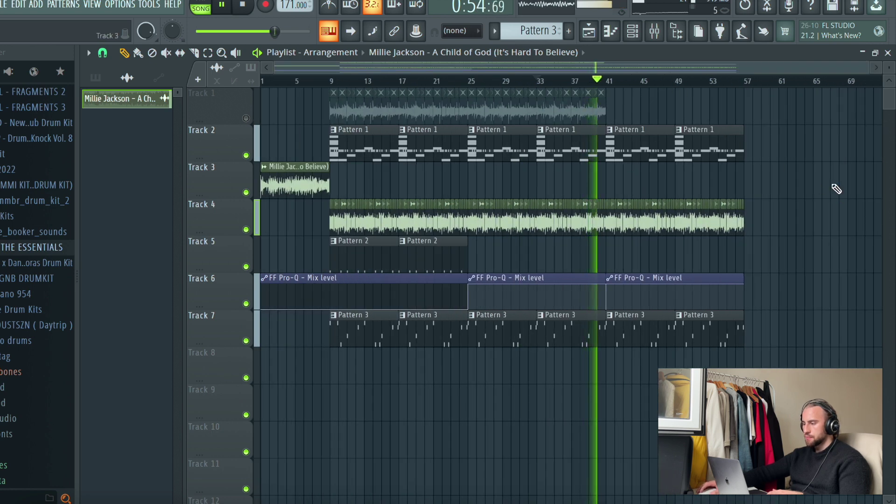
Step: Delete the old muted sample clips from Track 1 and unmute the track
drag(630, 96, 322, 100)
click(247, 118)
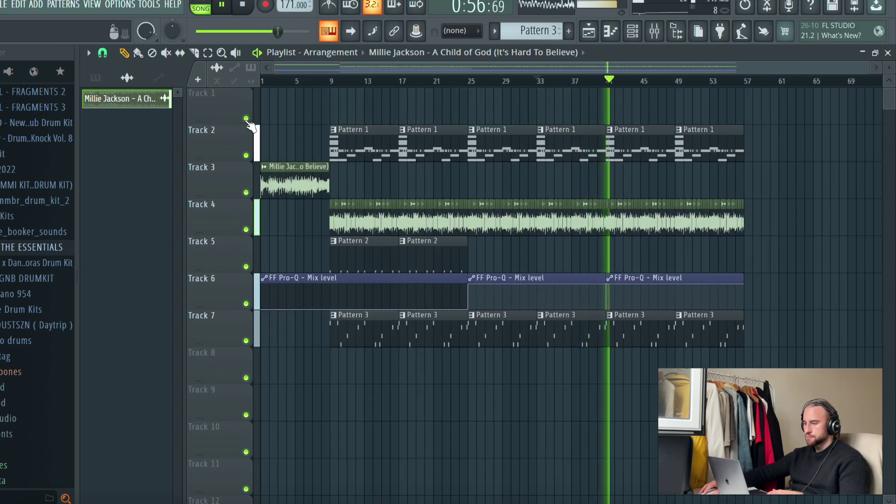
Step: Move all playlist clips up one track and slice the FF Pro-Q mix level automation at bar 9
click(207, 51)
key(ctrl+a)
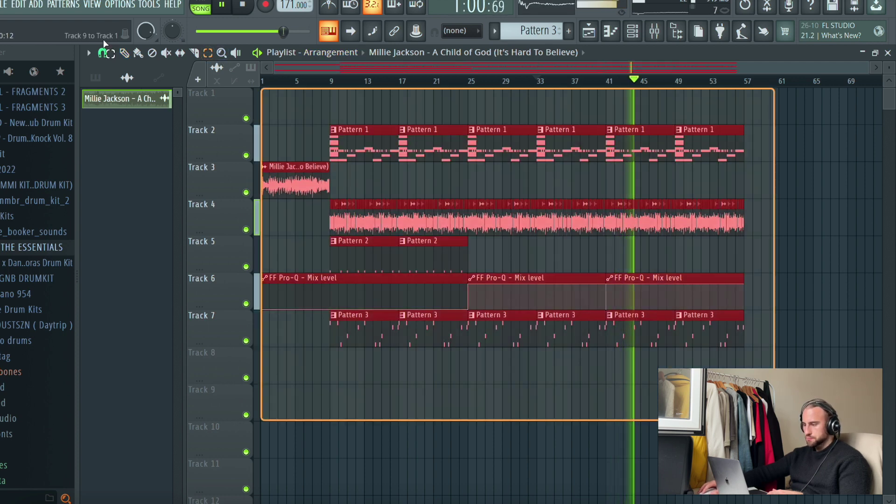
drag(287, 184, 270, 130)
click(416, 346)
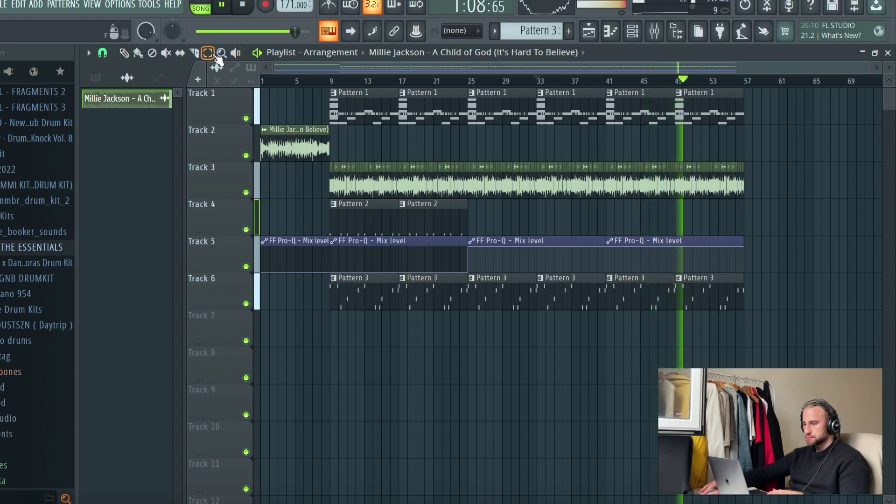
Step: Duplicate all clips between bars 9 and 57 so the copy starts at bar 57
drag(752, 132, 337, 357)
key(ctrl+b)
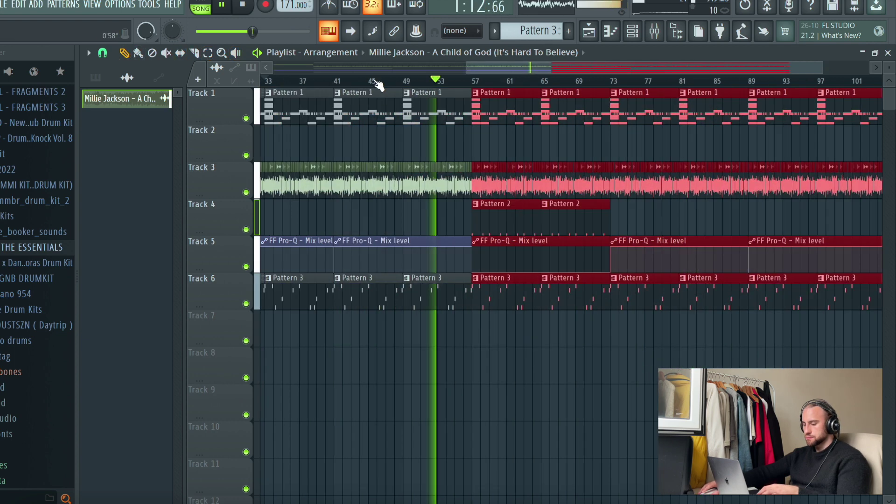
scroll(413, 87, up, 5)
scroll(415, 87, down, 6)
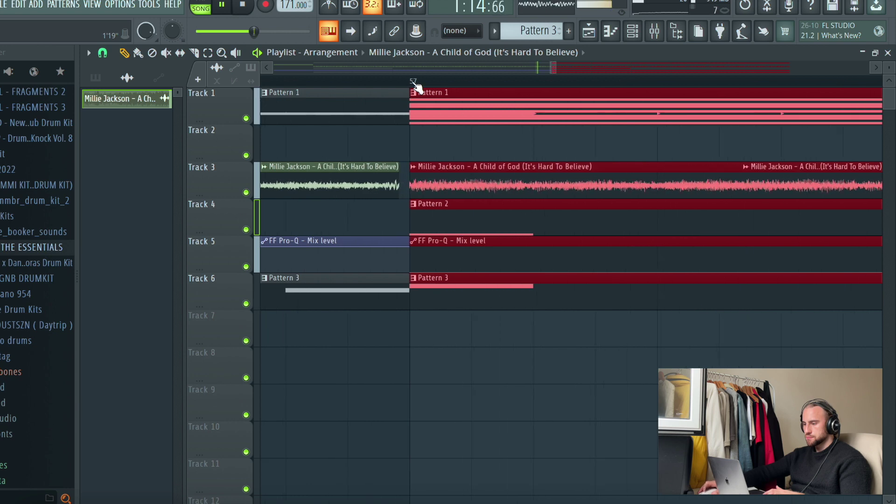
ctrl+click(350, 362)
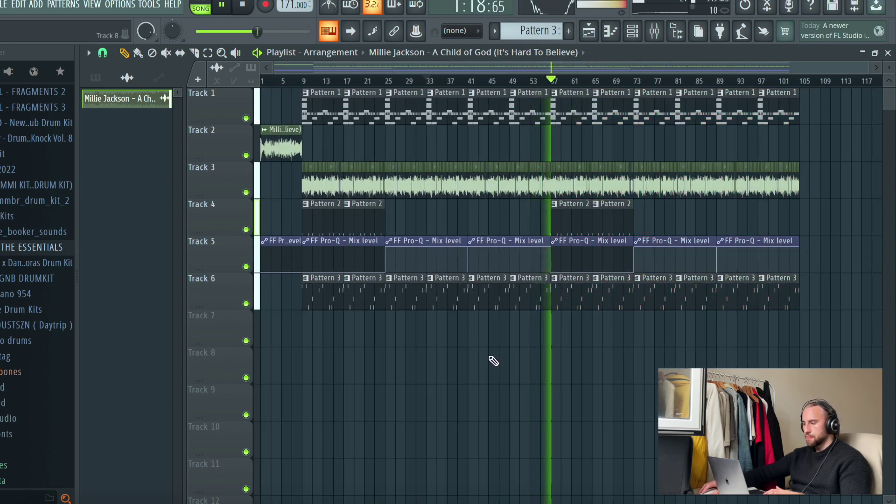
Step: Repeat the last eight bars of Track 3 sample chops to bar 113 without Pattern 1, and extend the final mix level automation to match
drag(569, 71, 834, 84)
scroll(680, 81, up, 1)
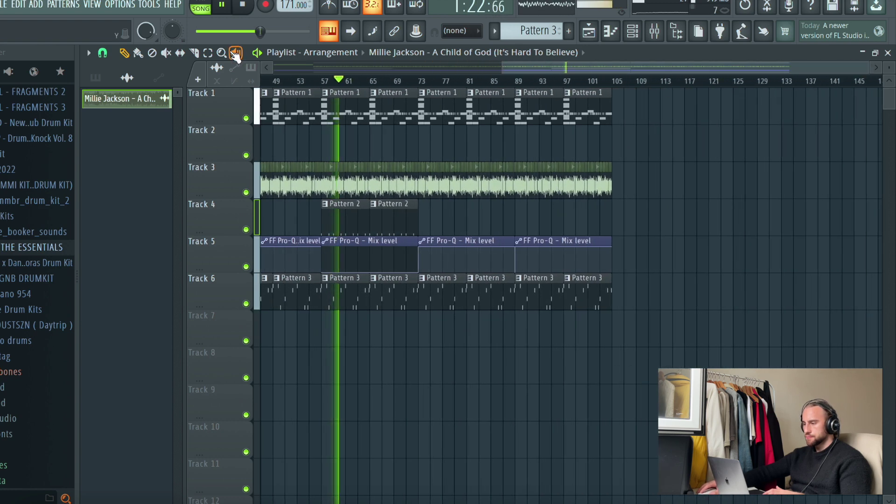
drag(638, 100, 566, 234)
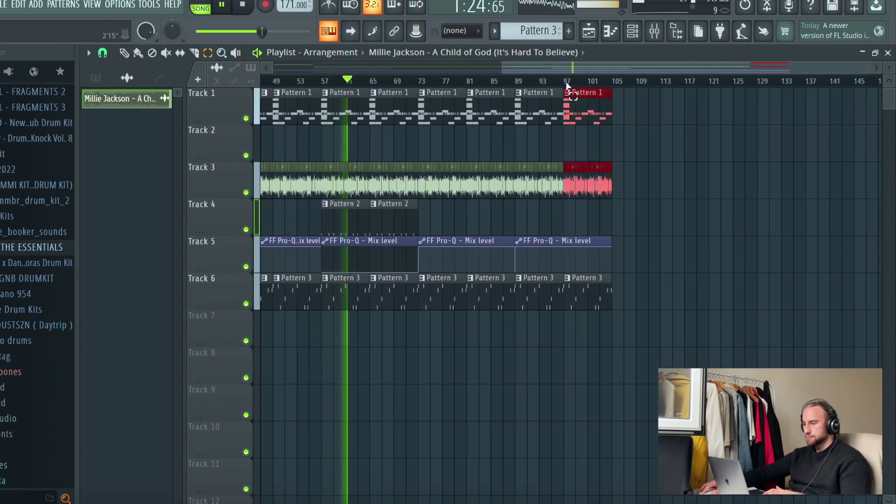
scroll(567, 80, up, 4)
scroll(567, 81, up, 2)
drag(639, 66, 747, 75)
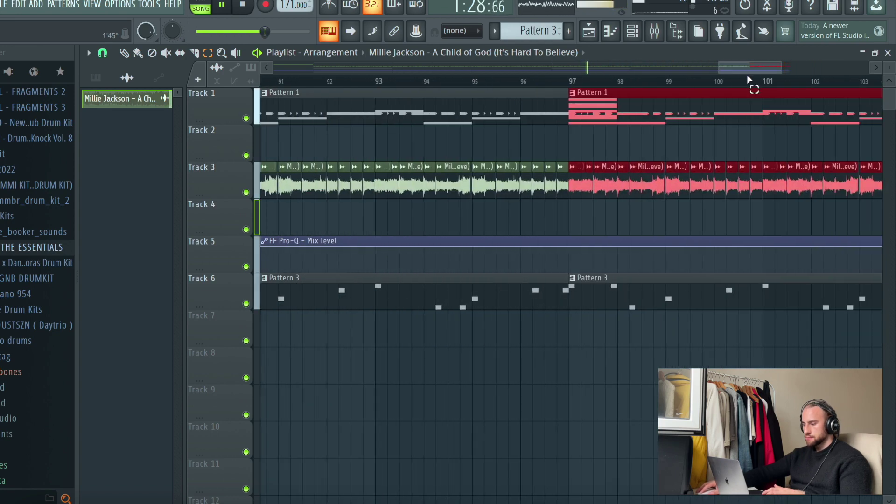
key(ctrl+b)
click(530, 112)
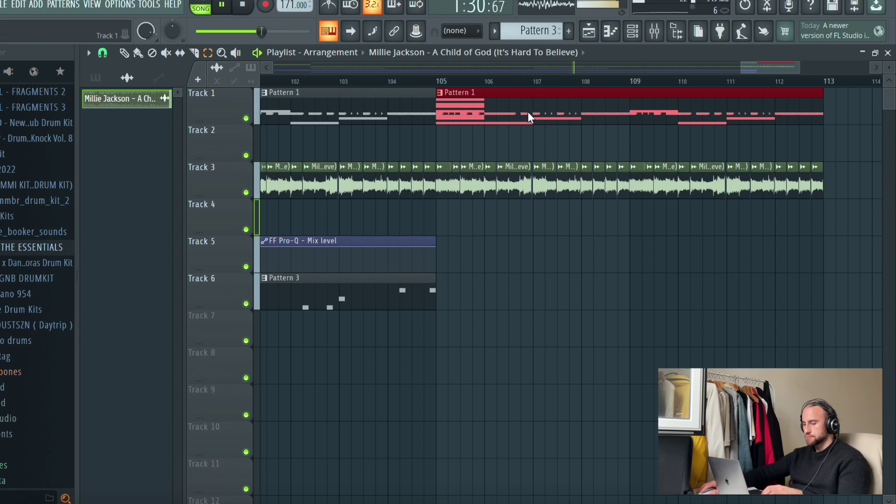
right_click(528, 111)
scroll(626, 89, down, 5)
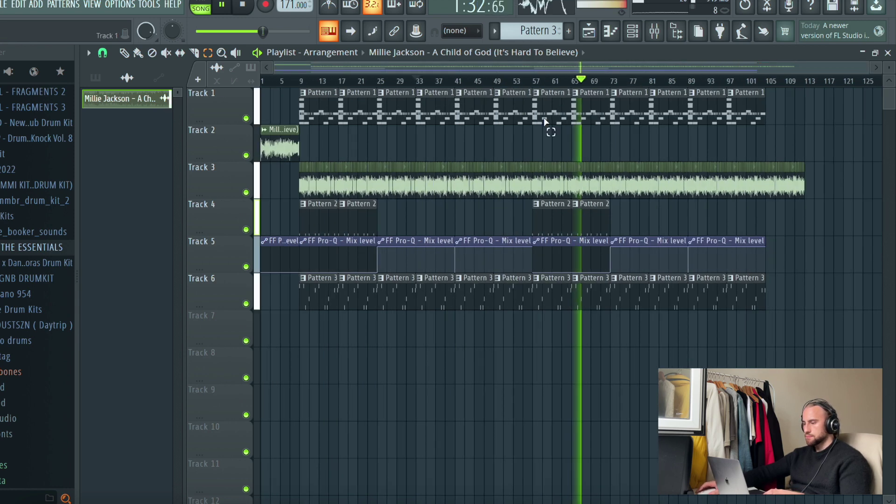
drag(767, 240, 800, 234)
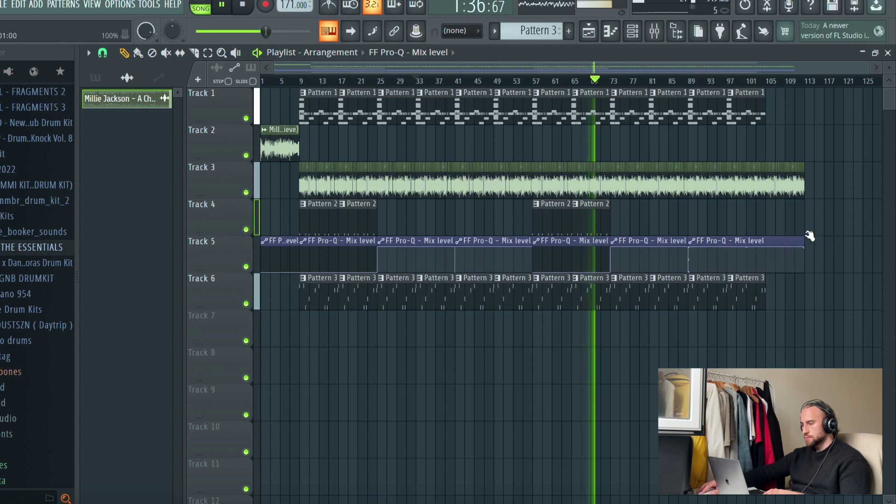
Step: Add FF Pro-Q to slot 2 of the Master and cut the lows about 0.9 dB with a low shelf near 27 Hz
click(661, 34)
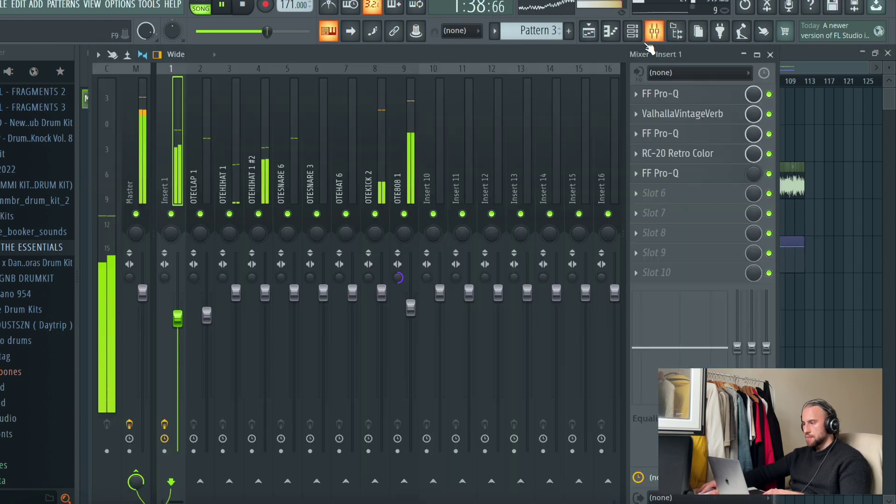
click(148, 125)
click(687, 113)
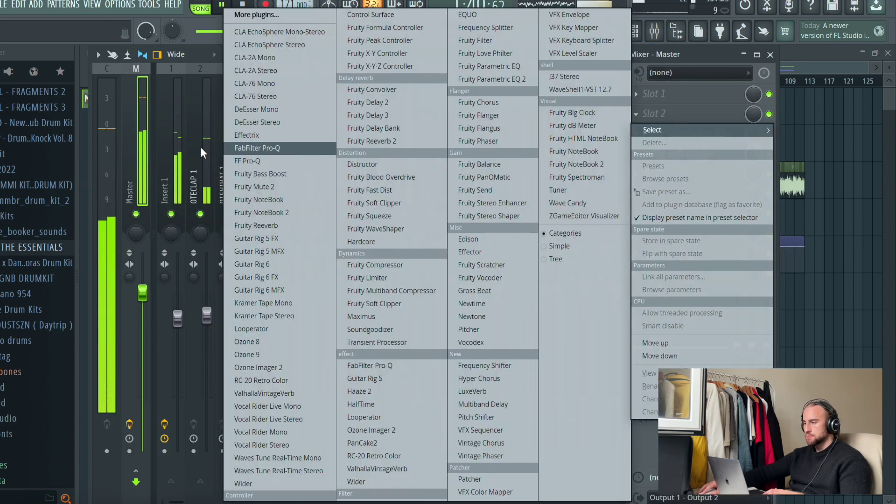
click(247, 160)
drag(64, 193, 65, 199)
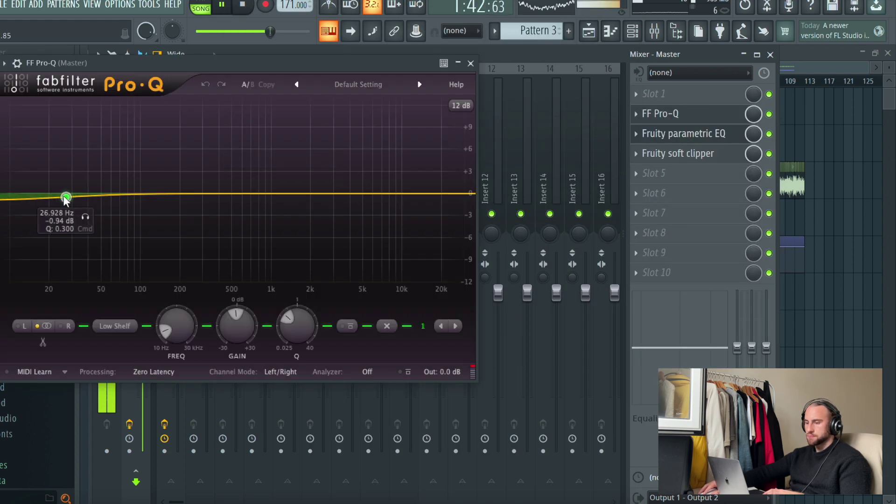
click(470, 63)
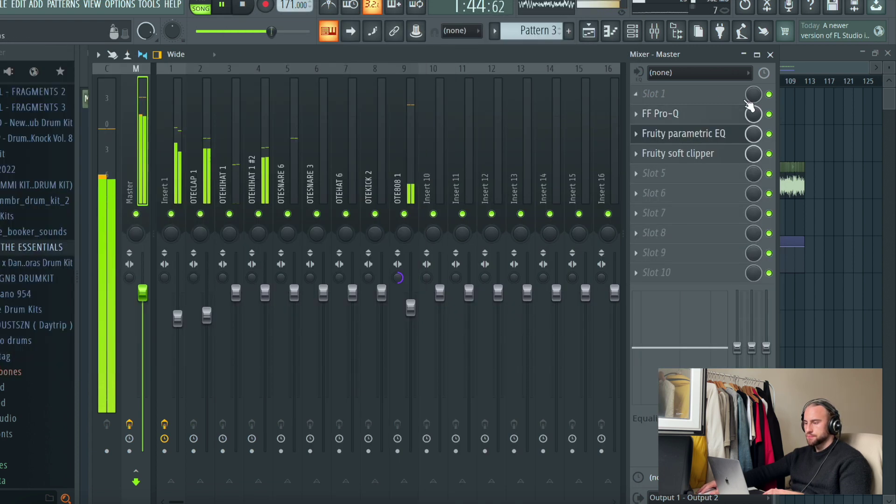
Step: Add Fruity Mute 2 to slot 1 of the Master and create an automation clip for its mix level
click(716, 95)
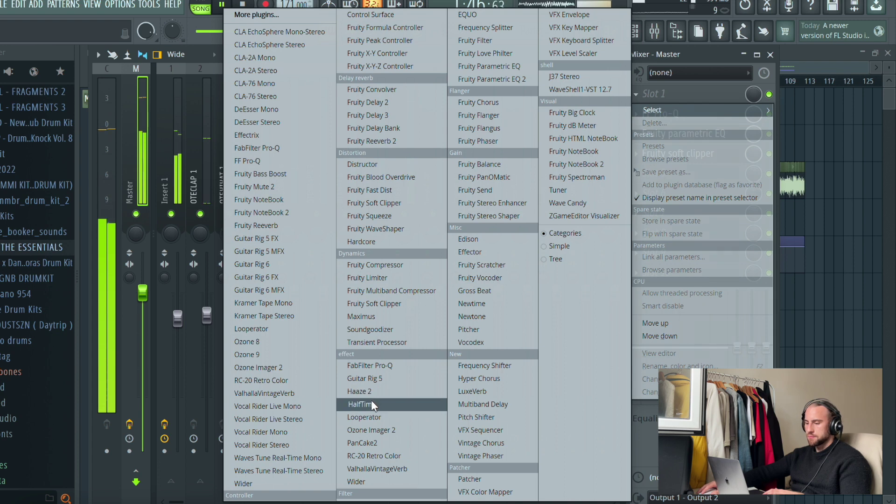
click(282, 186)
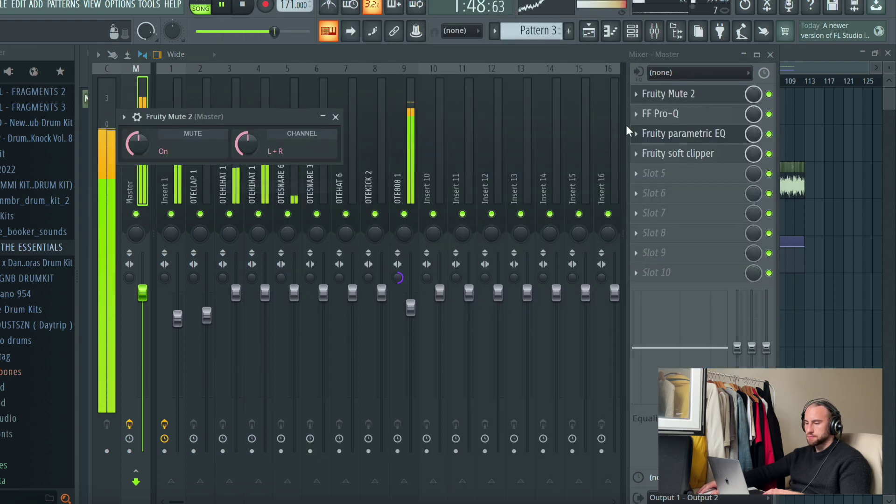
click(746, 95)
right_click(749, 95)
click(768, 184)
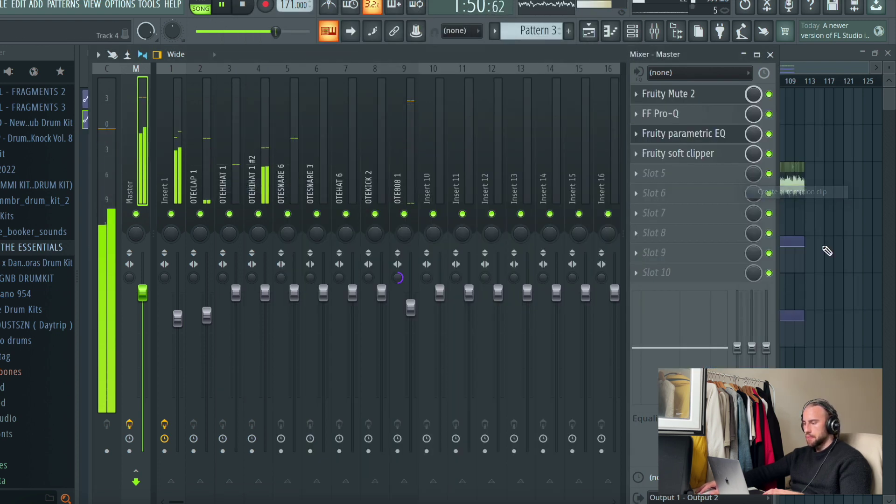
Step: Shape the Mute 2 mix level automation with a short curved drop at the song's start and a short curved rise before bar 113
drag(796, 338, 797, 345)
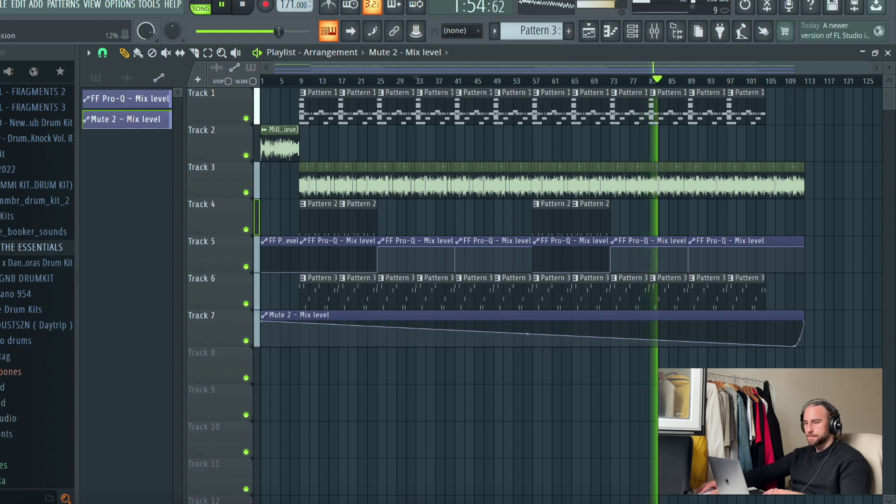
right_click(271, 341)
drag(265, 334, 266, 329)
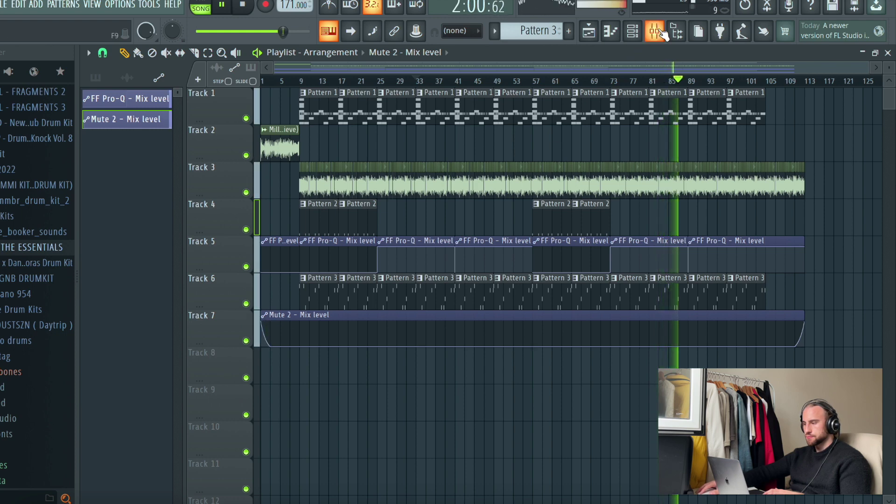
Step: Stop playback and check the mute setting of Fruity Mute 2 on the Master
click(249, 4)
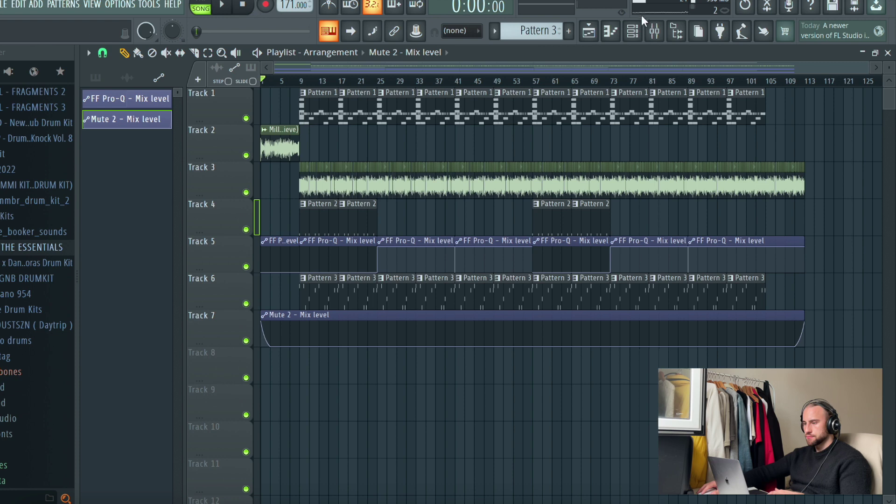
click(653, 32)
click(730, 94)
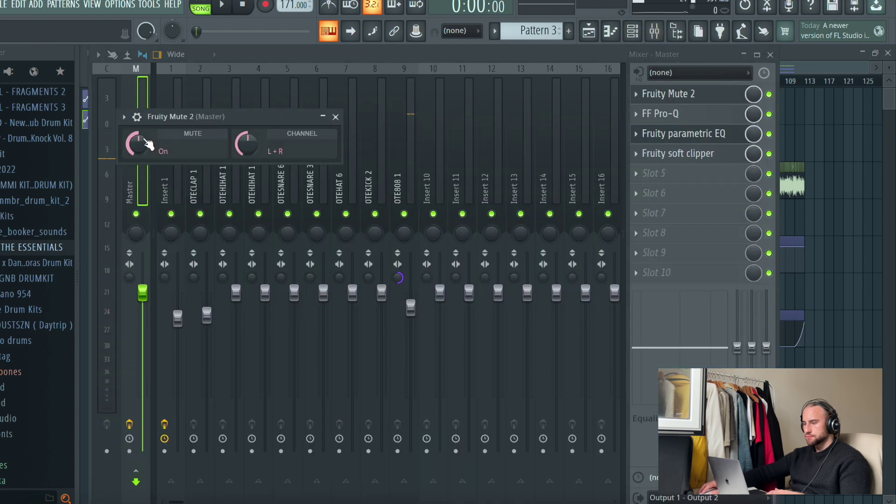
click(825, 248)
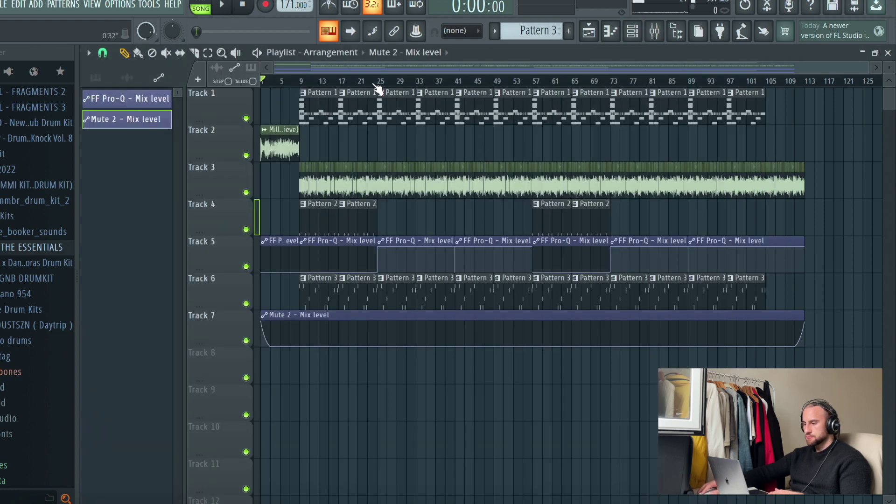
Step: Play the song, open the OTEHIHAT 1 notes of Pattern 1 in the piano roll, and show their note pan in an enlarged lane
key(space)
click(632, 38)
scroll(536, 35, down, 2)
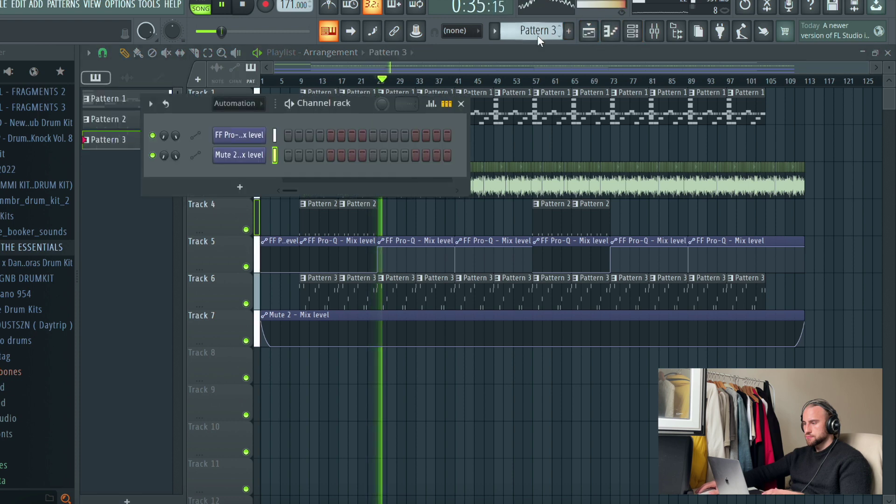
scroll(536, 35, up, 4)
click(338, 176)
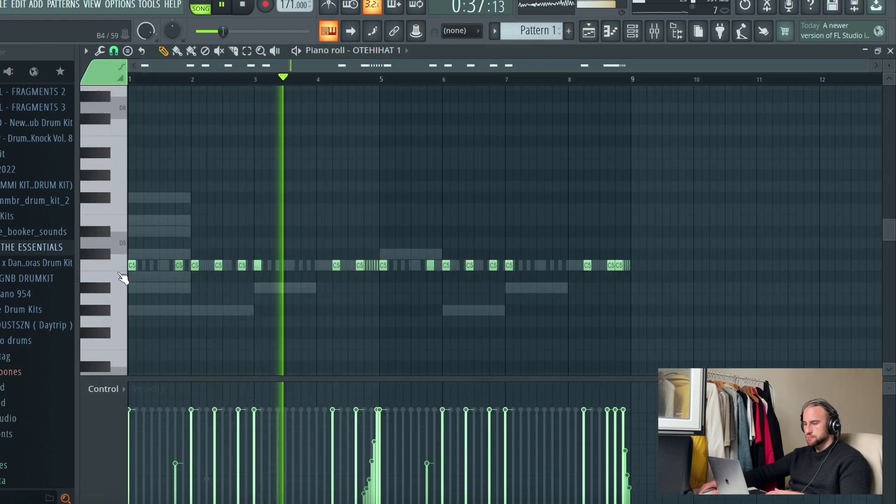
click(112, 389)
click(117, 412)
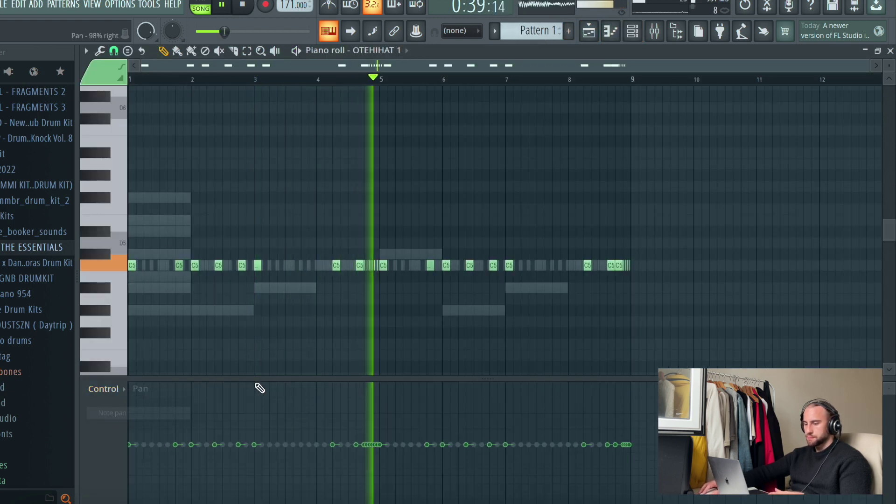
drag(254, 379, 270, 176)
Step: Pan the OTEHIHAT 1 roll before bar 5 to 50% left and the roll before bar 9 to 50% right, leaving neighbouring hits centred
key(space)
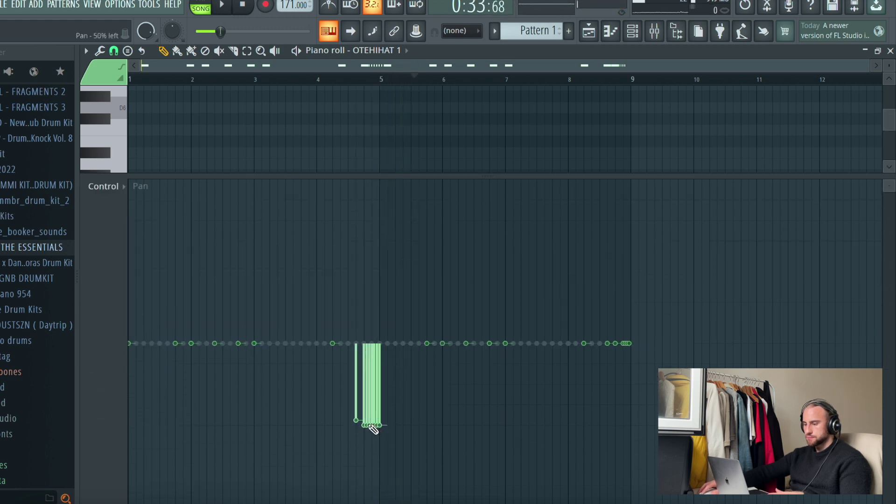
right_click(359, 344)
right_click(380, 346)
key(space)
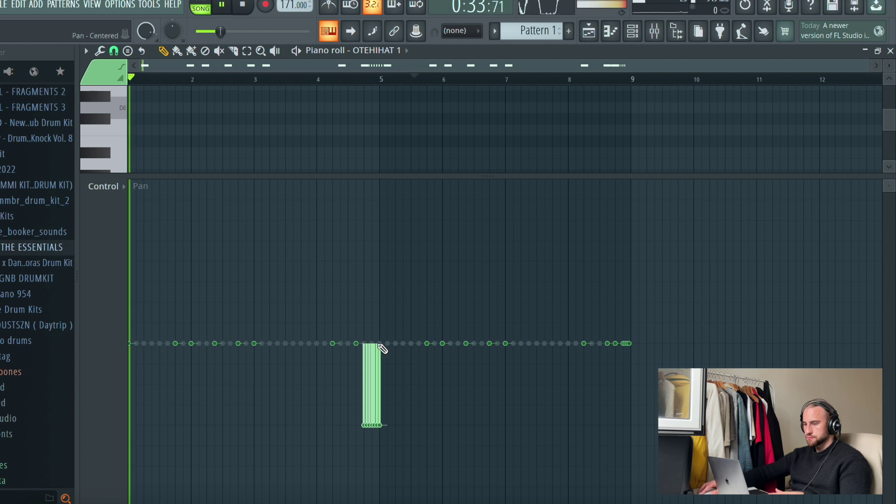
drag(615, 262, 629, 261)
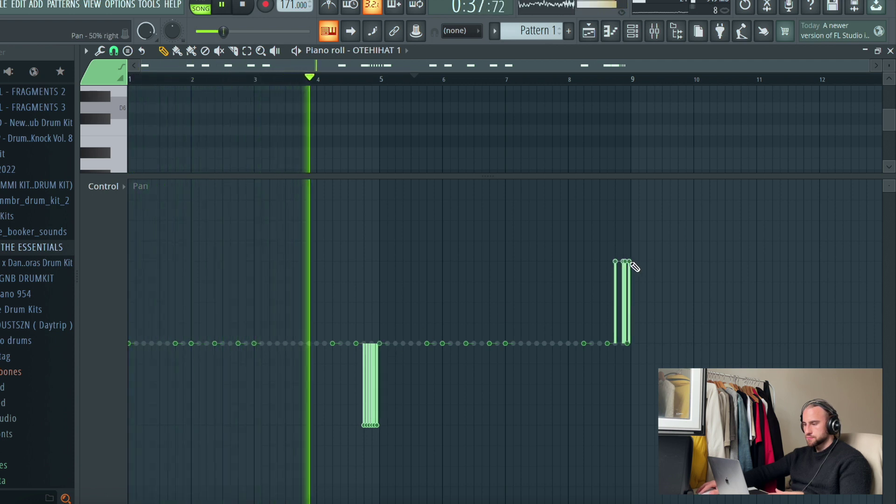
Step: Pan the three OTESNARE 6 notes in order to 50% right, 50% left and about 50% right
click(390, 67)
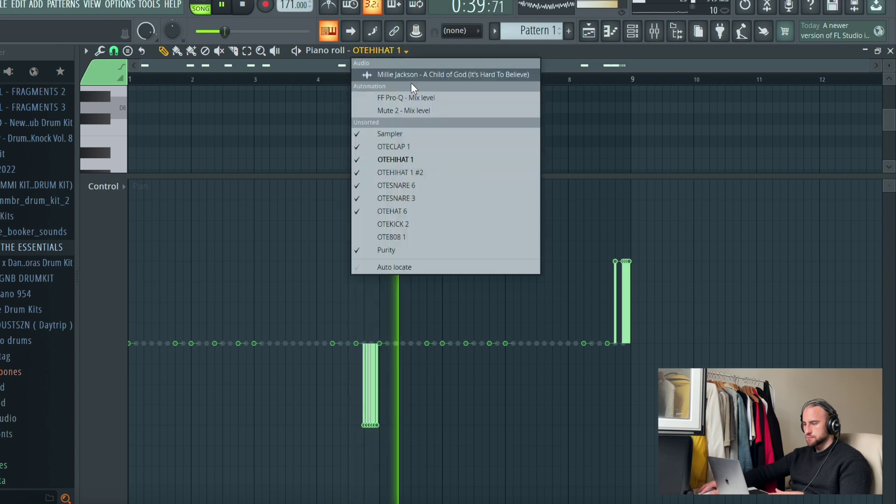
click(429, 184)
click(199, 259)
key(space)
drag(208, 265, 209, 269)
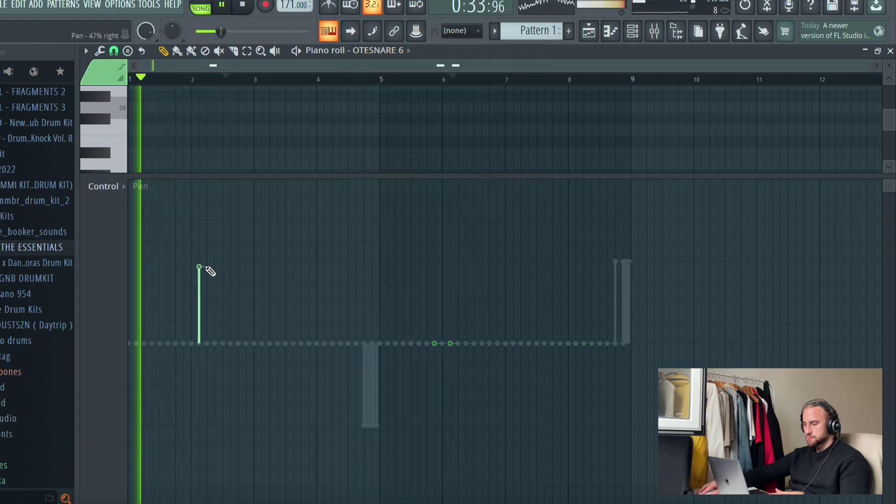
key(space)
click(439, 425)
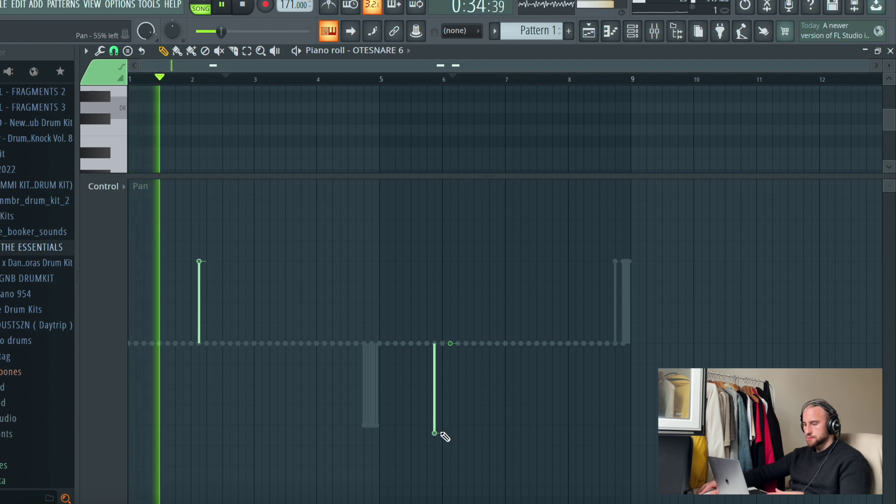
click(464, 264)
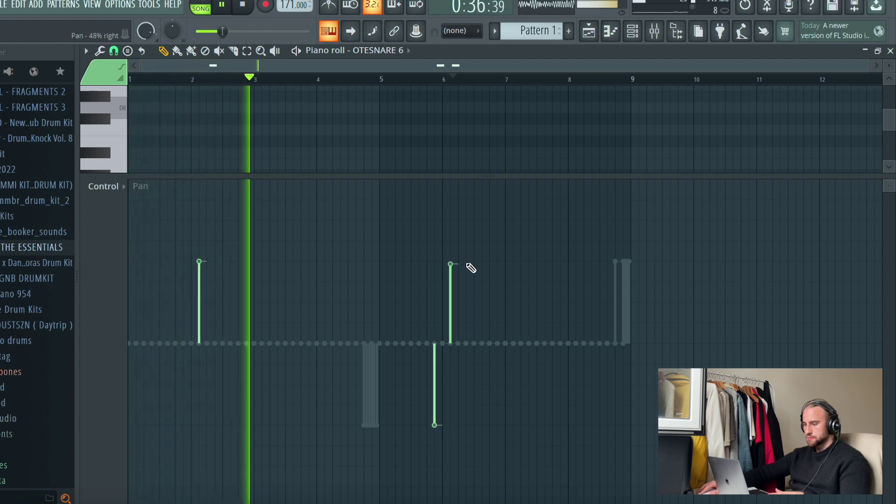
Step: Pan the OTESNARE 3 note after bar 4 to 50% right and the one after bar 8 to 50% left
click(408, 50)
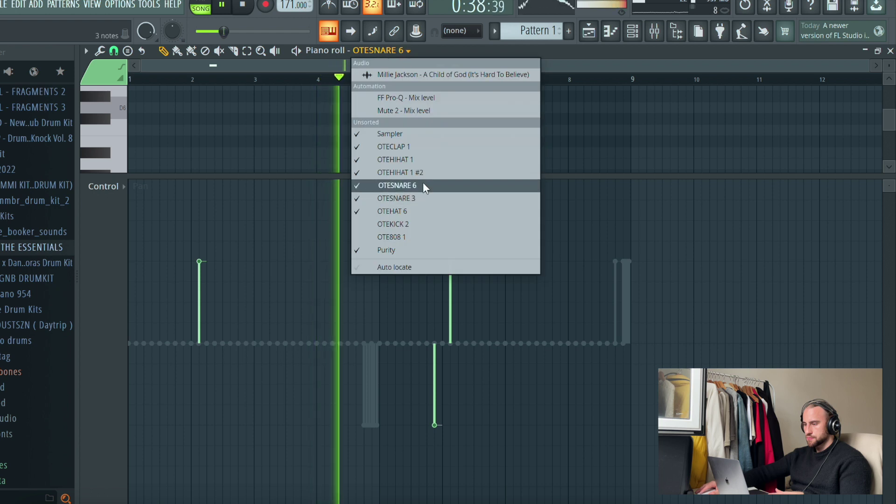
click(396, 198)
key(space)
key(space)
click(577, 425)
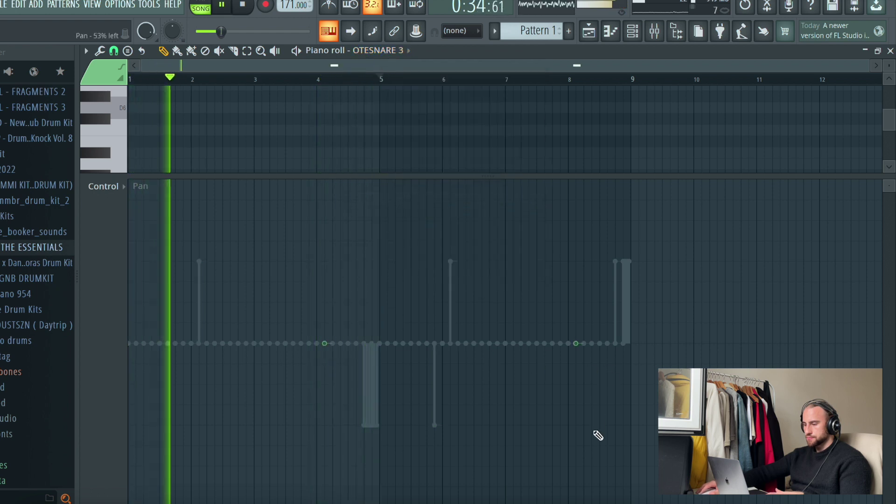
click(325, 260)
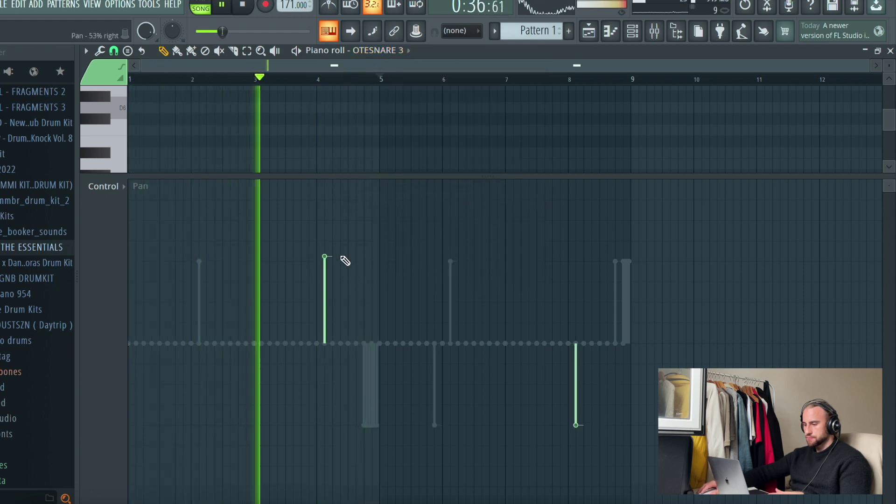
click(342, 261)
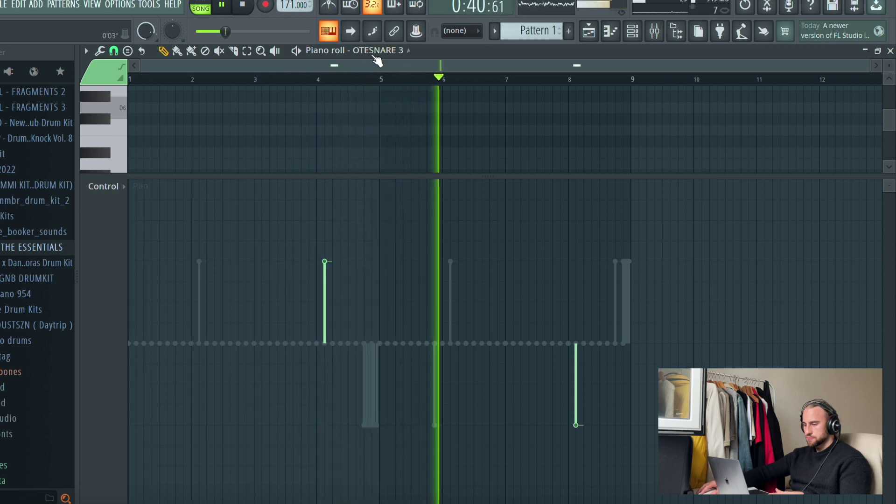
Step: Pan the OTEHAT 6 note at bar 1 to 50% left and the note after bar 2 to 50% right
click(378, 50)
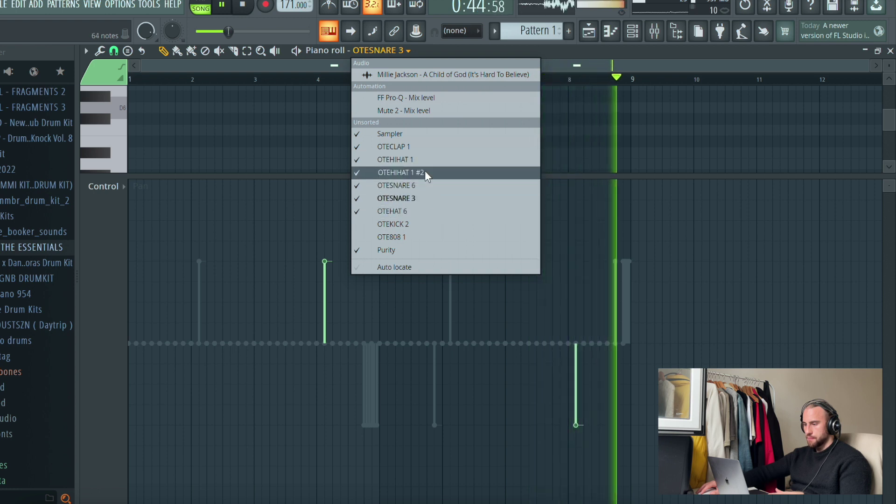
click(422, 211)
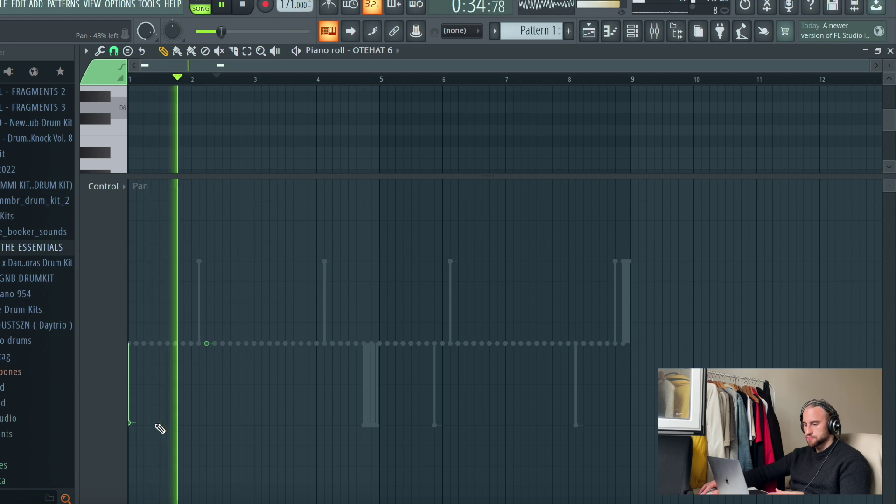
click(236, 262)
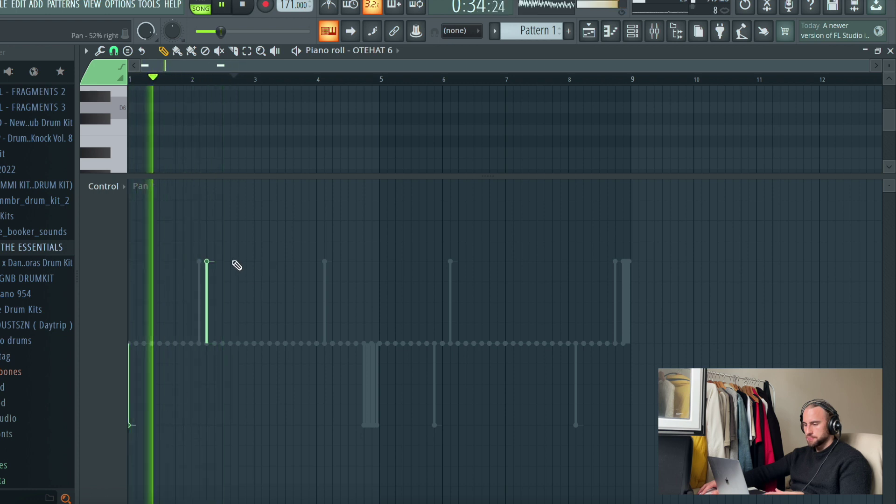
Step: Change the pan of the first OTESNARE 6 note, just after bar 2, to 50% left
click(397, 50)
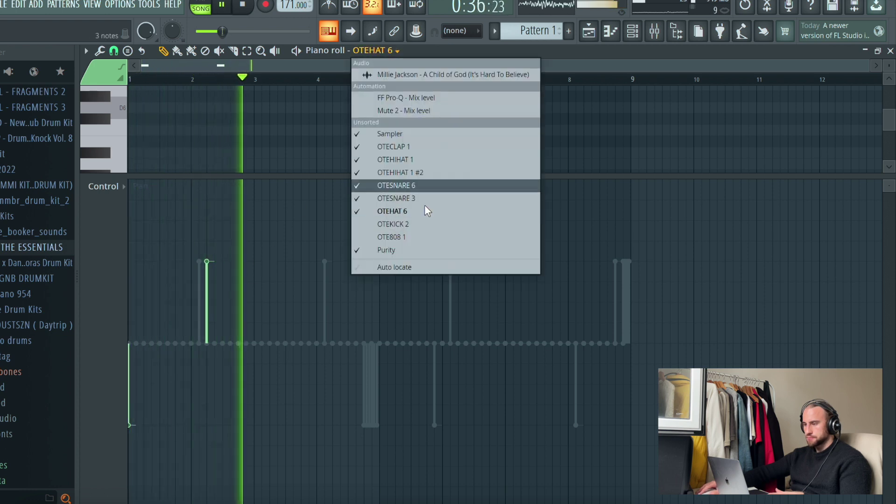
click(425, 198)
click(409, 50)
click(426, 198)
click(230, 428)
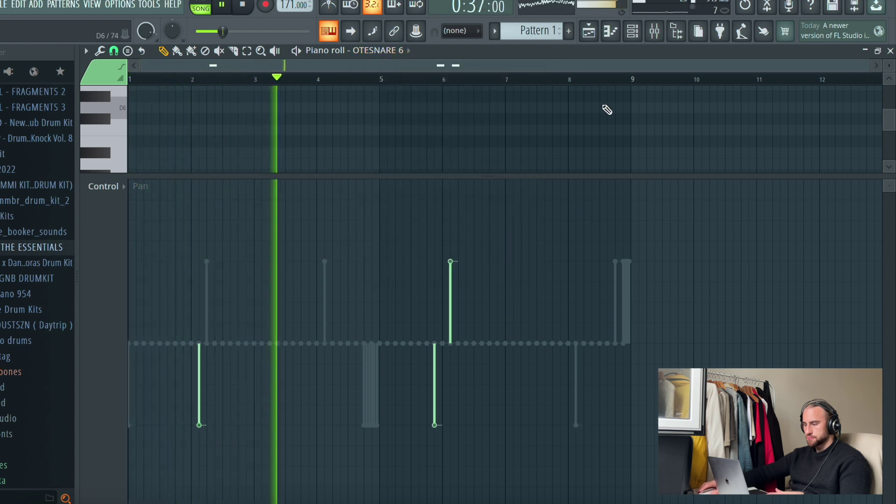
Step: Lower the mixer level of OTEHIHAT 1 #2 and set its stereo separation to about 39% separated
click(633, 32)
click(265, 133)
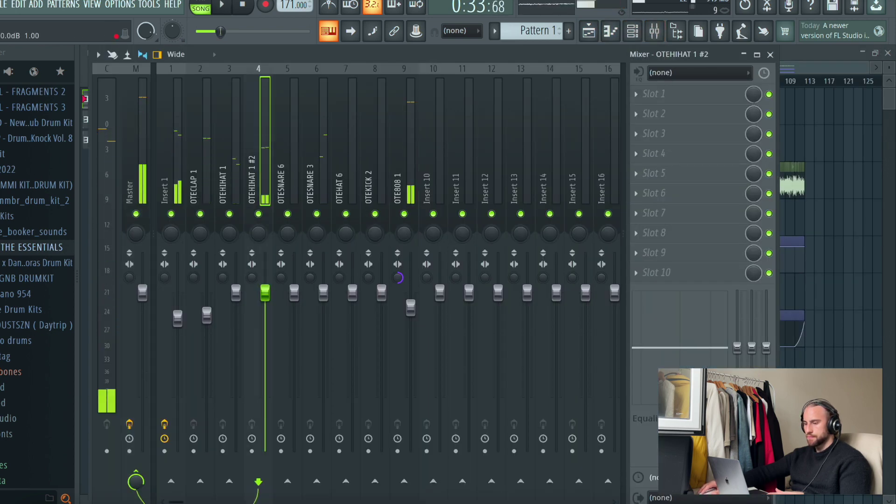
drag(265, 292, 264, 314)
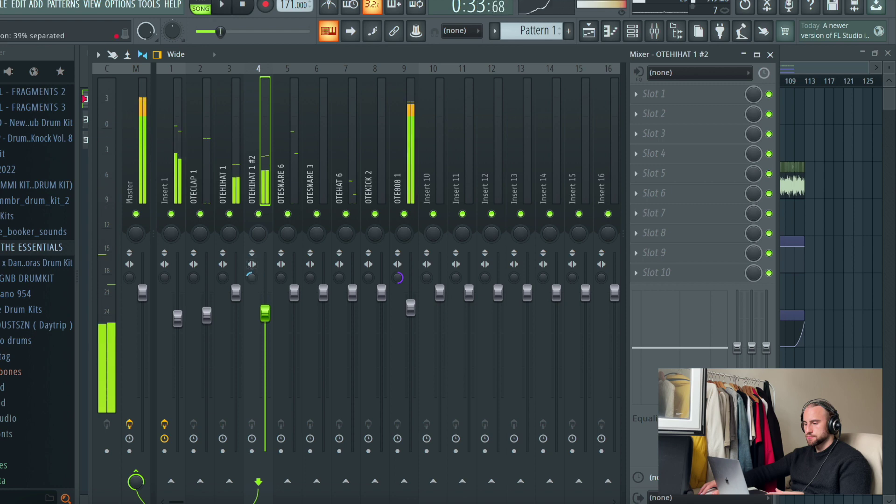
Step: Lower the mixer level of OTESNARE 6 and reduce Insert 1 slightly
click(295, 292)
drag(294, 318, 295, 321)
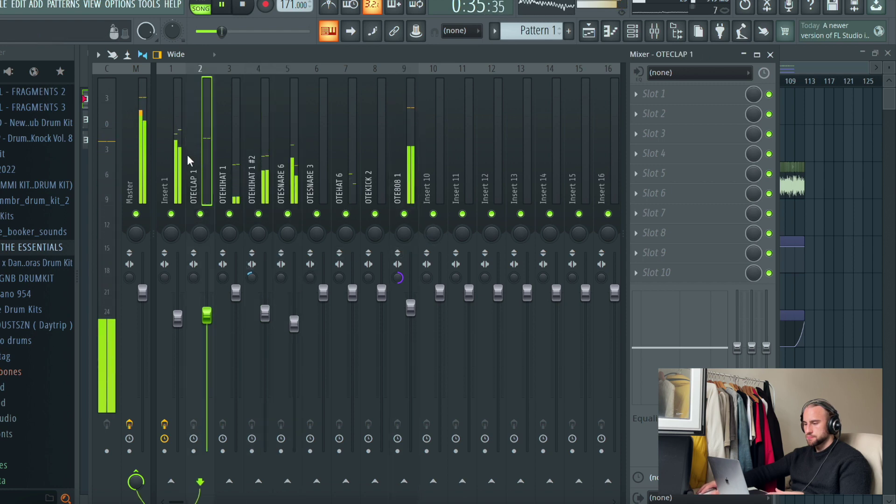
click(177, 200)
click(125, 127)
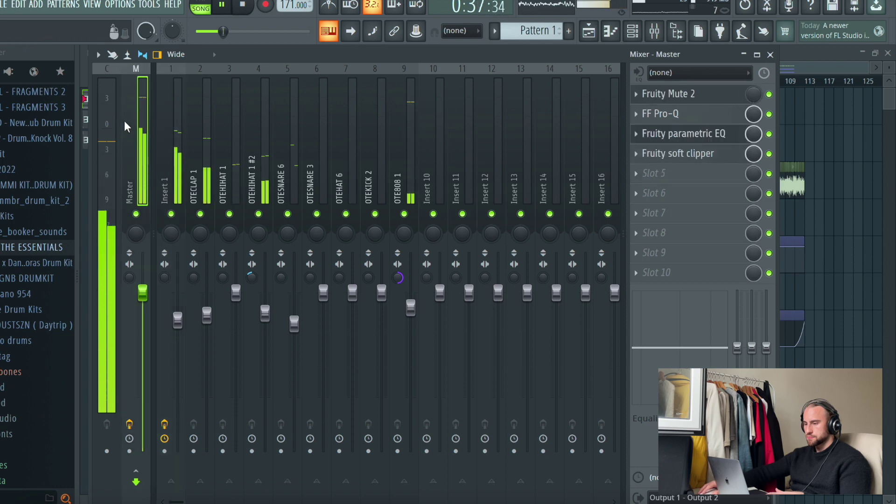
Step: Return to the playlist, stop playback, and save the project
key(F5)
click(241, 6)
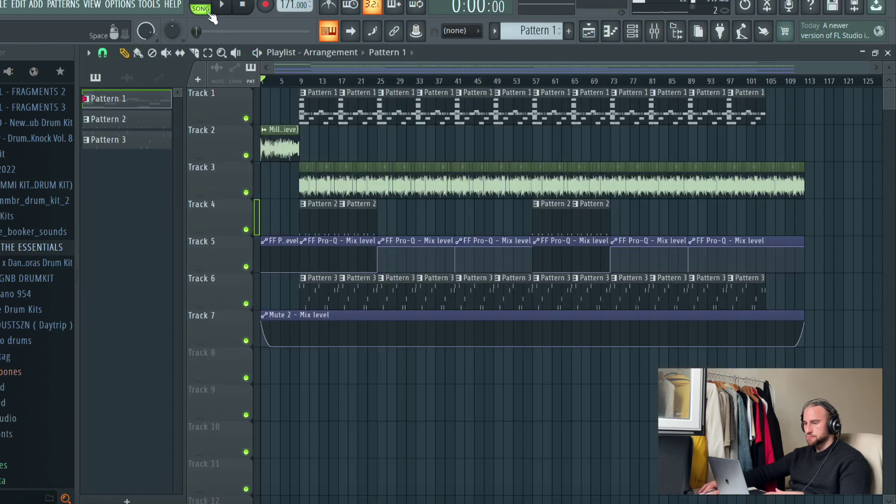
click(3, 6)
click(17, 62)
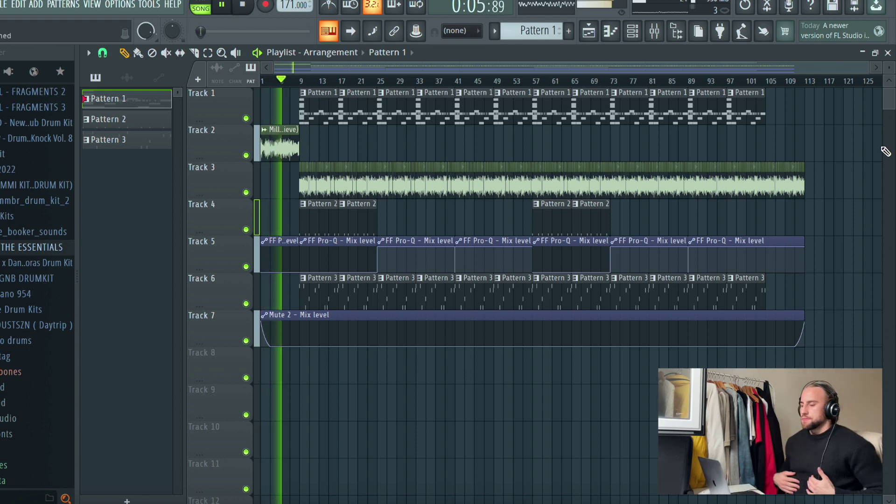
Step: Add the OTEFX 1 sample from THE ESSENTIALS kit to Track 8, centred on the drop at bar 9
click(12, 256)
scroll(10, 392, down, 10)
click(39, 391)
scroll(18, 308, up, 10)
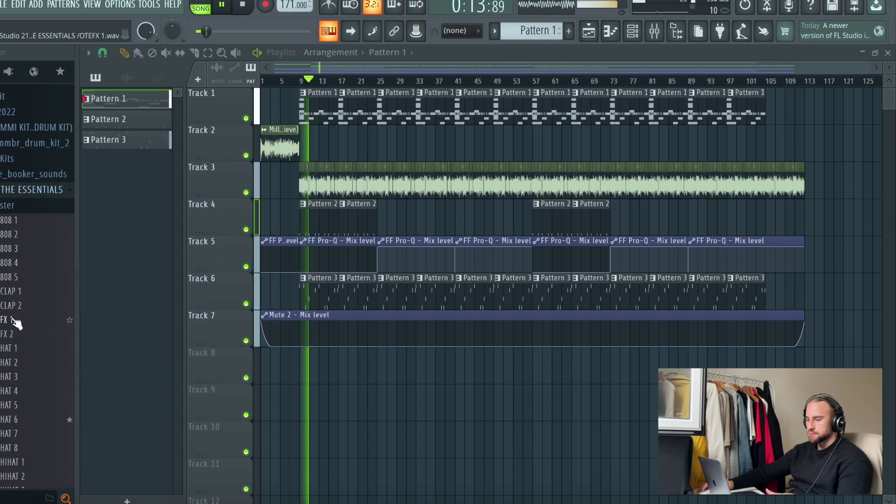
drag(296, 368, 302, 377)
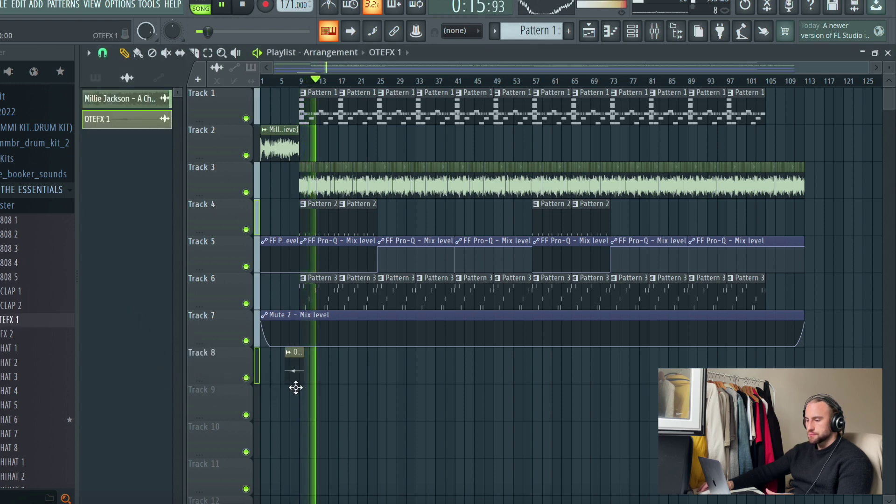
Step: Audition OTEFX 1 leading into bar 9 and place another copy on Track 8 centred on bar 57
click(296, 80)
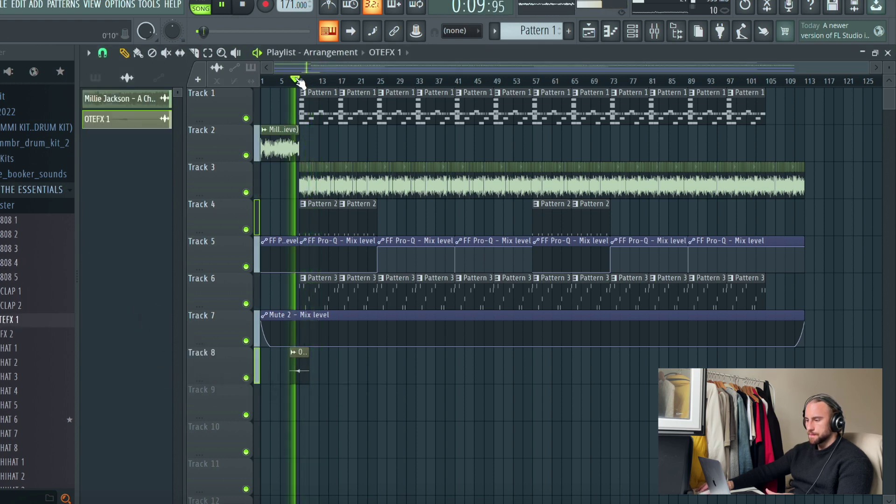
double_click(300, 384)
click(552, 186)
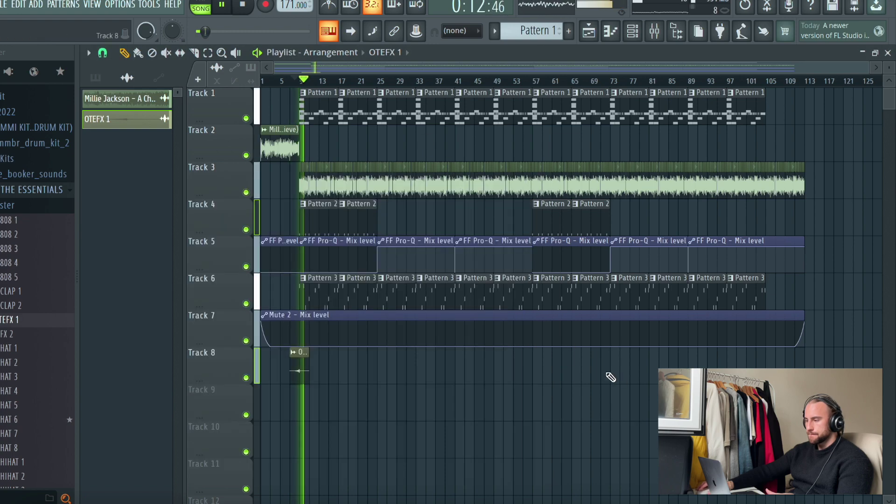
scroll(17, 189, up, 4)
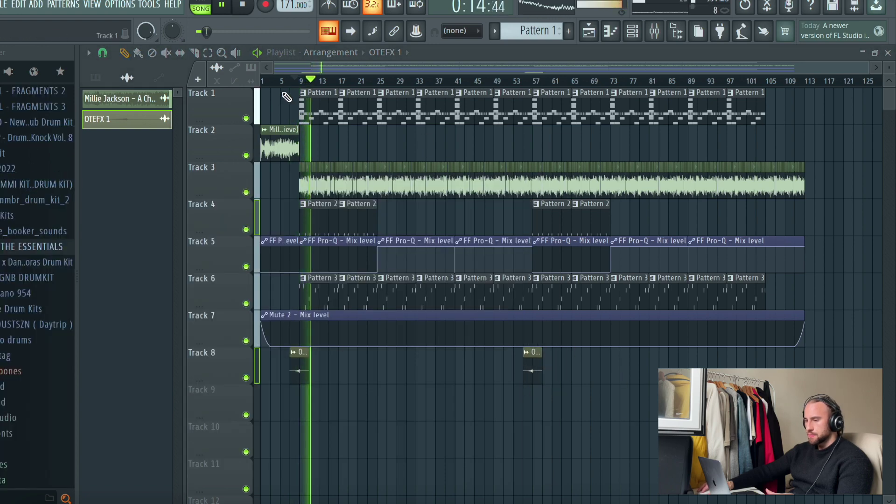
Step: Save the project with the two OTEFX 1 transition effects in place
scroll(280, 75, up, 6)
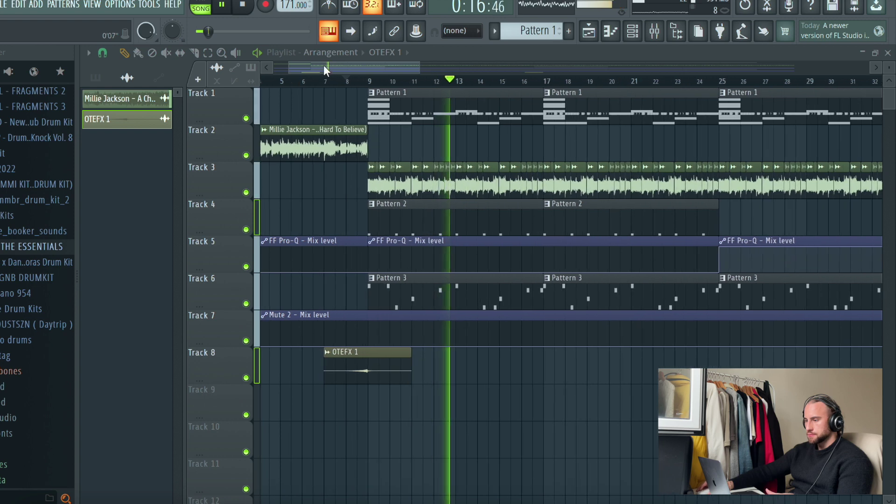
click(4, 4)
click(17, 64)
Step: Trim the start of the Track 2 intro sample to bar 2 and shift the clip about a quarter bar earlier
click(413, 81)
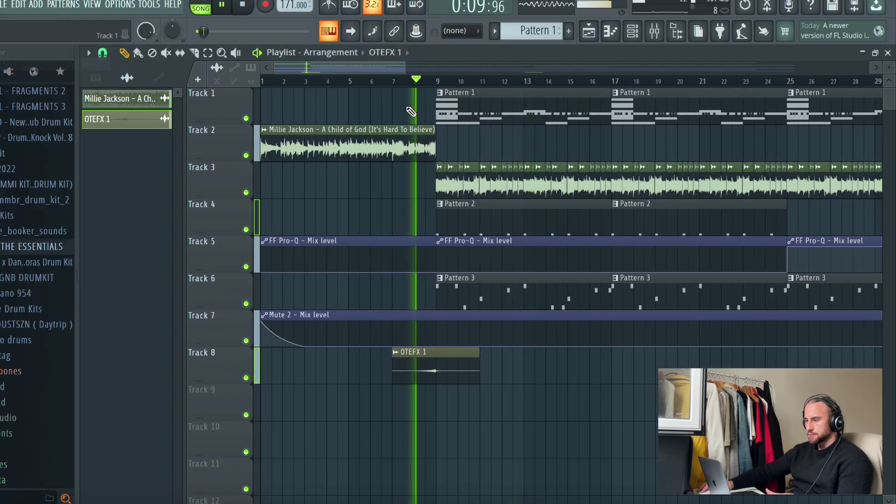
key(space)
key(space)
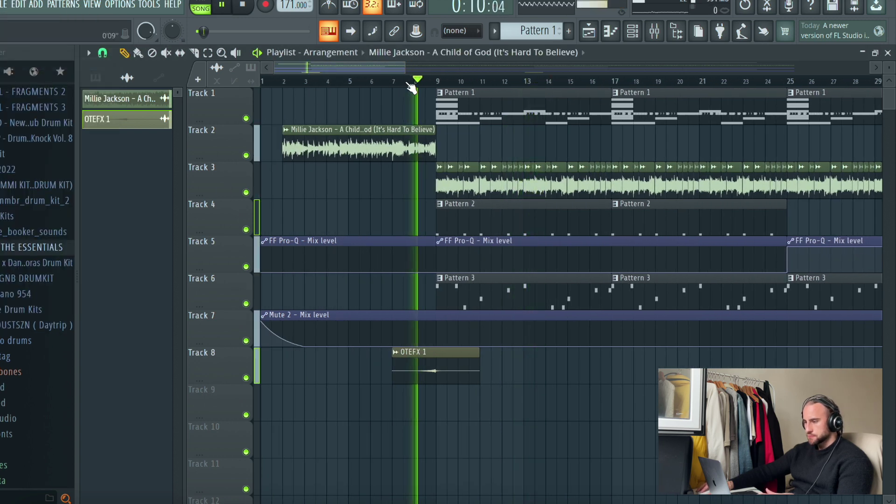
scroll(412, 81, up, 6)
key(space)
drag(472, 140, 450, 139)
key(space)
key(space)
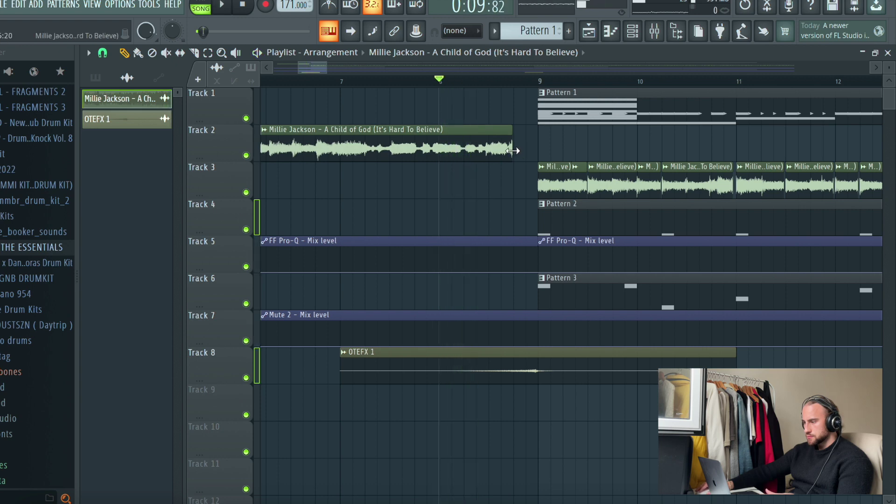
Step: Extend the end of the Track 2 intro sample to about bar 9 and audition it into the drop
drag(513, 153, 533, 154)
key(space)
key(space)
key(space)
key(space)
drag(530, 143, 551, 148)
key(space)
key(space)
key(space)
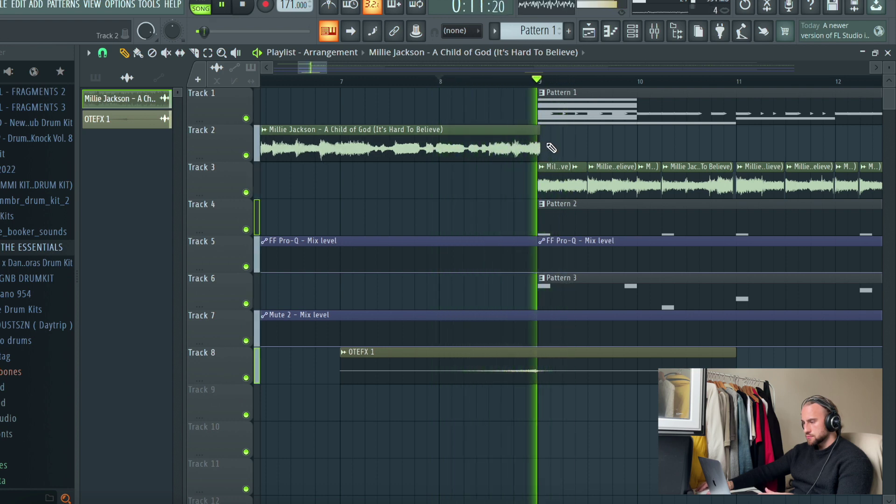
Step: Fine-tune the Track 2 intro sample so its end meets the drop at bar 9, replaying the transition between adjustments
key(space)
drag(540, 145, 534, 148)
key(space)
key(space)
key(space)
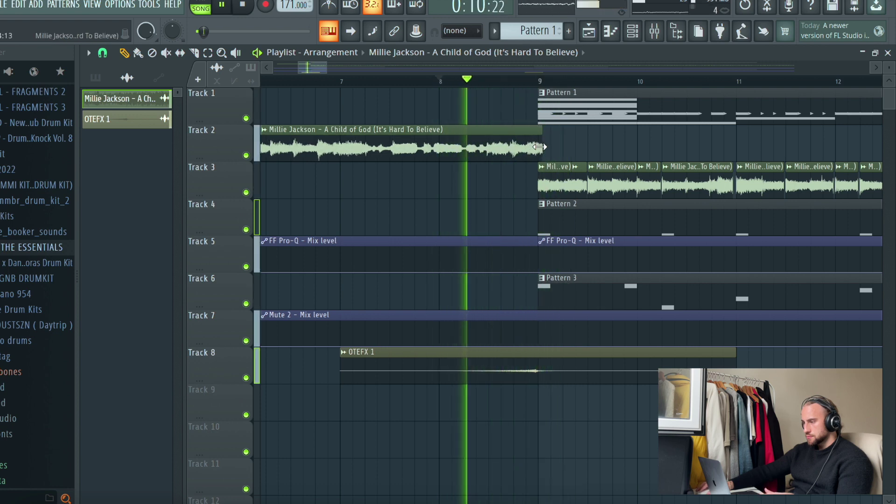
key(space)
drag(534, 145, 536, 153)
key(space)
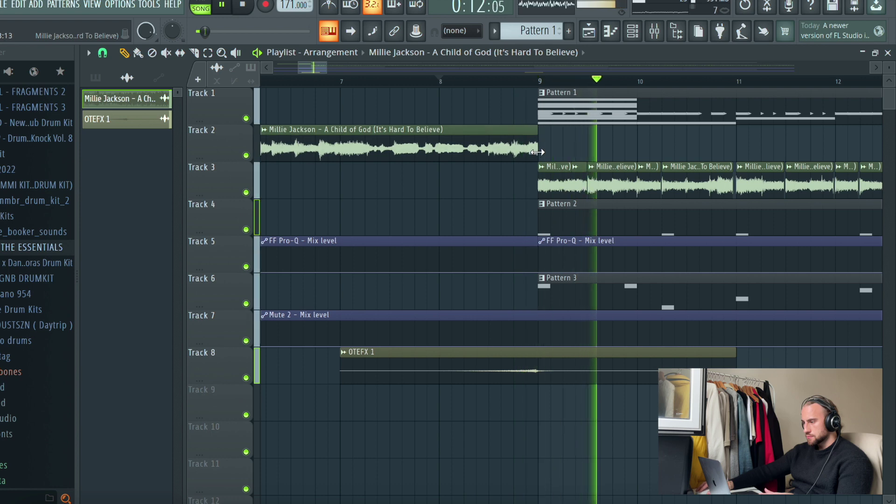
key(space)
key(space)
drag(536, 147, 538, 147)
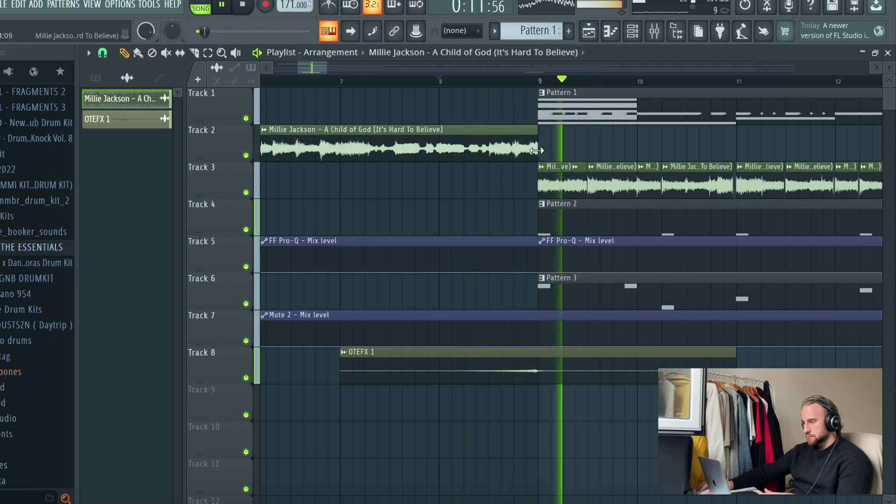
Step: Extend the start of the Track 2 intro sample back to bar 1 and save the project
scroll(538, 88, up, 5)
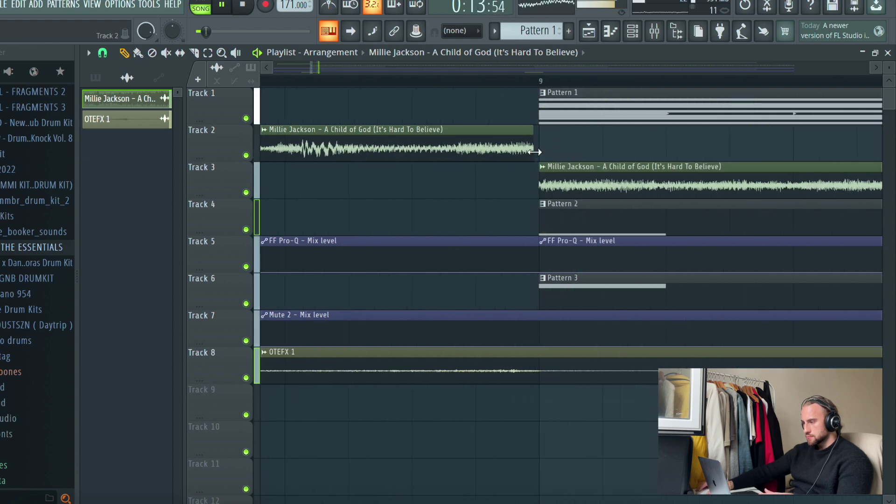
scroll(556, 87, down, 6)
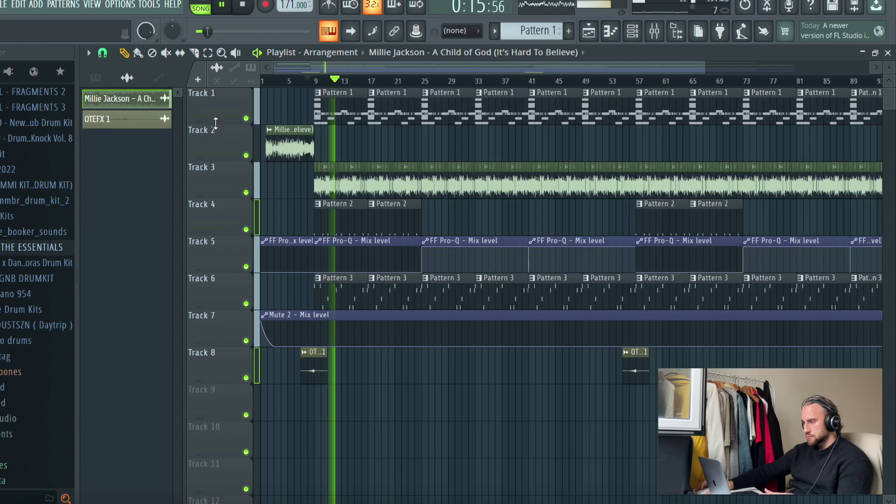
key(space)
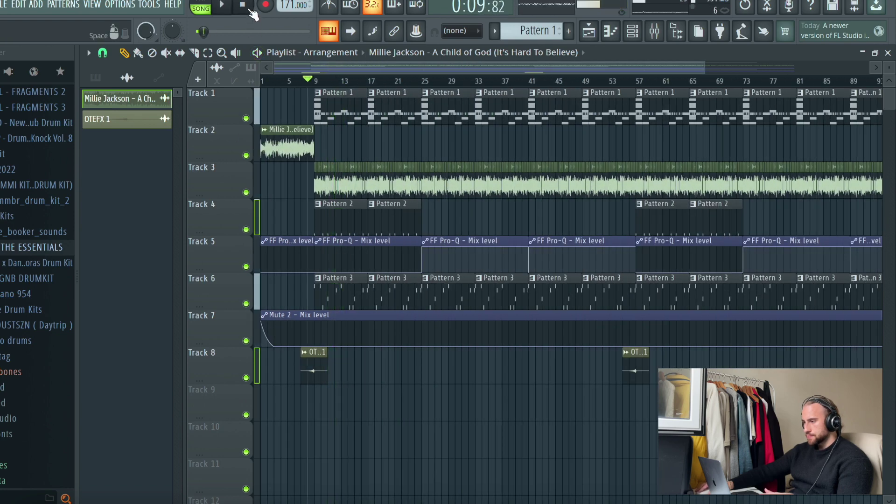
scroll(388, 86, down, 2)
click(8, 6)
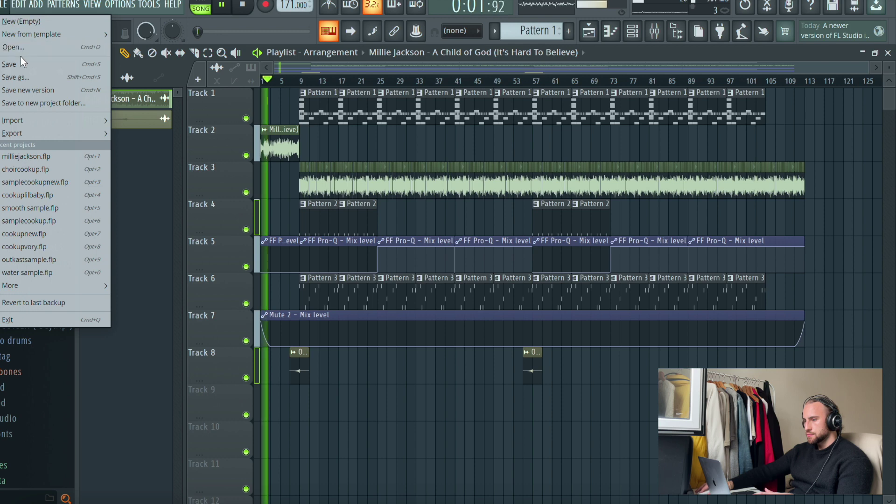